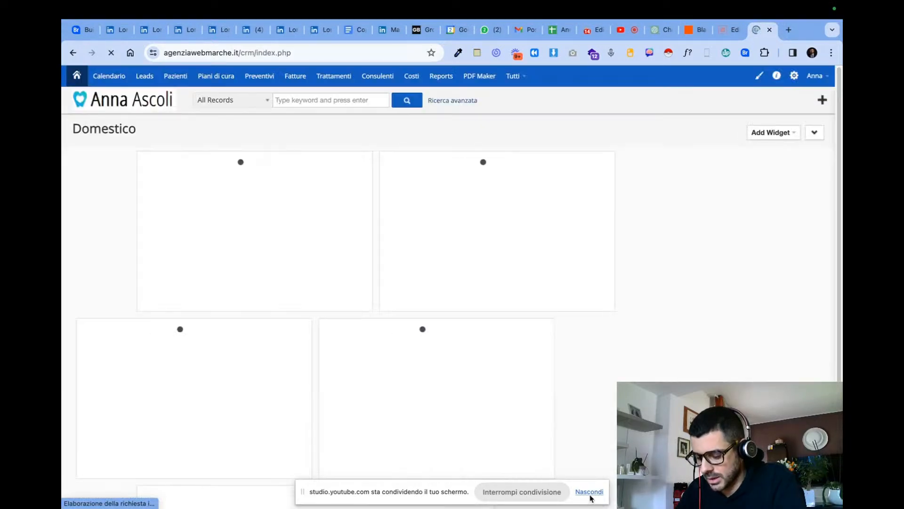
- Open the CRM reports list, find "fatture" on the page and open the "Fatture negli anni" report
click(443, 78)
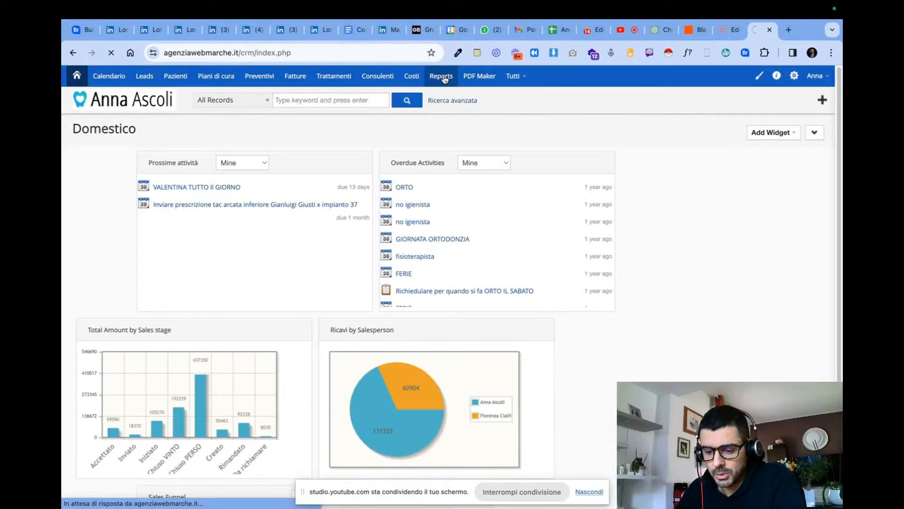
key(super+f)
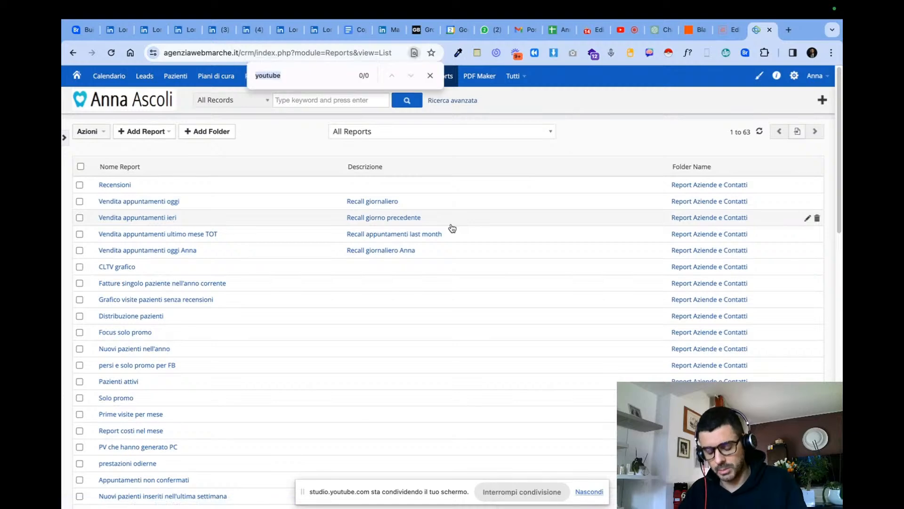
text(fatture)
key(Return)
key(Return)
key(Return)
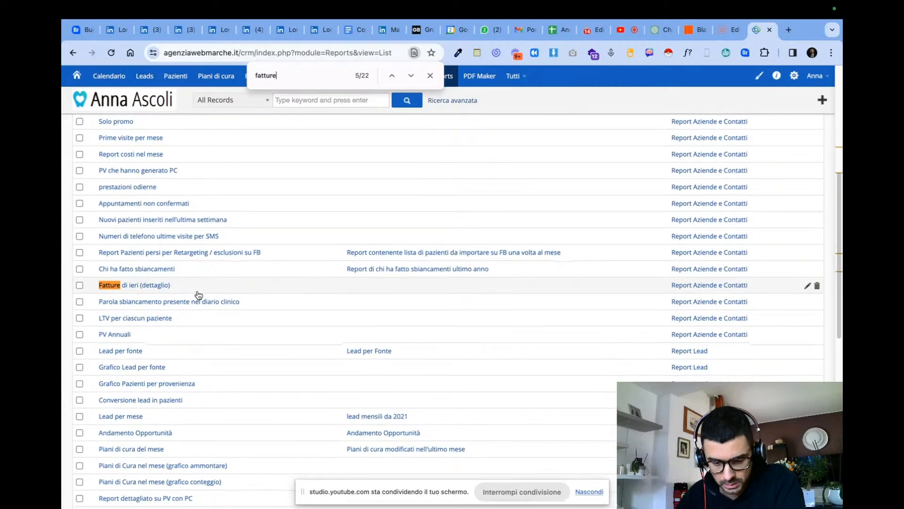
key(Return)
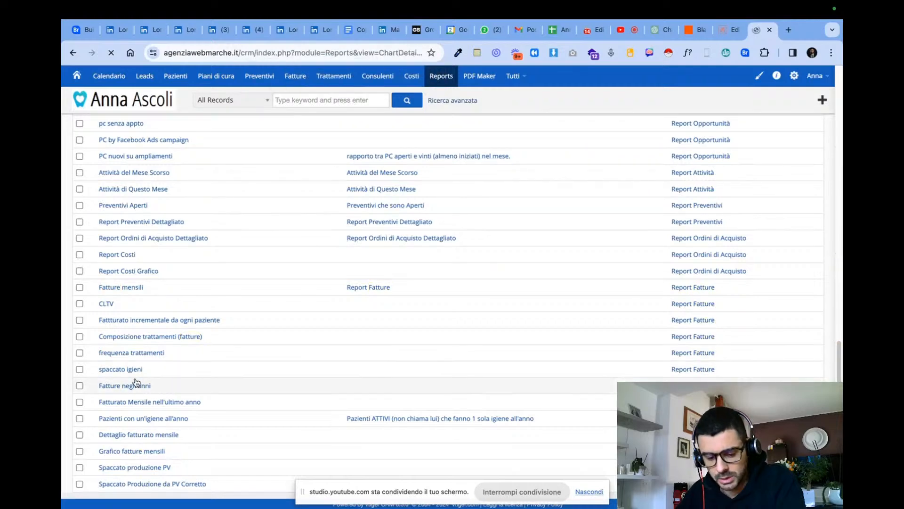
- Examine the yearly invoice totals in the "Fatture negli anni" chart, enlarging the most recent years
scroll(366, 328, down, 5)
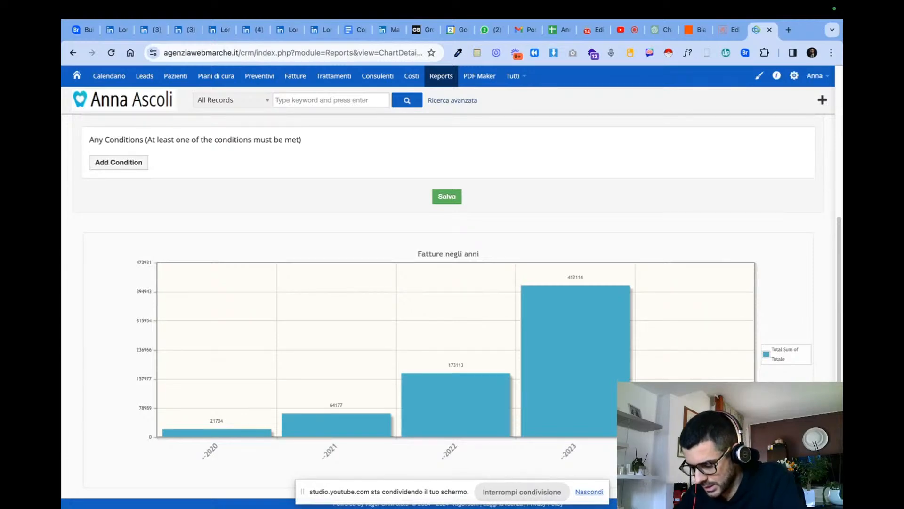
scroll(699, 423, up, 5)
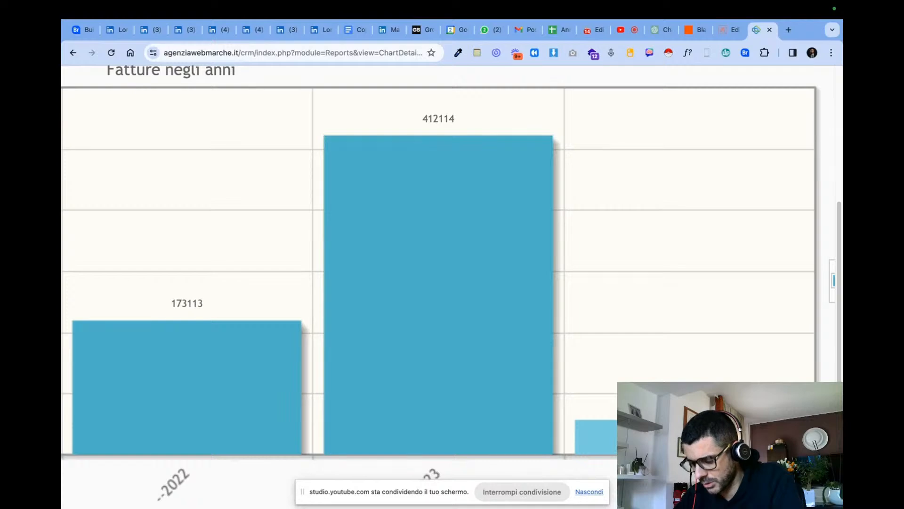
scroll(700, 423, down, 5)
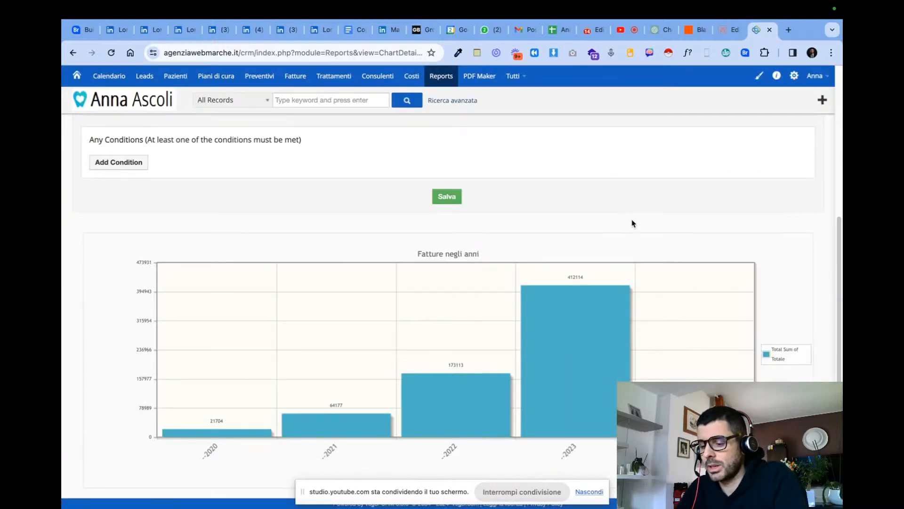
- Switch to Zapier, go to its dashboard and open the full list of Zaps
click(692, 29)
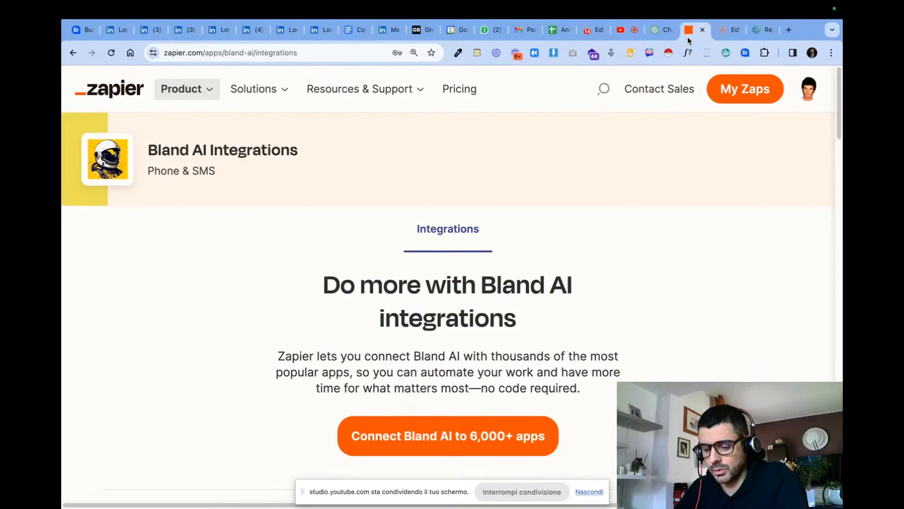
click(715, 33)
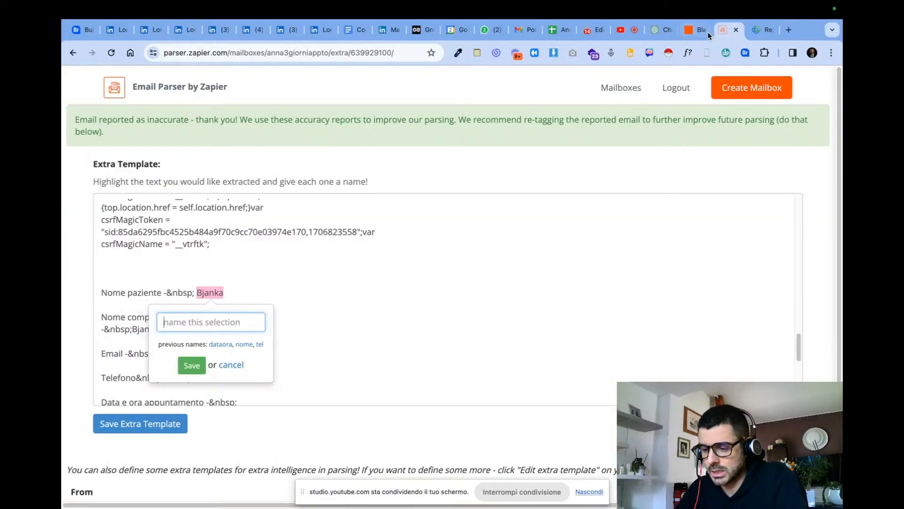
click(688, 33)
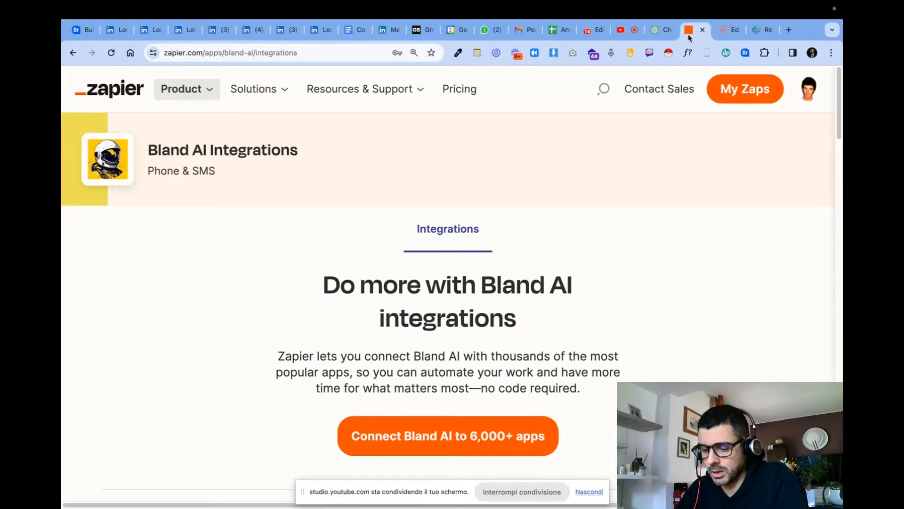
click(128, 90)
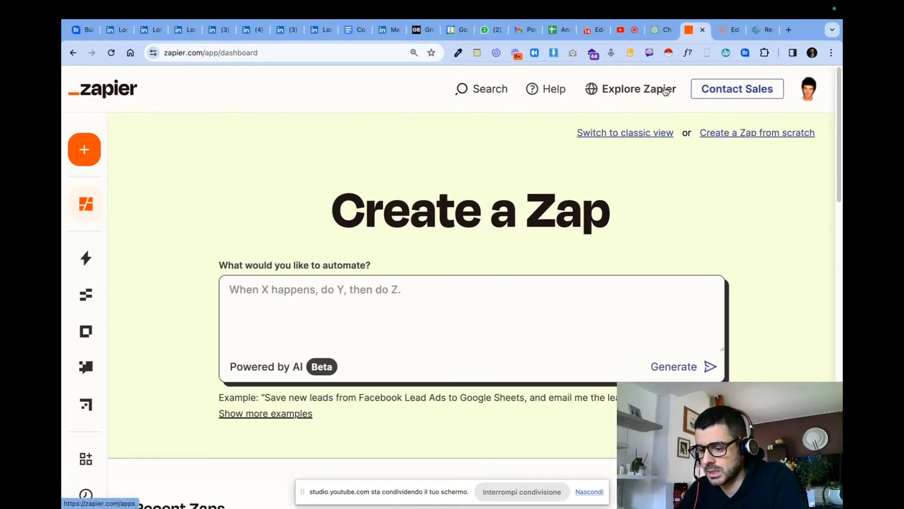
scroll(283, 156, down, 10)
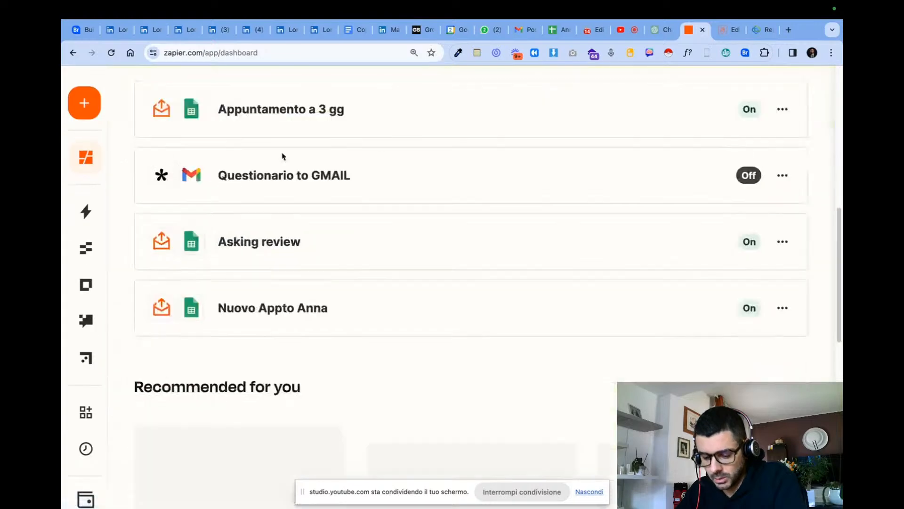
mouse_move(87, 178)
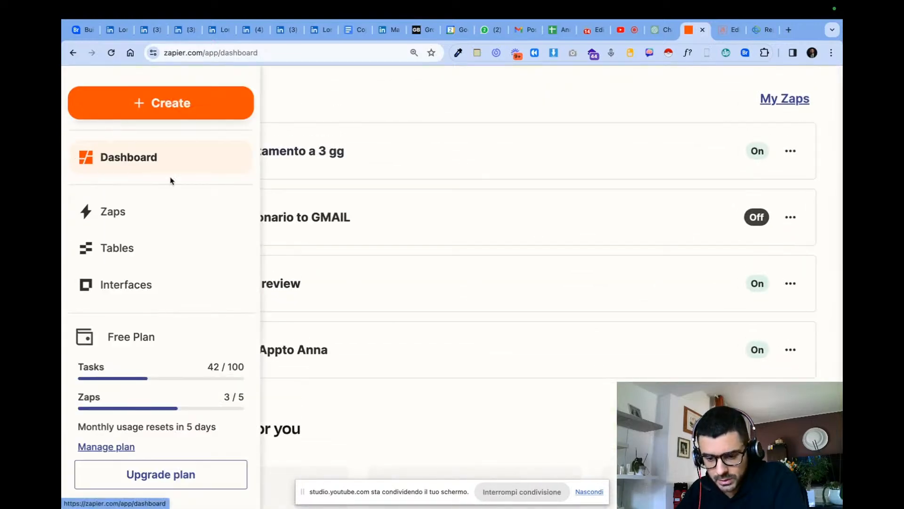
click(211, 226)
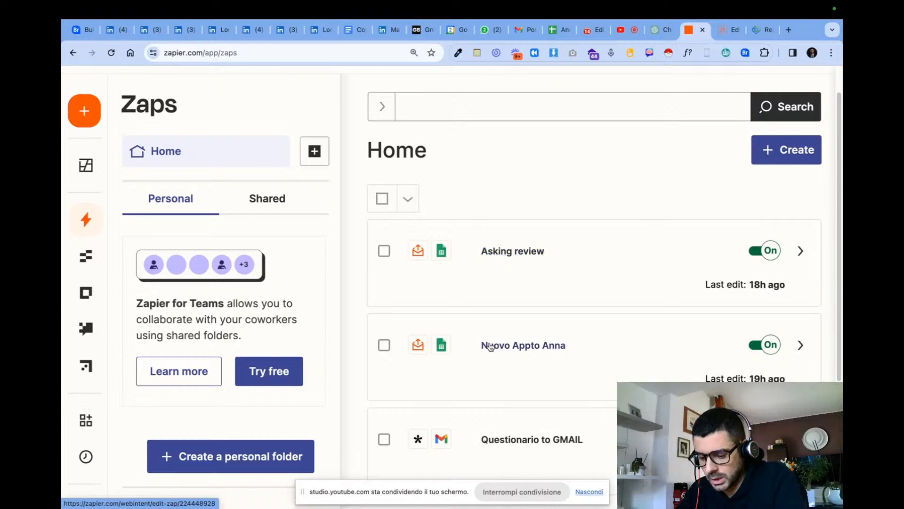
- Look through the listed Zaps, dismiss the recommendation survey and return to the Zapier dashboard
scroll(582, 346, down, 4)
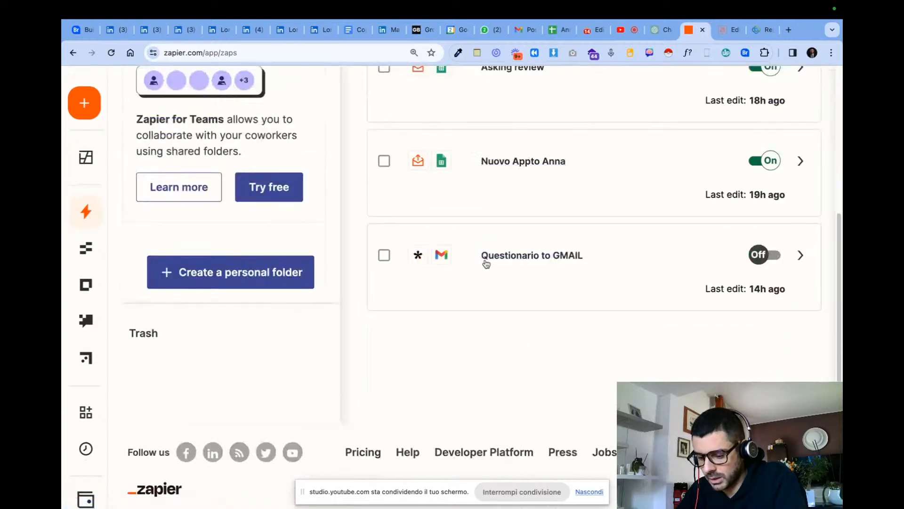
scroll(593, 321, up, 5)
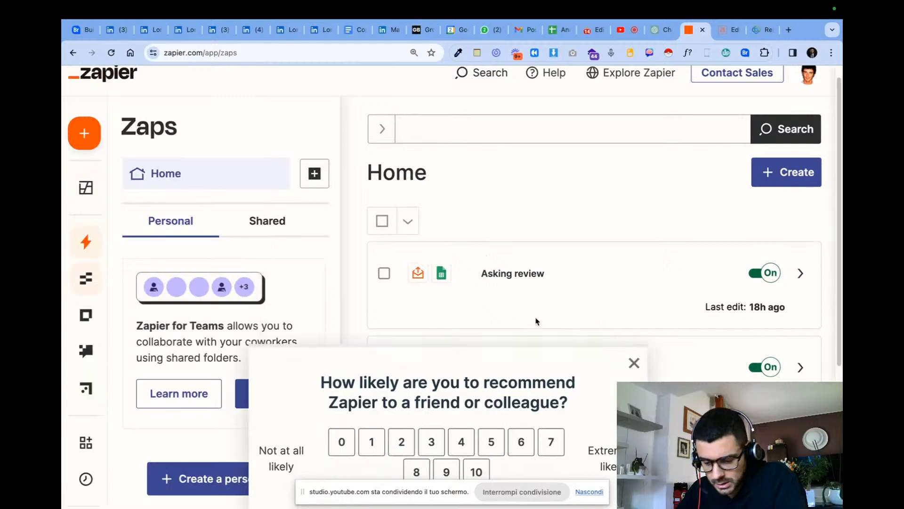
click(622, 363)
scroll(640, 306, down, 4)
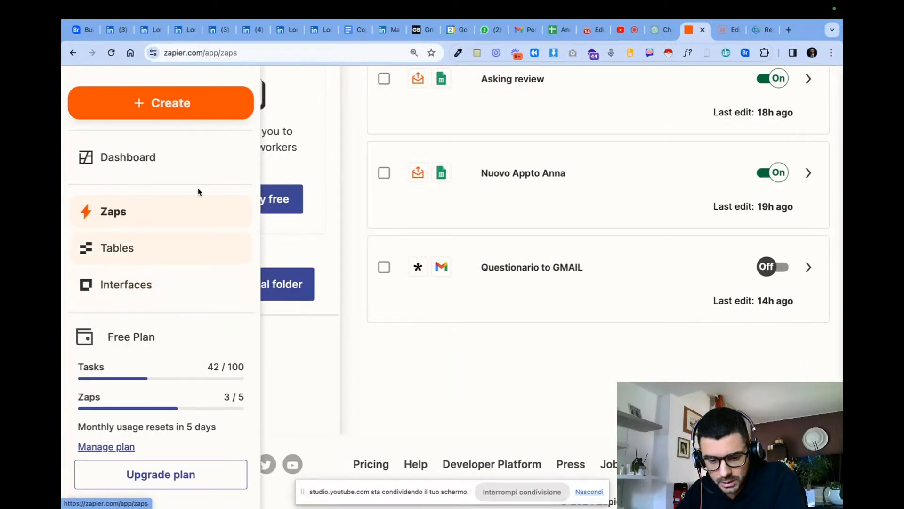
click(155, 160)
scroll(530, 230, down, 1)
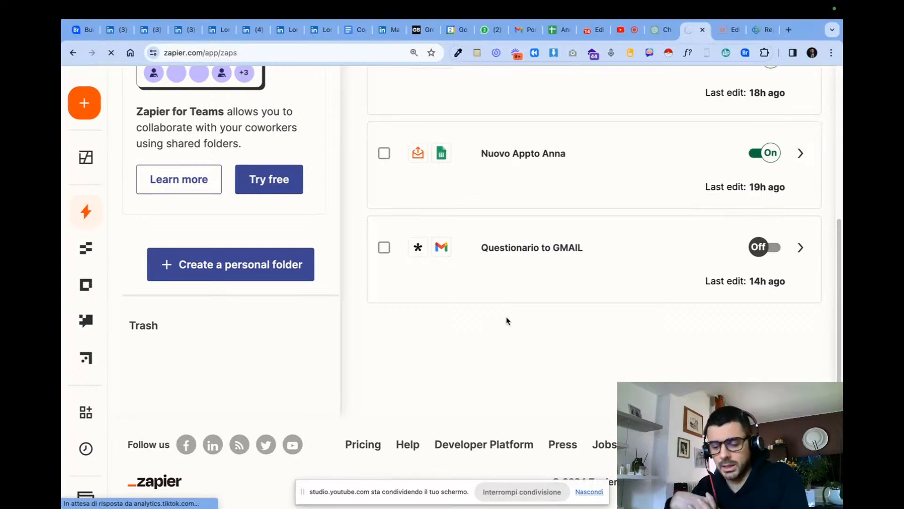
- Switch back to the CRM and open the Workflow list in its settings
click(753, 30)
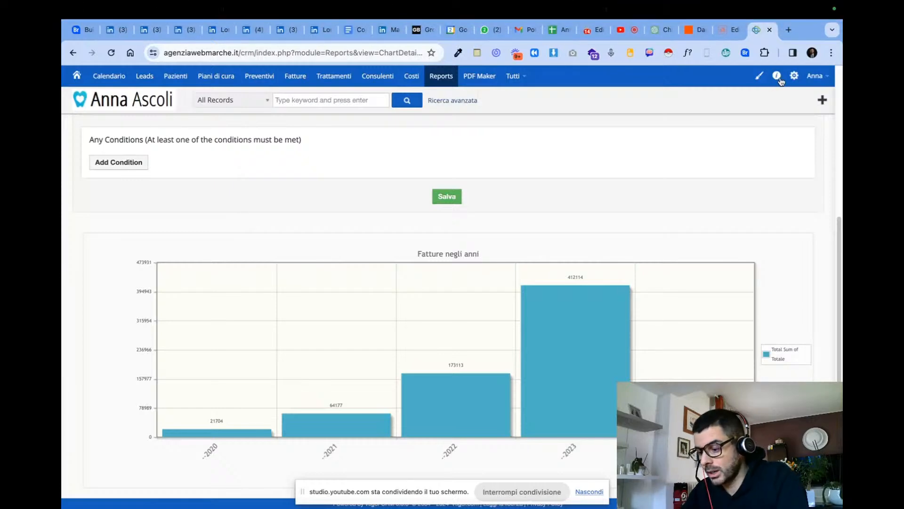
click(793, 77)
click(785, 97)
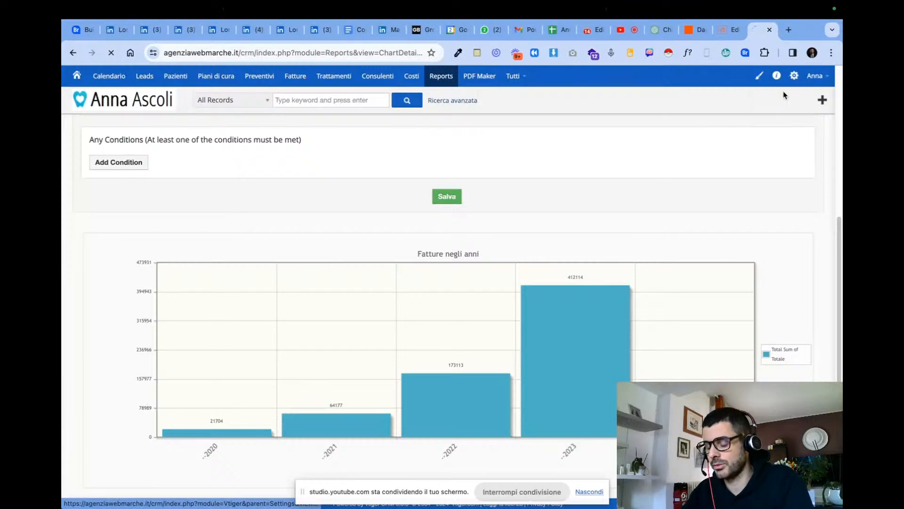
click(472, 191)
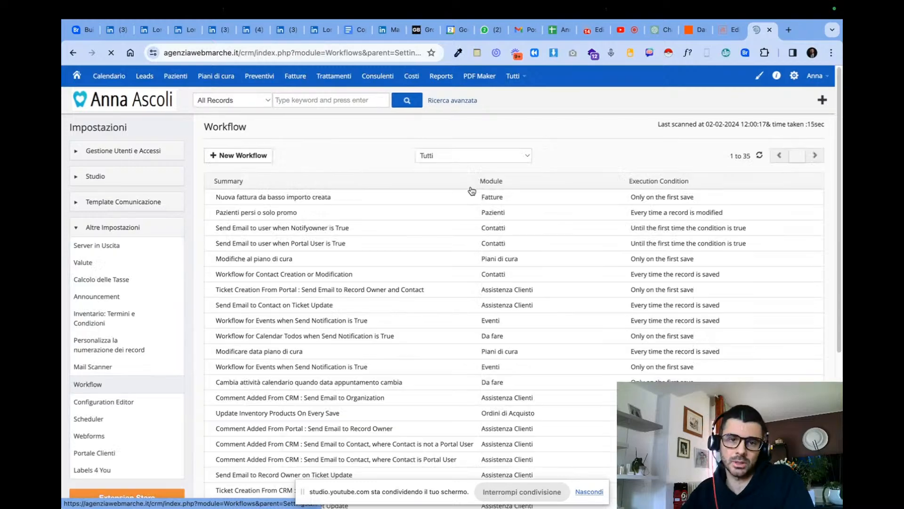
- Find "3" on the Workflow page and open the "Reminder appto 3 gg" workflow for editing
key(ctrl+f)
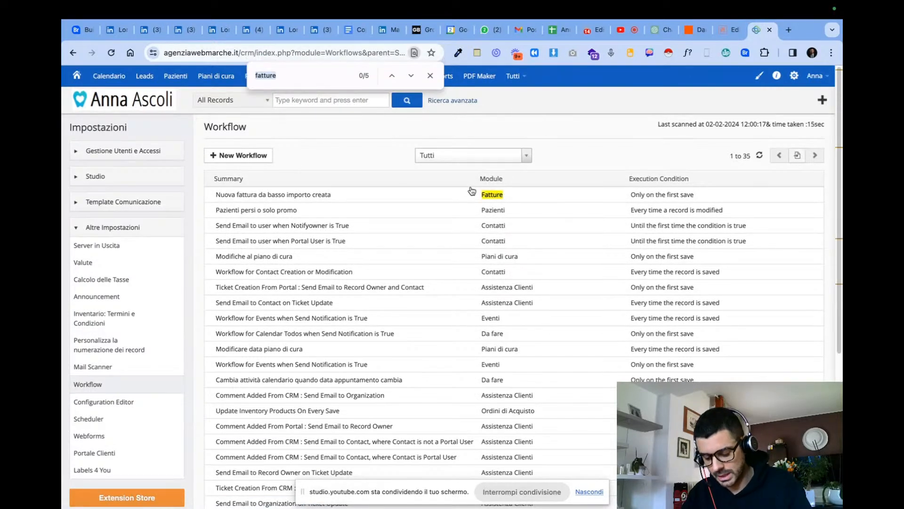
key(BackSpace)
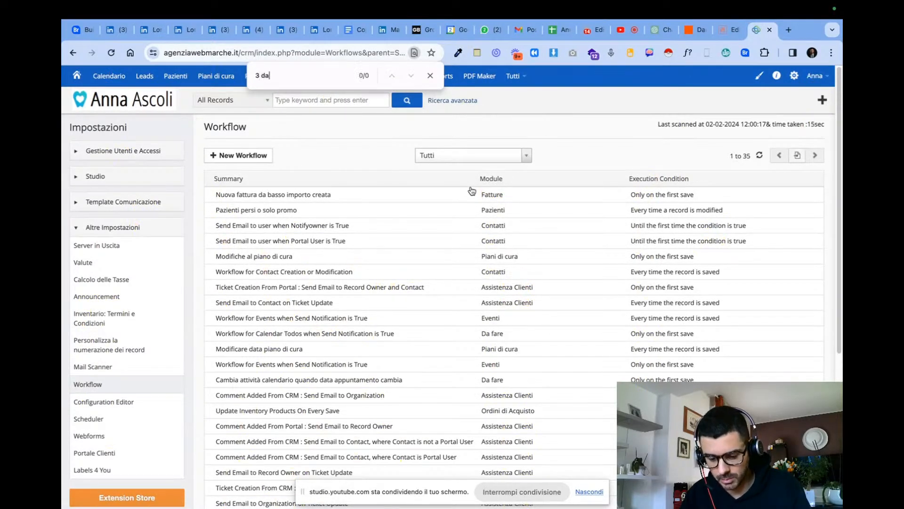
text(3 da)
key(BackSpace)
key(BackSpace)
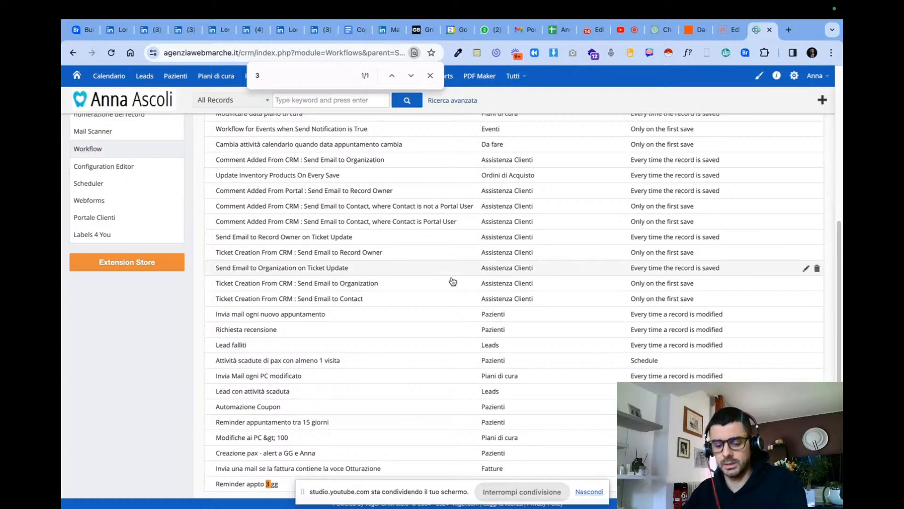
drag(207, 485, 281, 494)
click(278, 492)
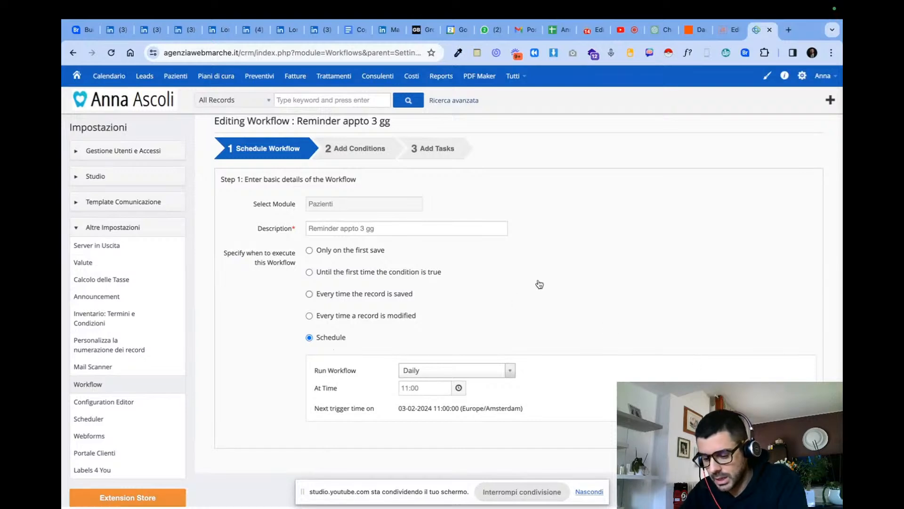
- Advance through the workflow's schedule and conditions to its tasks and open the "Invia mail on orario appto" task
click(779, 461)
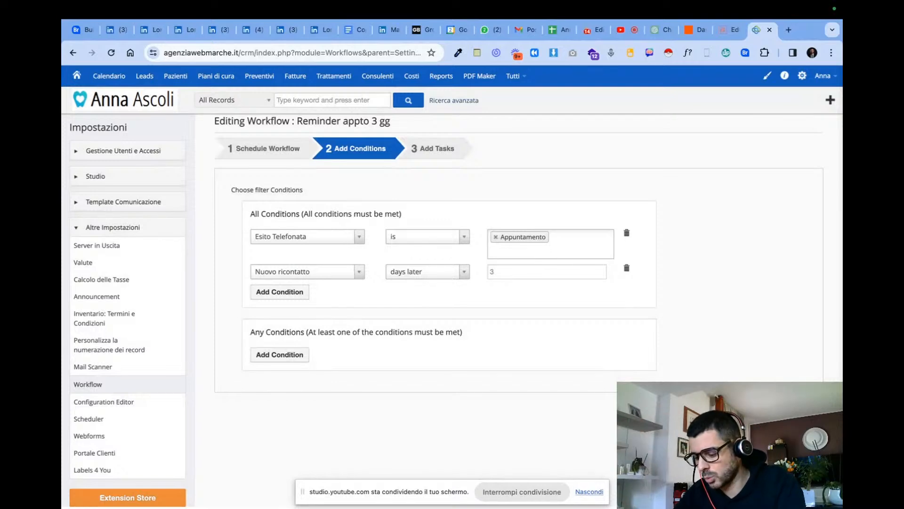
click(777, 409)
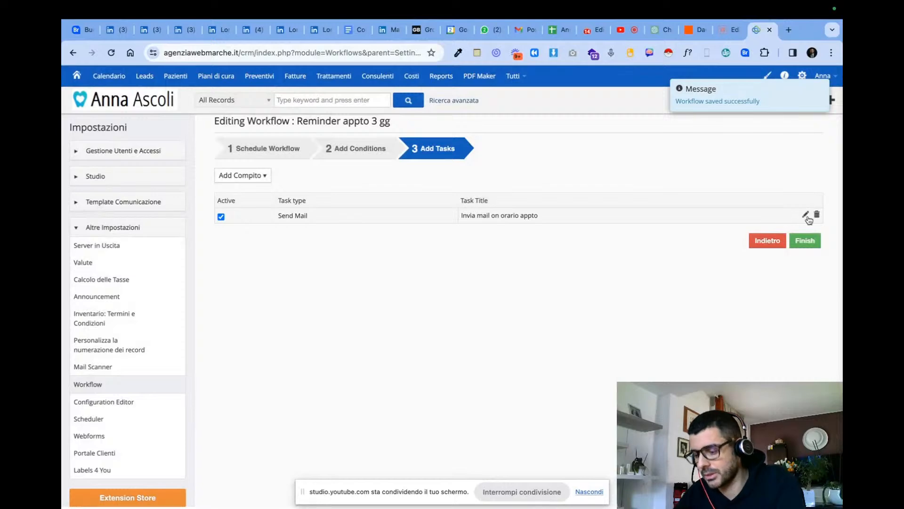
click(806, 214)
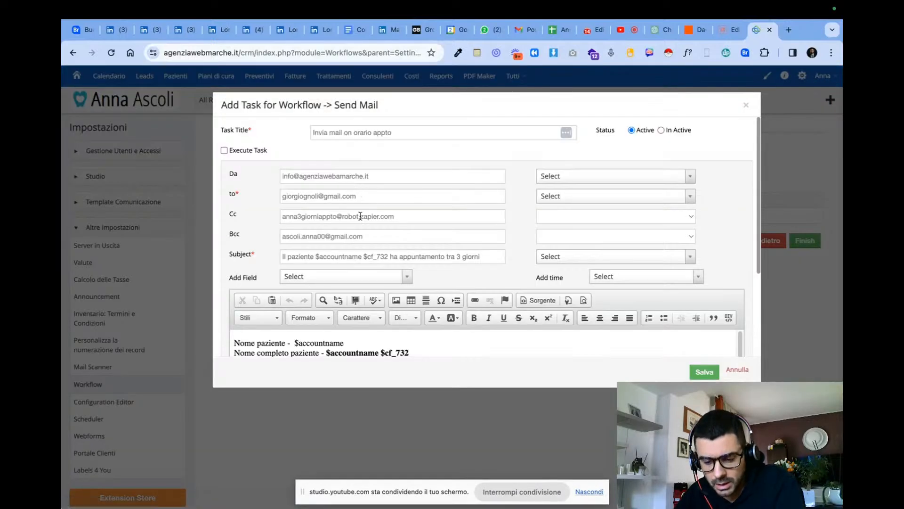
- Review the patient and appointment fields in the Send Mail task's message body, highlighting the whole text
scroll(391, 223, down, 3)
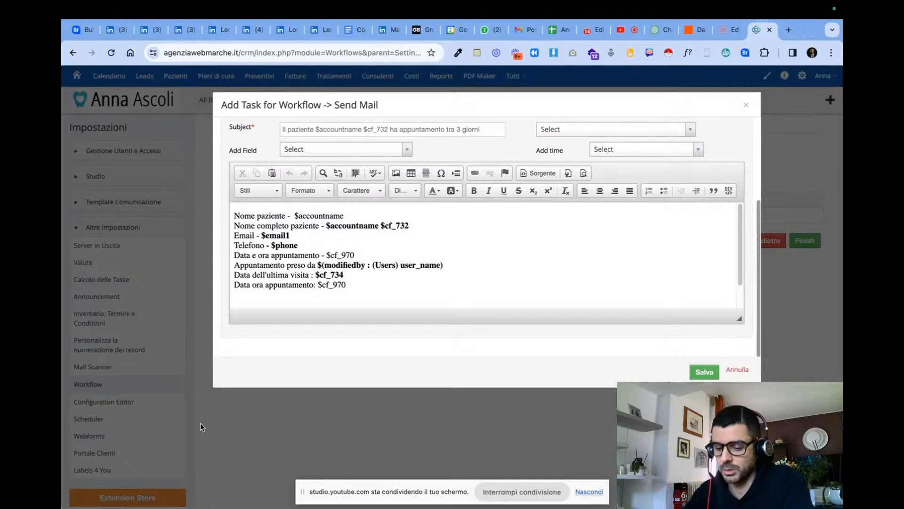
drag(233, 212, 432, 303)
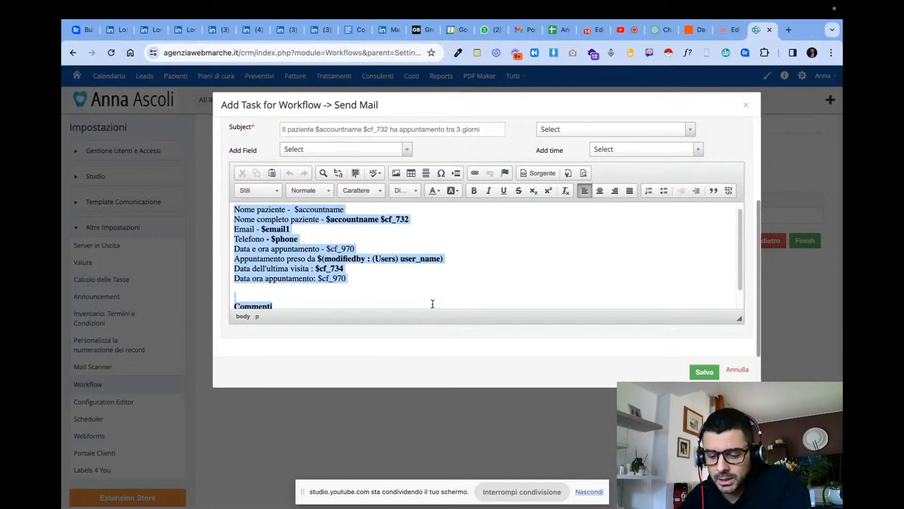
scroll(424, 281, down, 1)
scroll(399, 242, up, 2)
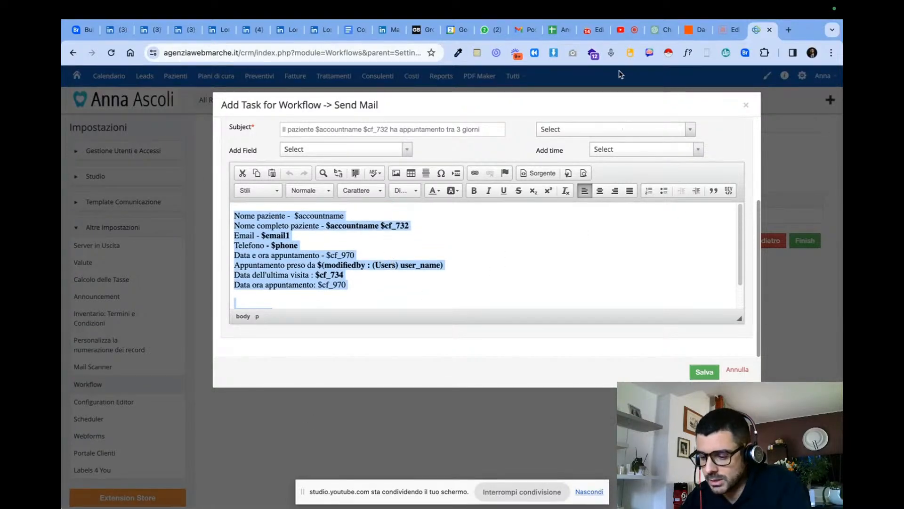
- Switch to the Anna Automations spreadsheet in Google Sheets and clear the contents of rows 3 to 40
click(687, 34)
click(558, 30)
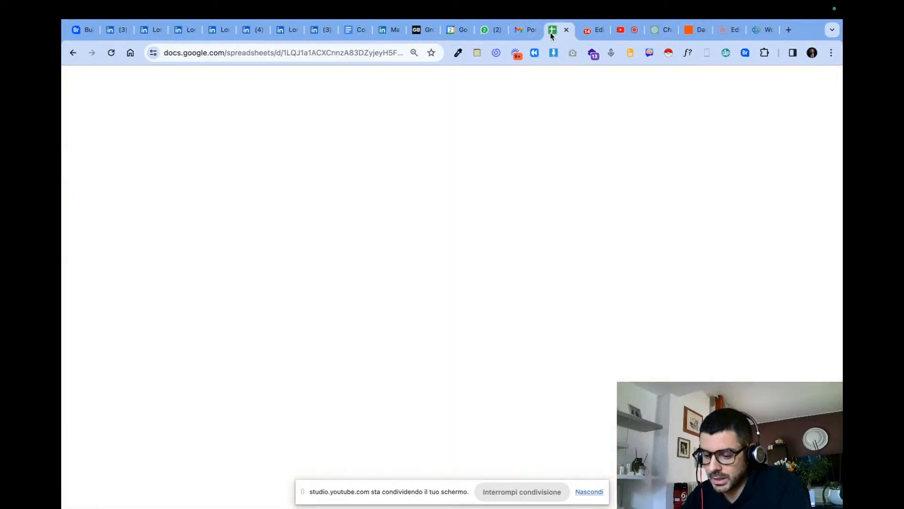
drag(111, 169, 341, 363)
click(160, 174)
click(244, 245)
scroll(66, 175, up, 10)
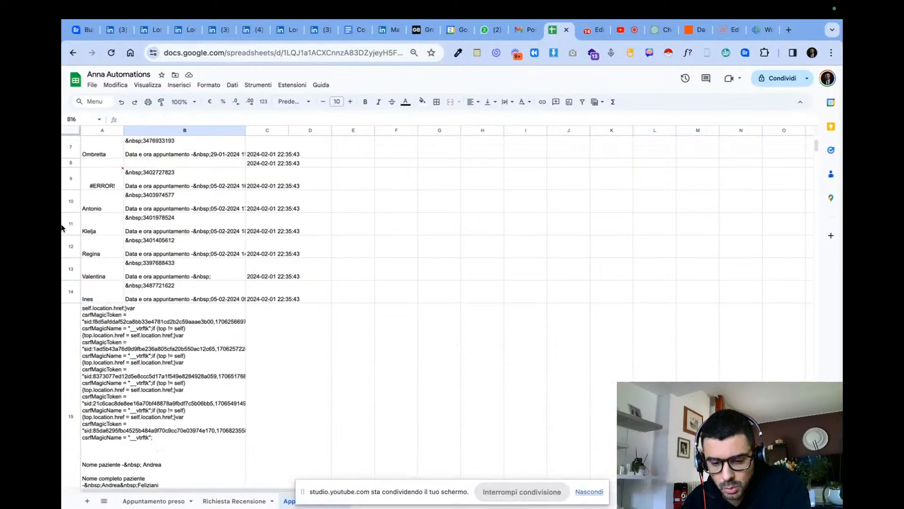
drag(68, 171, 319, 351)
key(Delete)
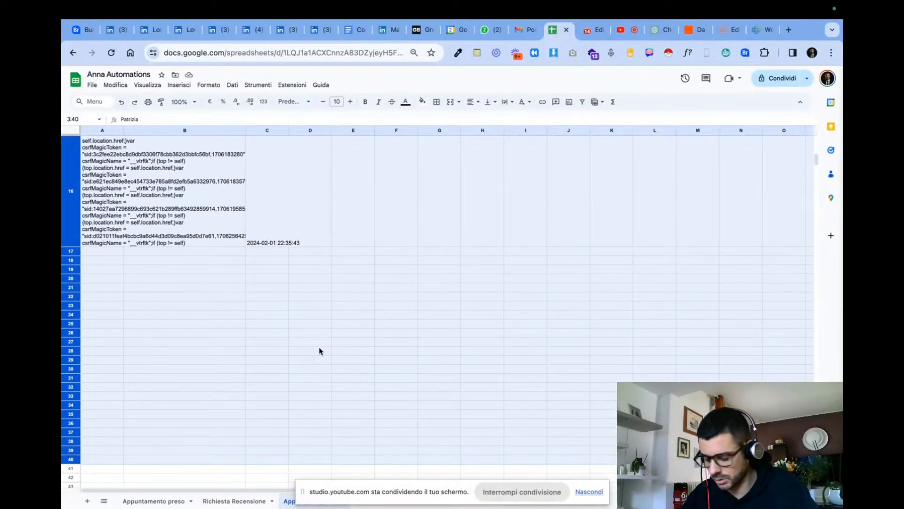
scroll(319, 351, up, 5)
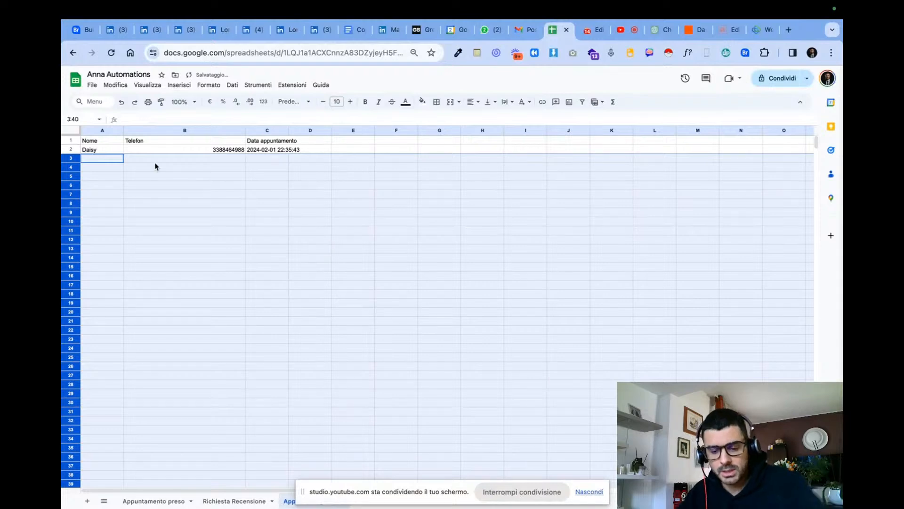
- Switch to the extra template in Email Parser by Zapier and dismiss the pending naming of the patient's first name
click(763, 31)
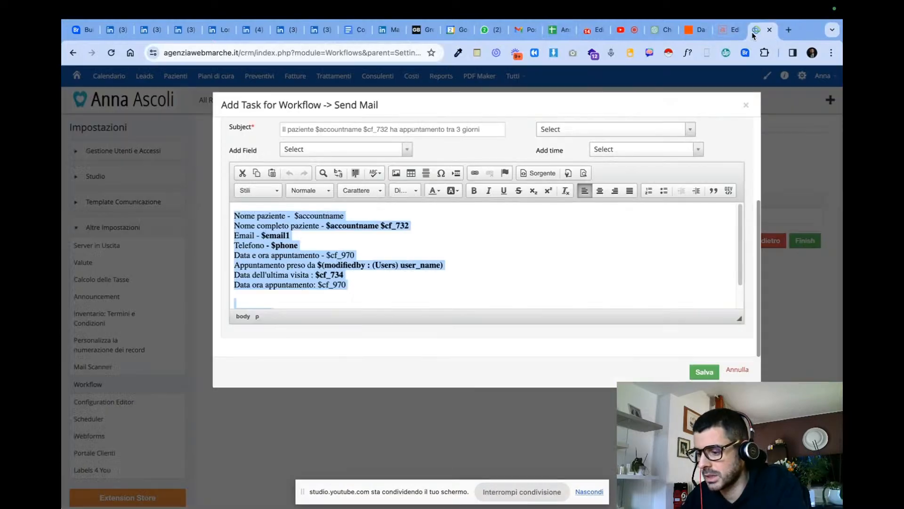
click(735, 33)
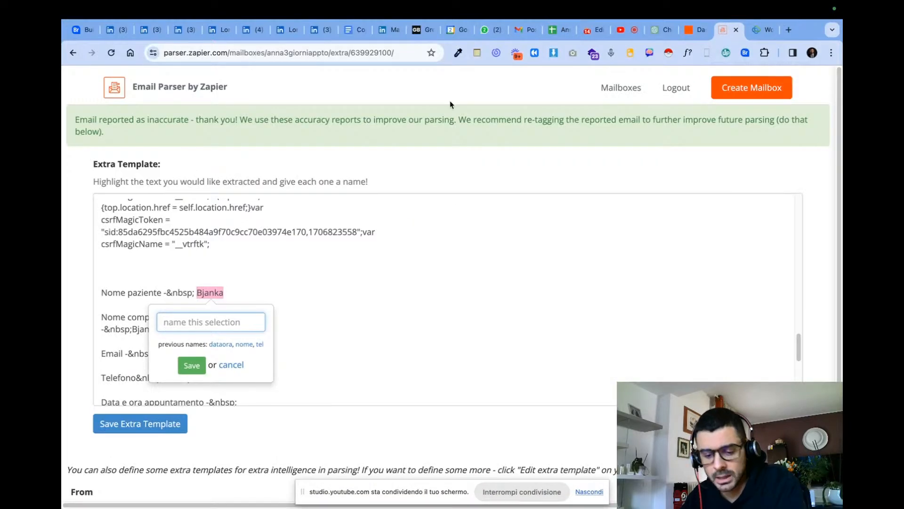
click(265, 264)
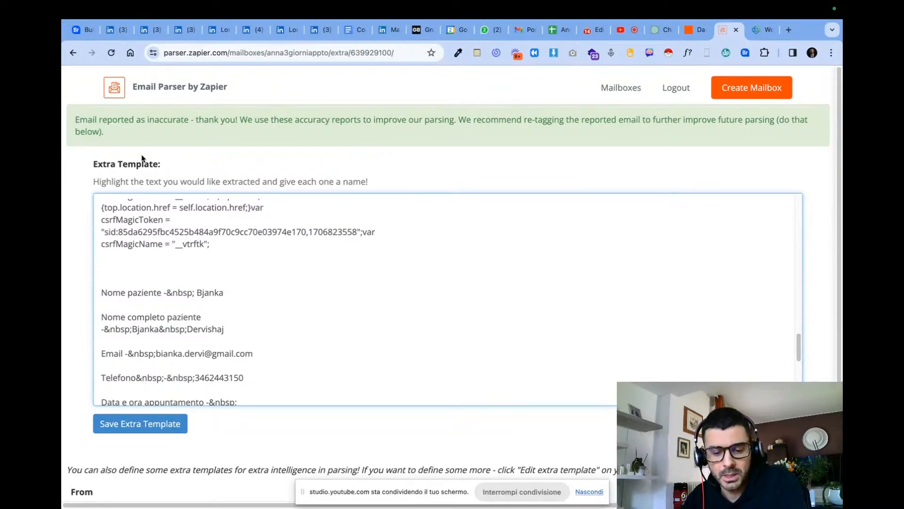
- Tag the patient's surname as Name and the telephone value as Phone Number in the extra template
double_click(202, 329)
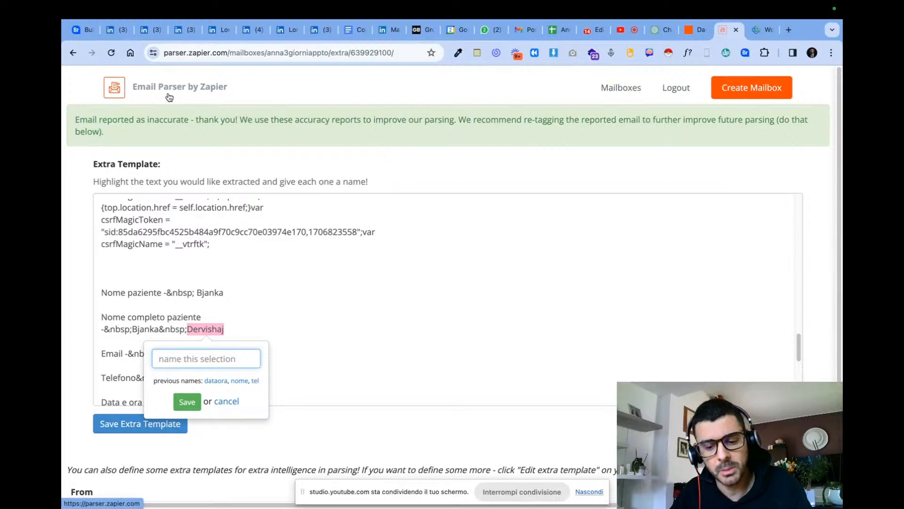
text(Name)
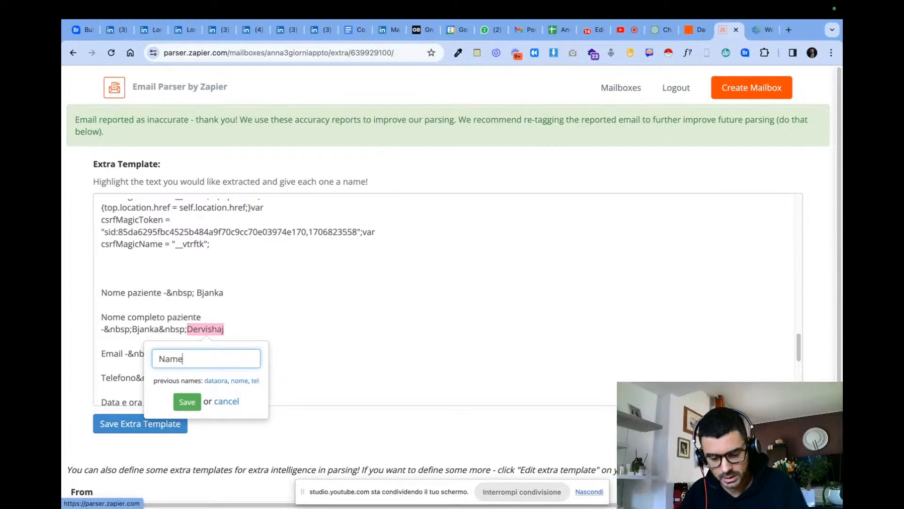
click(188, 407)
scroll(208, 349, down, 3)
double_click(221, 354)
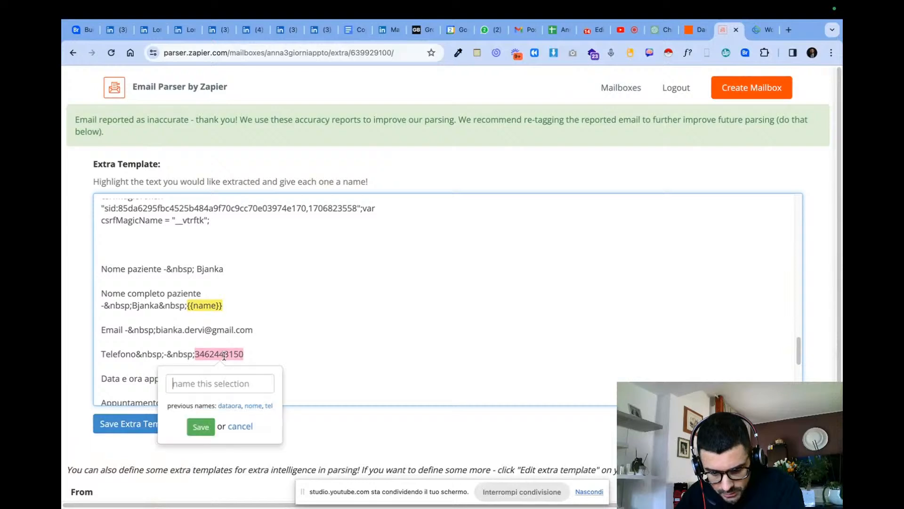
text(Phone Number)
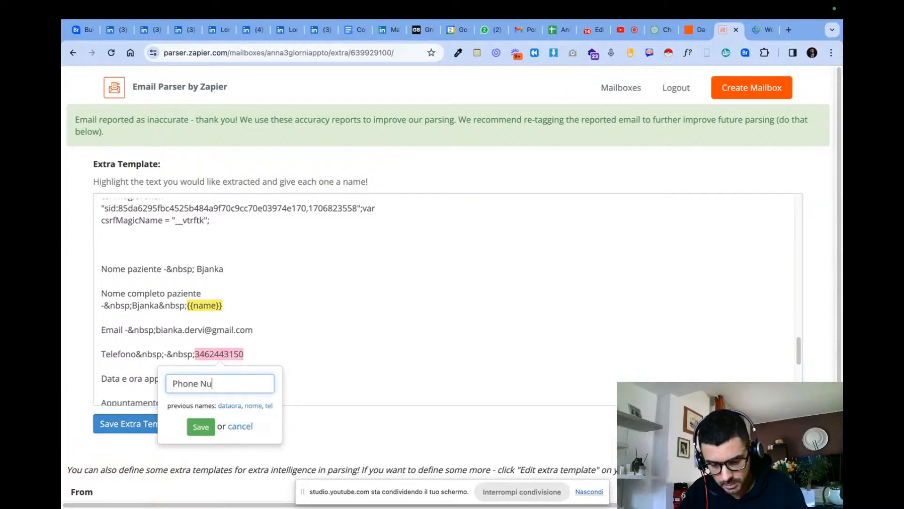
click(207, 426)
- Check the appointment date and time lines of the extra template for a value to extract
scroll(263, 325, down, 5)
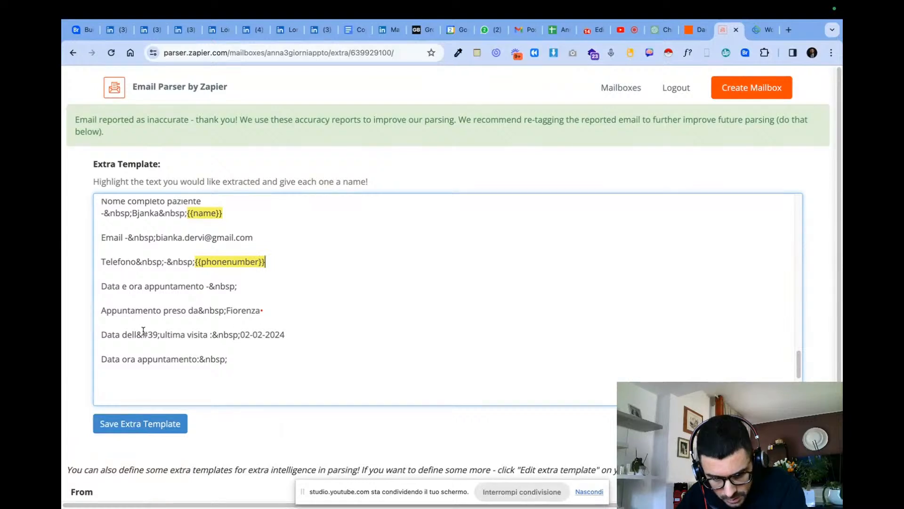
scroll(257, 333, down, 4)
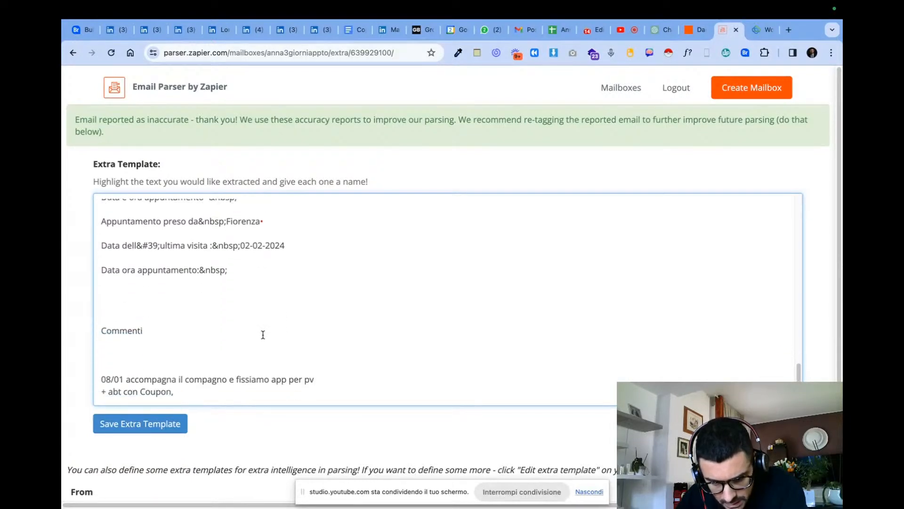
scroll(263, 335, up, 2)
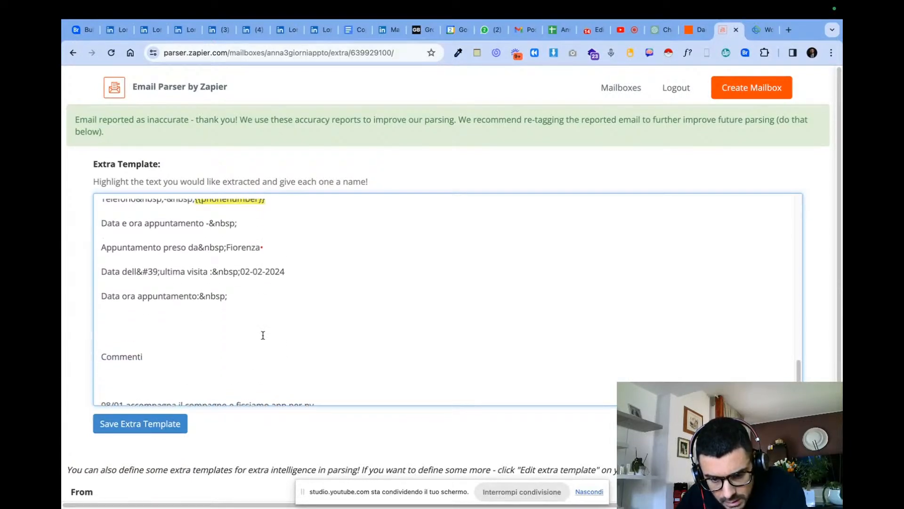
click(244, 301)
scroll(337, 302, up, 15)
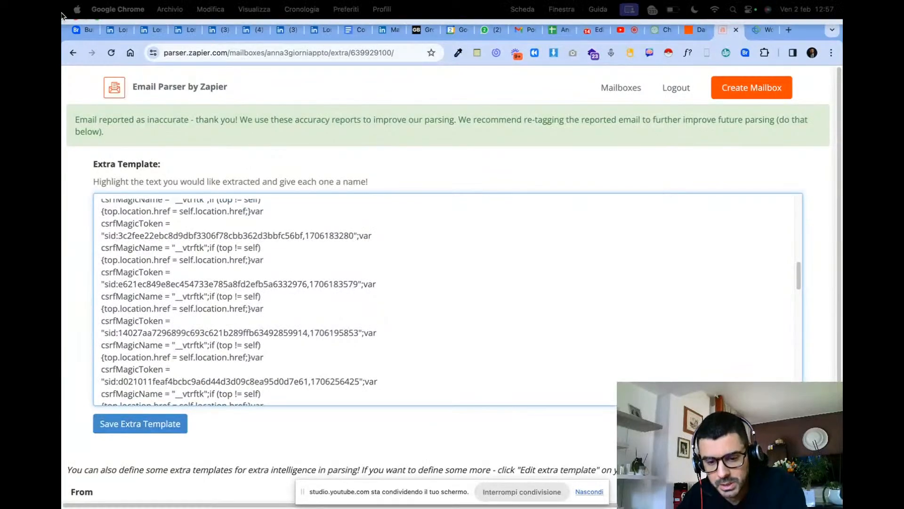
- Return to the mailbox history and show the second email's content, highlighting its appointment date and time
click(72, 58)
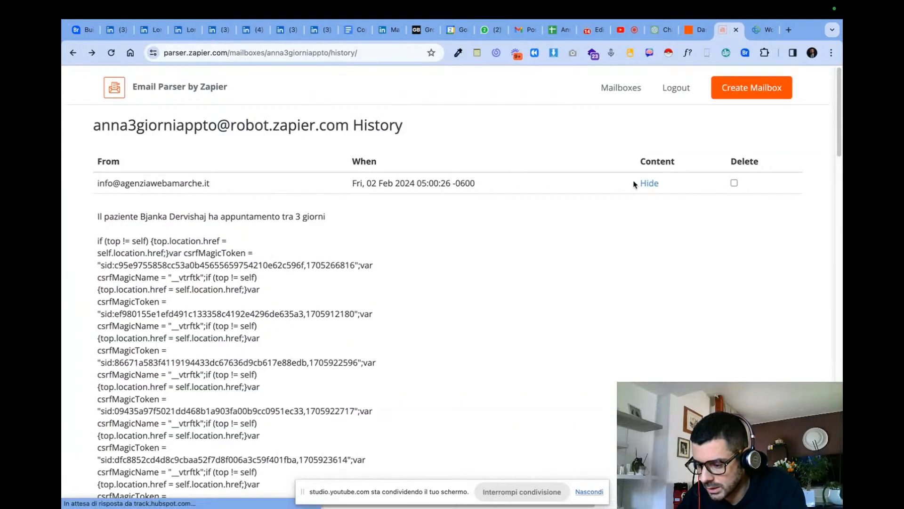
click(644, 184)
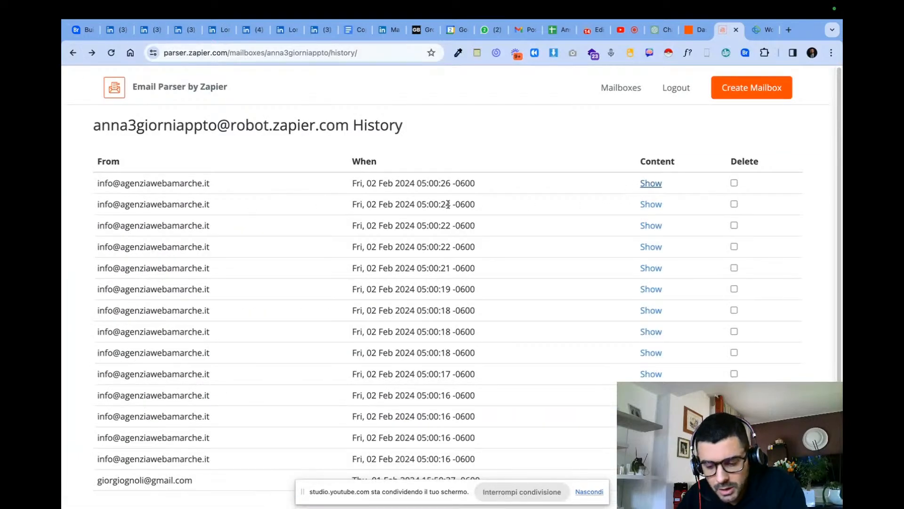
click(651, 203)
scroll(453, 312, down, 10)
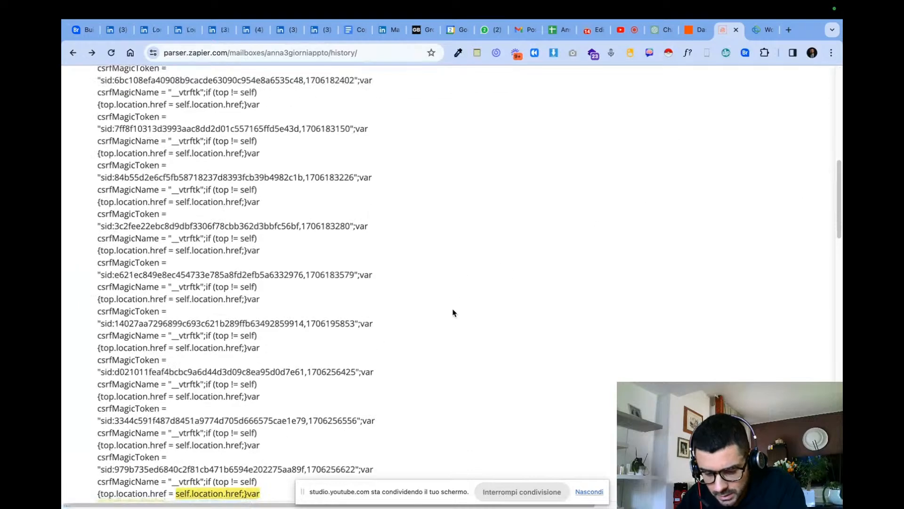
scroll(453, 312, down, 8)
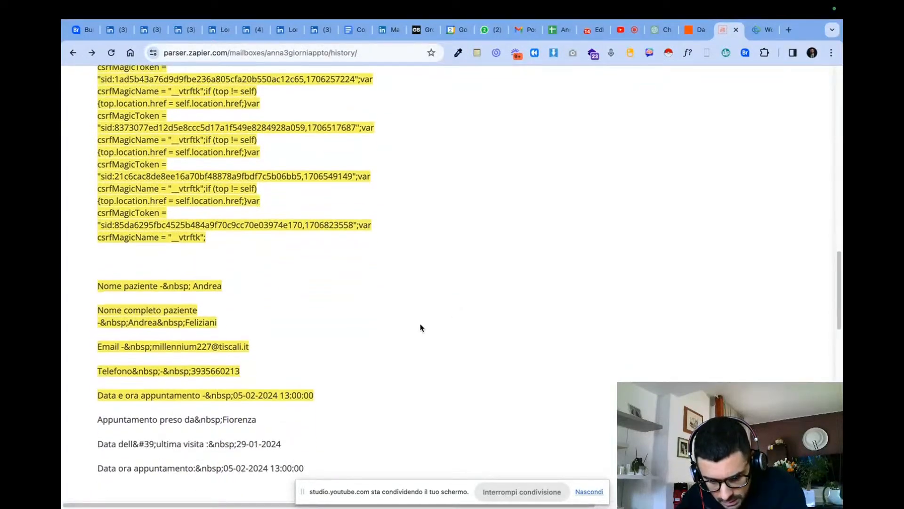
drag(339, 401, 236, 396)
- Report the extraction of the second email as inaccurate to open its extra template for tagging
scroll(490, 359, up, 8)
scroll(765, 289, up, 10)
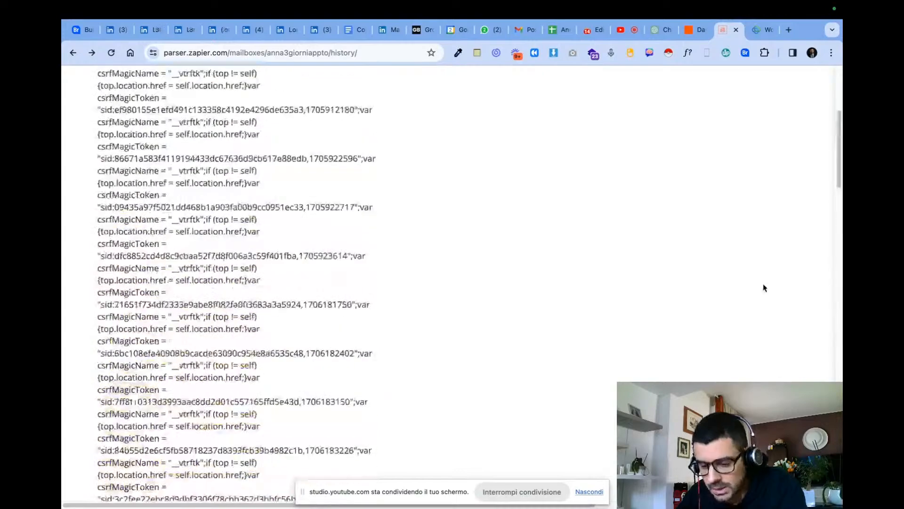
scroll(296, 239, down, 20)
scroll(172, 290, up, 20)
scroll(285, 267, down, 15)
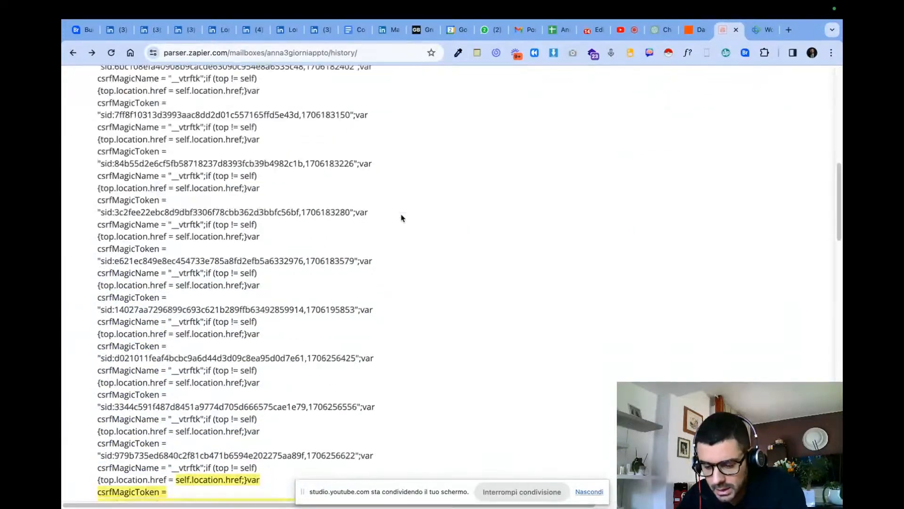
scroll(285, 266, up, 1)
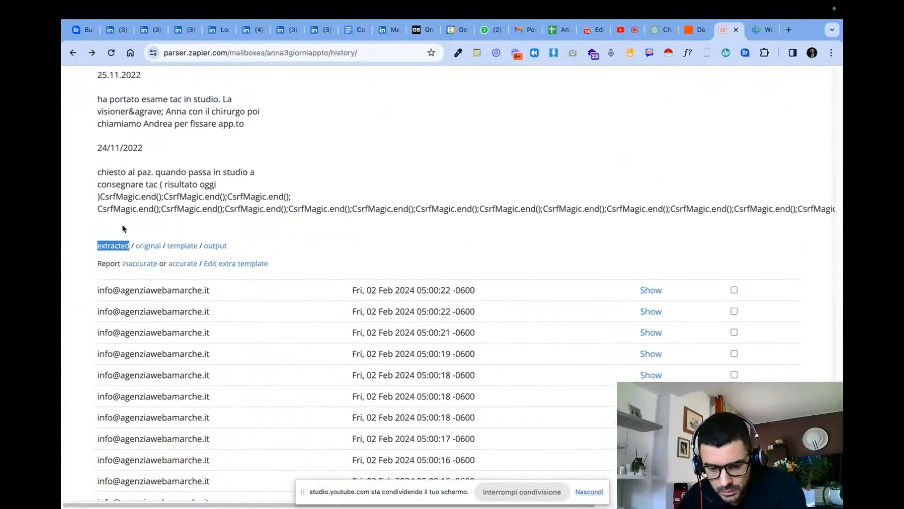
click(139, 263)
- Tag the patient's first name after "Nome paziente" as name in the extra template
scroll(209, 257, down, 10)
scroll(212, 281, down, 2)
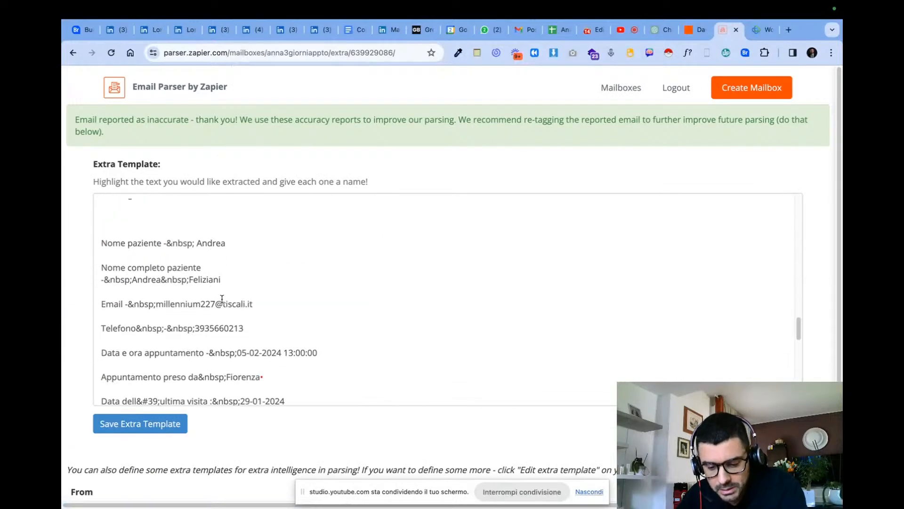
scroll(232, 287, up, 1)
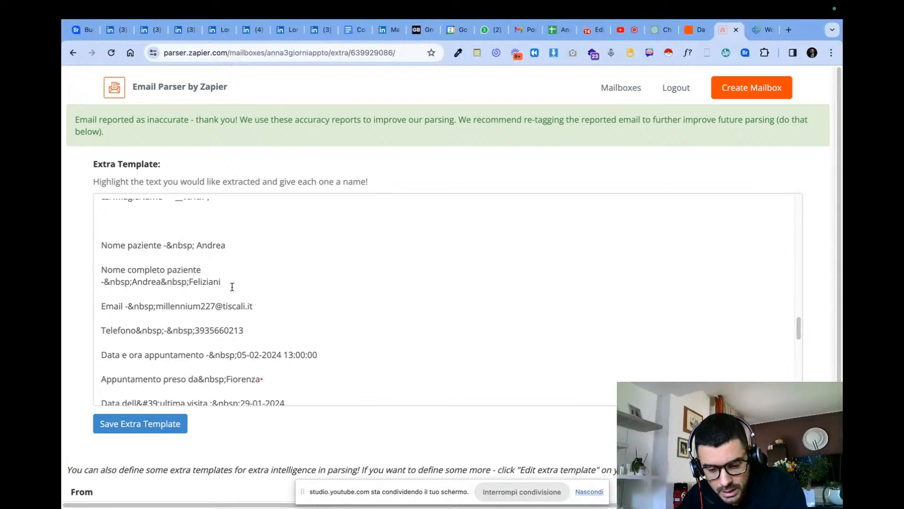
double_click(215, 245)
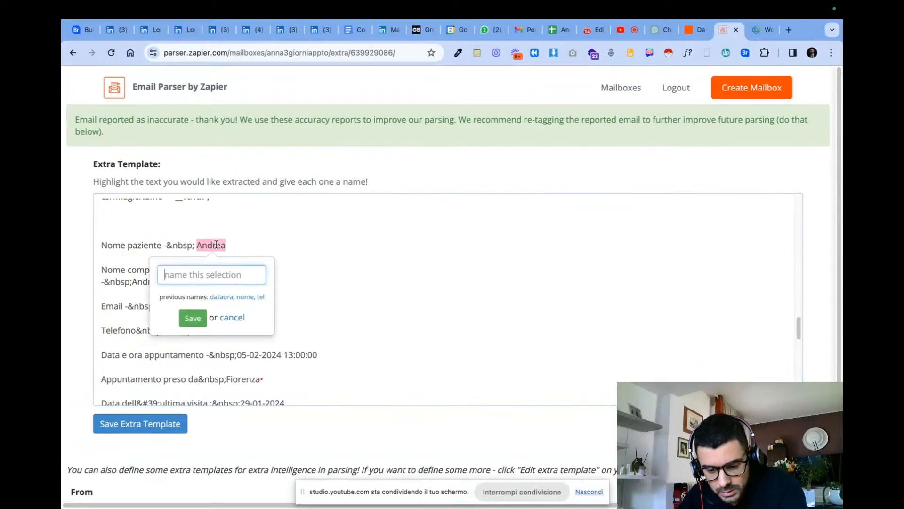
text(Noma)
key(BackSpace)
key(BackSpace)
key(BackSpace)
key(BackSpace)
text(name)
key(Return)
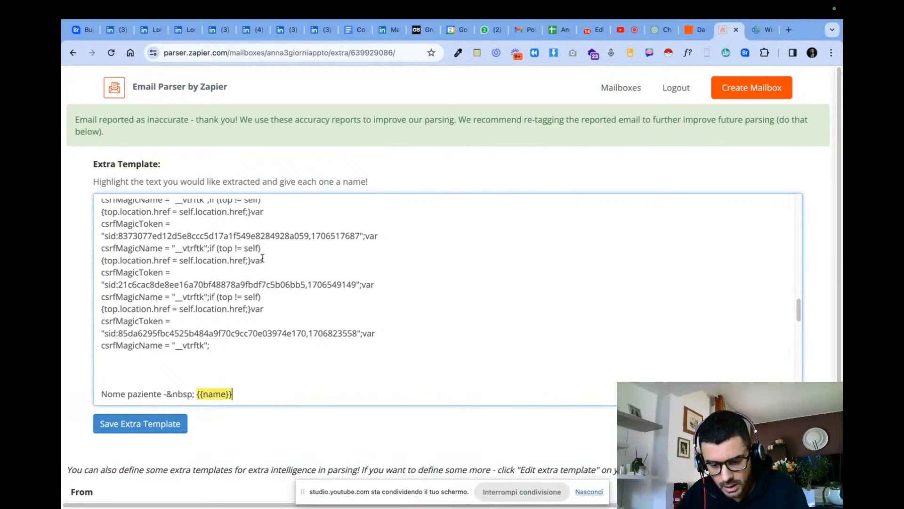
- Tag the patient's whole e-mail address in the extra template as Email
scroll(268, 298, down, 5)
drag(253, 239, 156, 239)
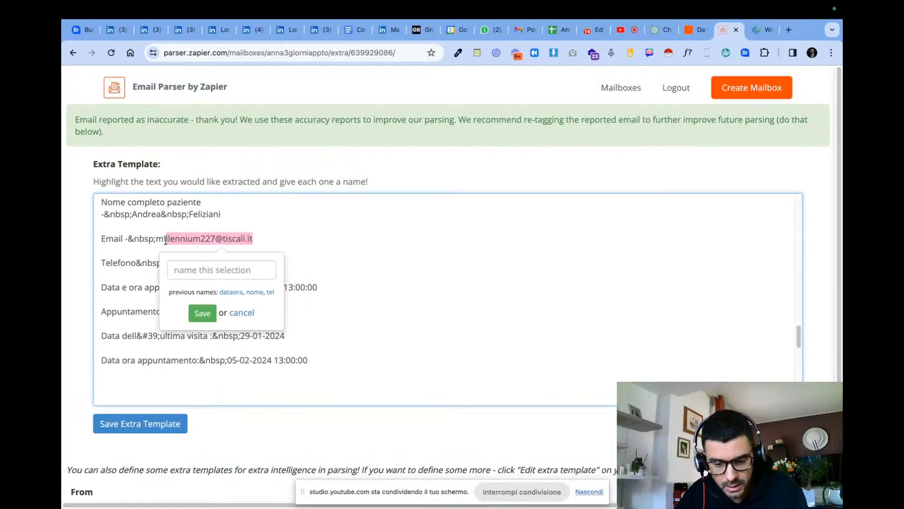
text(Email)
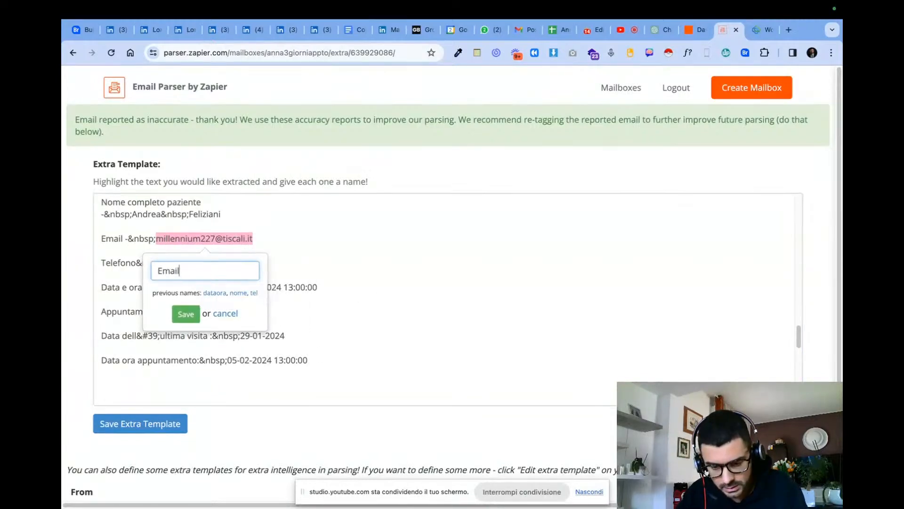
key(Return)
- Tag the telephone value after "Telefono" in the extra template as Phone
scroll(330, 297, down, 2)
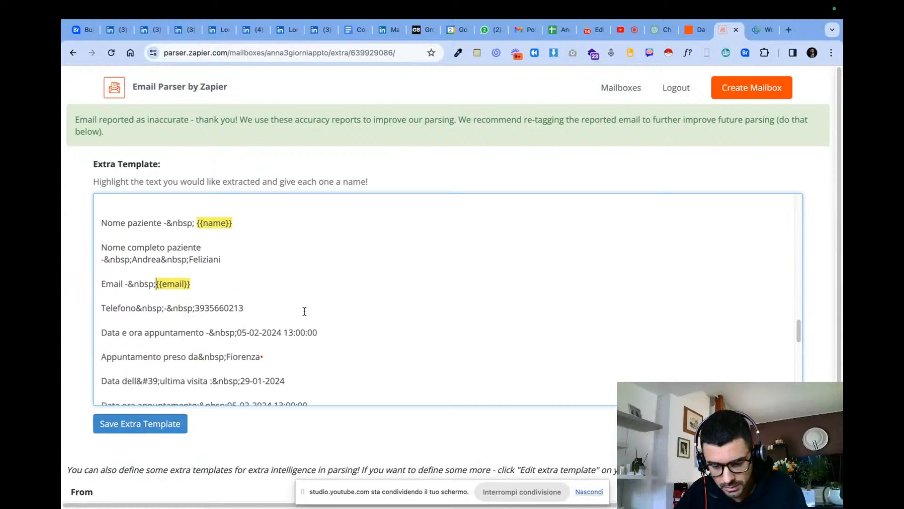
double_click(229, 309)
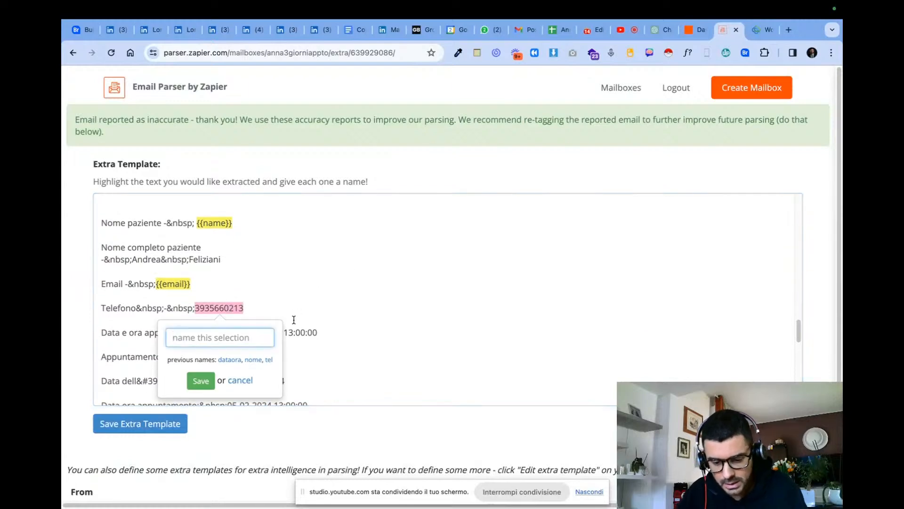
text(Phone)
key(Return)
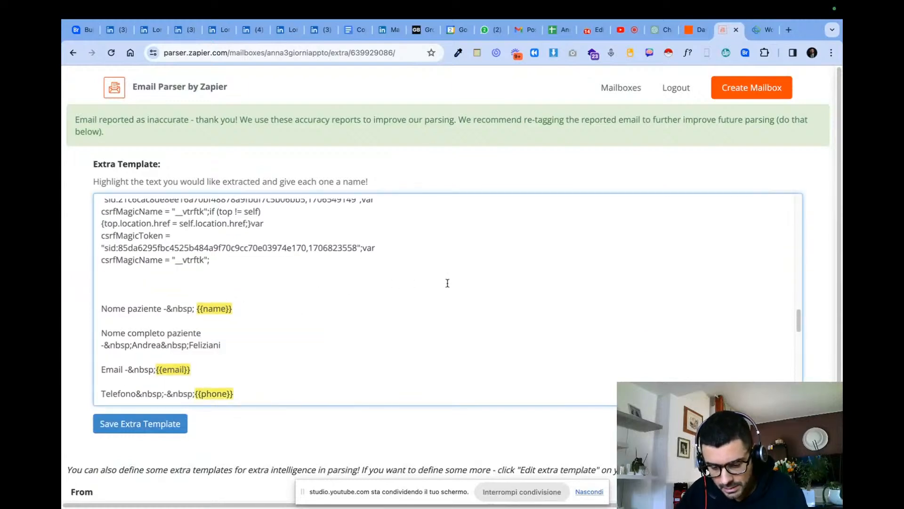
- Tag the date and time after "Data e ora appuntamento" in the extra template as "Time + Day"
scroll(391, 288, down, 3)
drag(336, 270, 237, 275)
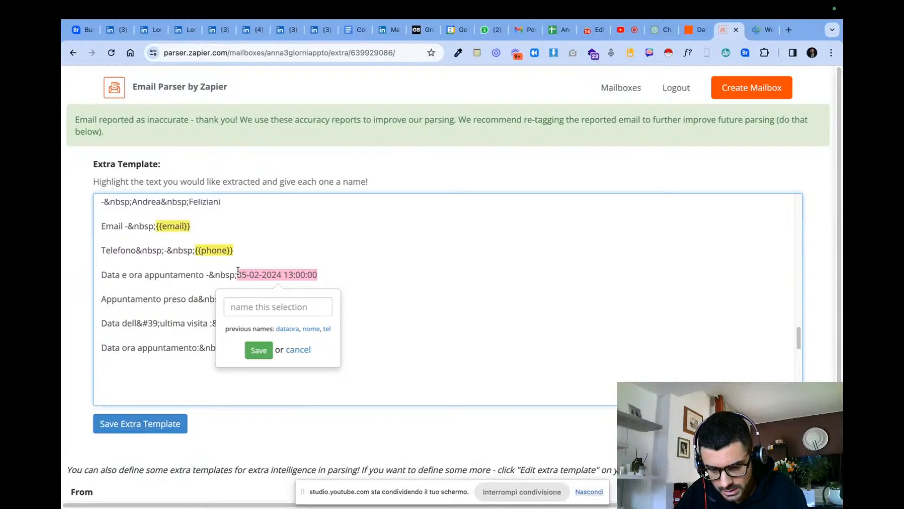
text(A)
key(BackSpace)
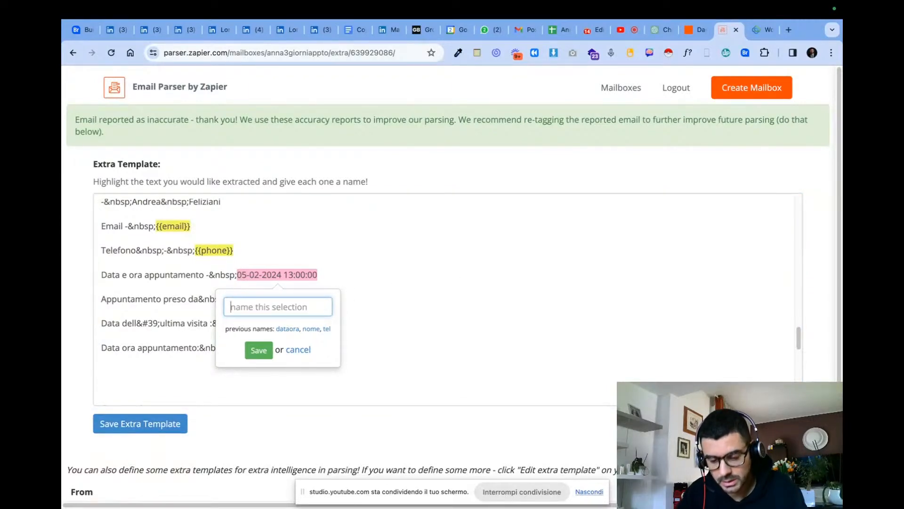
text(Time )
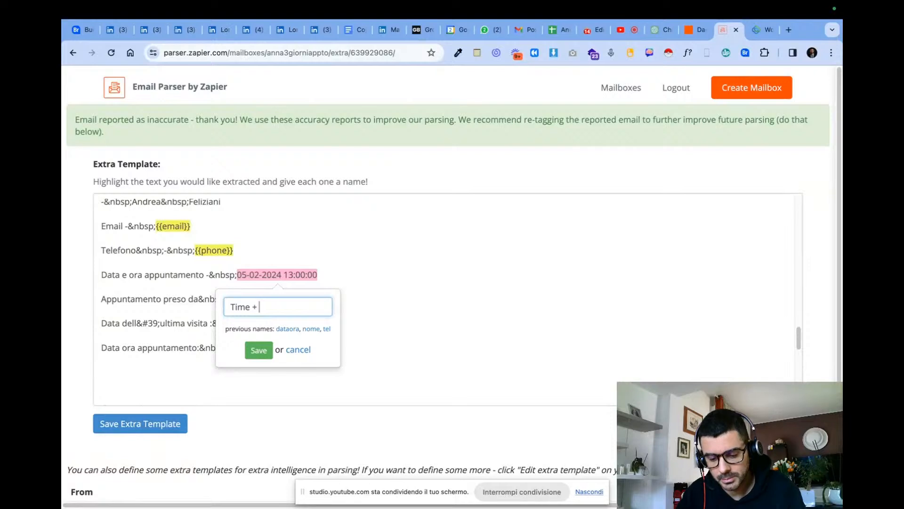
text(+ Day)
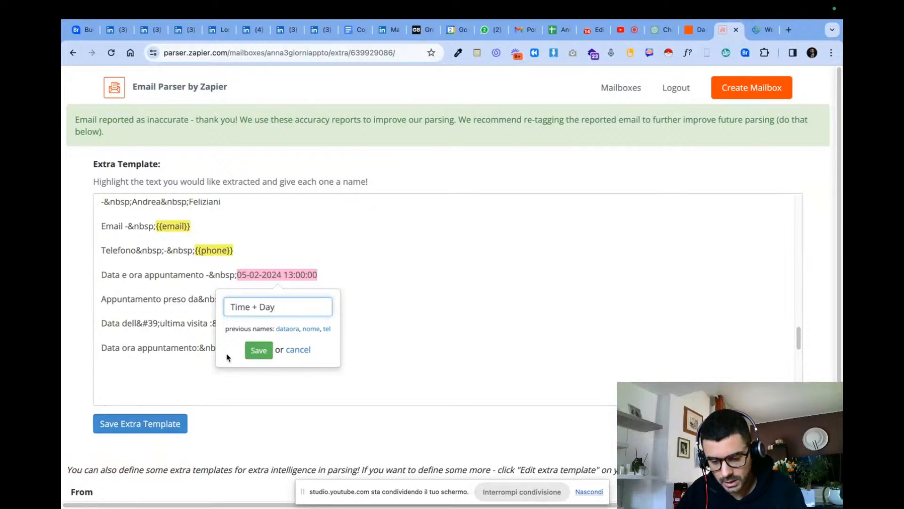
click(259, 350)
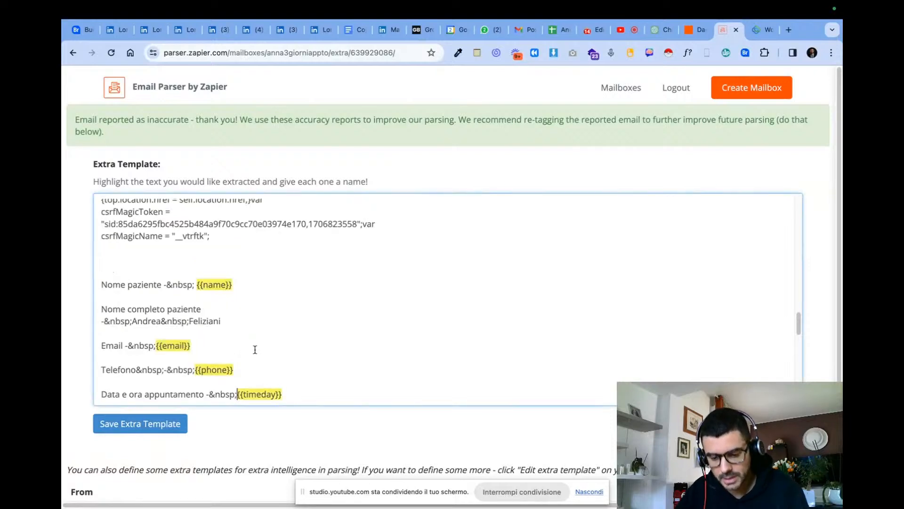
- Save the extra template and look through its text down to the end
click(168, 423)
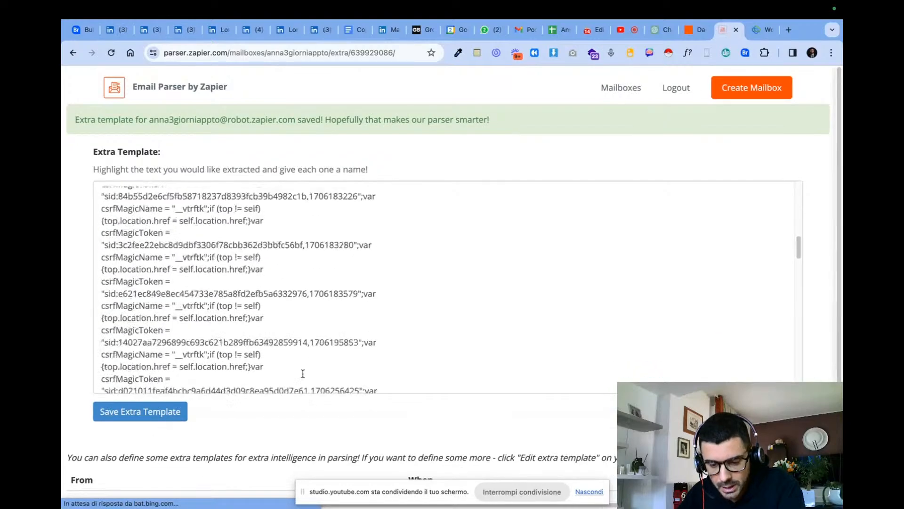
triple_click(468, 118)
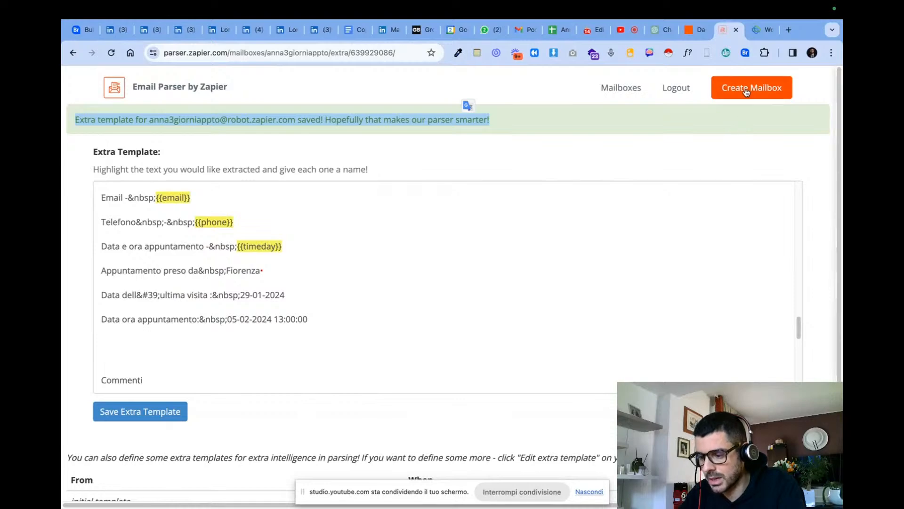
scroll(330, 347, down, 10)
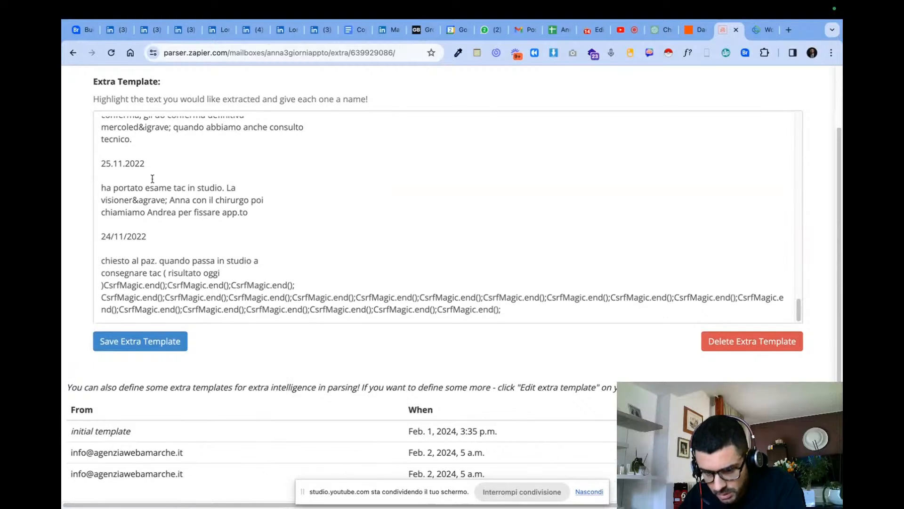
- Save the extra template, return to the mailbox list and open the received e-mails of the three-day appointment mailbox
click(148, 340)
click(74, 57)
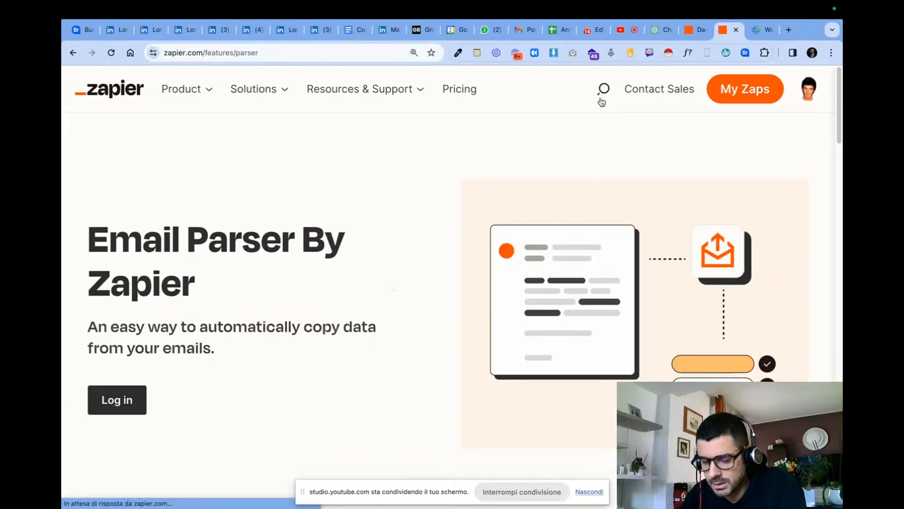
click(79, 56)
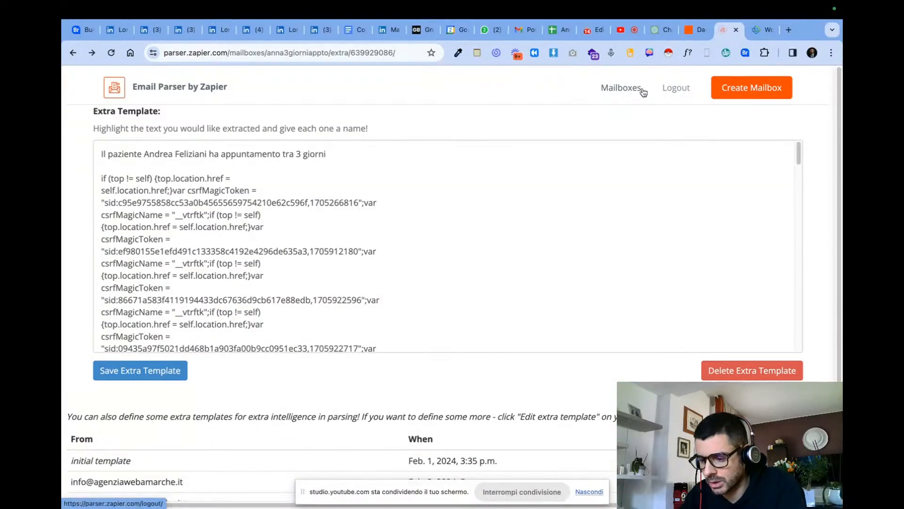
click(632, 88)
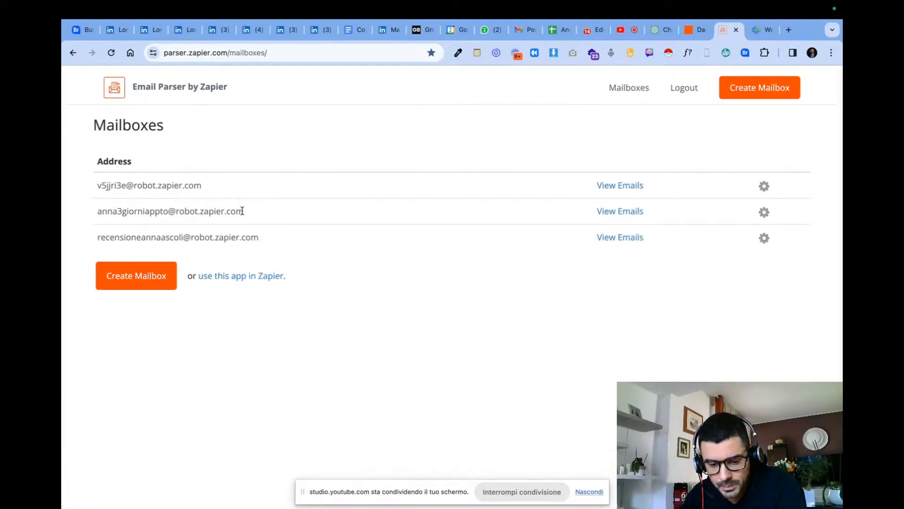
click(620, 211)
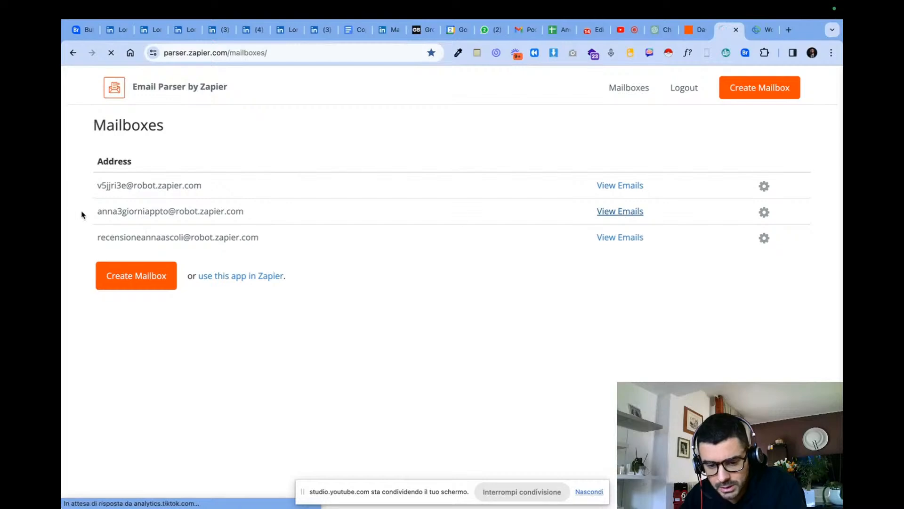
- Delete the e-mail received on Fri, 02 Feb 2024 05:00:26 from the mailbox history and confirm the deletion
scroll(183, 221, down, 12)
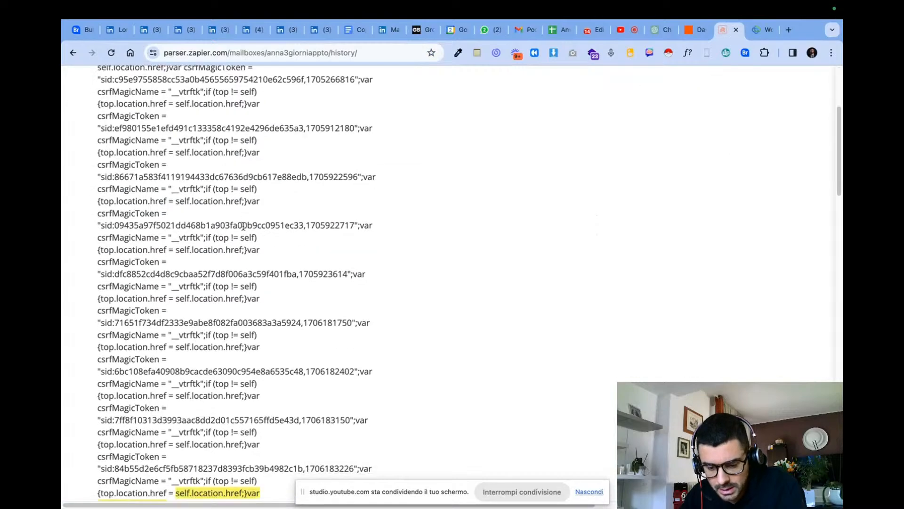
scroll(515, 222, up, 15)
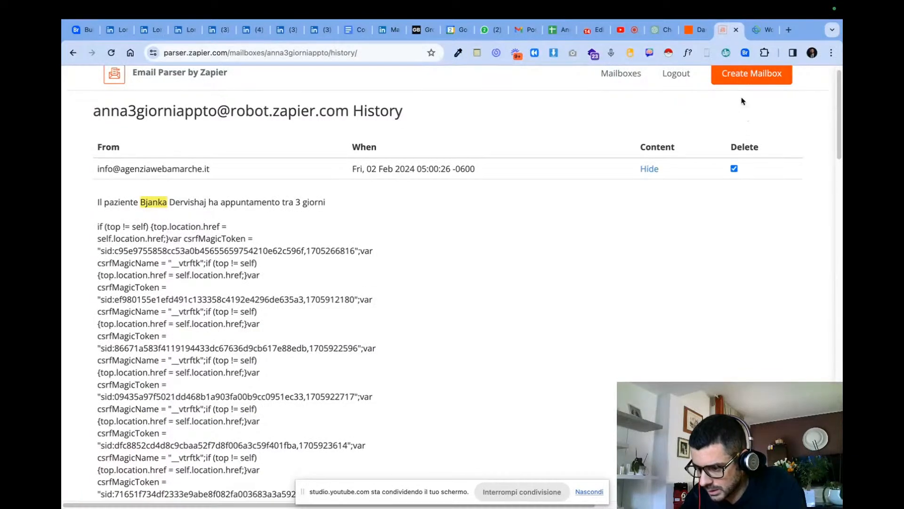
scroll(660, 109, up, 1)
scroll(263, 175, down, 1)
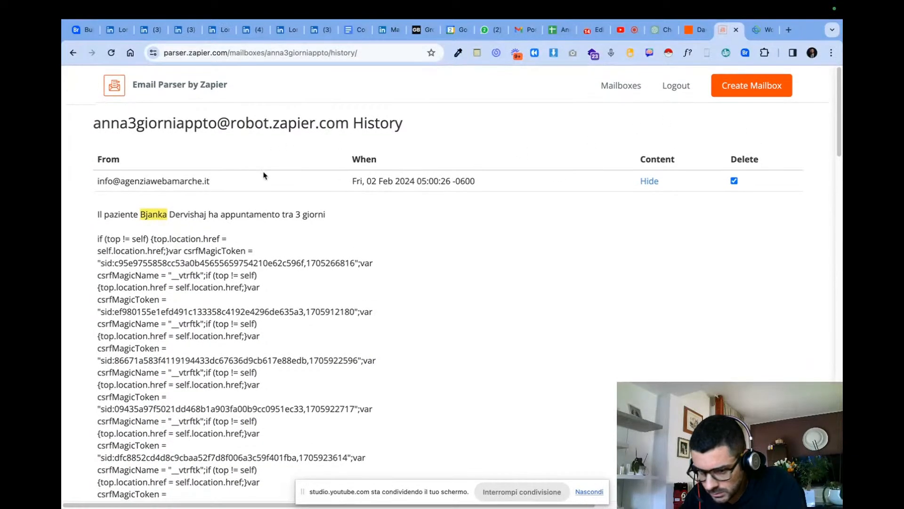
scroll(721, 227, down, 15)
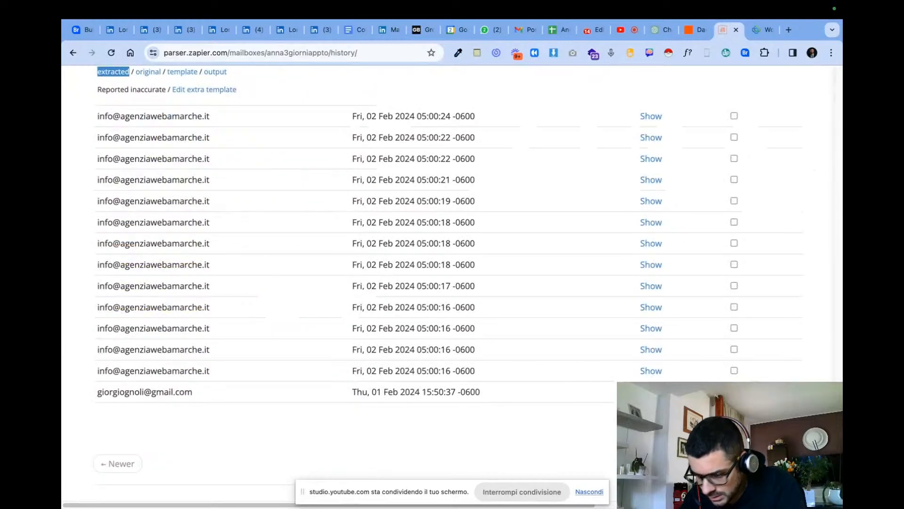
scroll(756, 374, up, 2)
scroll(756, 374, down, 4)
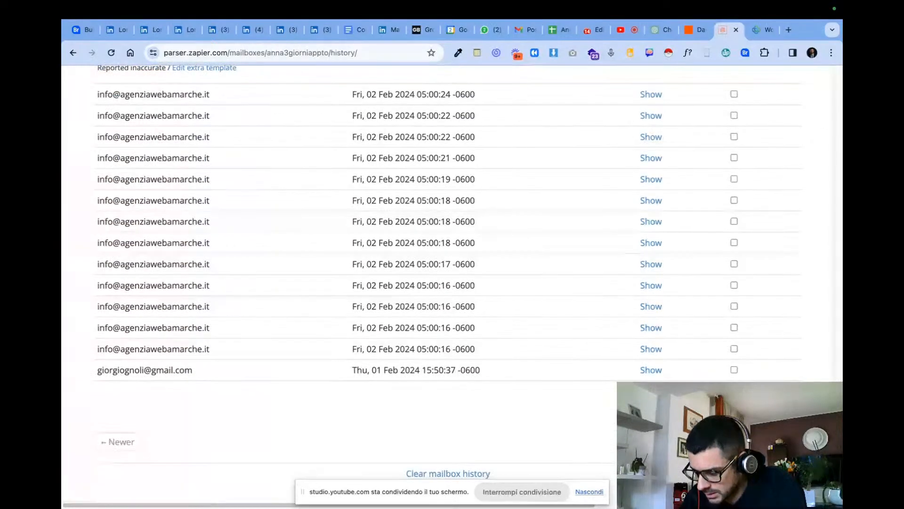
click(759, 400)
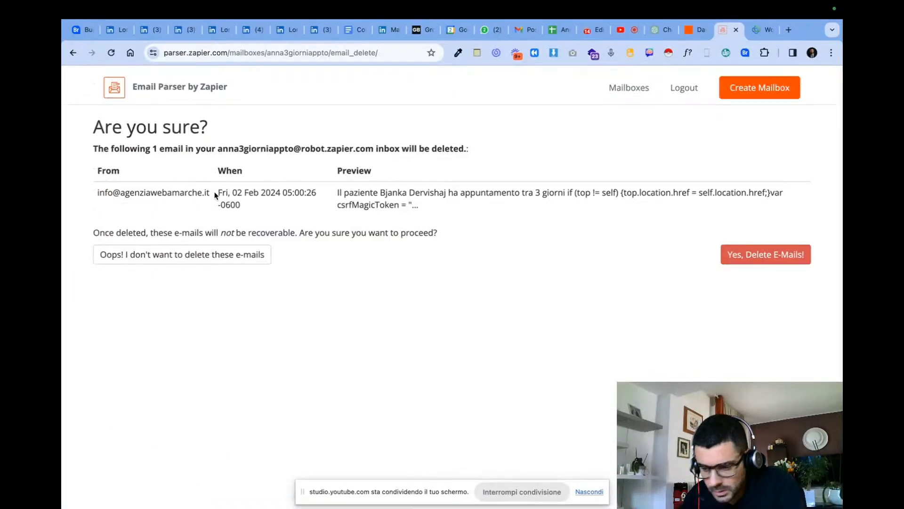
click(754, 262)
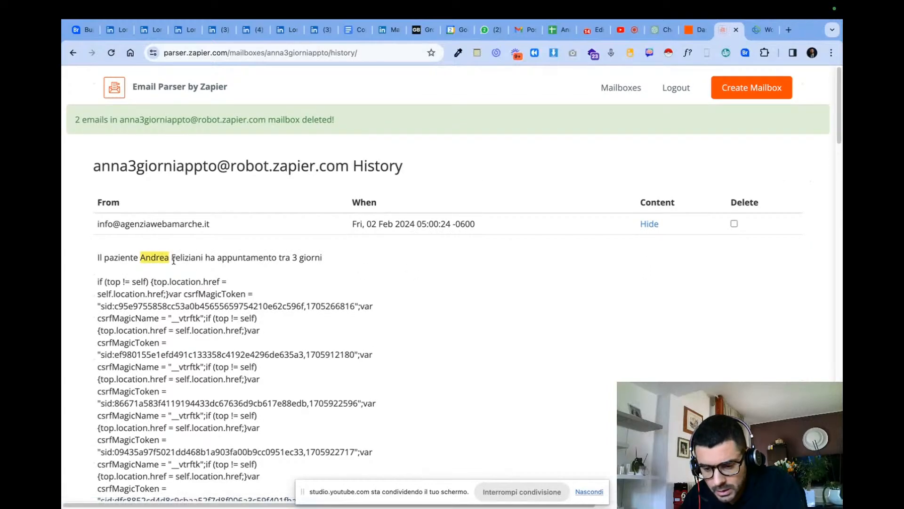
- Examine the highlighted extracted fields in the e-mail at the start of the mailbox history
scroll(179, 265, down, 15)
scroll(175, 264, down, 15)
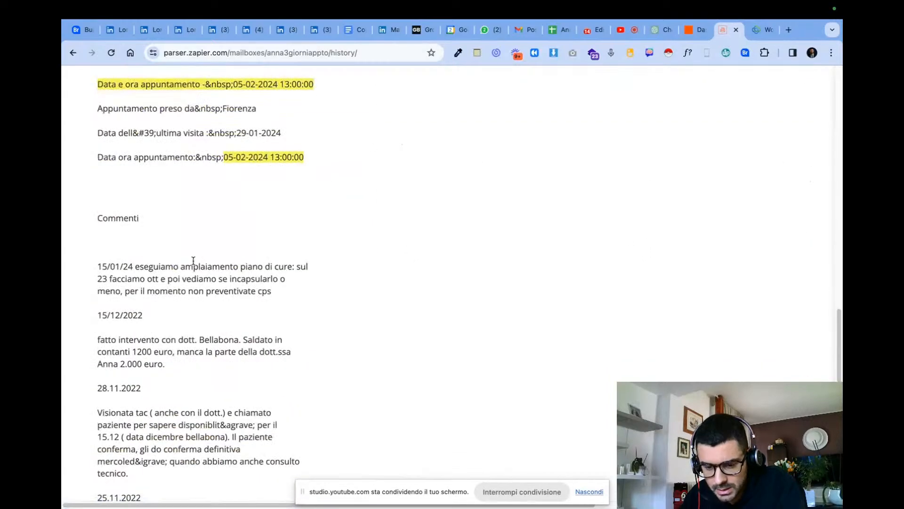
scroll(198, 258, down, 1)
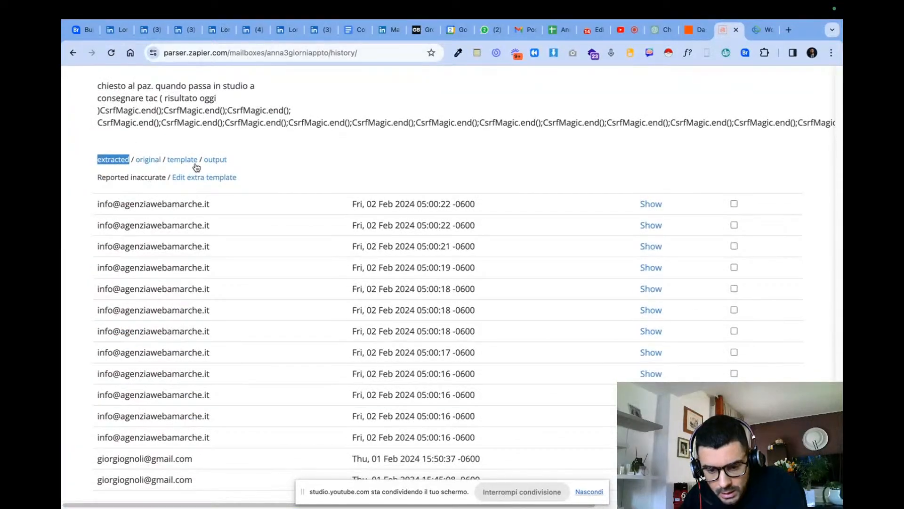
- View the template version of the expanded e-mail, check its field placeholders, and return to the earlier history page
click(183, 160)
scroll(266, 187, up, 5)
scroll(266, 189, up, 8)
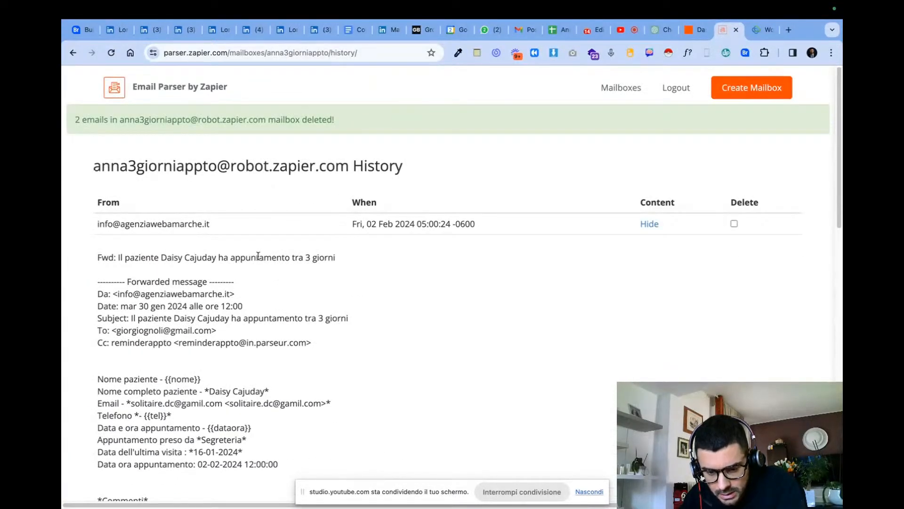
scroll(258, 255, down, 12)
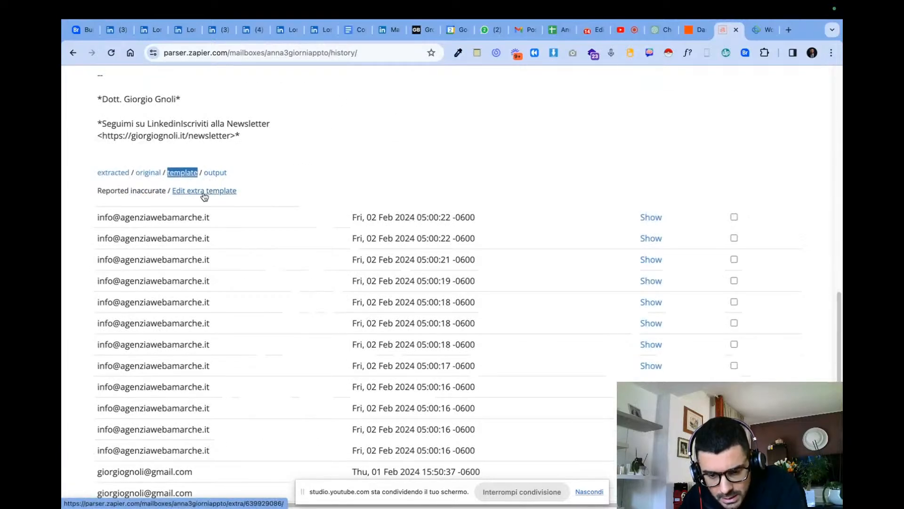
scroll(203, 196, up, 2)
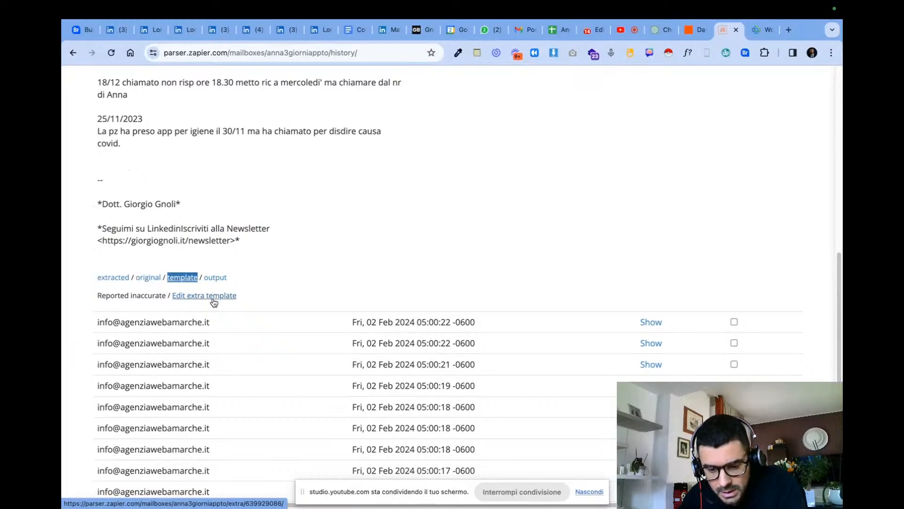
scroll(214, 302, up, 10)
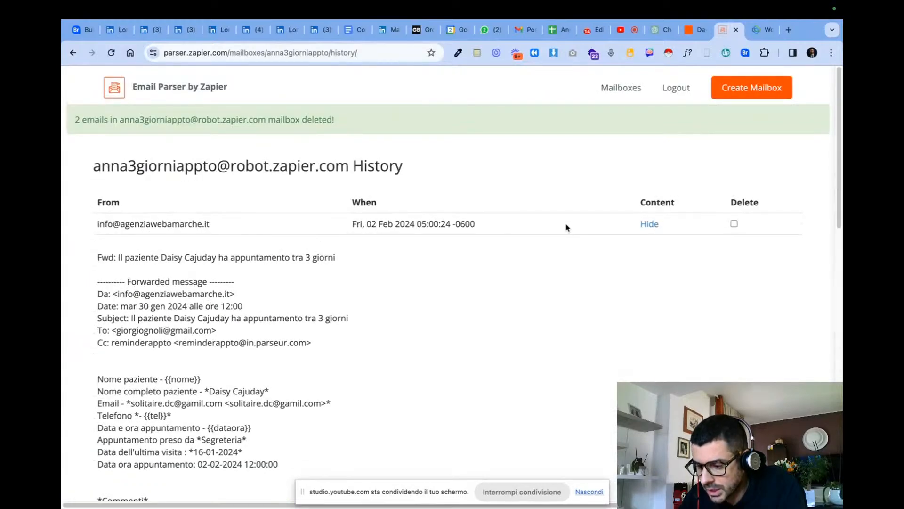
double_click(179, 120)
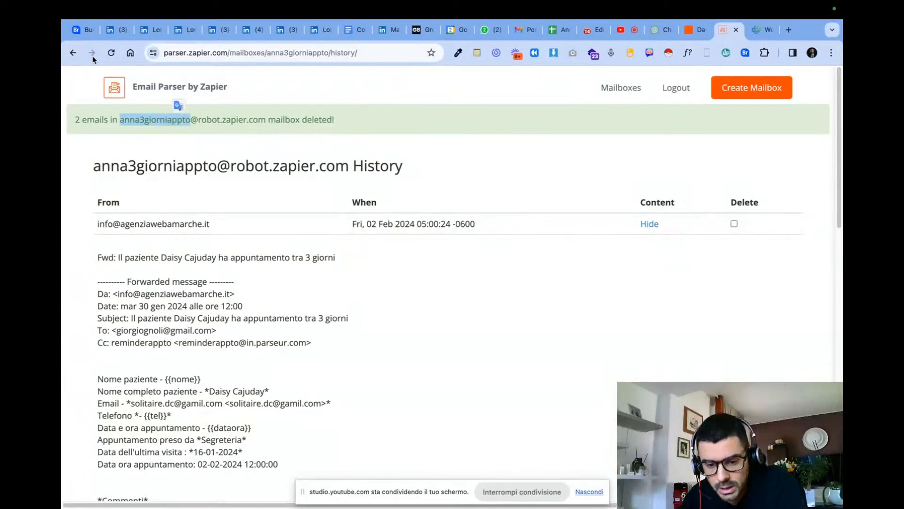
click(73, 53)
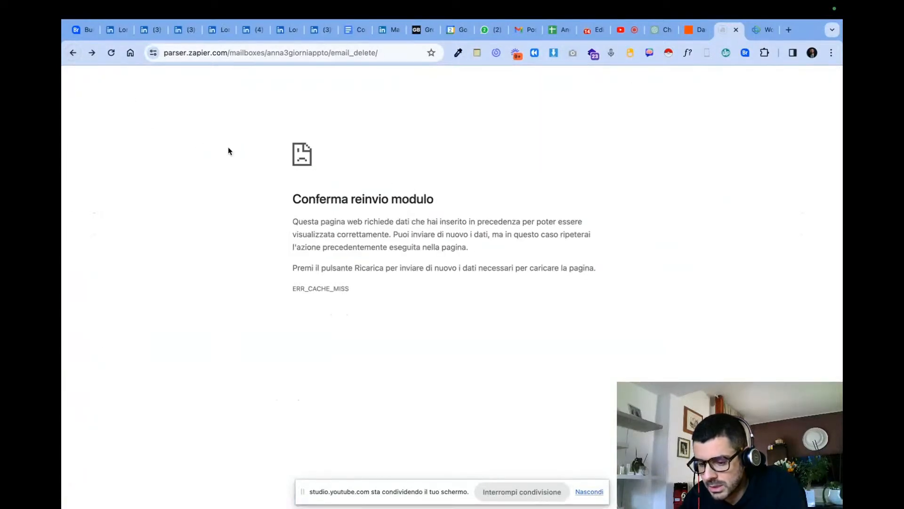
click(73, 52)
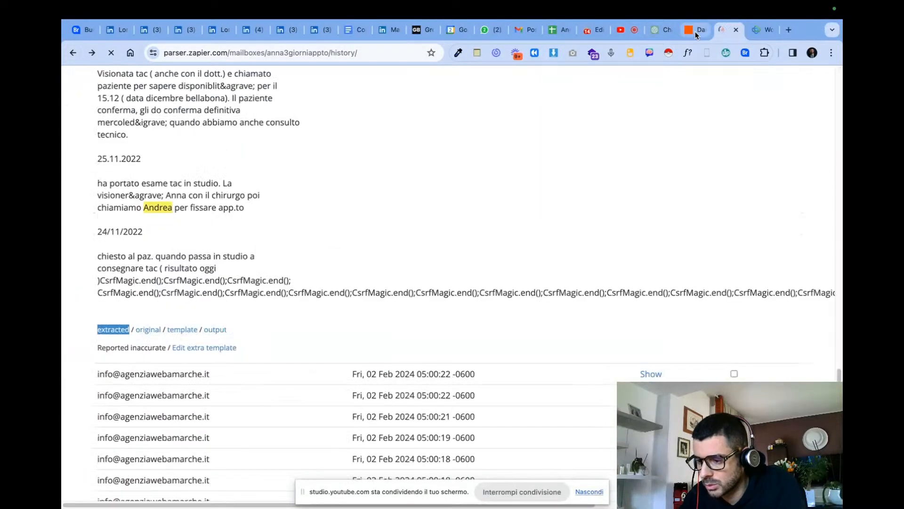
- Switch to the Zapier dashboard and open the "Appuntamento a 3 gg" Zap from the Zaps list
click(694, 30)
mouse_move(176, 210)
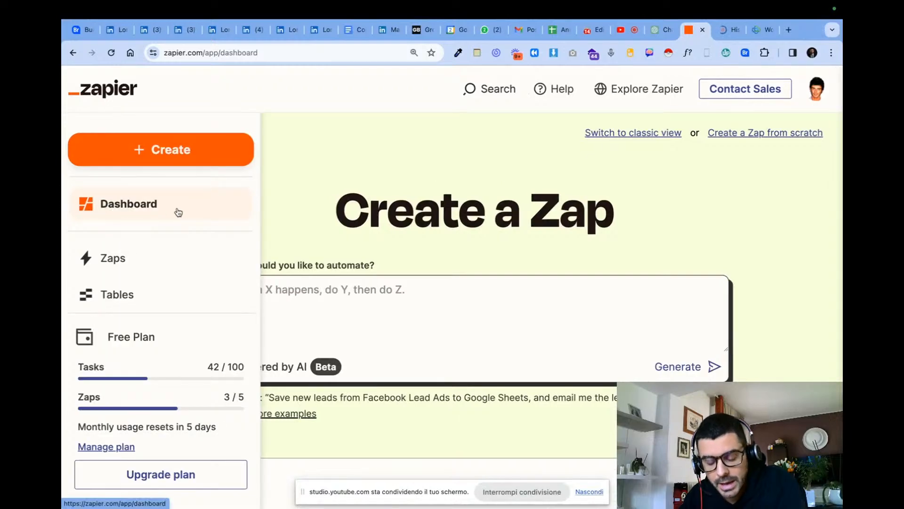
click(167, 256)
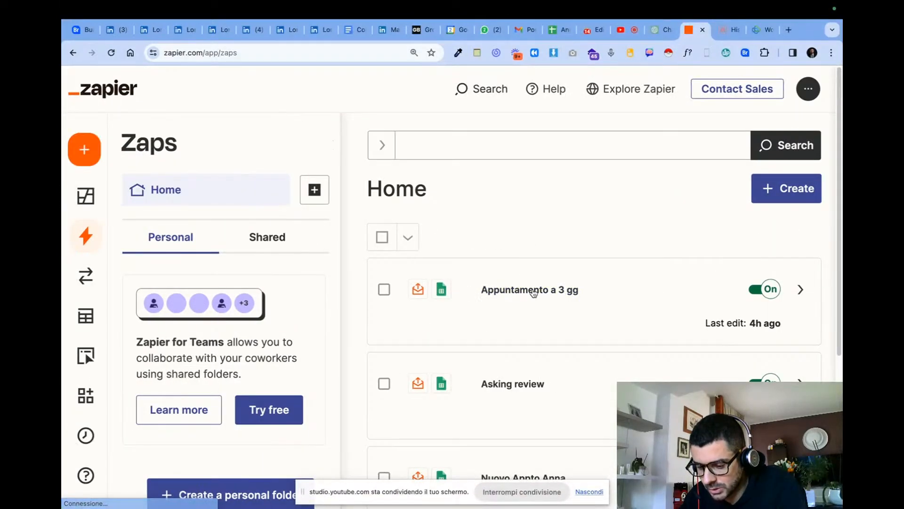
click(533, 290)
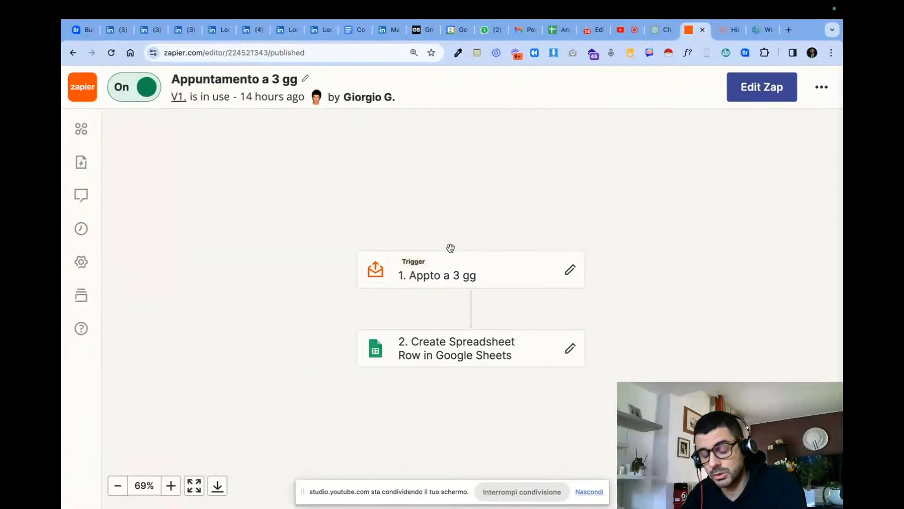
click(588, 30)
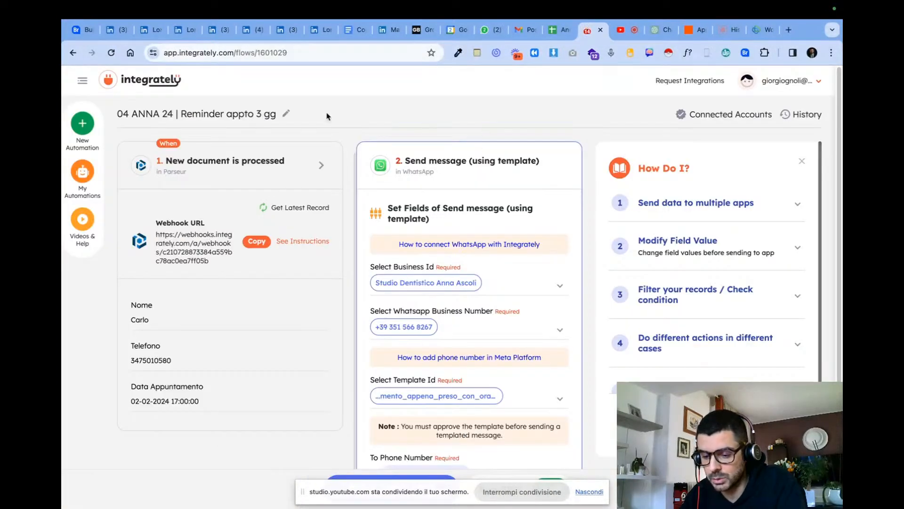
click(631, 31)
click(662, 32)
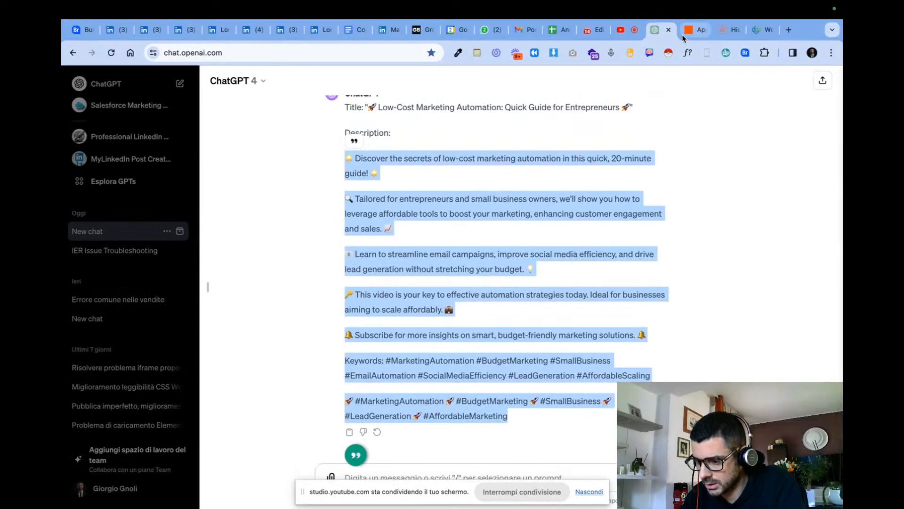
click(683, 32)
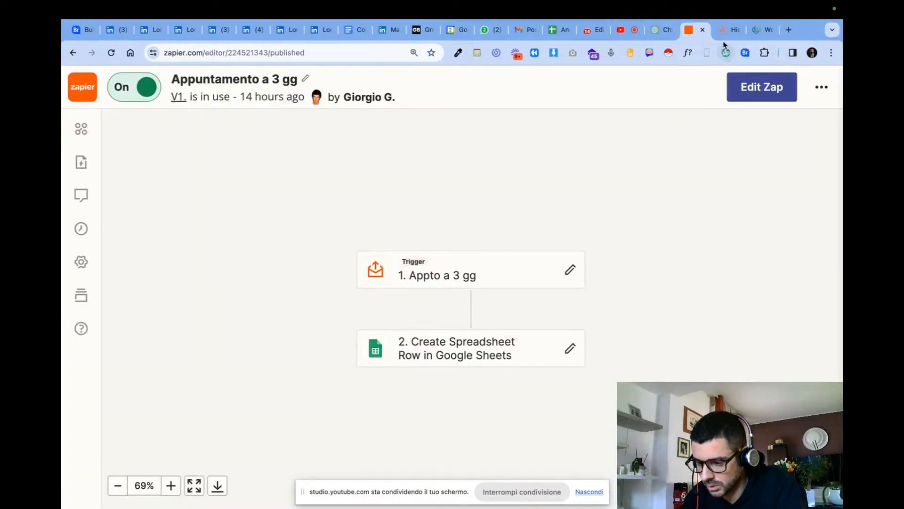
click(590, 491)
- Open the "Appto a 3 gg" trigger for editing, refresh its mailbox fields and review its test record email A
click(571, 269)
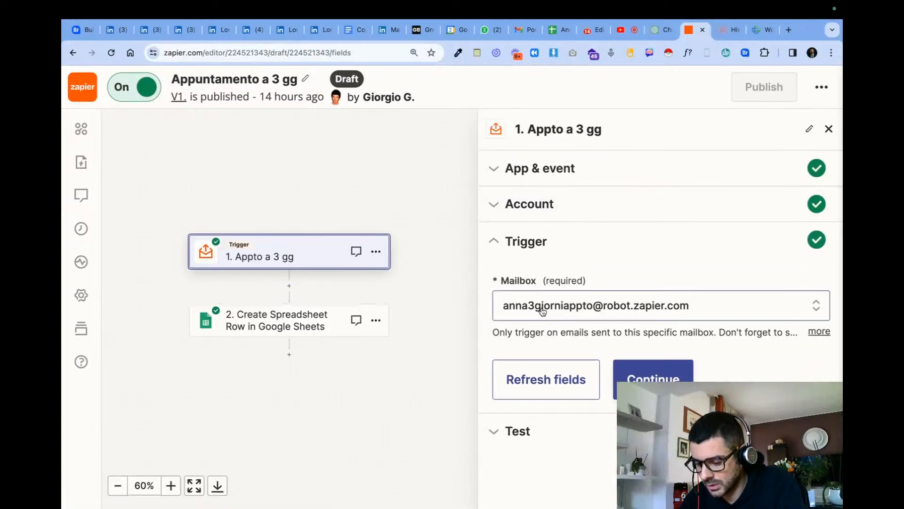
click(572, 393)
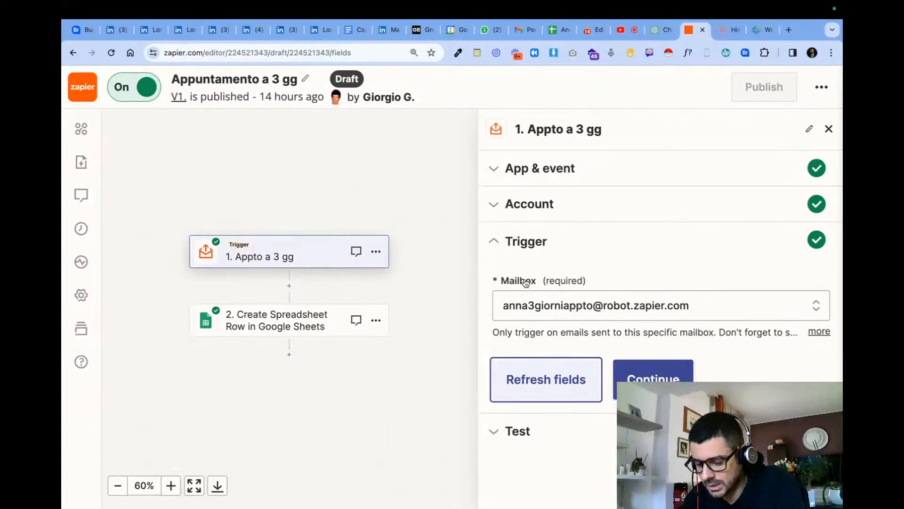
click(520, 432)
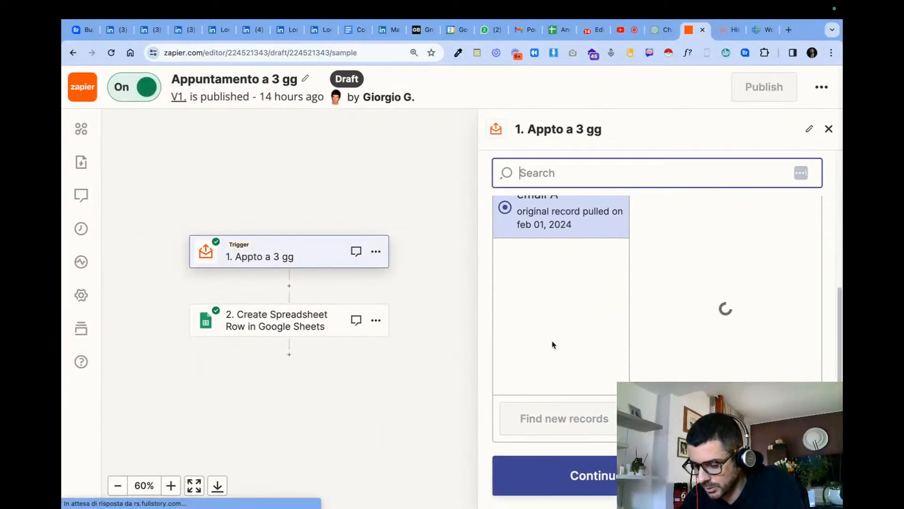
scroll(744, 307, down, 1)
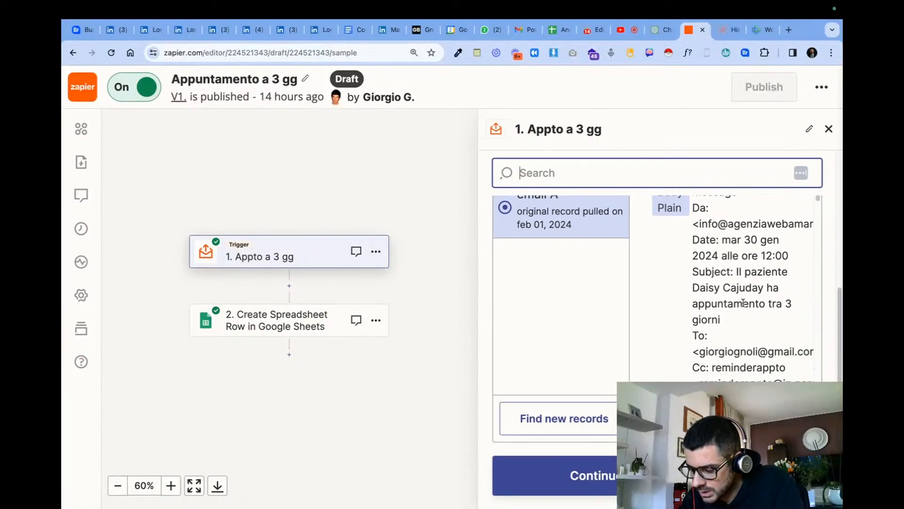
scroll(748, 289, up, 5)
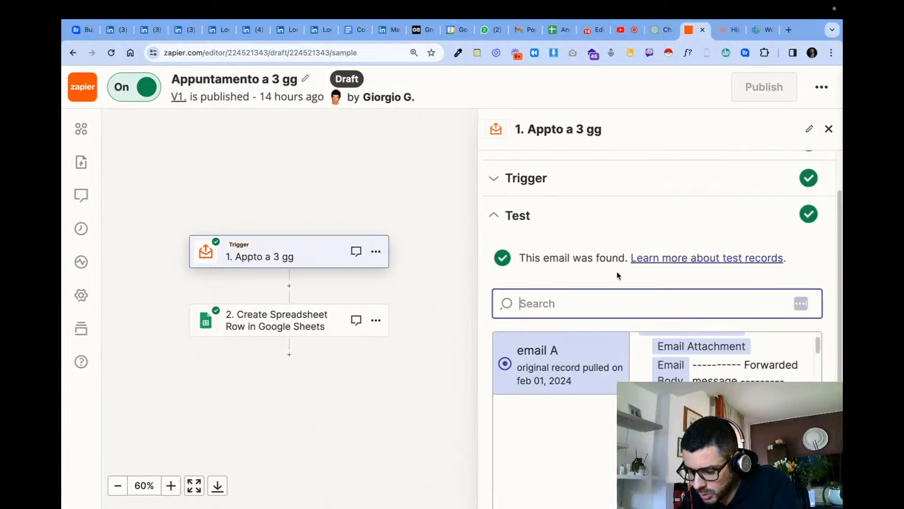
scroll(667, 295, up, 1)
drag(666, 296, 557, 309)
scroll(608, 288, up, 1)
scroll(608, 288, up, 1)
- Choose New Email as the trigger's event for Email Parser by Zapier and open the trigger's account settings
click(612, 168)
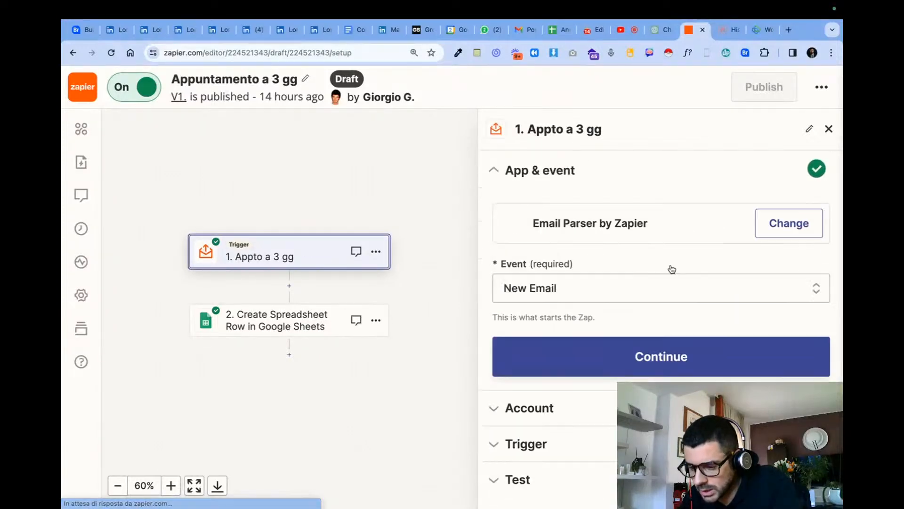
click(583, 289)
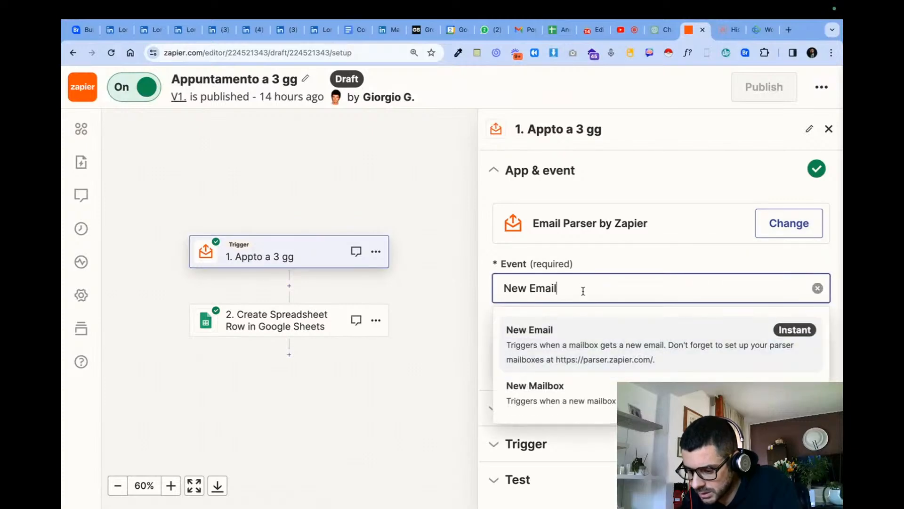
click(592, 348)
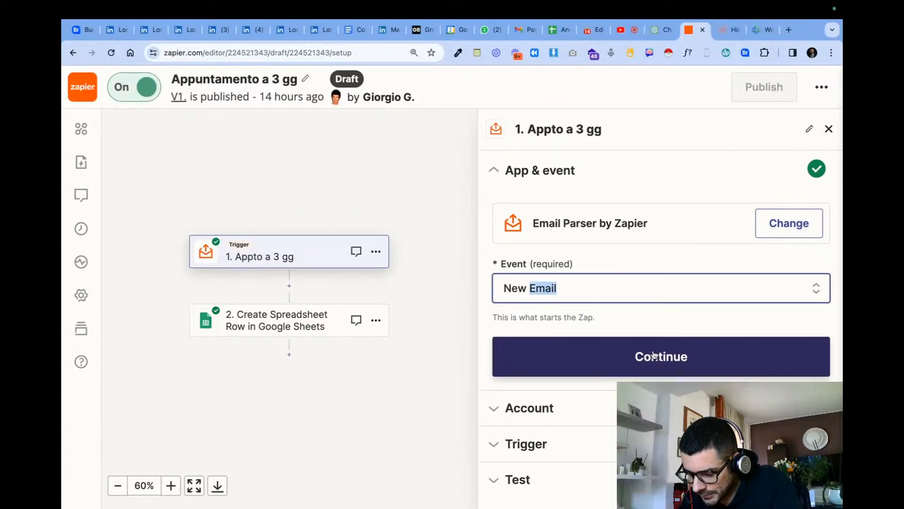
click(538, 406)
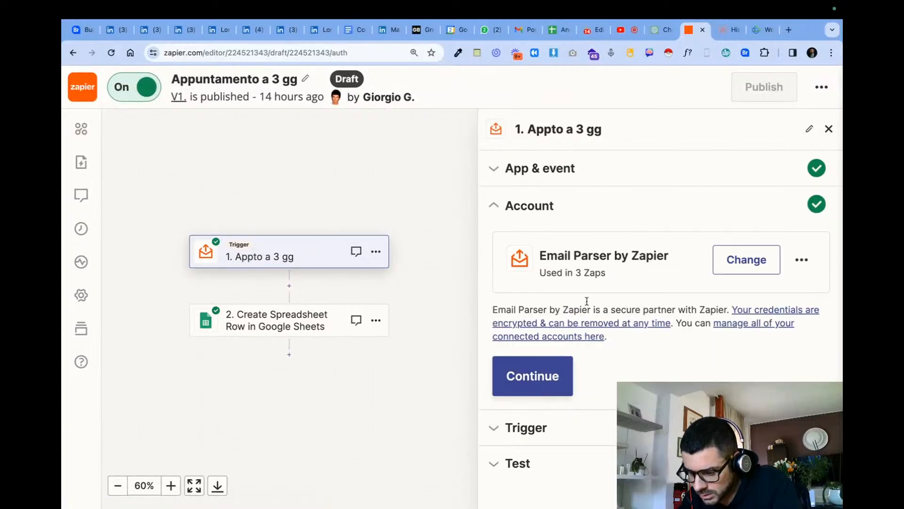
- Advance the Appto a 3 gg trigger past its account and mailbox settings to the test and find new records
click(533, 376)
click(653, 379)
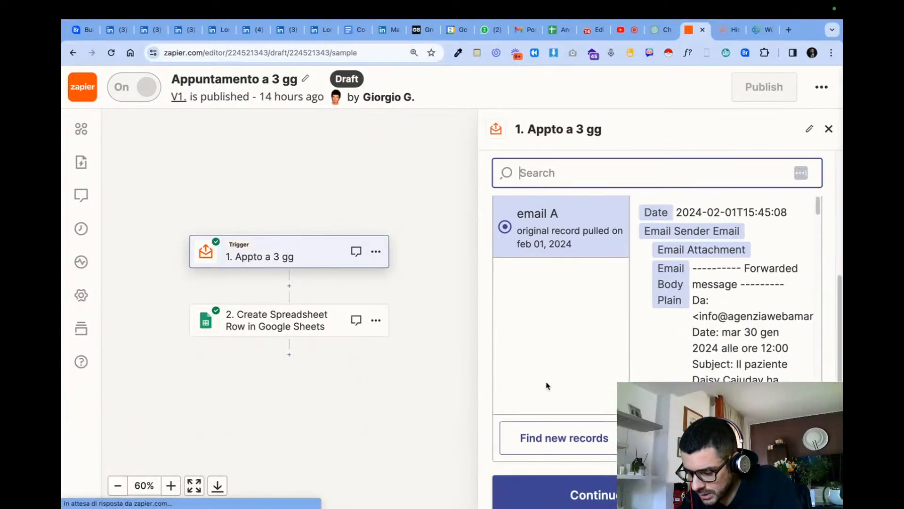
click(525, 437)
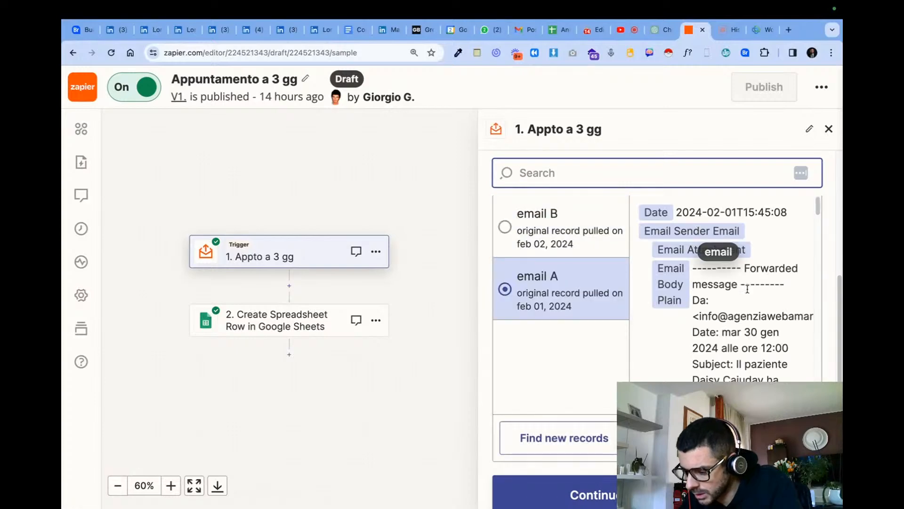
- Read through the body of test record email A and look for new records again
scroll(716, 282, down, 3)
scroll(743, 352, up, 2)
scroll(743, 352, down, 5)
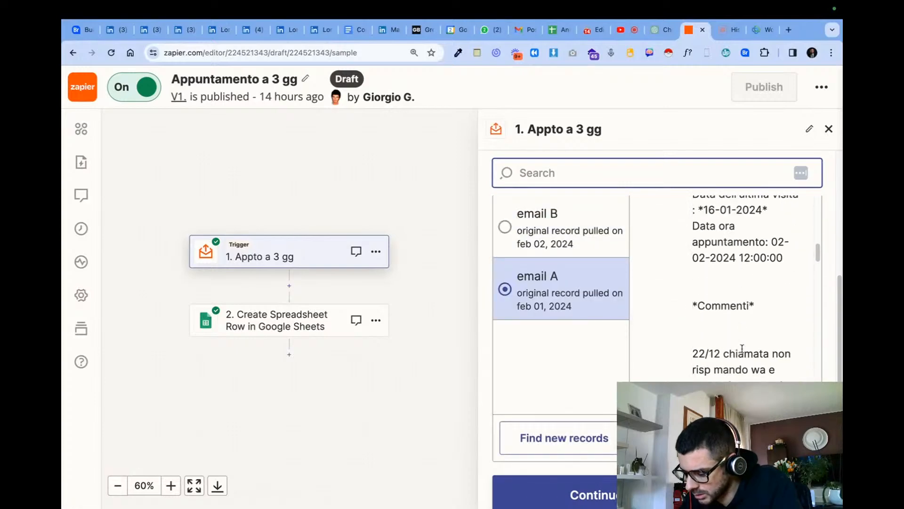
click(569, 435)
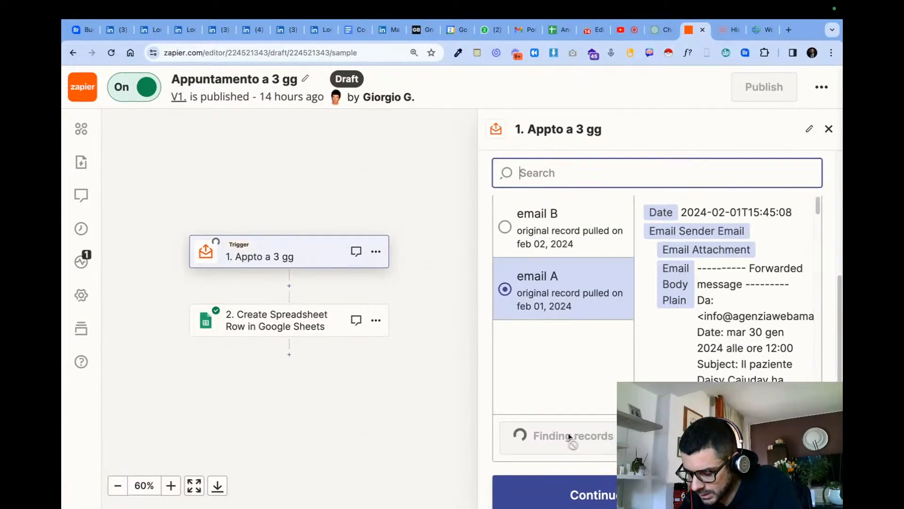
- Select email B as the trigger's test record, review its contents and continue to the Google Sheets action
scroll(679, 343, down, 6)
scroll(536, 353, down, 1)
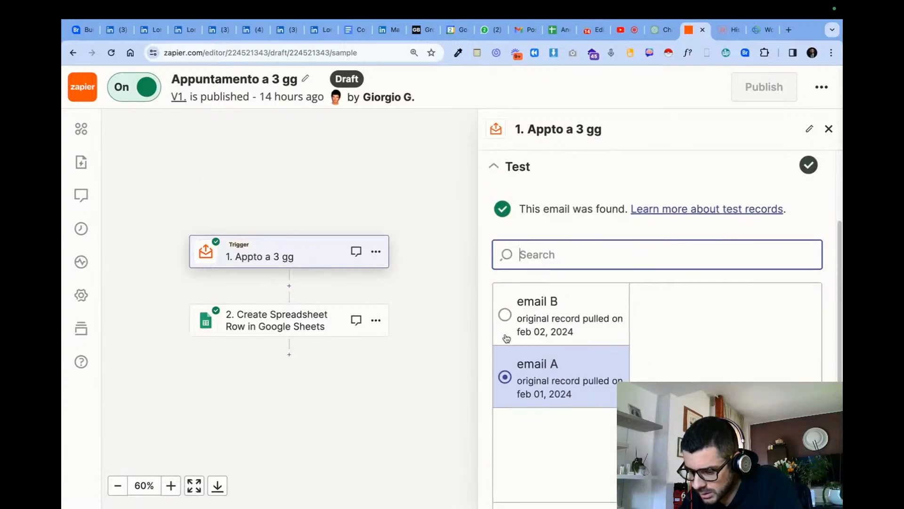
click(504, 314)
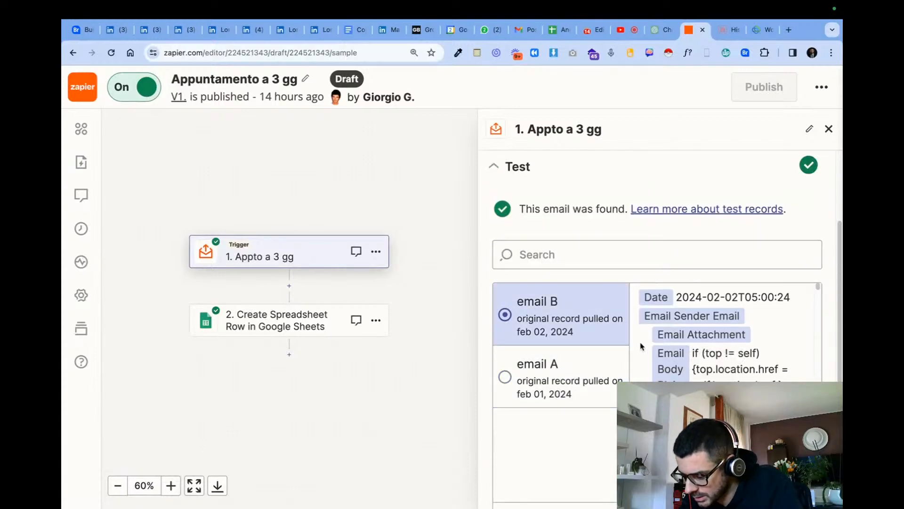
scroll(641, 343, down, 5)
scroll(642, 347, down, 10)
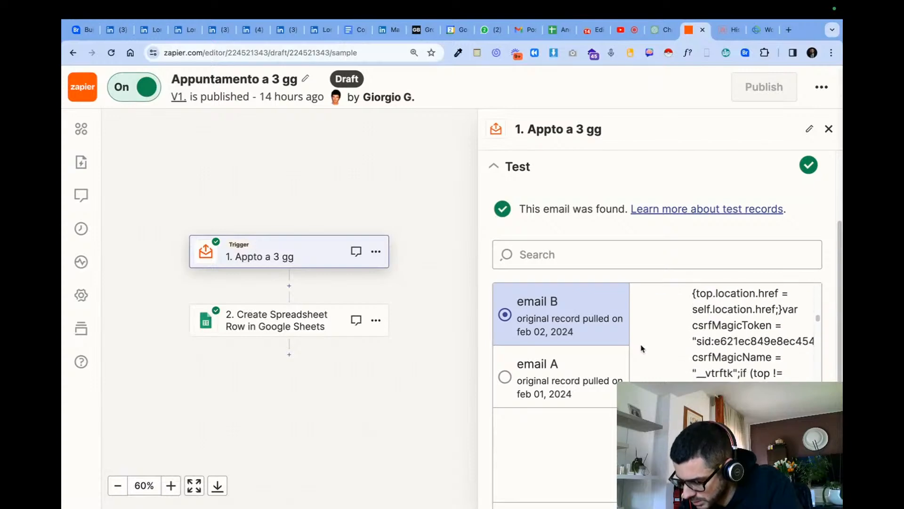
scroll(643, 348, down, 8)
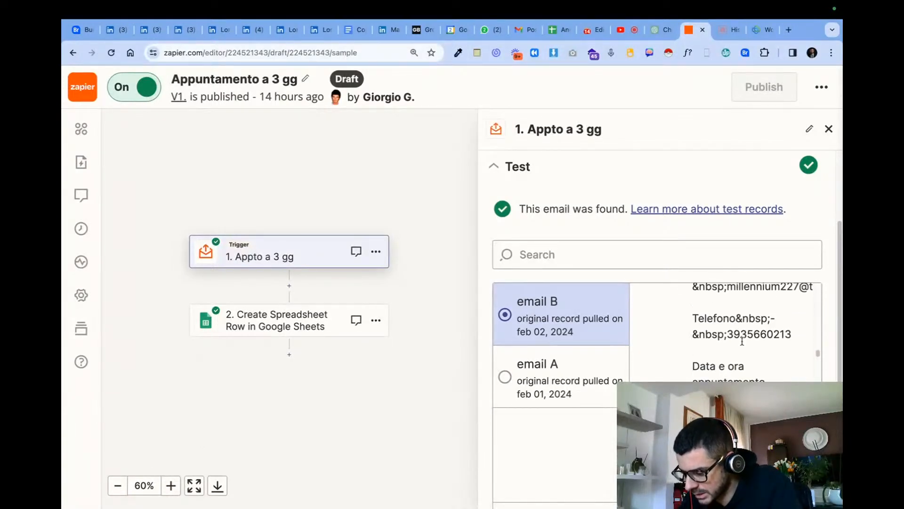
scroll(424, 368, down, 4)
scroll(633, 348, down, 8)
scroll(451, 307, down, 5)
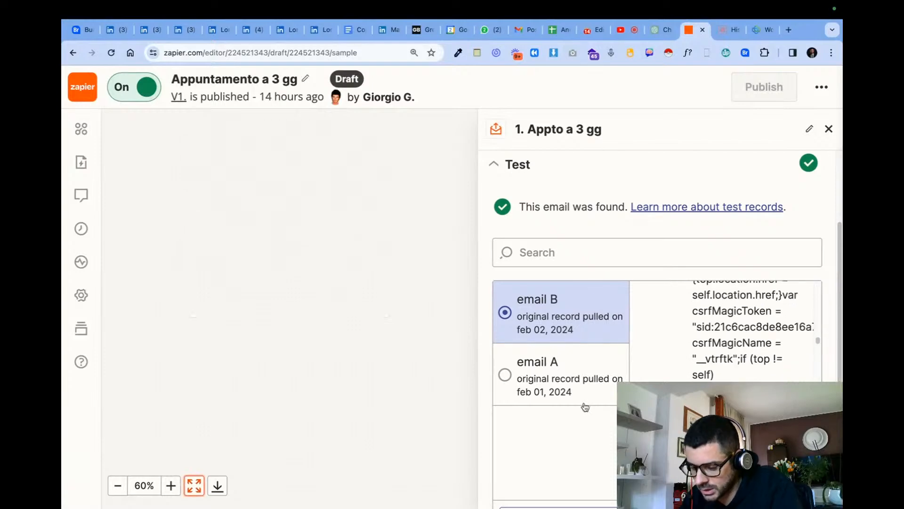
scroll(538, 389, down, 2)
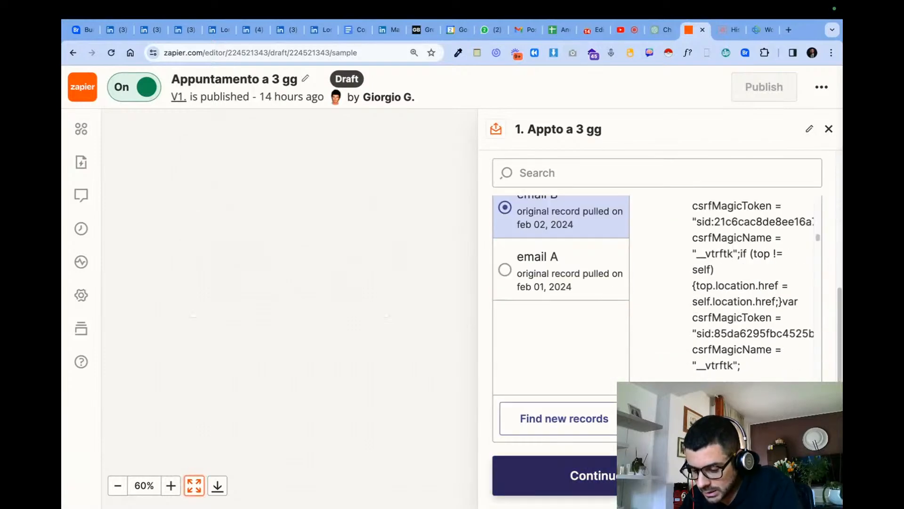
click(599, 465)
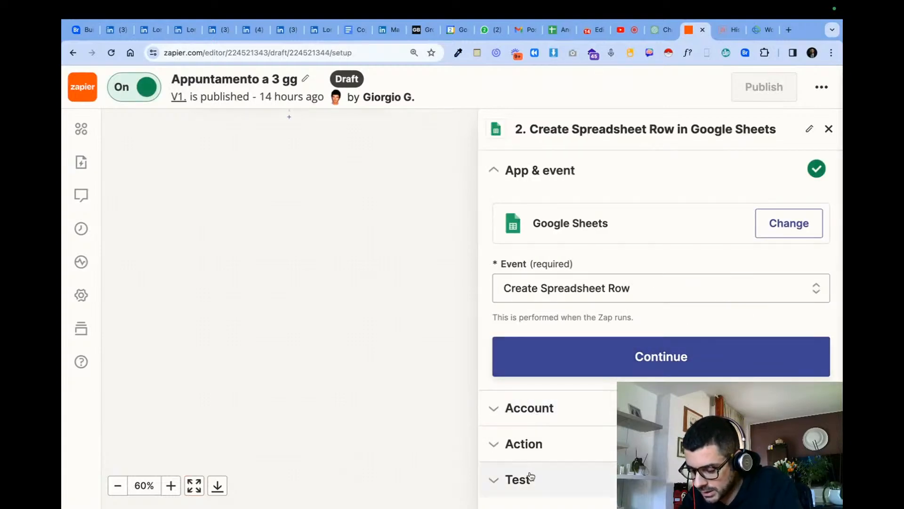
- Review the Create Spreadsheet Row step's test and event settings, and proceed to its action fields
click(531, 476)
scroll(541, 220, down, 3)
scroll(541, 220, up, 3)
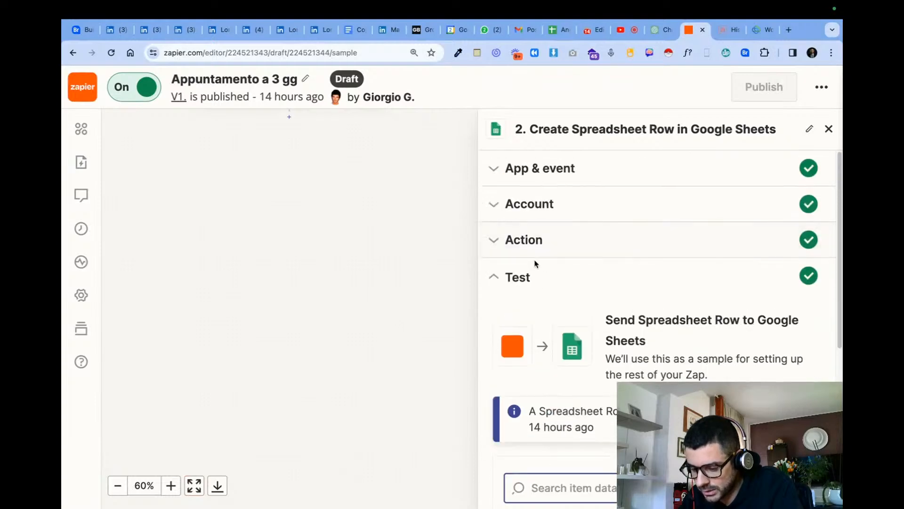
click(552, 185)
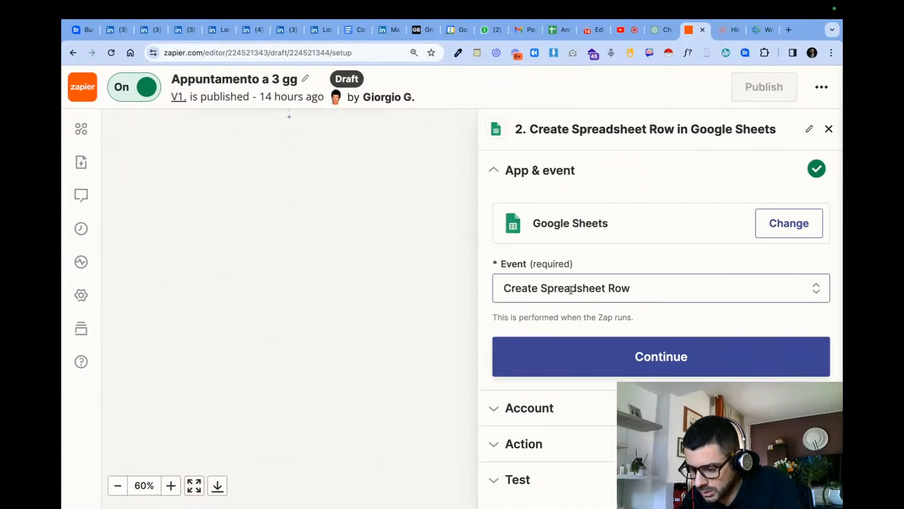
click(628, 368)
click(555, 387)
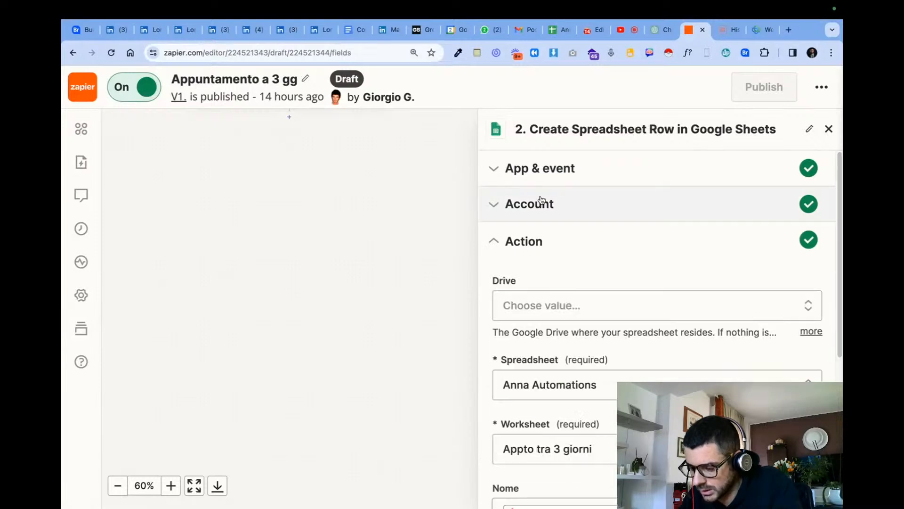
- Check the Appto tra 3 giorni worksheet's columns in the Anna Automations spreadsheet and return to the Zap editor
scroll(568, 326, down, 4)
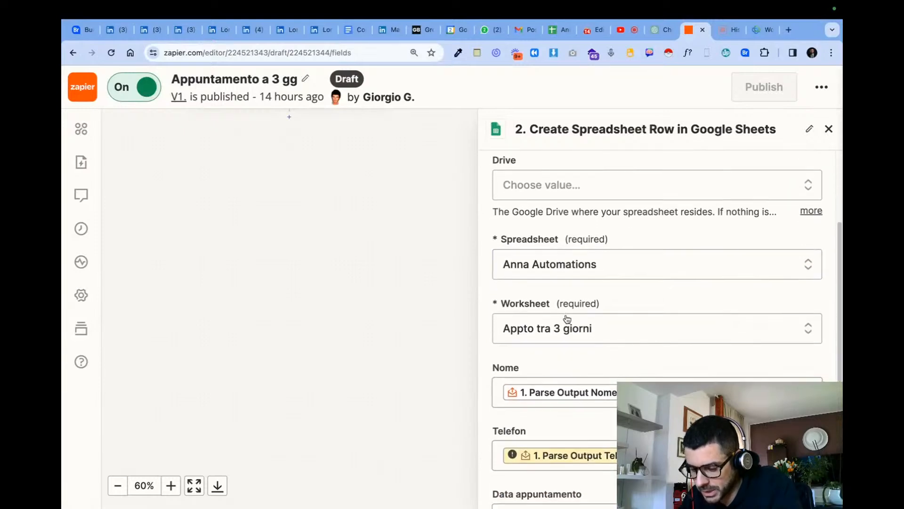
click(560, 31)
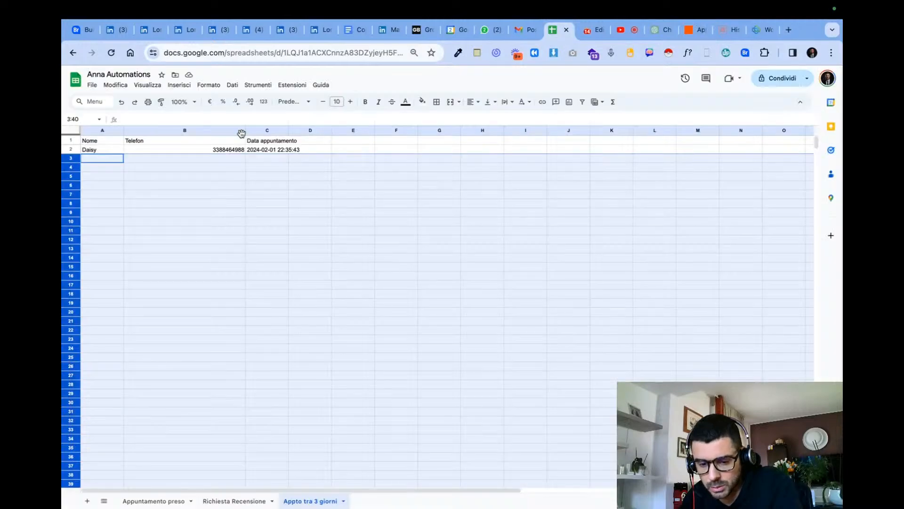
click(686, 33)
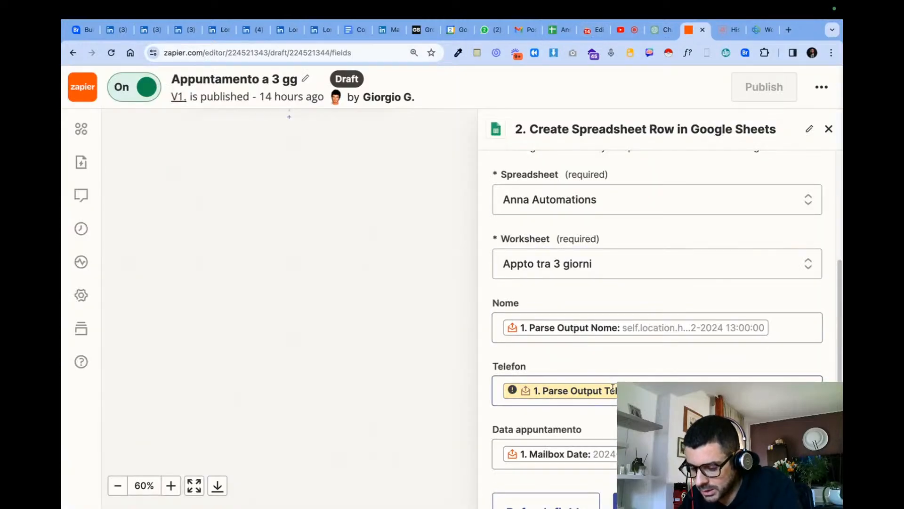
- Replace the Nome column's mapping with the trigger's Parse Output Name field
click(776, 331)
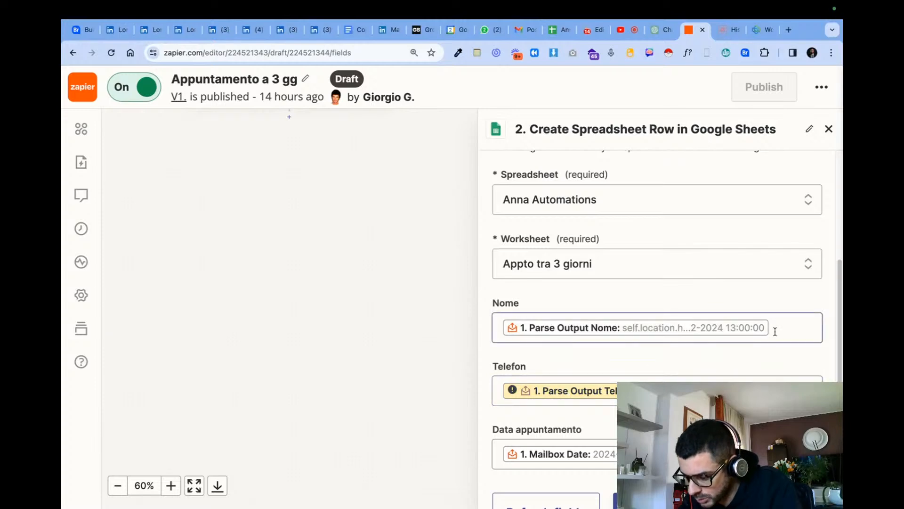
click(778, 330)
scroll(761, 344, down, 3)
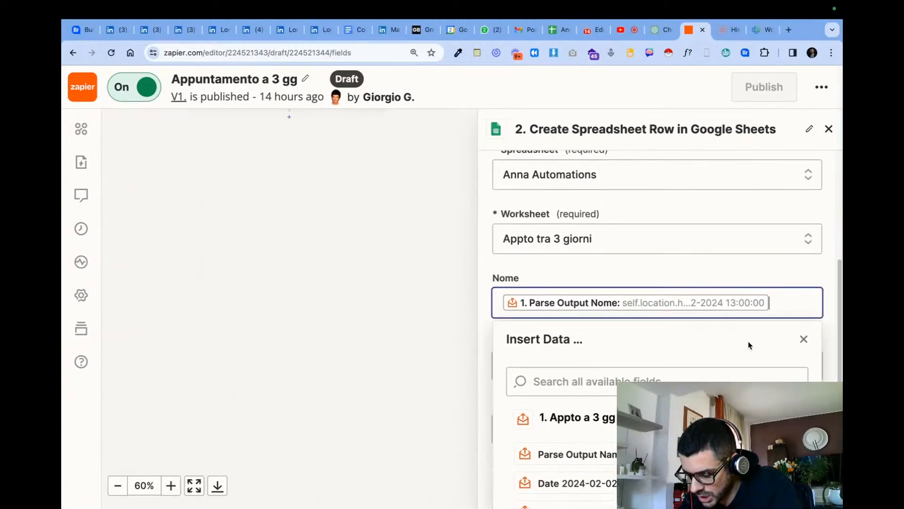
click(653, 324)
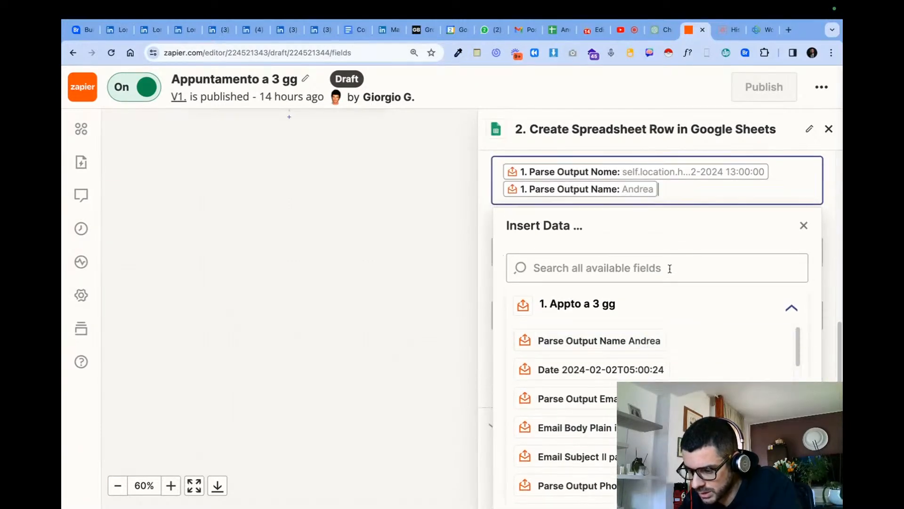
key(BackSpace)
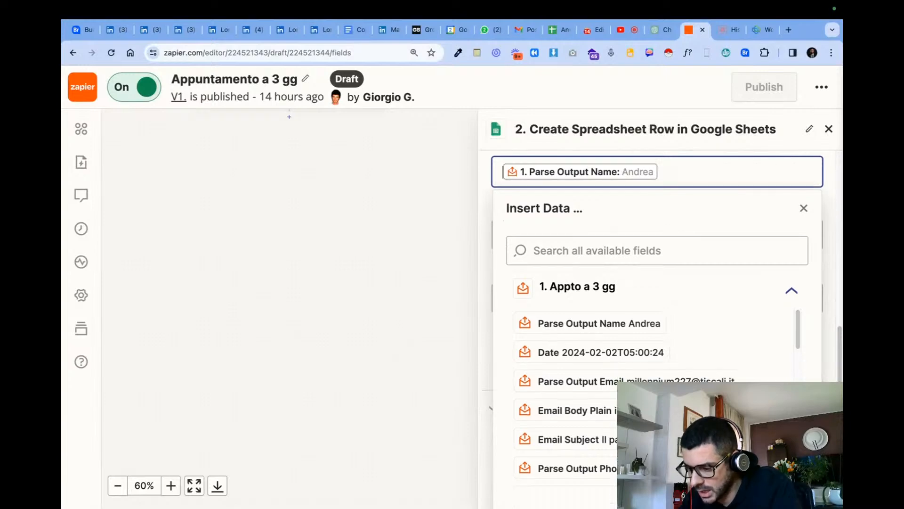
click(625, 224)
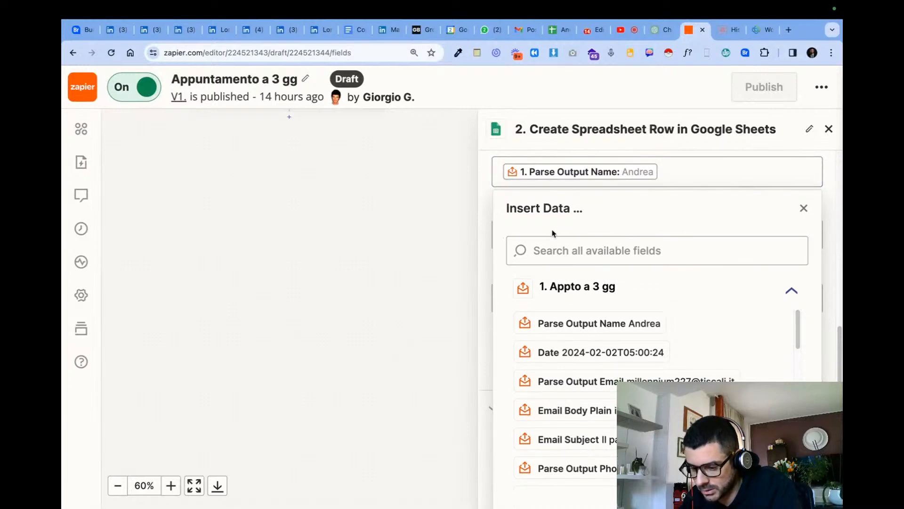
click(475, 207)
- Replace the Telefon column's outdated mapping with the trigger's Parse Output Phone field
click(646, 321)
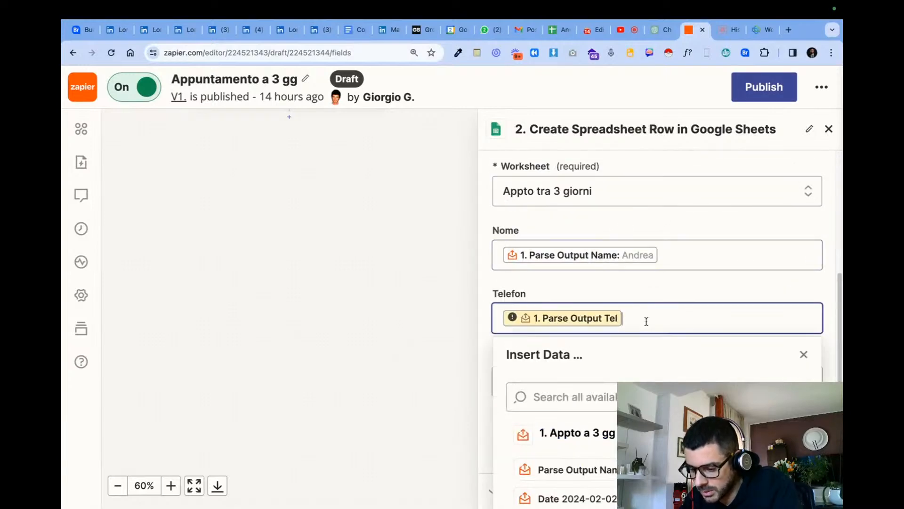
key(BackSpace)
scroll(653, 368, down, 4)
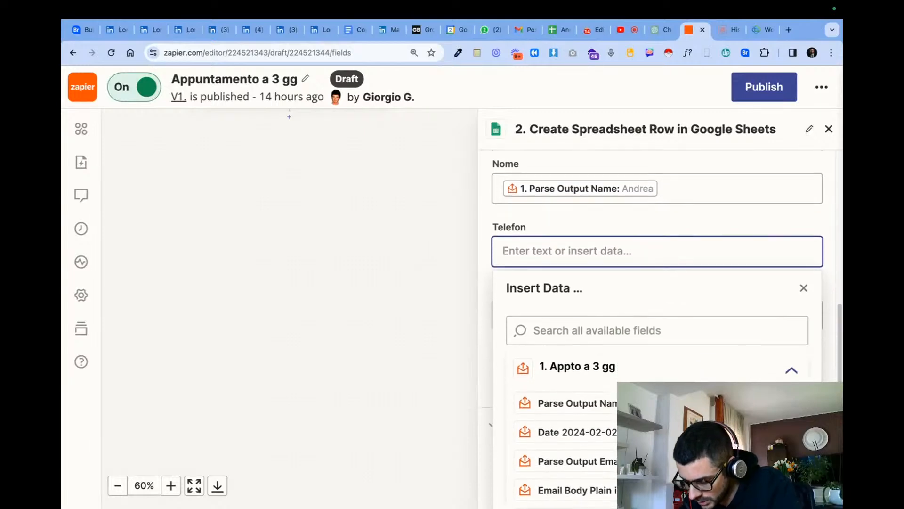
scroll(612, 452, down, 1)
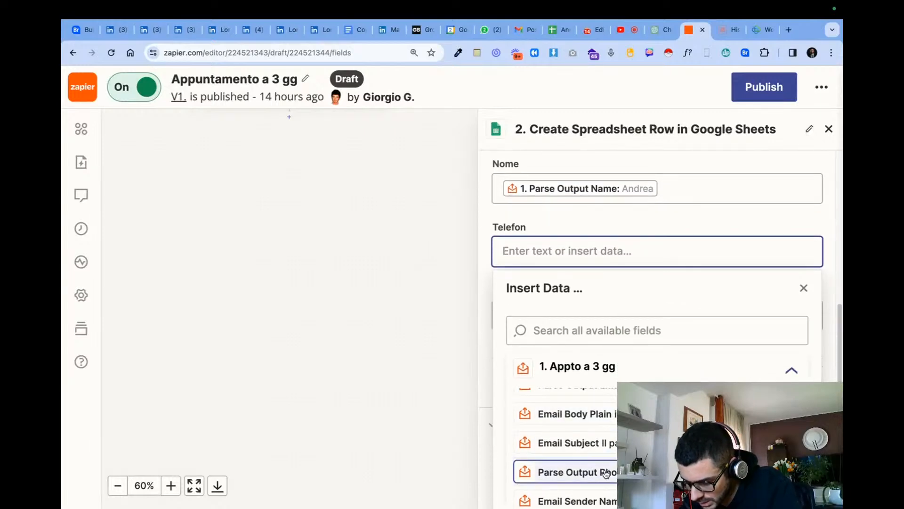
click(580, 471)
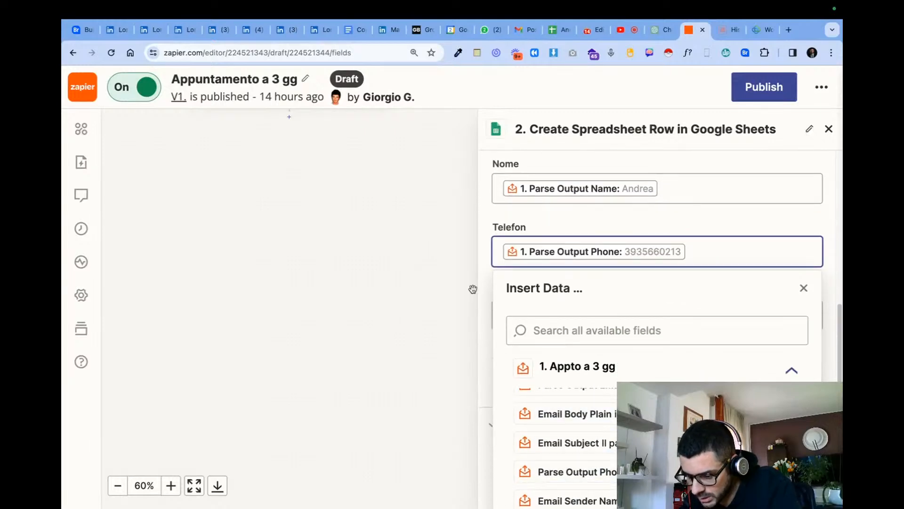
- Clear the Data appuntamento mapping, search the available fields for "date" and insert Parse Output Nome
scroll(591, 299, up, 2)
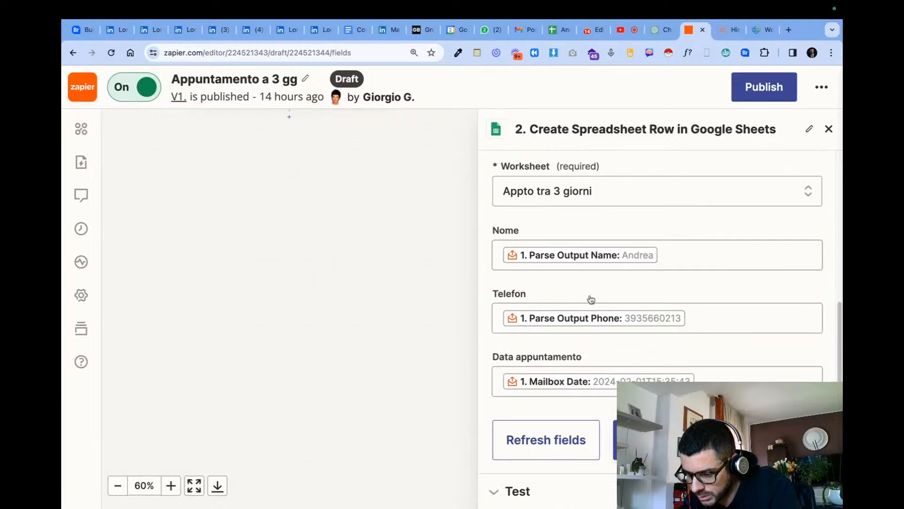
click(714, 382)
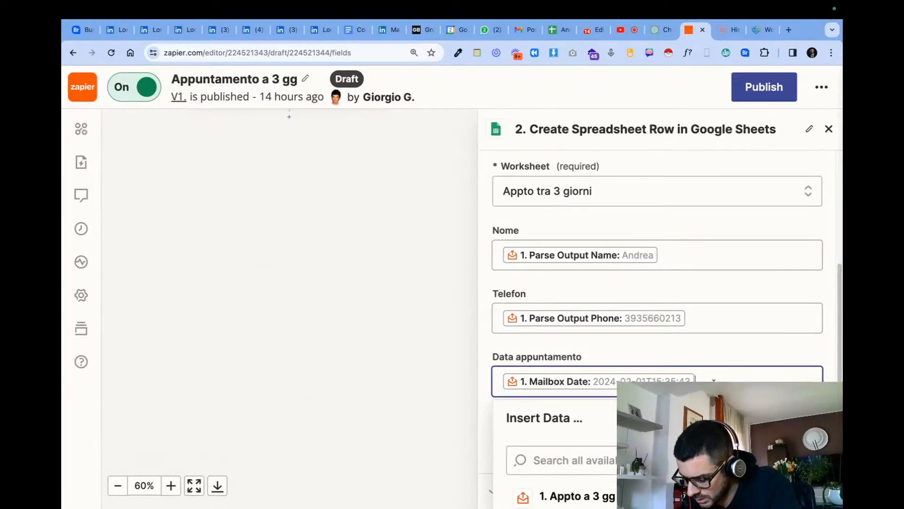
key(BackSpace)
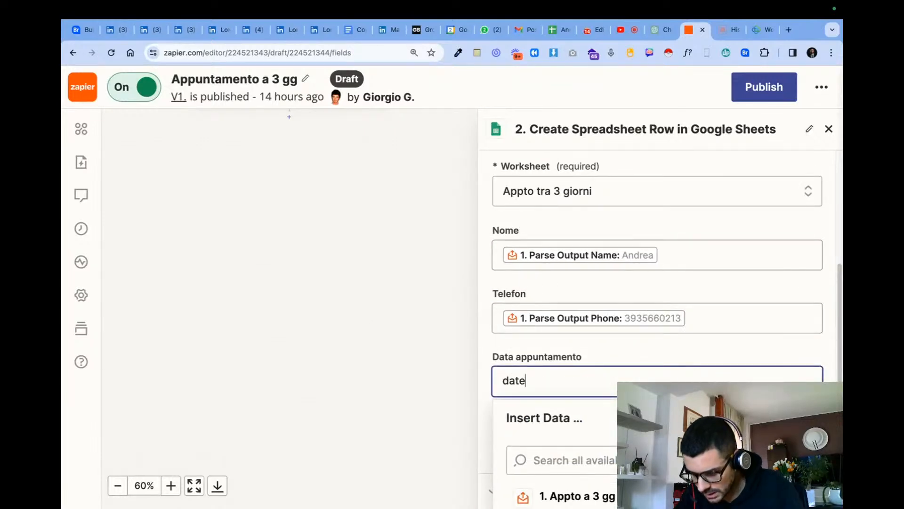
click(673, 460)
text(date)
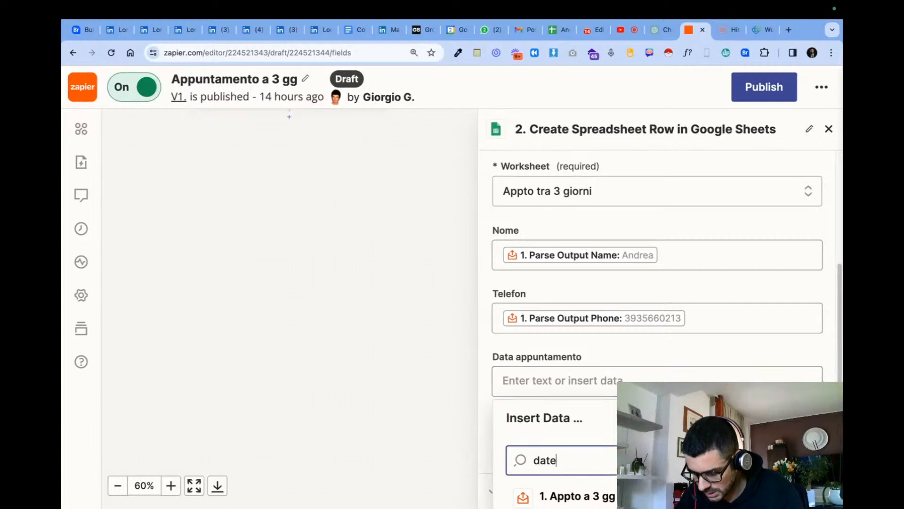
scroll(678, 424, down, 3)
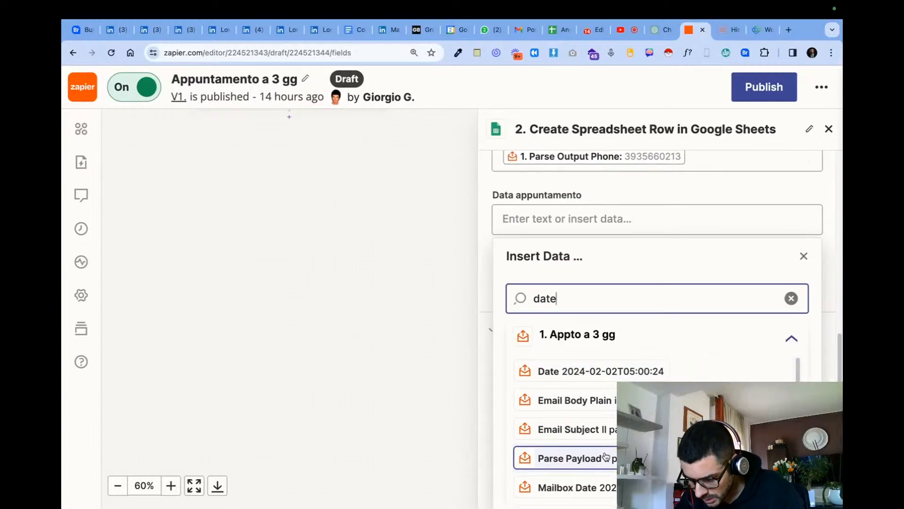
scroll(579, 471, down, 1)
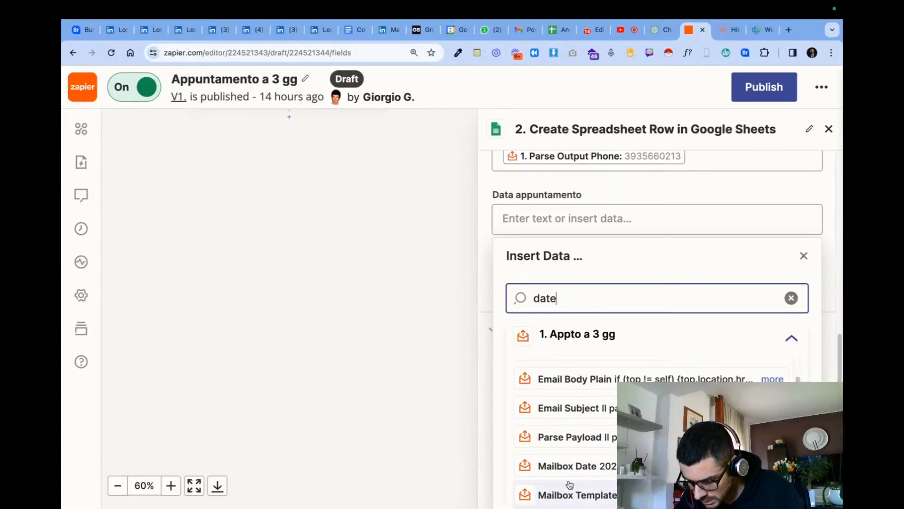
scroll(499, 400, down, 1)
scroll(607, 438, down, 1)
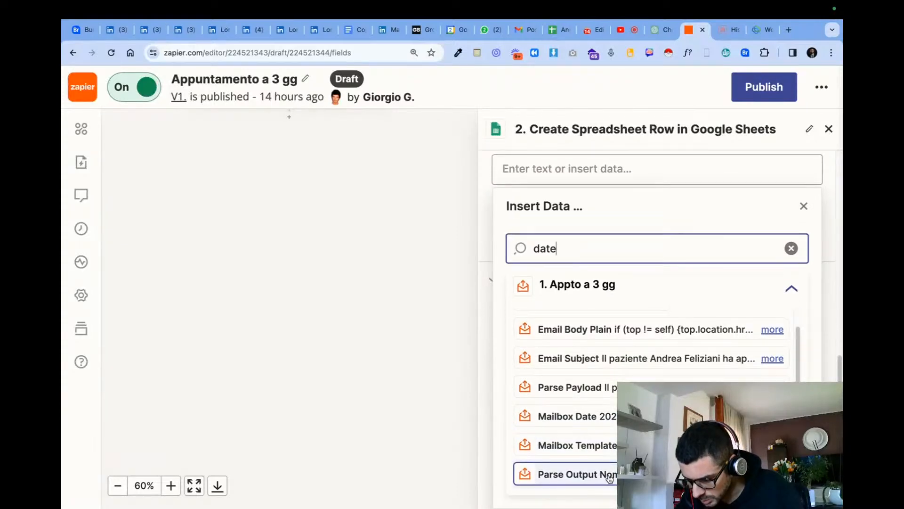
click(575, 476)
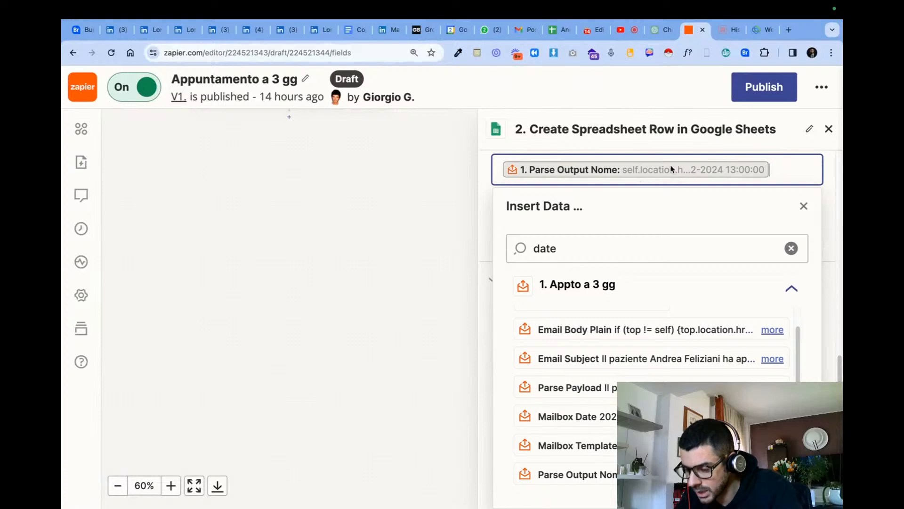
scroll(656, 281, up, 5)
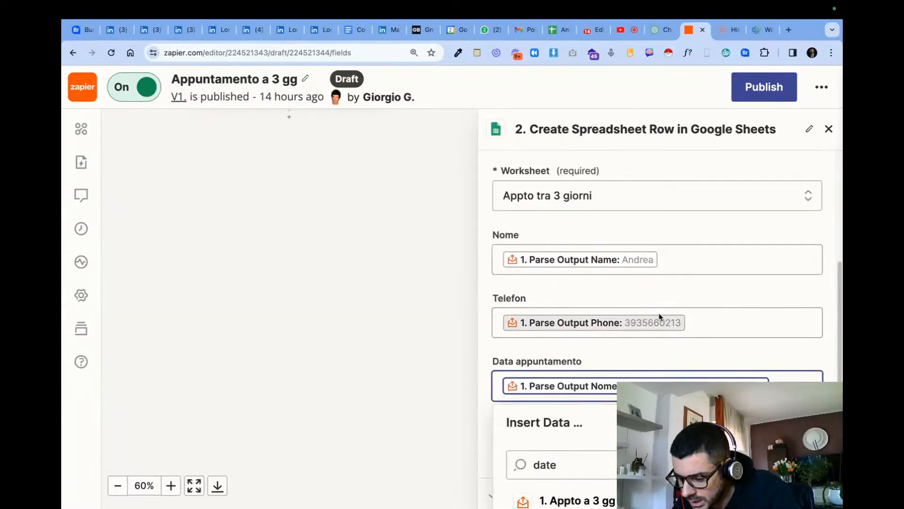
- Create an AI Formatter step for the Data appuntamento column's Parse Output Nome field with the instruction "just keep the date and time"
scroll(659, 335, down, 5)
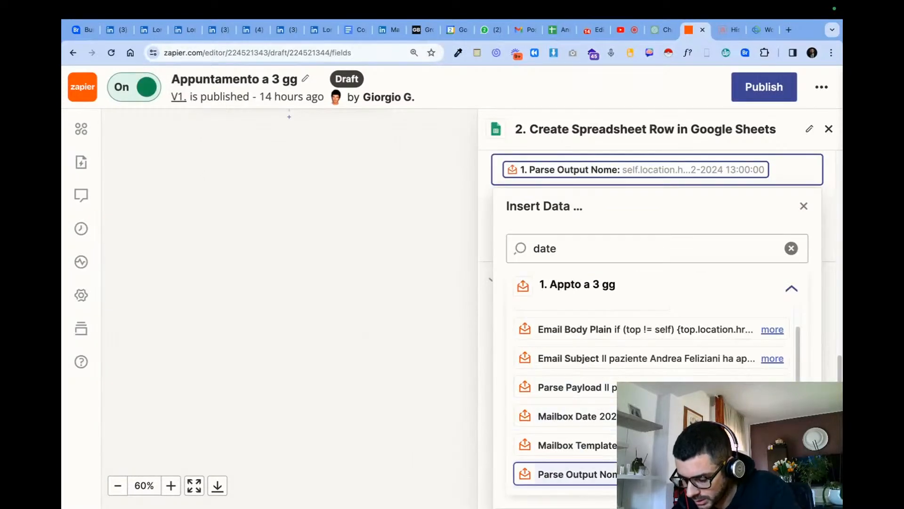
click(636, 169)
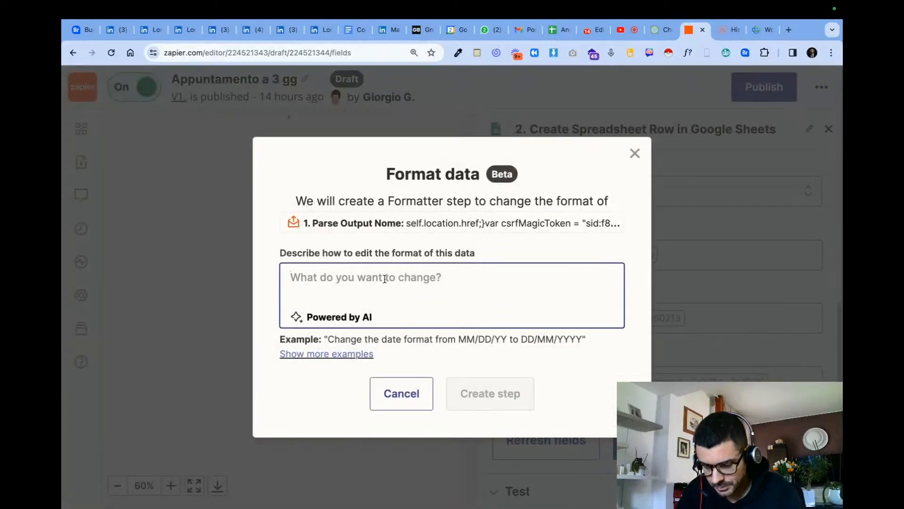
text(just keep the date and time)
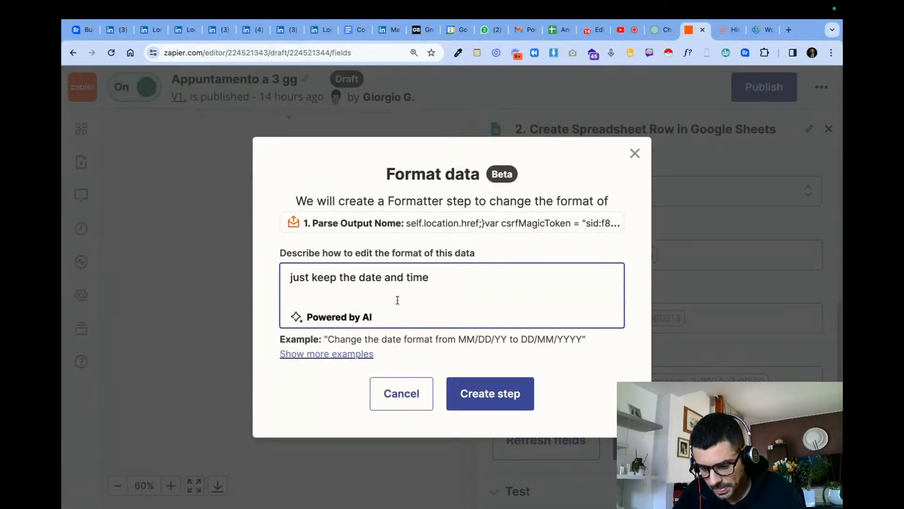
click(492, 395)
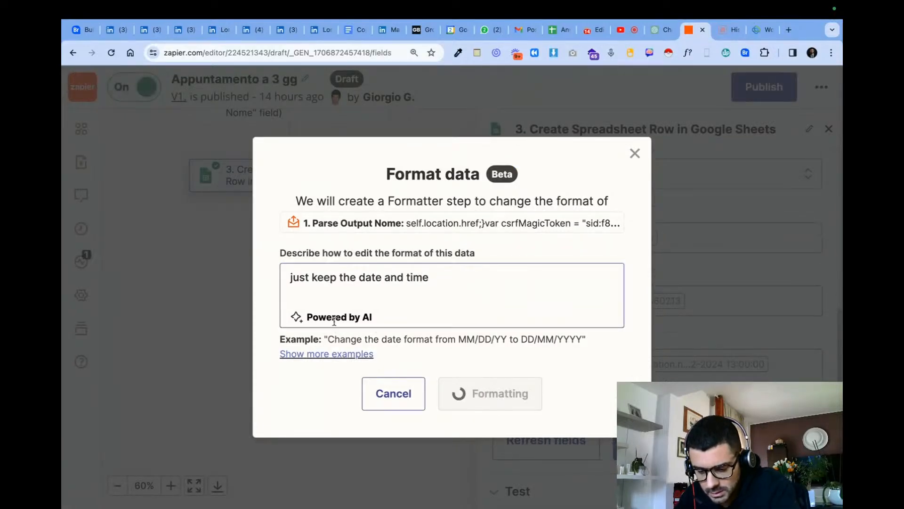
scroll(656, 323, down, 3)
scroll(657, 332, up, 7)
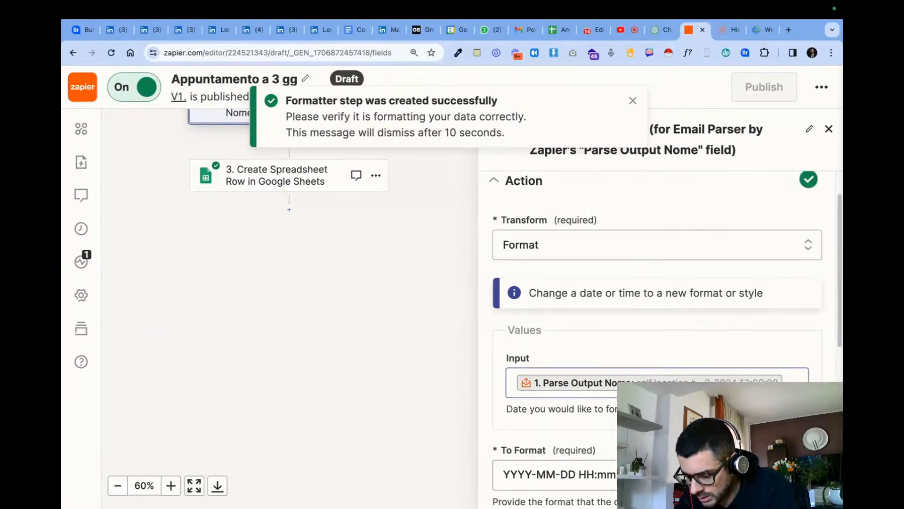
- Examine the Keep Date and Time formatter's input, output format and timezone settings
scroll(659, 330, down, 3)
click(607, 368)
scroll(676, 354, down, 3)
click(808, 192)
scroll(809, 196, up, 4)
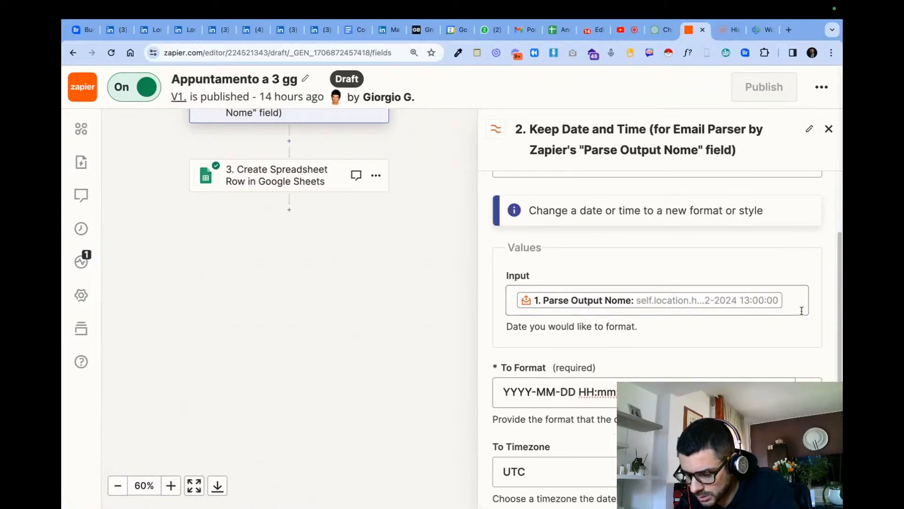
scroll(685, 326, down, 5)
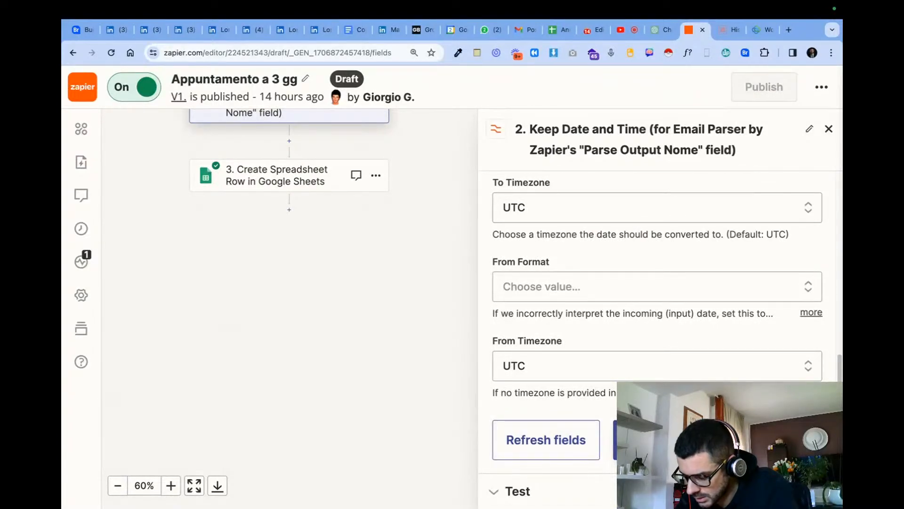
scroll(575, 340, up, 7)
scroll(534, 410, down, 1)
- Clear the formatter's Input value, check its remaining date settings and close the step
click(537, 423)
key(BackSpace)
scroll(537, 424, down, 1)
click(495, 377)
scroll(496, 377, down, 3)
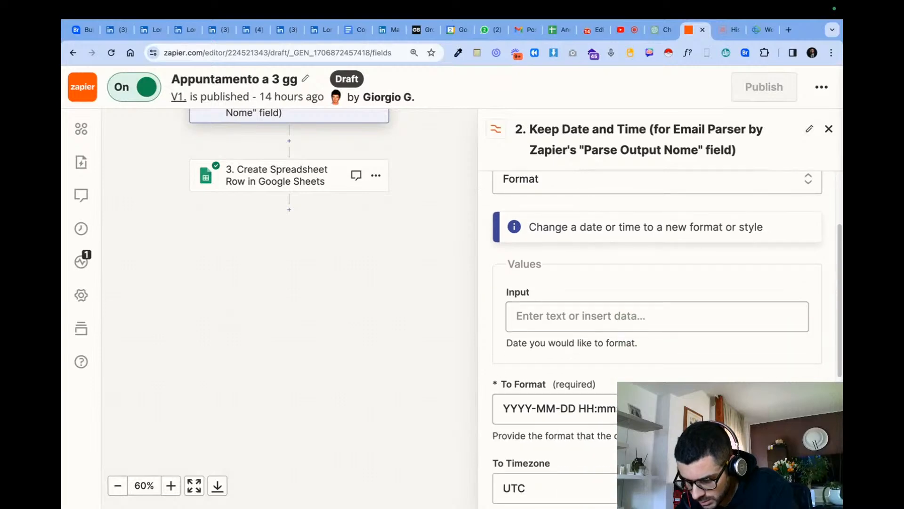
scroll(657, 306, down, 5)
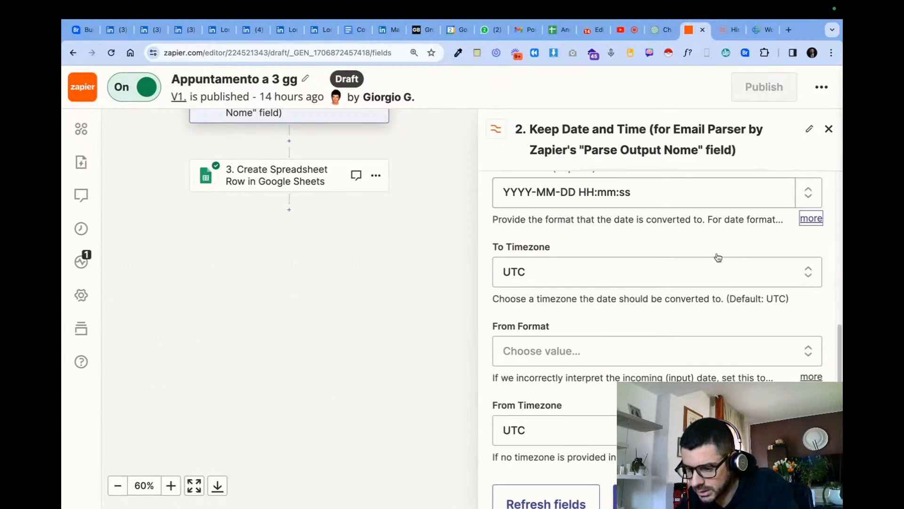
scroll(726, 256, up, 4)
click(828, 129)
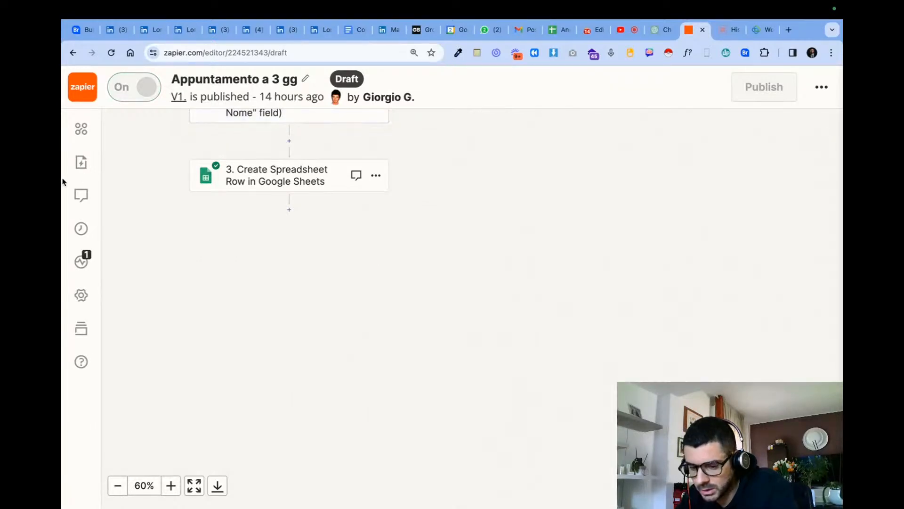
- Reopen the formatter step's action settings and rename the step "New mail Zapier Parser"
scroll(258, 164, up, 1)
click(278, 135)
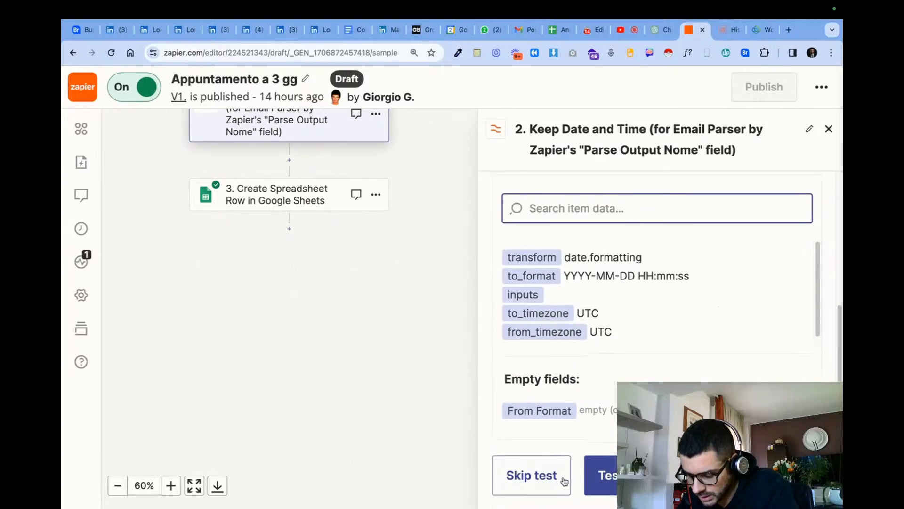
scroll(561, 403, up, 5)
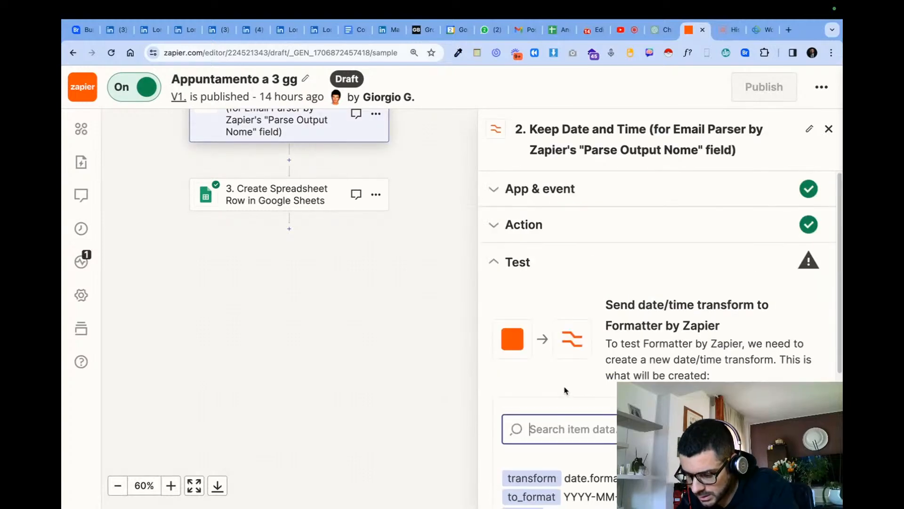
click(560, 234)
scroll(578, 321, down, 5)
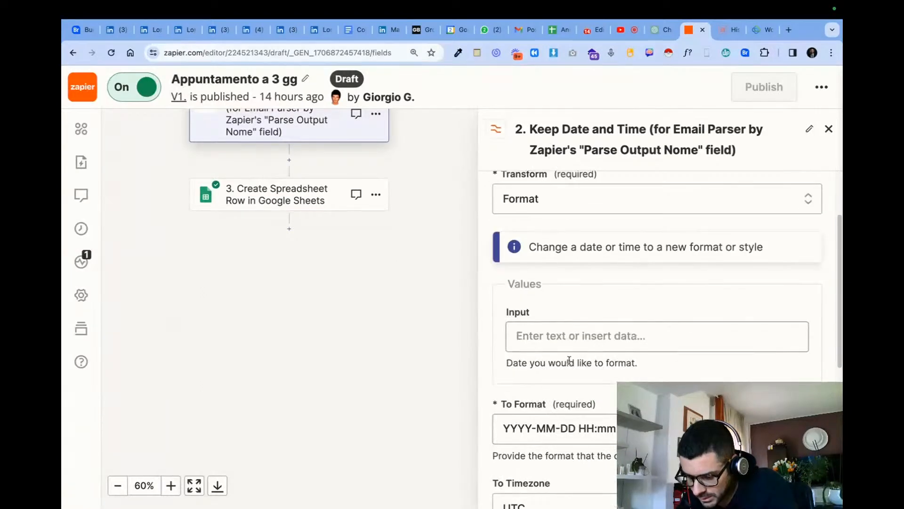
scroll(810, 290, up, 4)
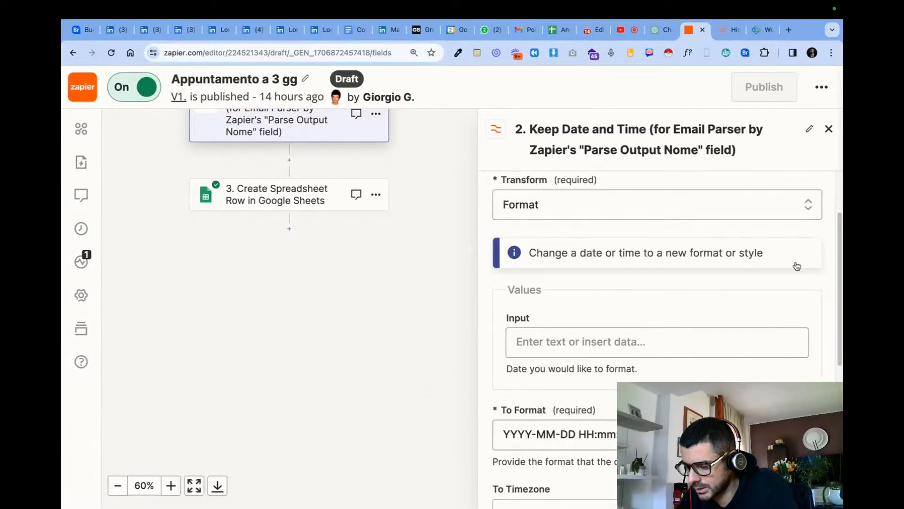
click(810, 132)
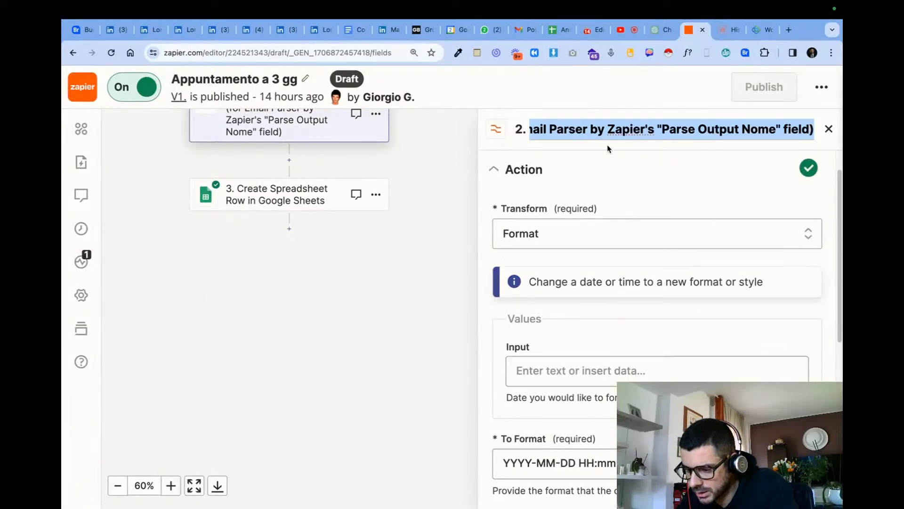
text(New mail Zapier Parser)
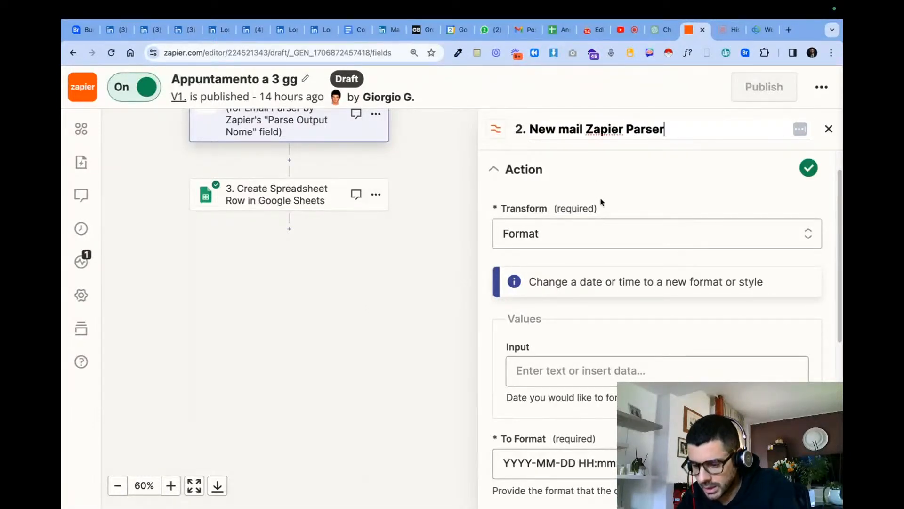
- Try to replace the formatter's Transform setting with a custom field from the Appto a 3 gg trigger
click(611, 234)
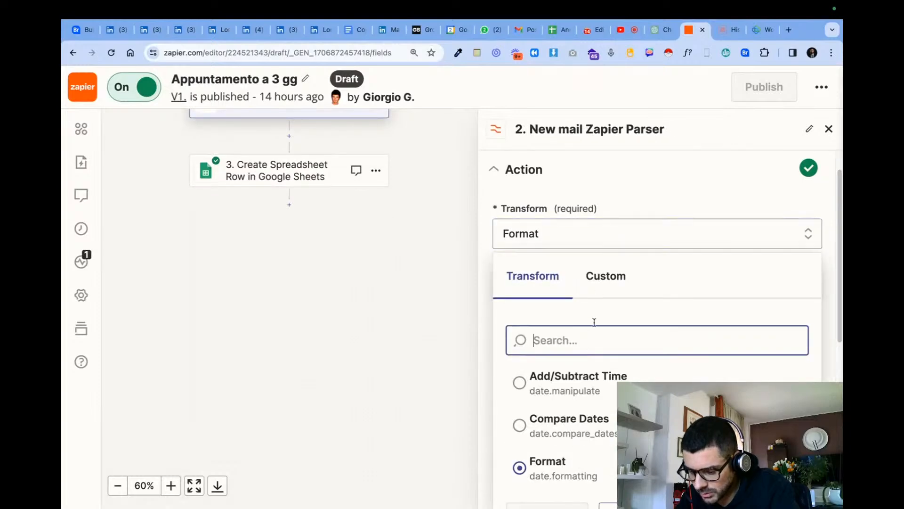
click(619, 233)
click(643, 233)
click(539, 225)
click(595, 250)
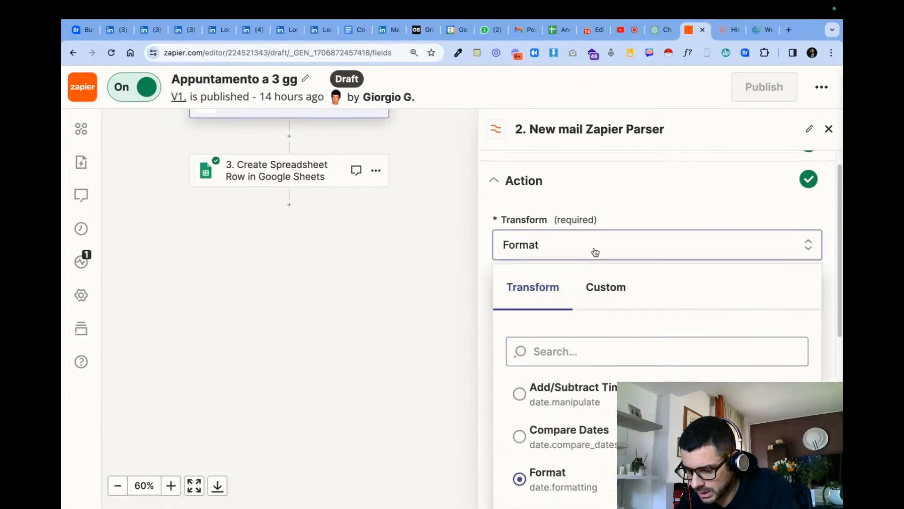
click(617, 296)
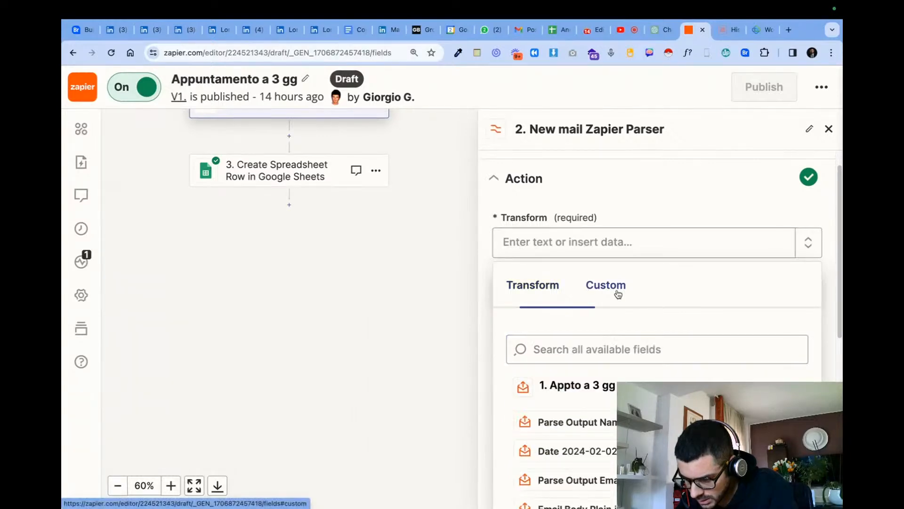
scroll(683, 376, down, 3)
scroll(655, 377, down, 6)
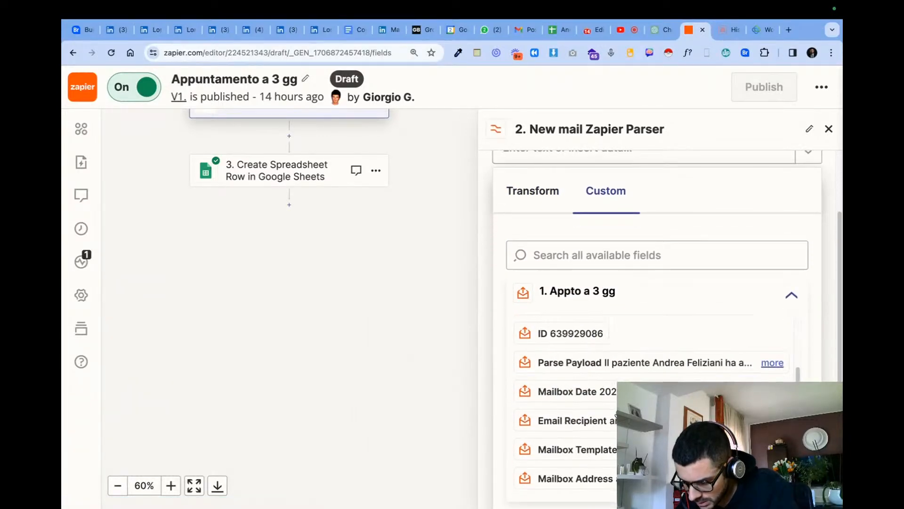
scroll(611, 353, down, 4)
scroll(605, 313, up, 1)
click(600, 406)
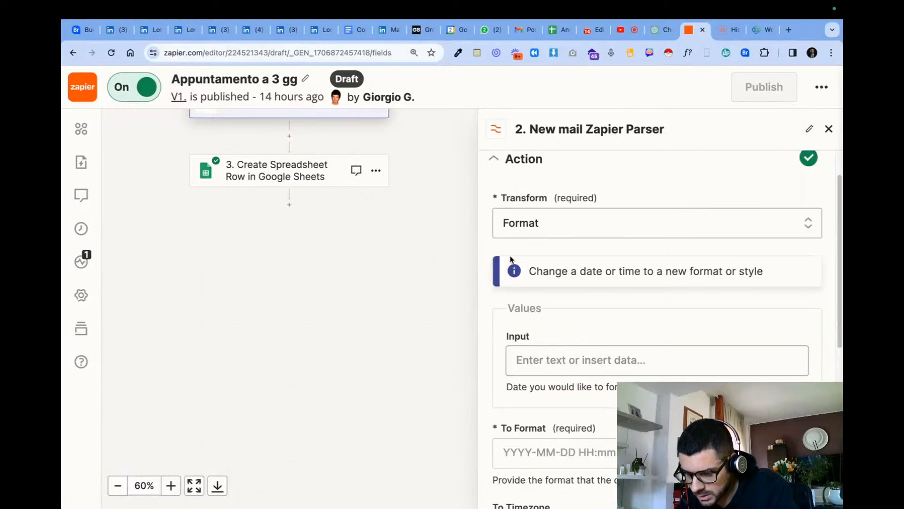
- Delete the New mail Zapier Parser formatter step from the Zap
scroll(313, 233, up, 4)
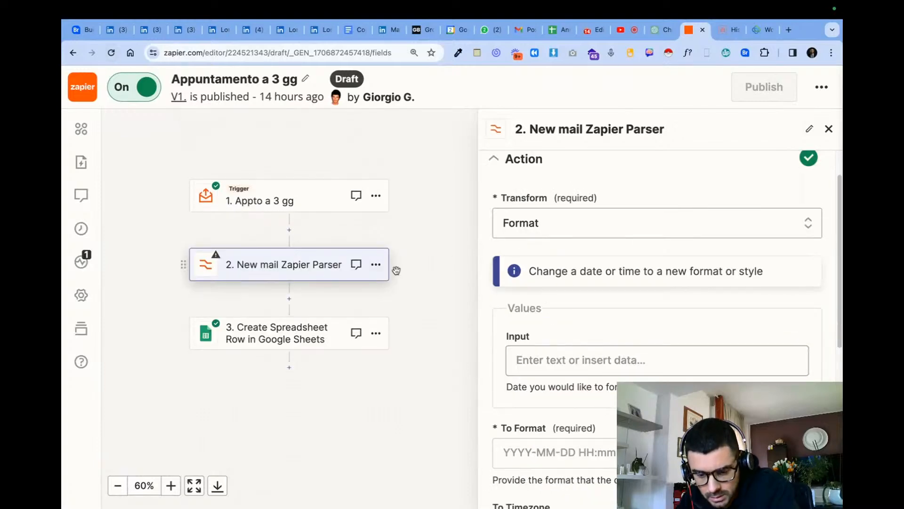
click(380, 269)
click(344, 390)
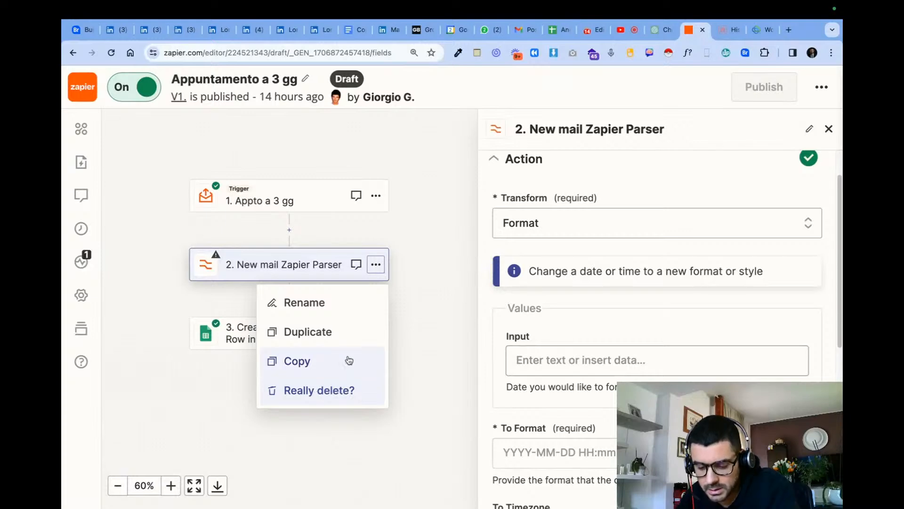
click(339, 390)
- Review the Appto a 3 gg trigger's mailbox and test records and continue to the Google Sheets step
click(289, 202)
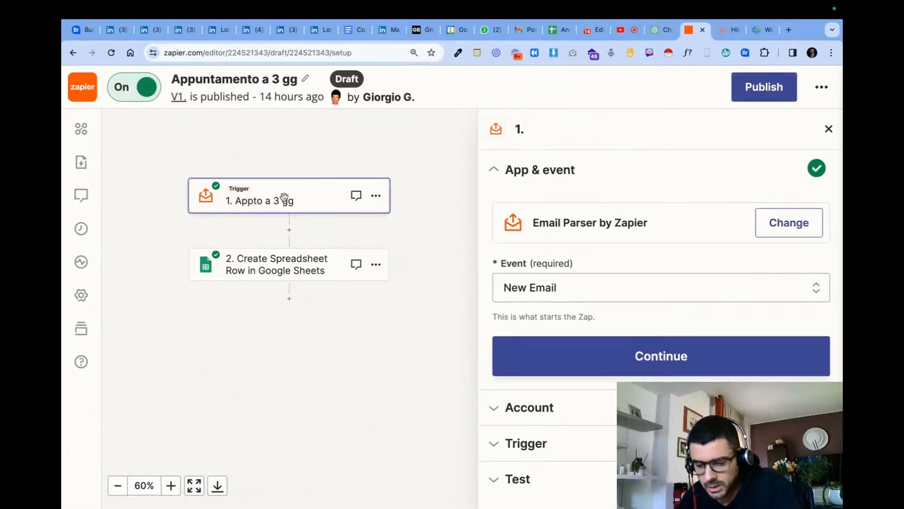
click(503, 415)
click(514, 421)
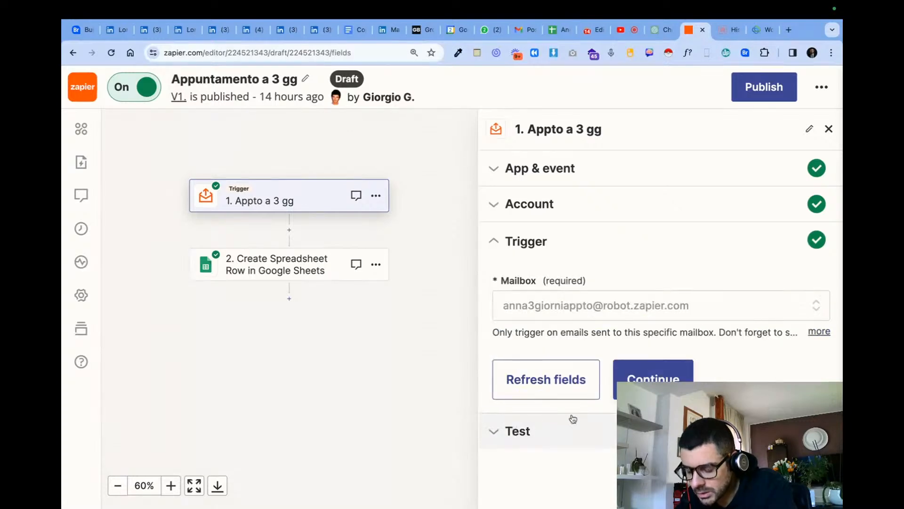
click(646, 377)
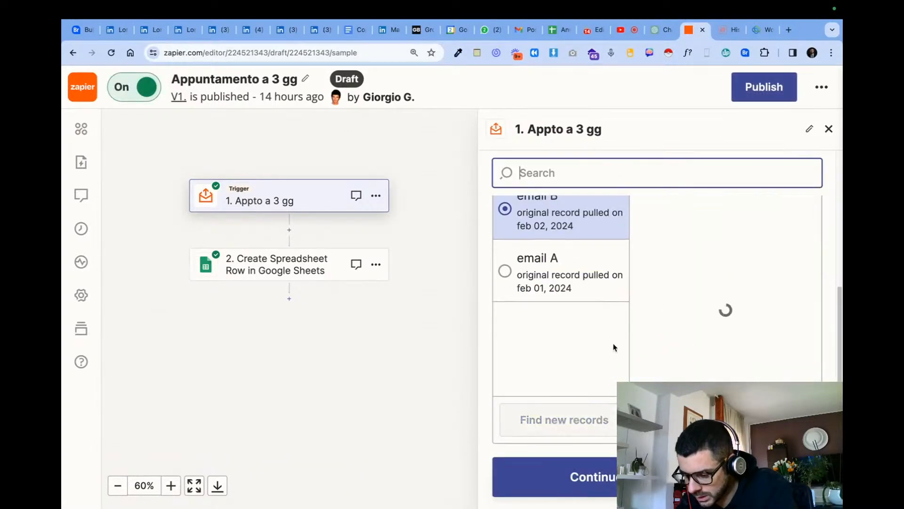
click(613, 474)
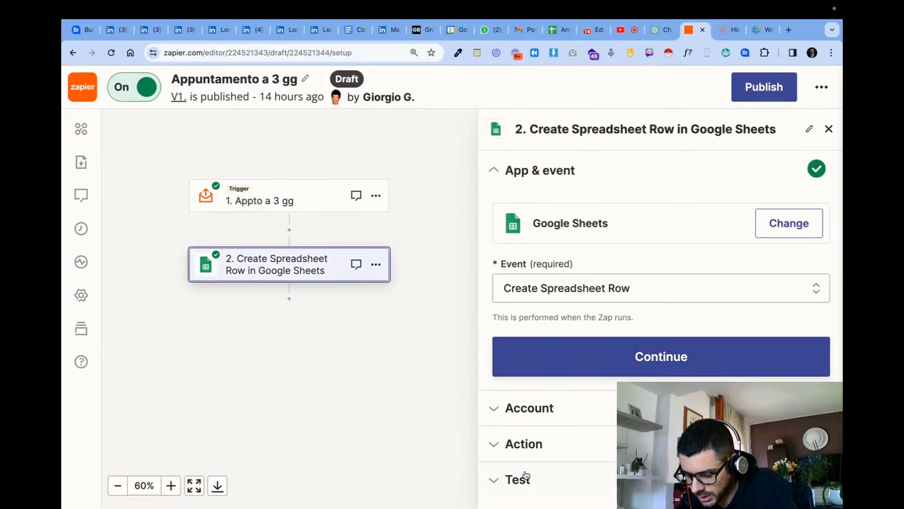
- Check the Create Spreadsheet Row step's test data and publish the updated Zap
click(518, 479)
scroll(610, 437, down, 4)
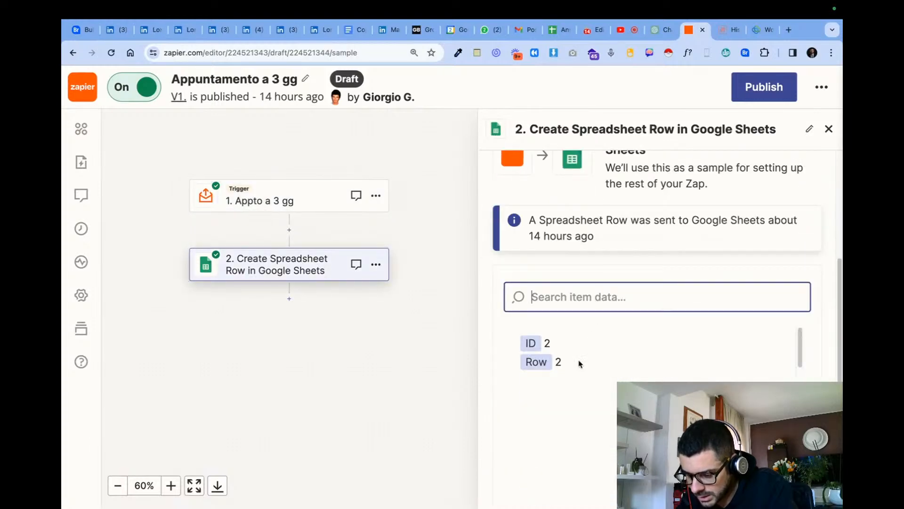
scroll(585, 343, up, 4)
scroll(353, 321, down, 2)
scroll(560, 413, down, 6)
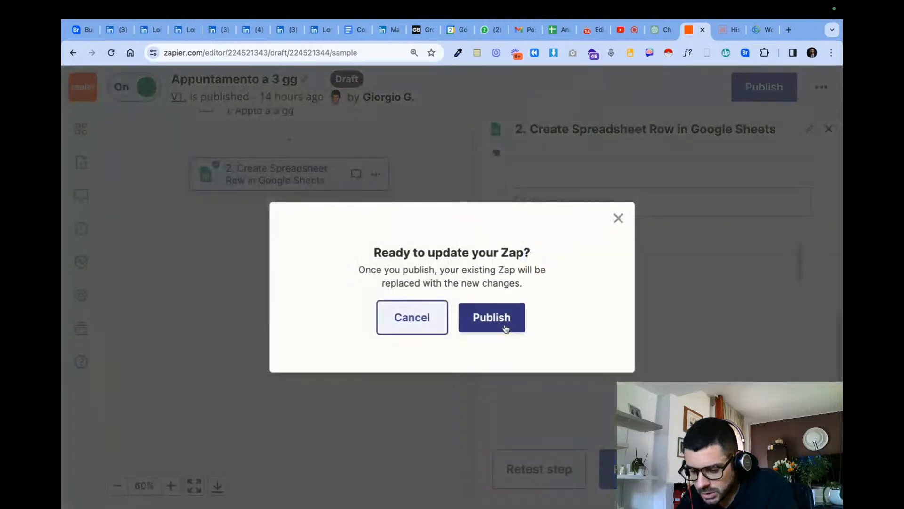
click(492, 317)
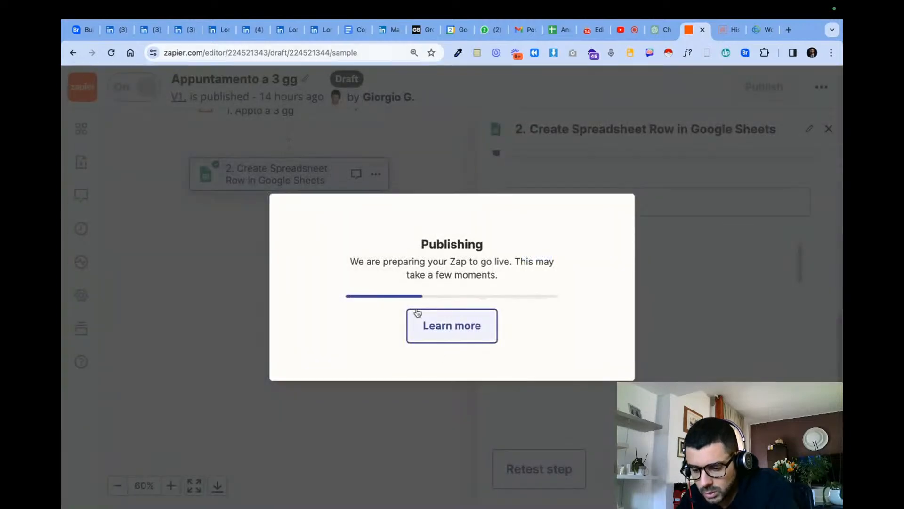
- Switch to the Anna Automations spreadsheet and reload the Appto tra 3 giorni worksheet twice to check for a new row
click(560, 30)
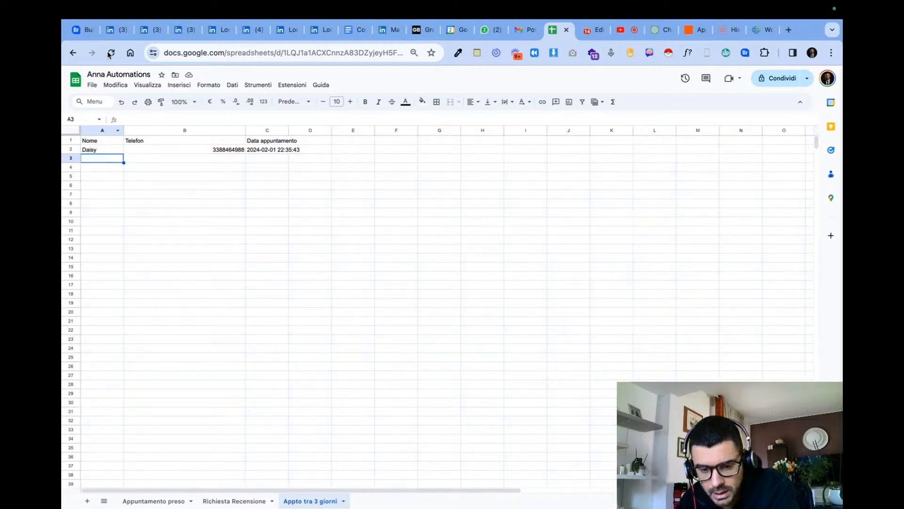
click(111, 53)
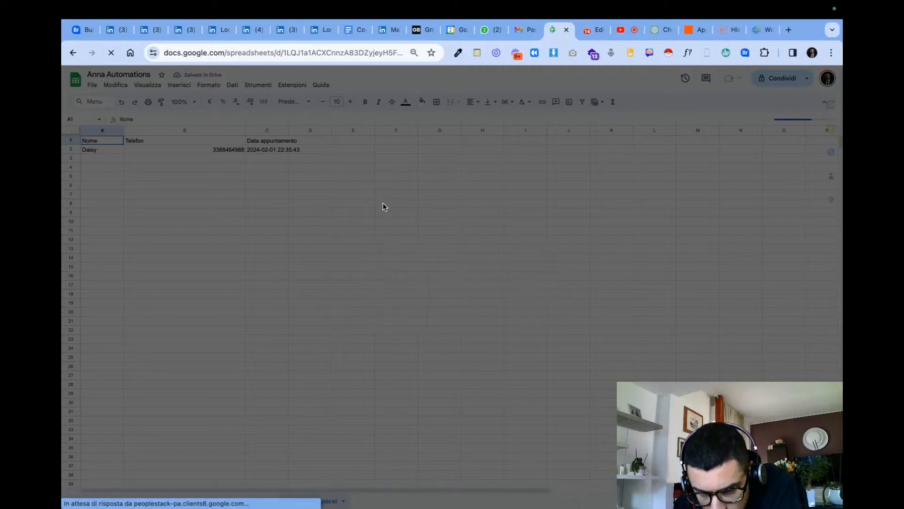
click(526, 374)
click(173, 187)
click(115, 161)
click(110, 54)
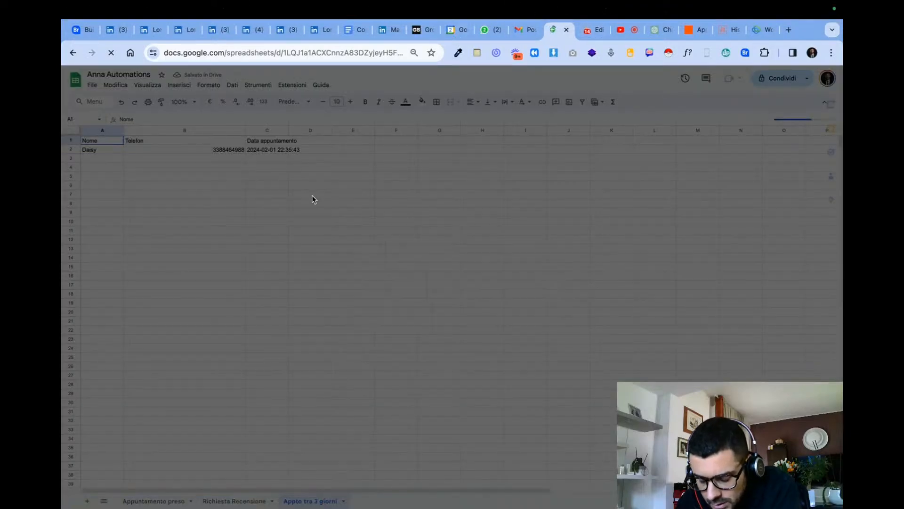
click(531, 369)
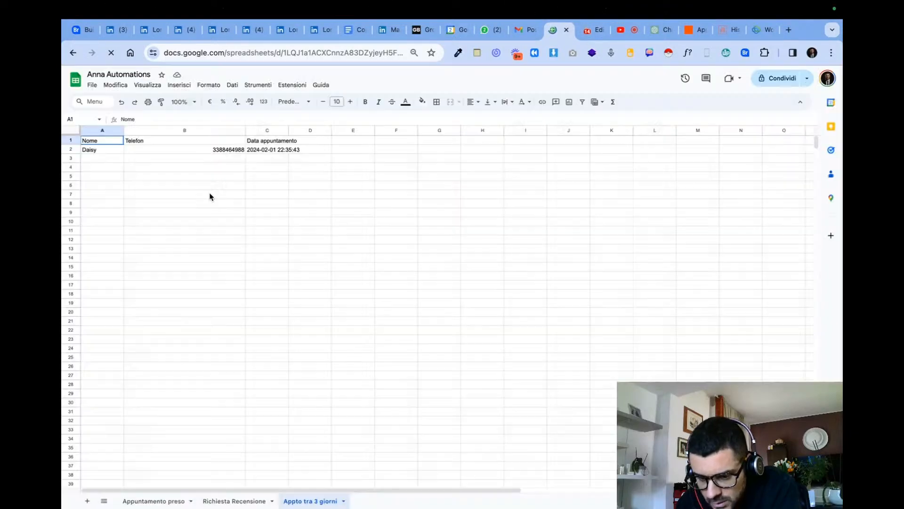
- Return to the published Appuntamento a 3 gg Zap and review the Create Spreadsheet Row step's details
click(595, 32)
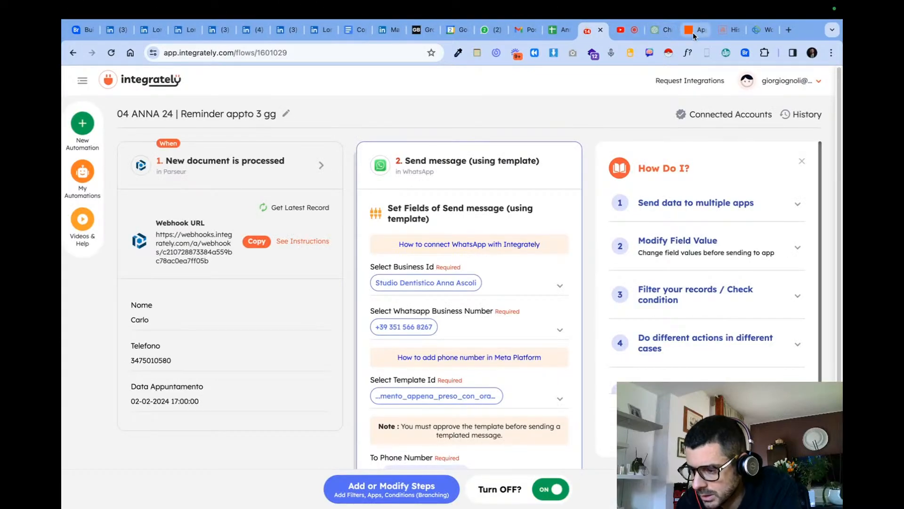
click(693, 33)
scroll(589, 339, down, 3)
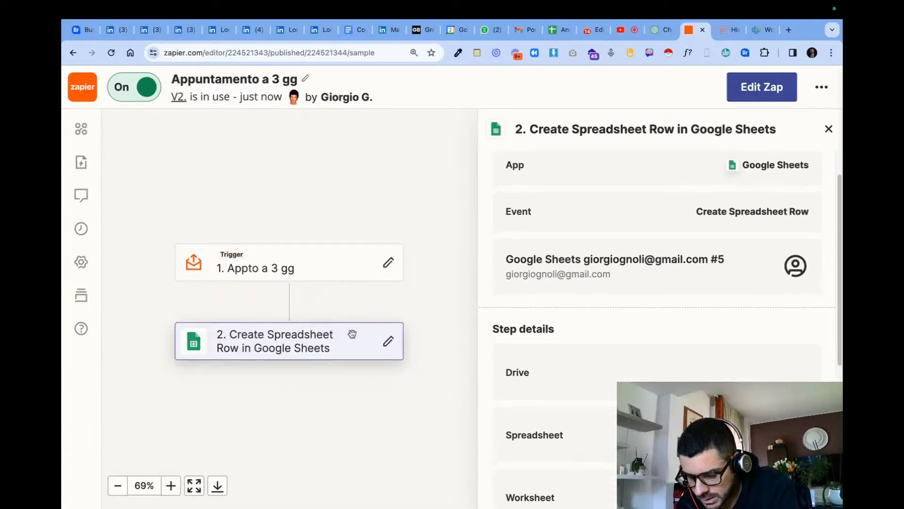
- Review the published Create Spreadsheet Row step's field mappings and open the Zap for editing
scroll(640, 329, down, 5)
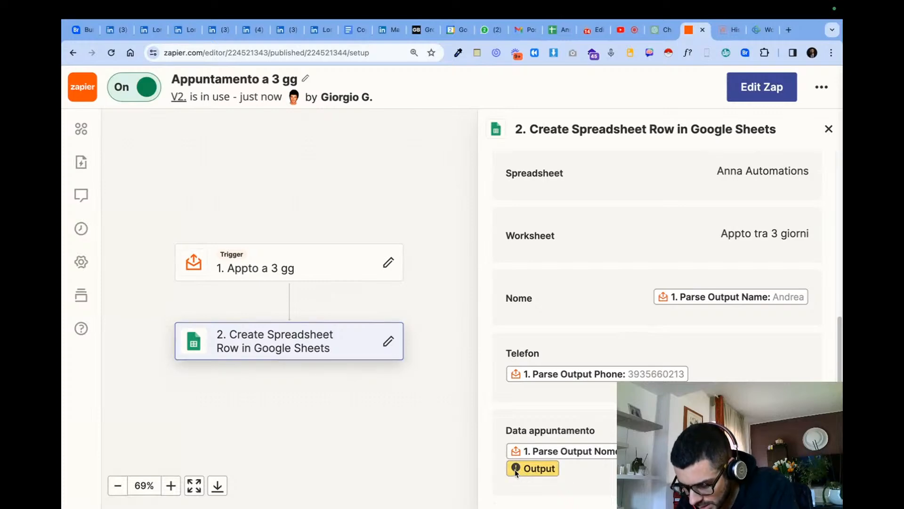
scroll(565, 424, up, 6)
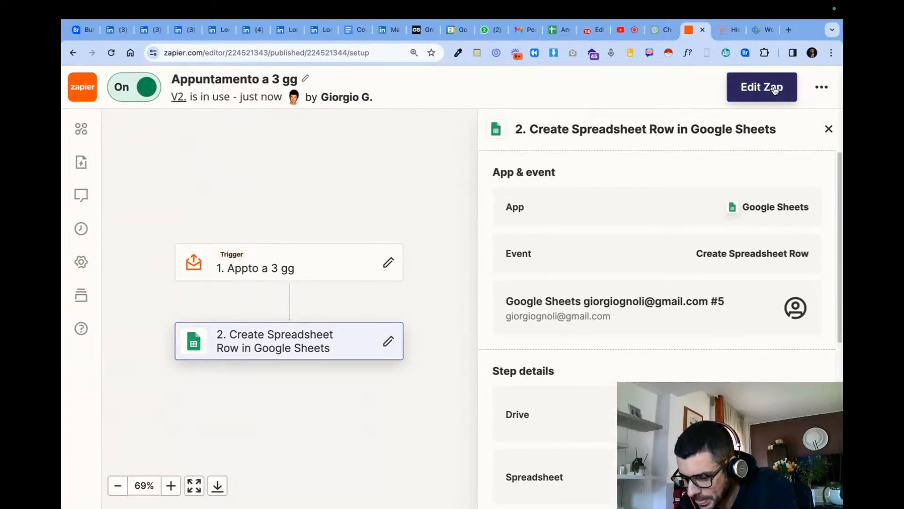
scroll(388, 365, down, 1)
scroll(387, 366, down, 6)
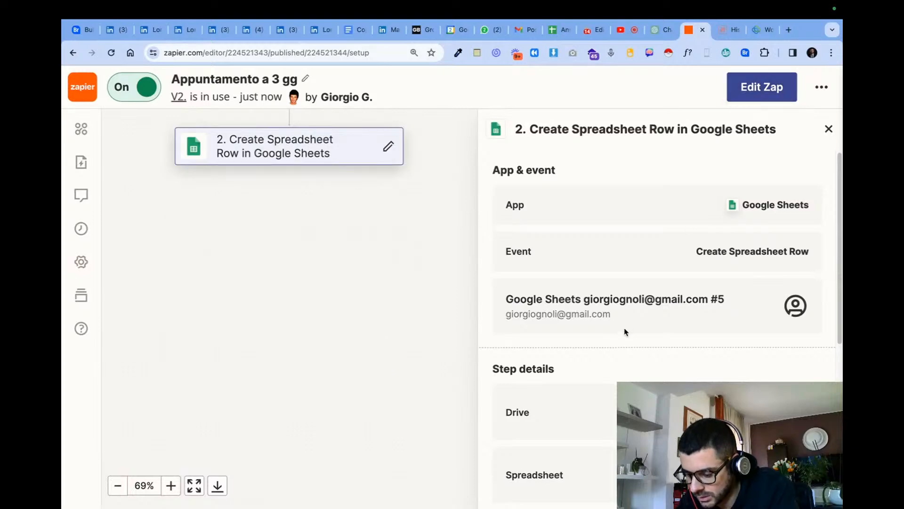
scroll(590, 393, down, 6)
click(754, 94)
- Check the Appto tra 3 giorni worksheet and the Email Parser mailbox history, and return to the Zap draft
click(557, 32)
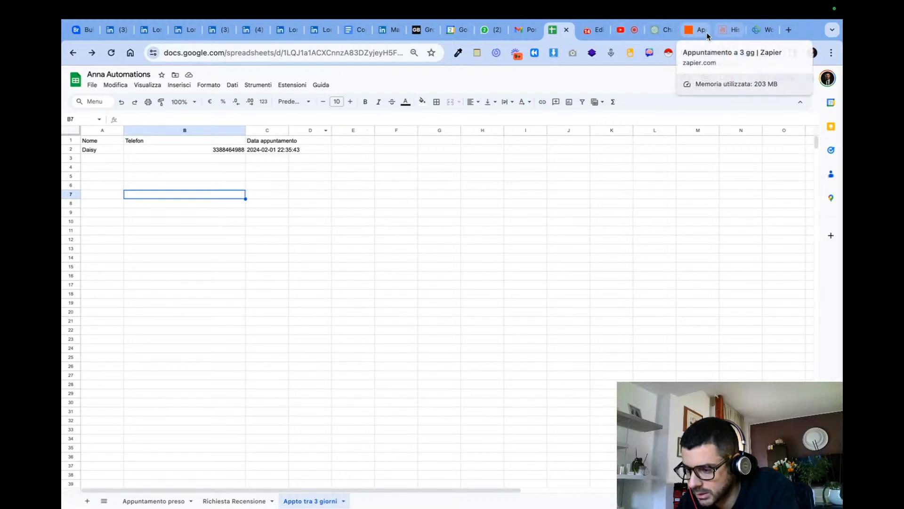
click(727, 30)
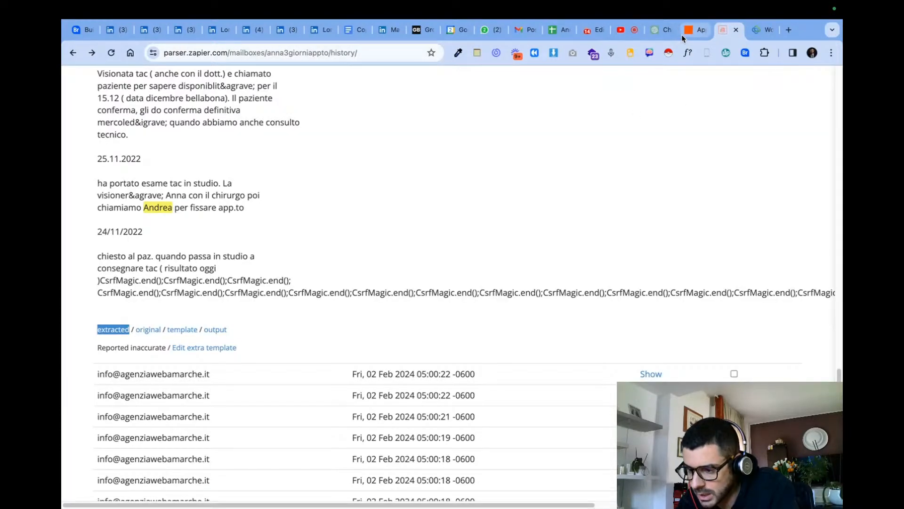
click(682, 34)
- Map the Data appuntamento field to Parse Output Timeday only, replacing the Parse Output Nome and Output tokens
scroll(614, 319, down, 6)
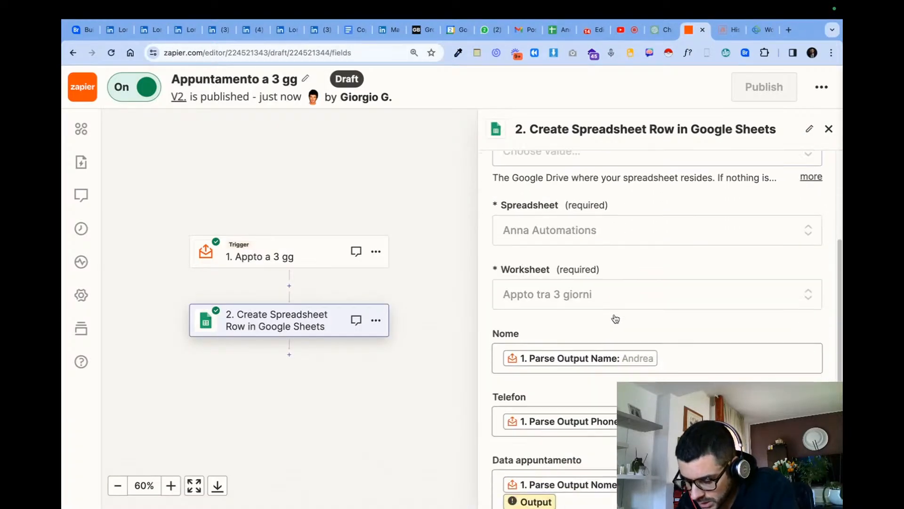
click(608, 386)
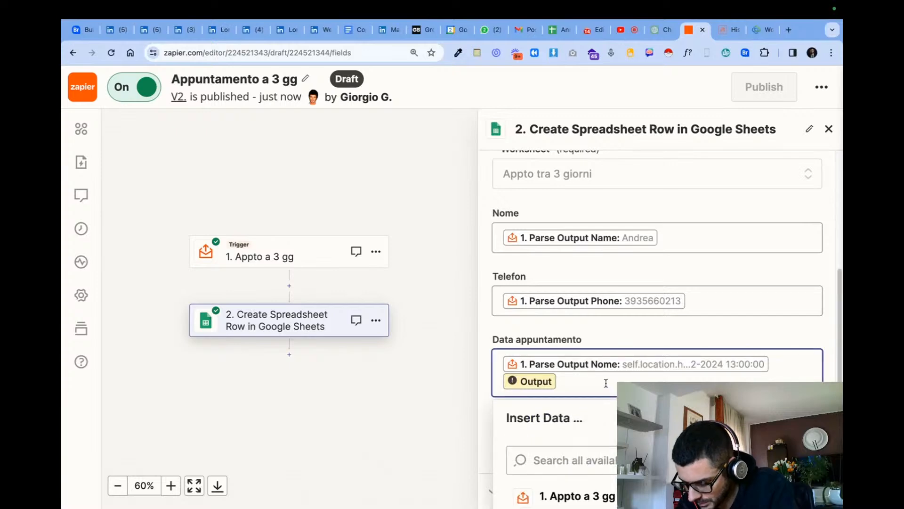
key(BackSpace)
scroll(660, 356, down, 4)
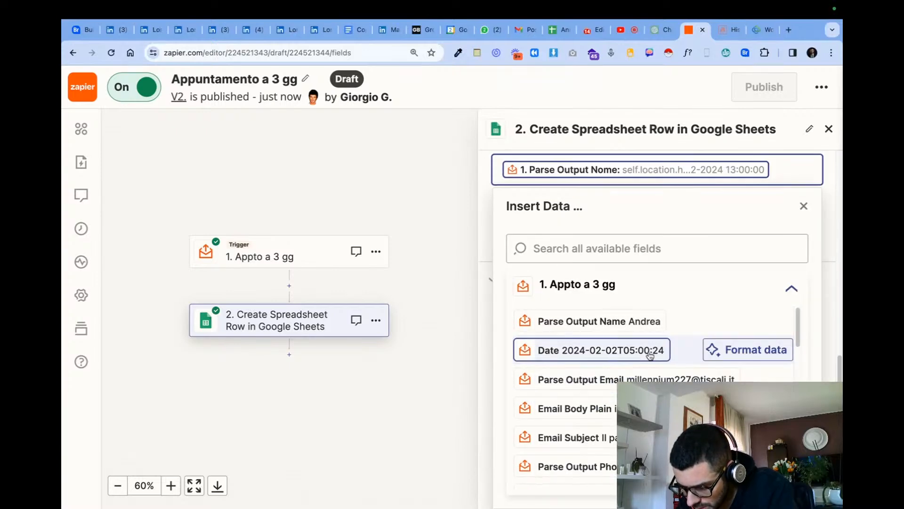
scroll(706, 348, down, 8)
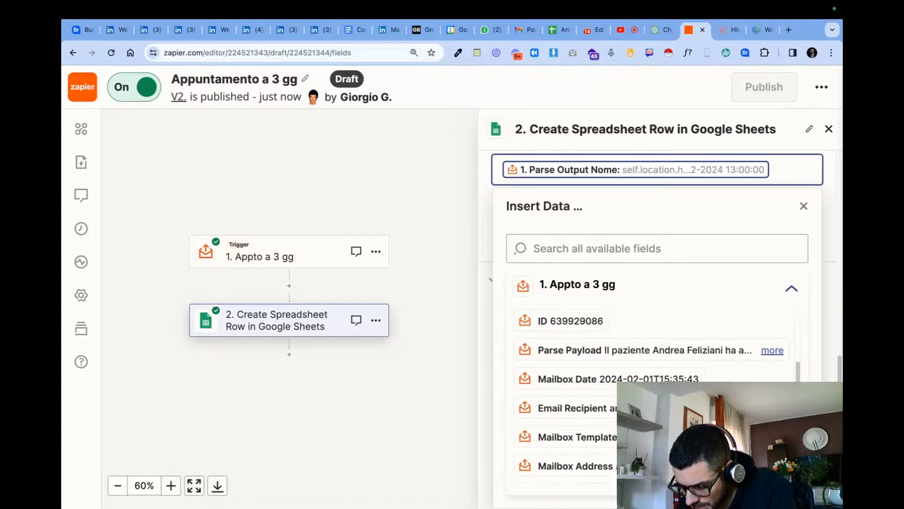
scroll(584, 452, down, 5)
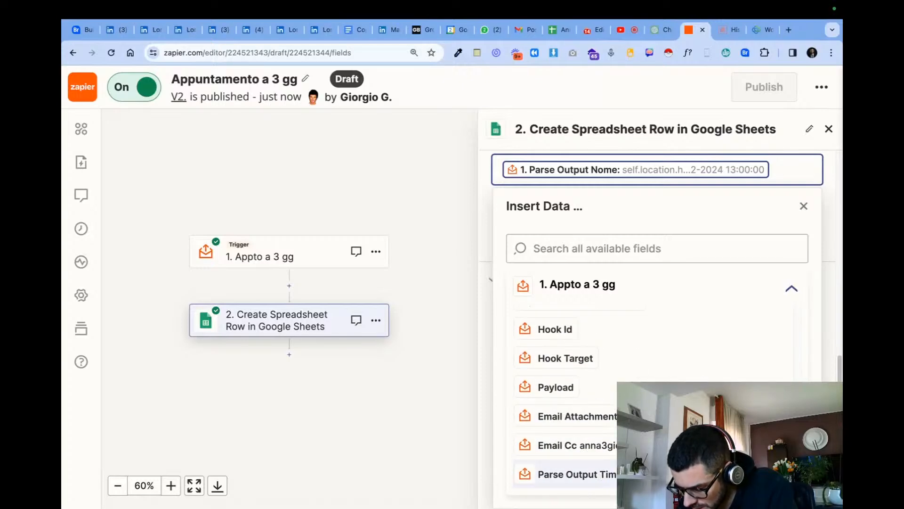
click(584, 474)
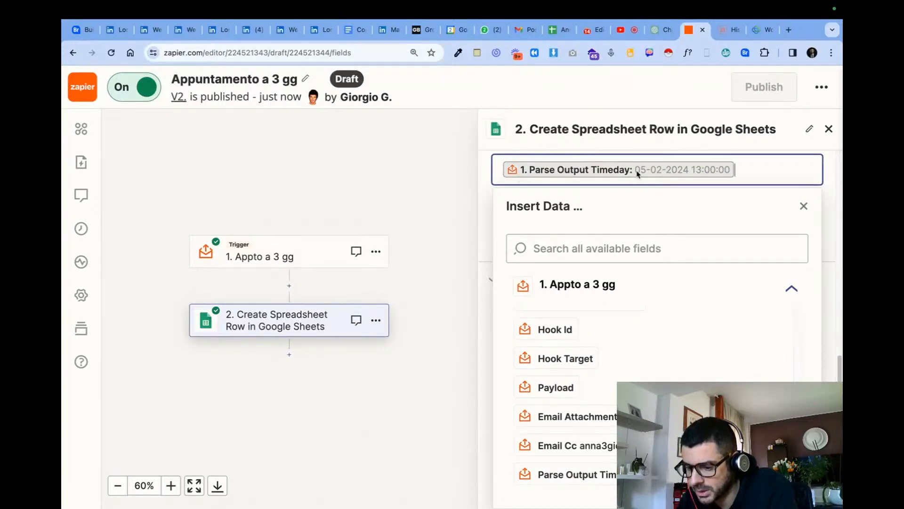
click(746, 153)
- Retest the Create Spreadsheet Row step and check row 3 of the Appto tra 3 giorni worksheet
click(687, 440)
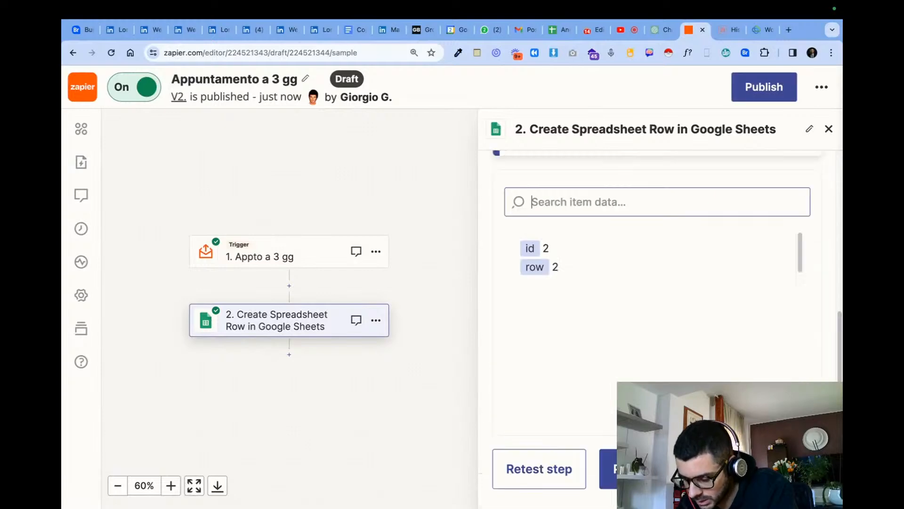
click(535, 473)
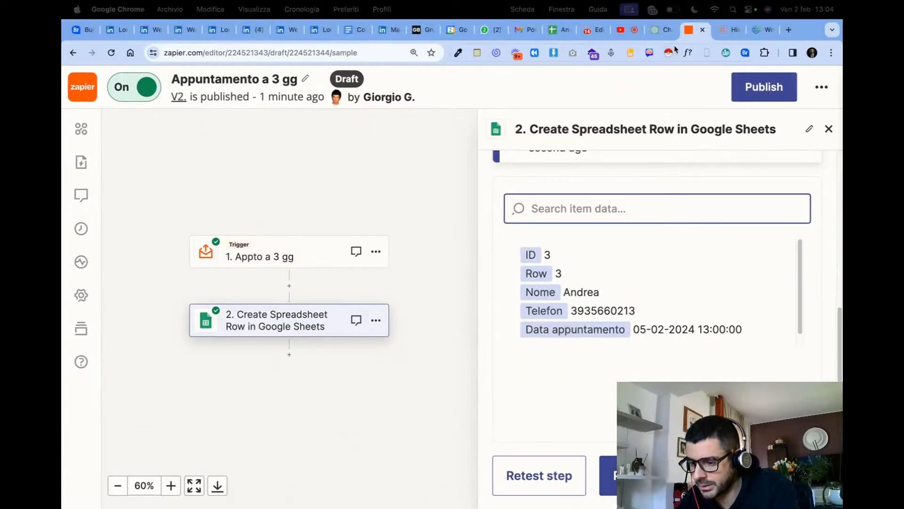
click(550, 31)
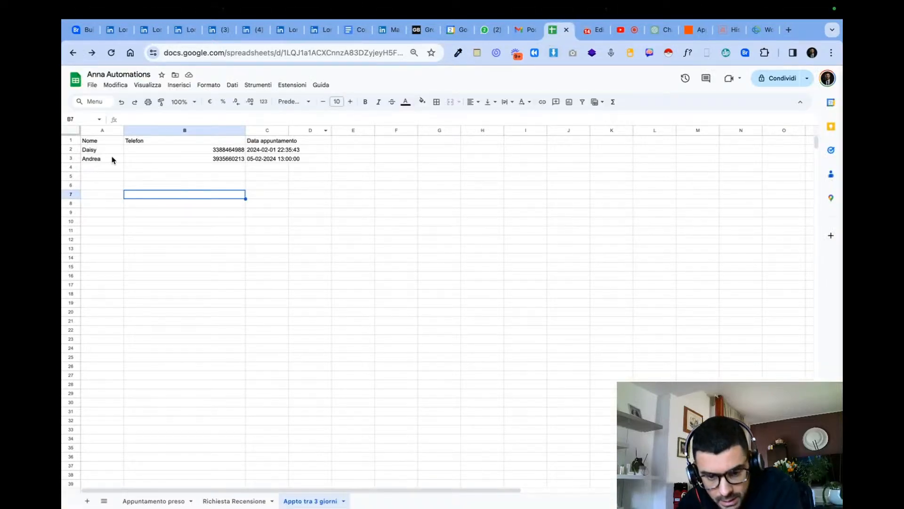
drag(92, 160, 301, 158)
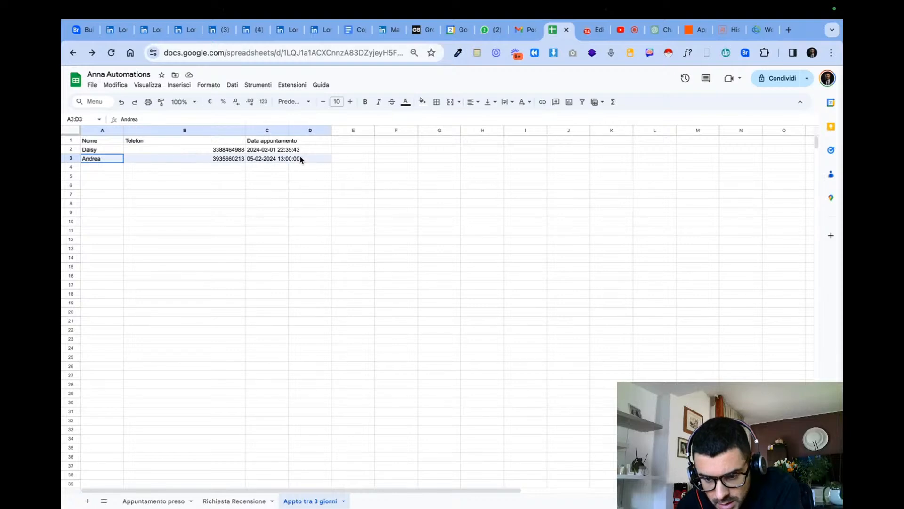
- Return to the Appuntamento a 3 gg draft, publish the updated Zap and dismiss the notice
click(687, 31)
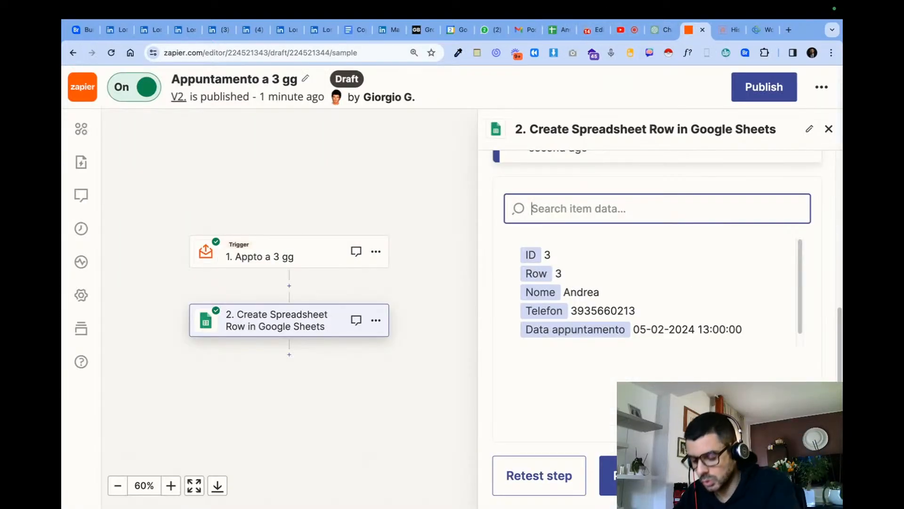
click(764, 86)
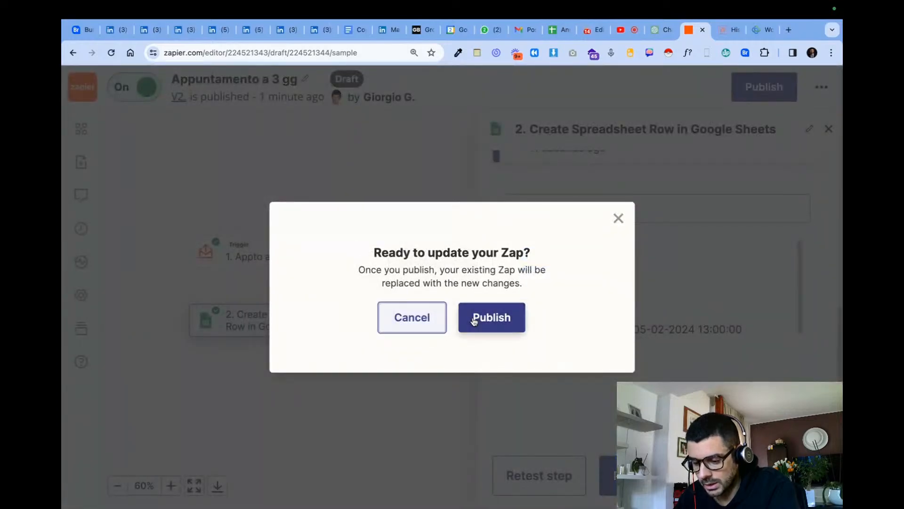
click(474, 320)
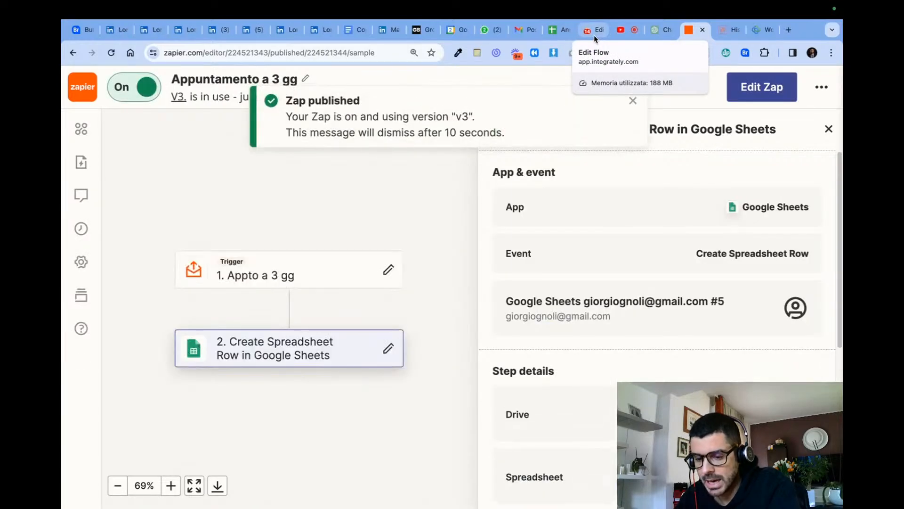
click(633, 100)
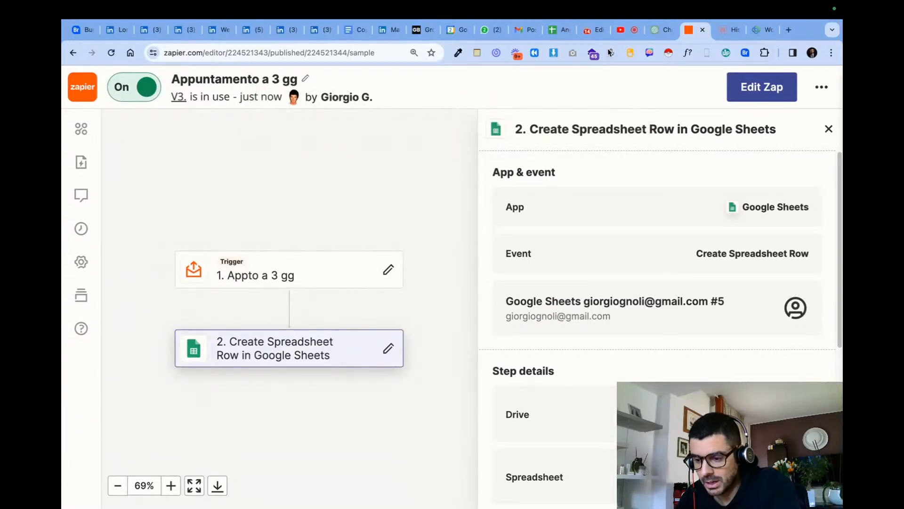
- Switch to Integrately, review the Reminder appto 3 gg flow's fields and open it in the automation builder
click(586, 31)
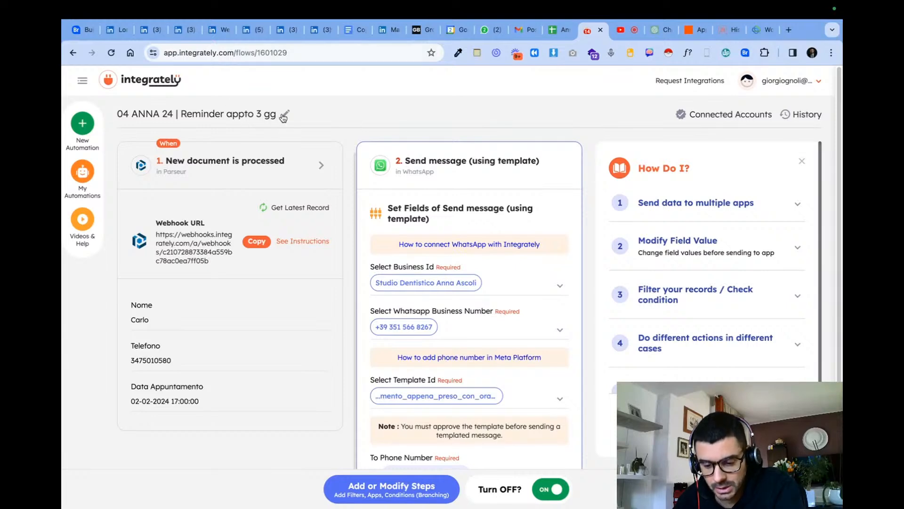
scroll(238, 202, down, 3)
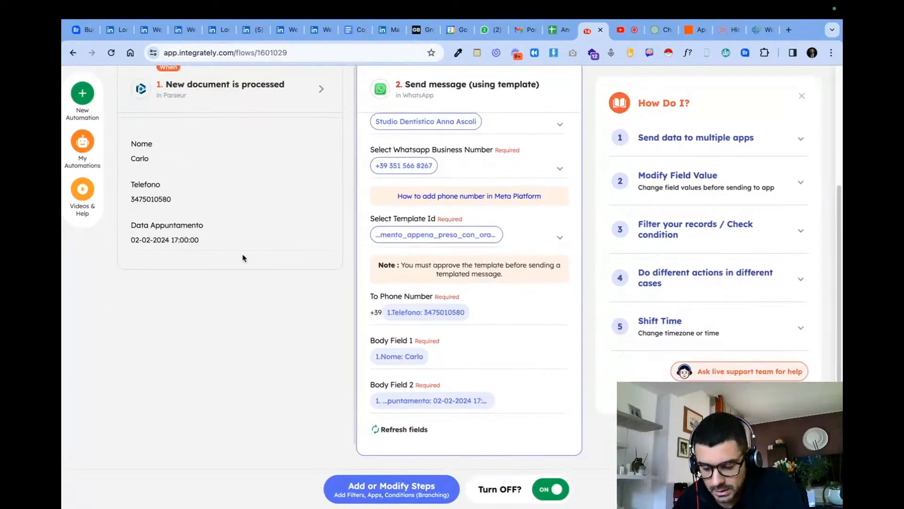
scroll(395, 468, up, 3)
click(404, 492)
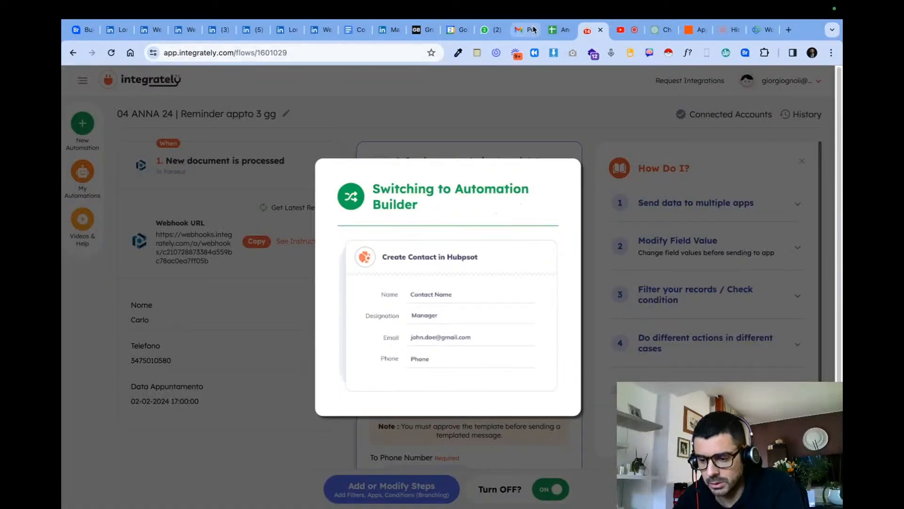
- Clear the test record from cells A3:C3 of the Appto tra 3 giorni worksheet in Anna Automations
click(547, 31)
drag(101, 163, 286, 160)
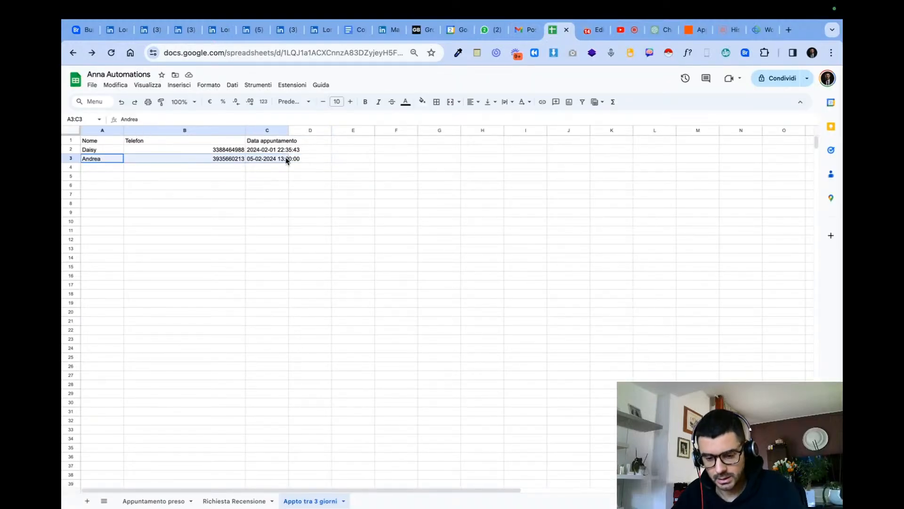
key(Delete)
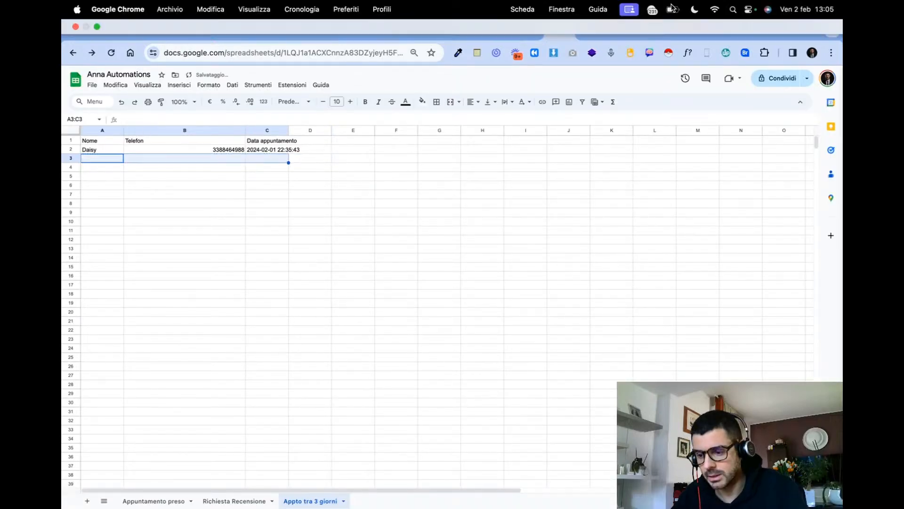
- Return to the Reminder appto 3 gg flow, deactivate it for editing, and review and close the Parseur trigger settings
click(591, 30)
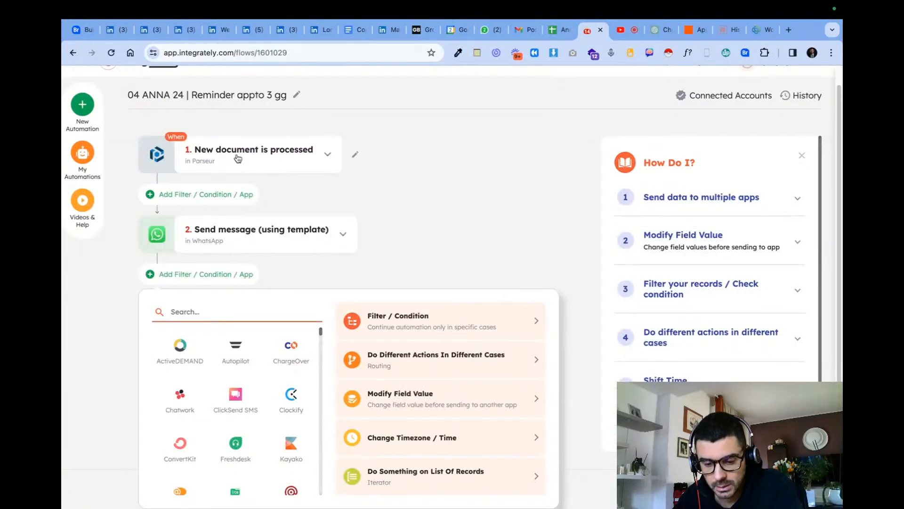
click(355, 155)
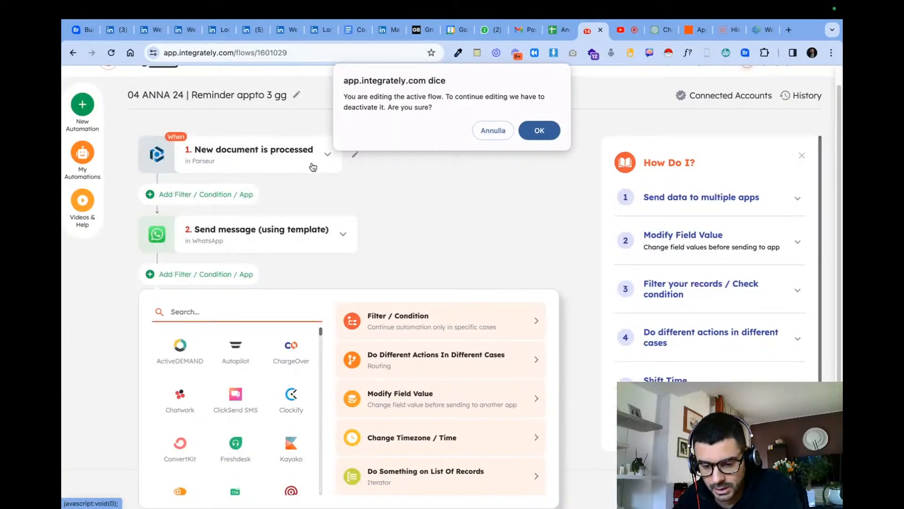
click(536, 130)
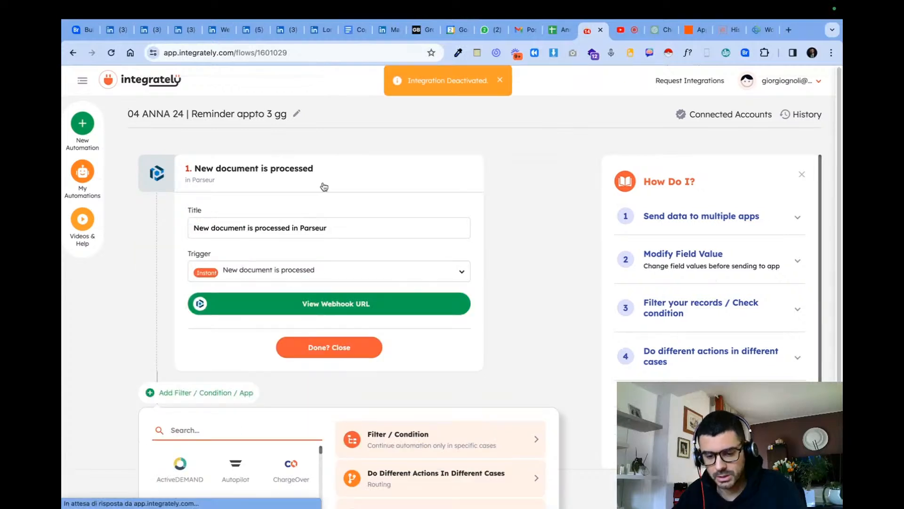
click(353, 342)
click(355, 177)
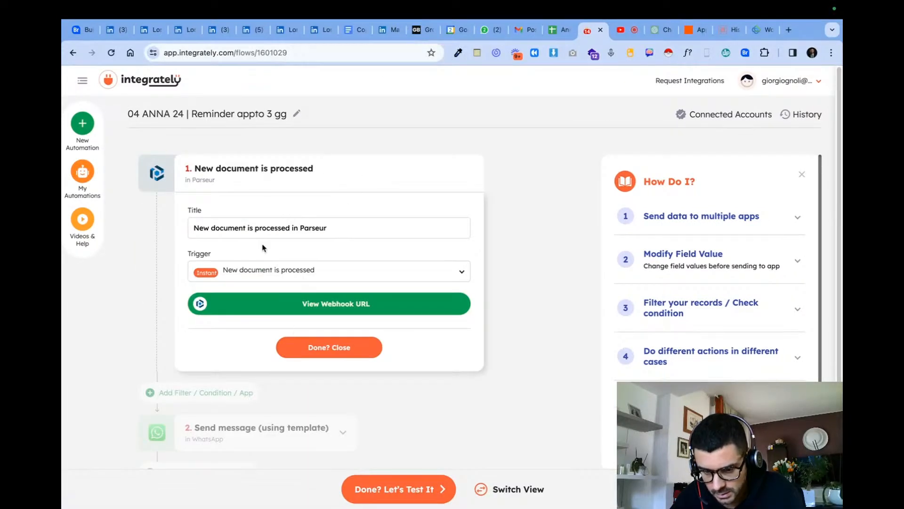
click(335, 344)
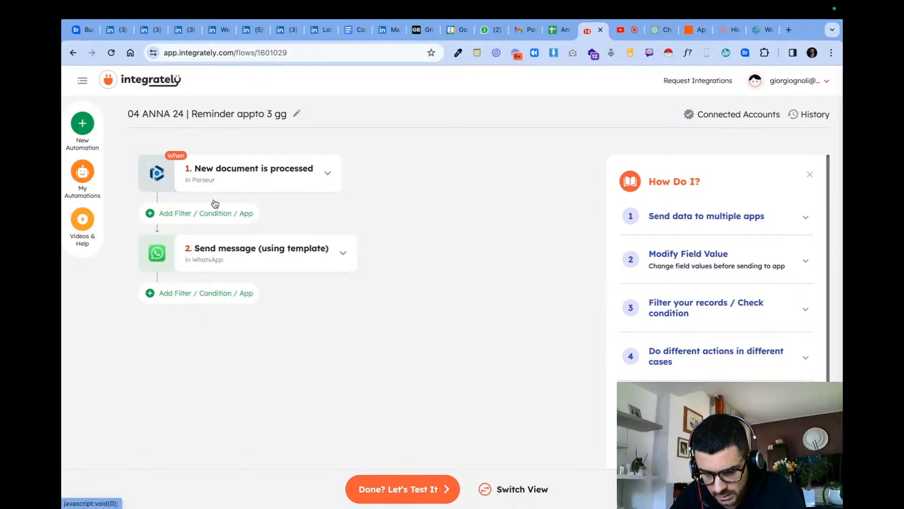
click(200, 219)
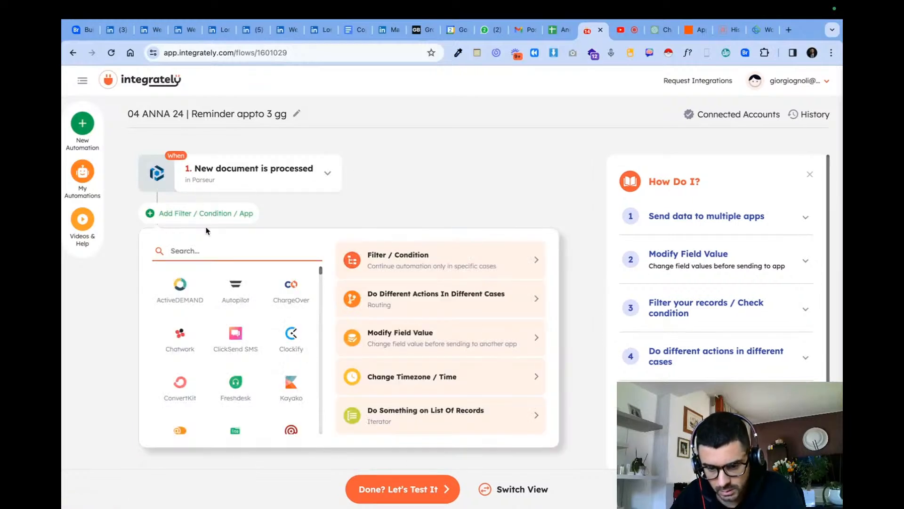
text(Sp)
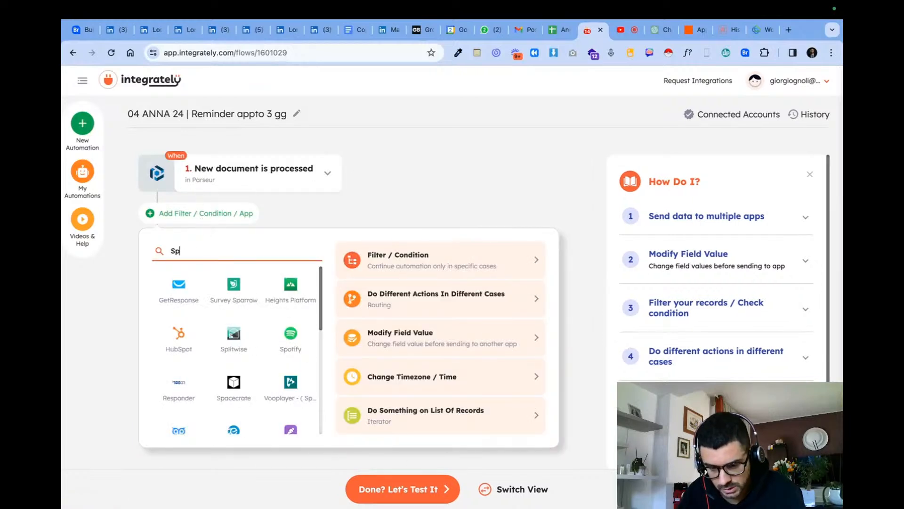
key(BackSpace)
key(BackSpace)
text(googl)
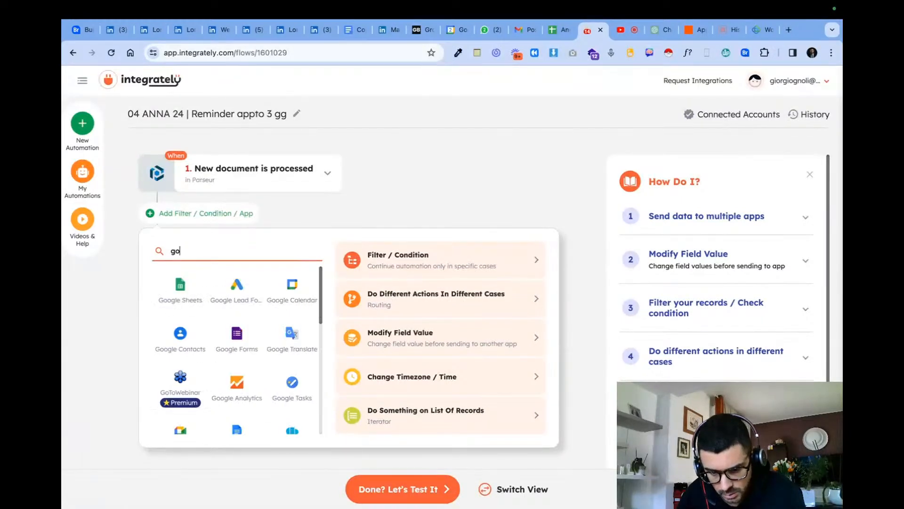
click(175, 295)
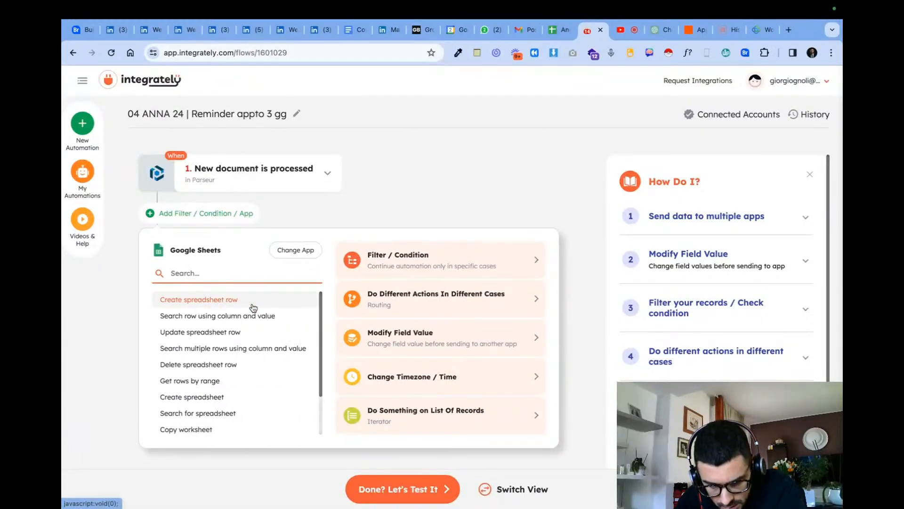
click(445, 198)
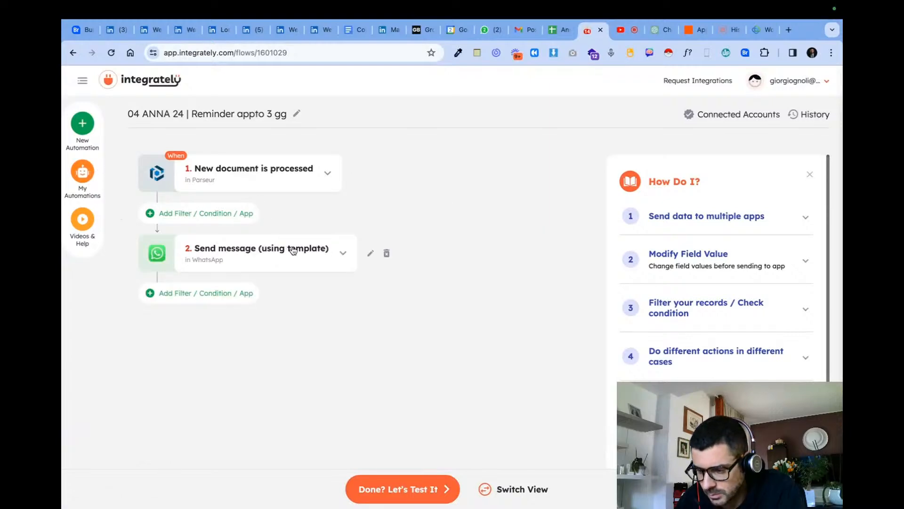
click(353, 178)
click(361, 347)
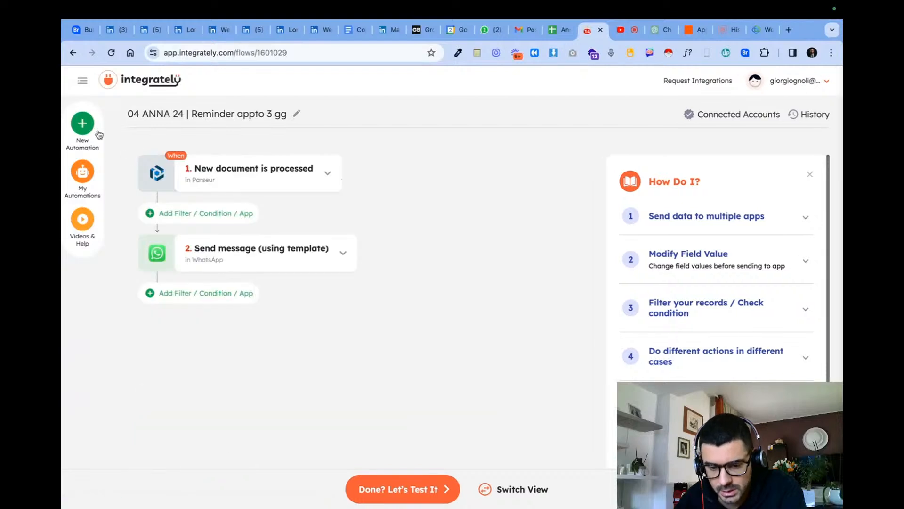
- Look through the My Automations list for the 3-day reminder flow, searching for "3" and filtering to live automations
click(74, 53)
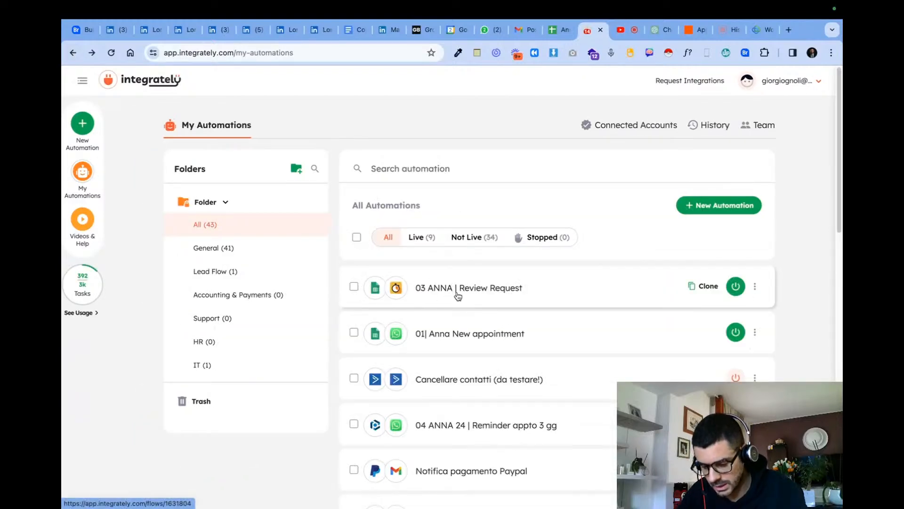
scroll(594, 425, down, 1)
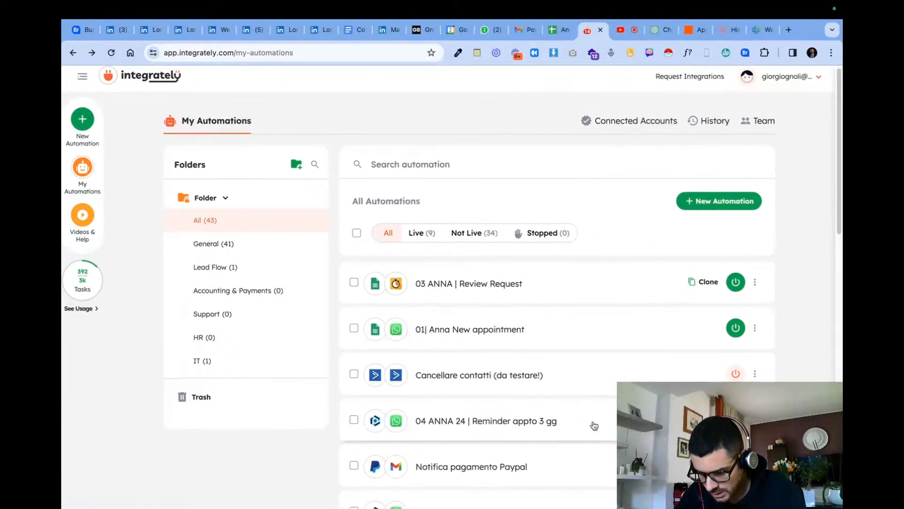
key(super+f)
text(3)
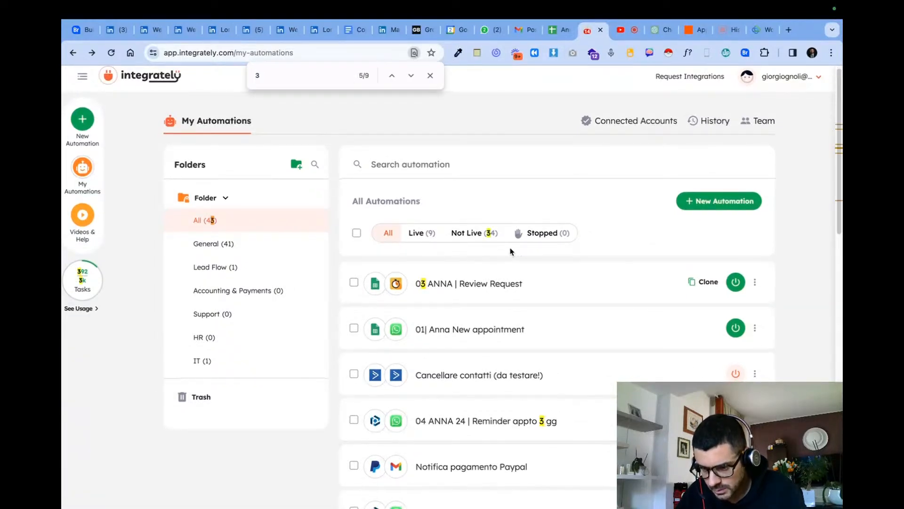
key(Return)
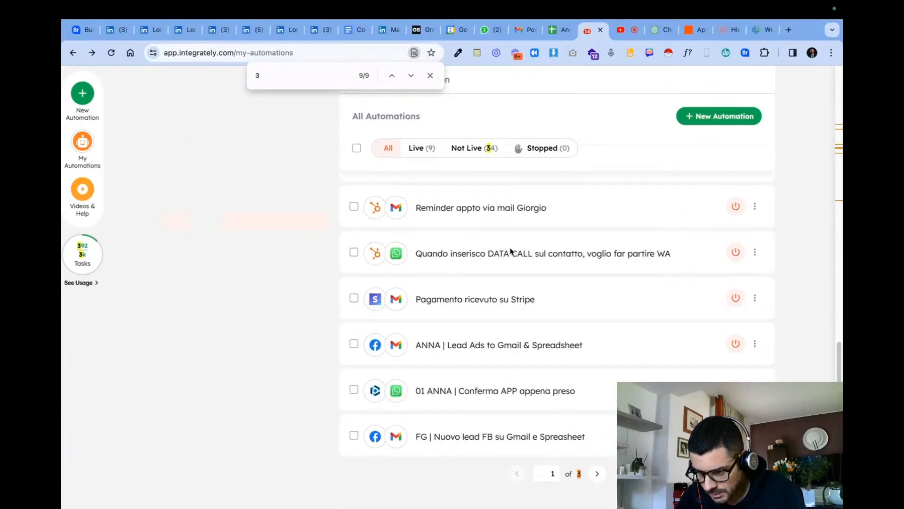
click(596, 475)
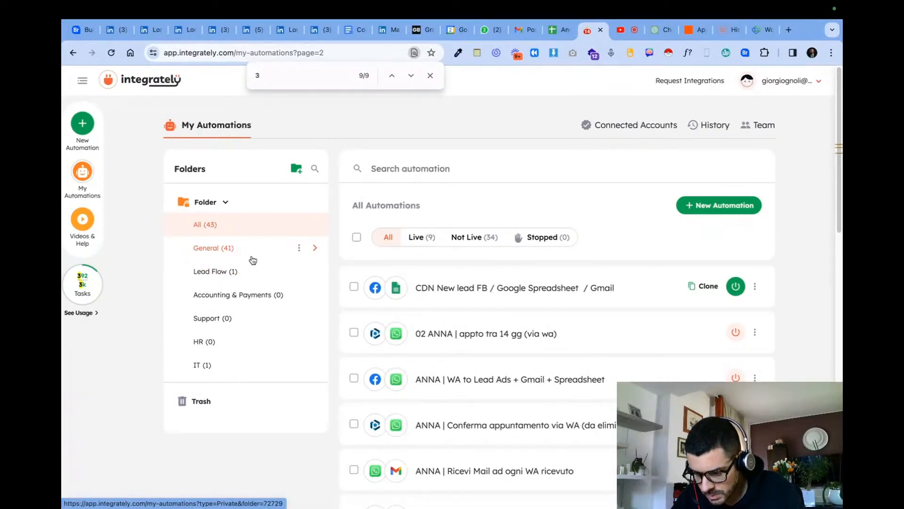
click(417, 236)
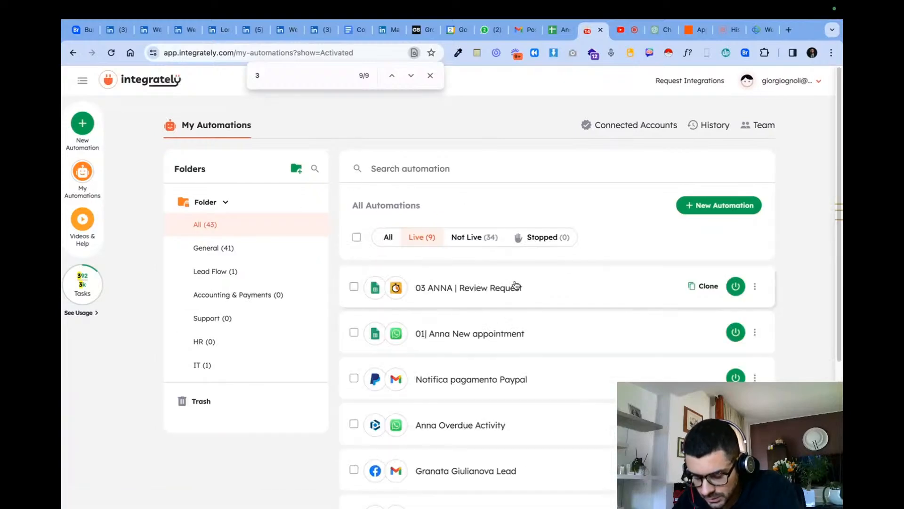
scroll(529, 337, down, 2)
scroll(529, 337, down, 3)
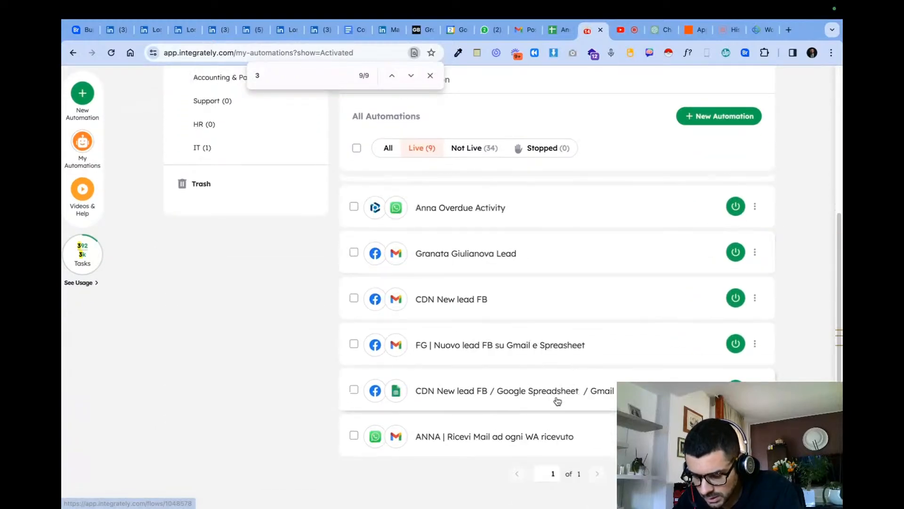
scroll(606, 330, up, 5)
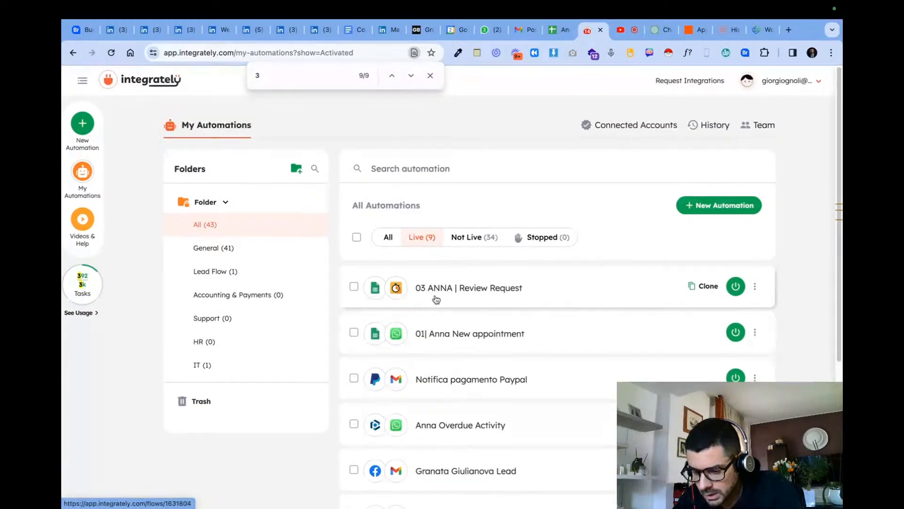
- Create a new automation pairing Google Sheets with WhatsApp from the ready-made "Send WhatsApp message for new Google Sheets row"
click(724, 210)
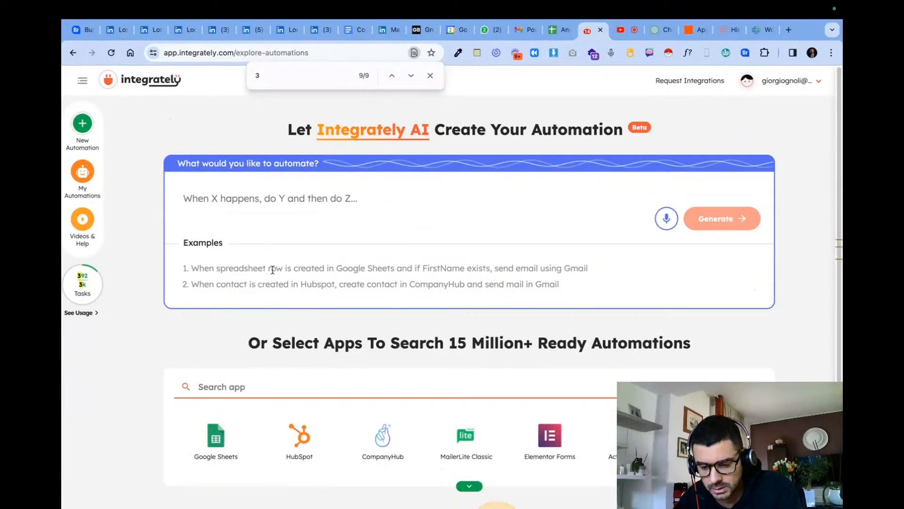
click(215, 432)
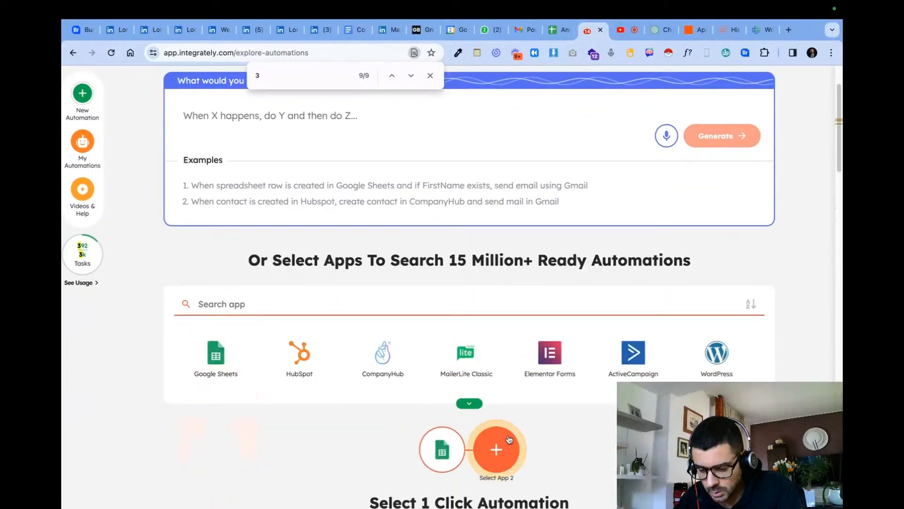
scroll(325, 215, up, 2)
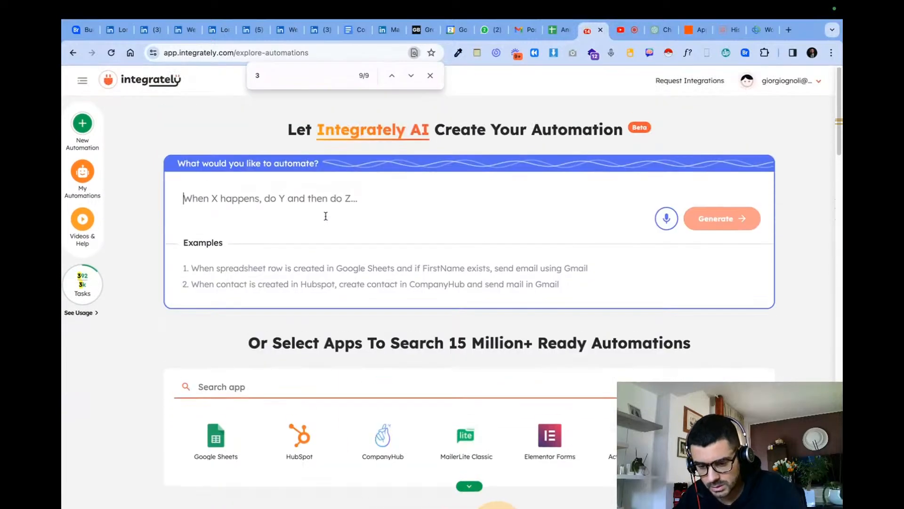
scroll(338, 394, down, 1)
text(what)
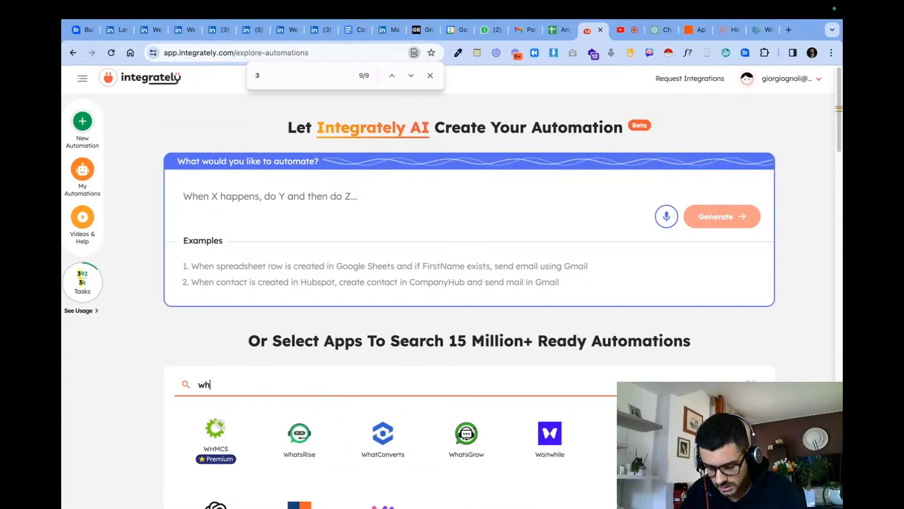
key(BackSpace)
key(BackSpace)
key(BackSpace)
key(BackSpace)
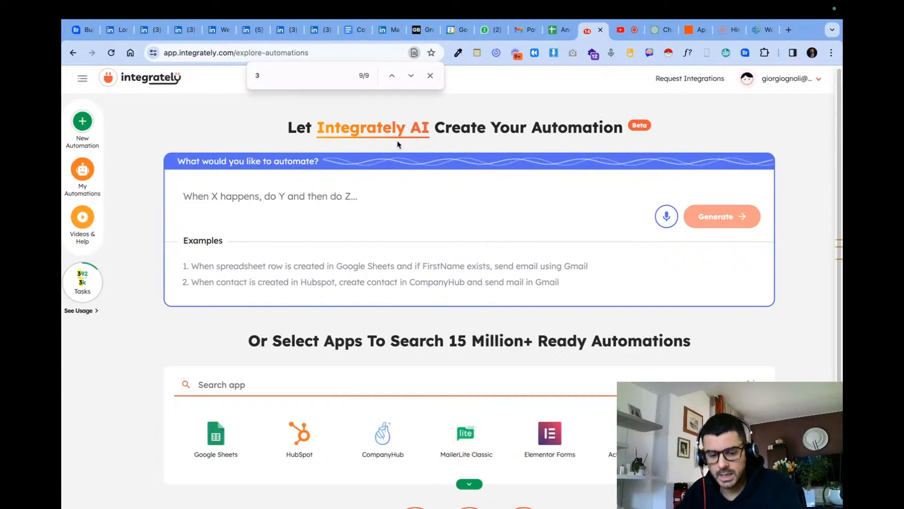
mouse_move(87, 306)
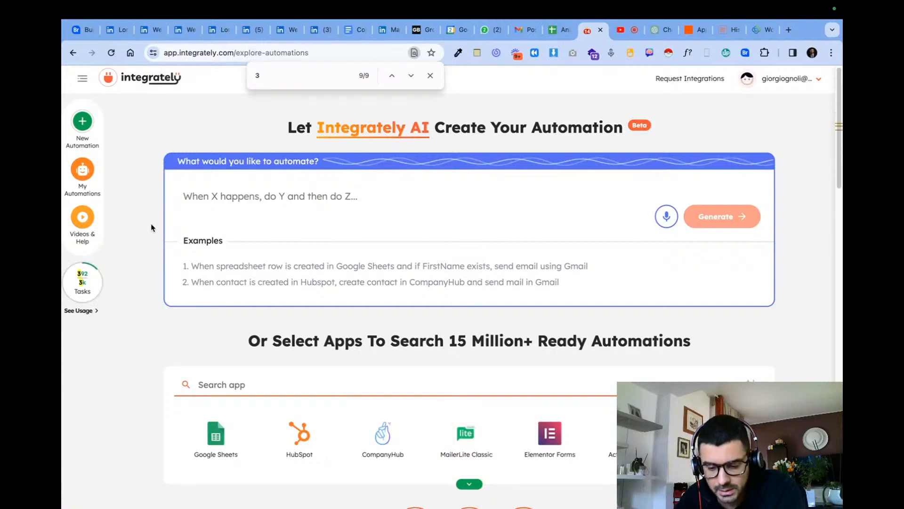
scroll(333, 347, down, 8)
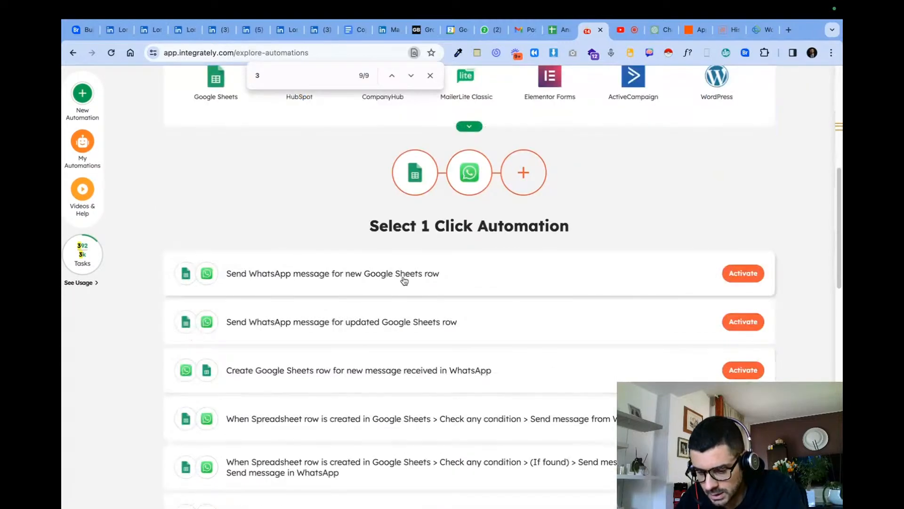
click(245, 280)
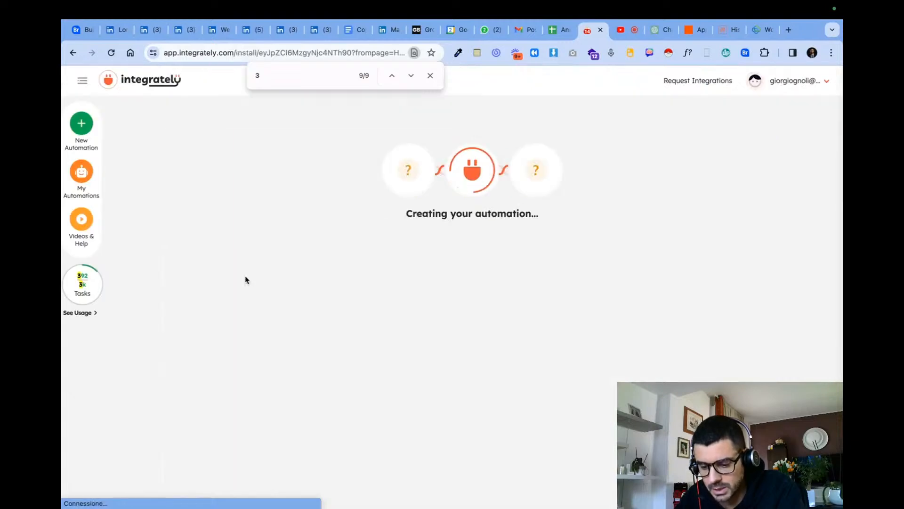
click(430, 75)
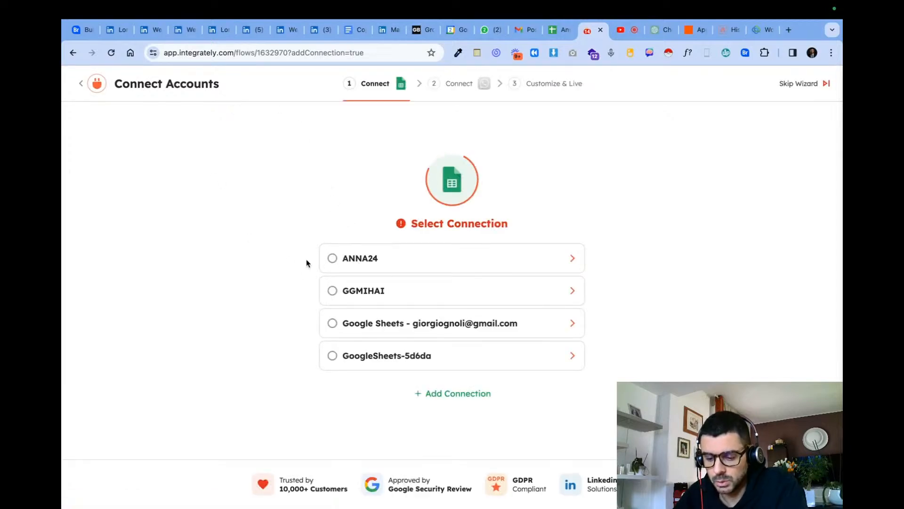
- Connect the Google Sheets trigger through ANNA24 to the Appto tra 3 giorni worksheet of the Anna Automations spreadsheet and continue
click(333, 259)
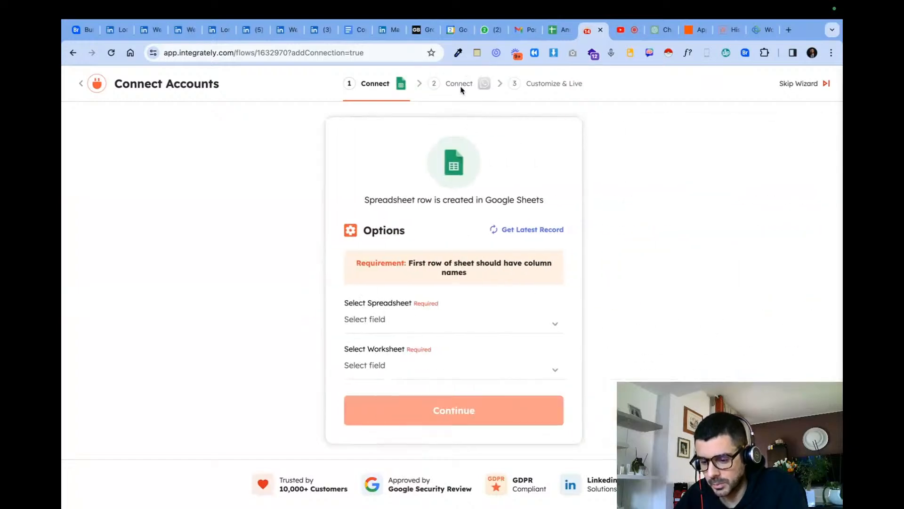
click(412, 319)
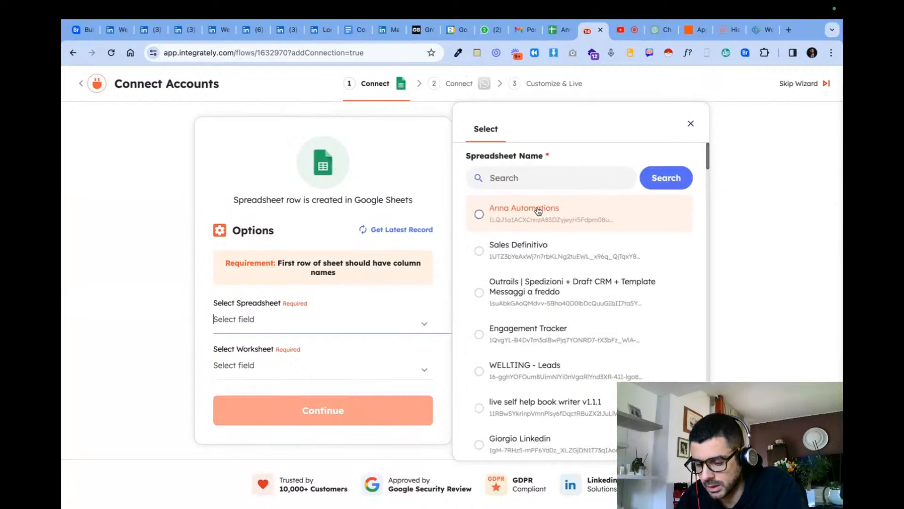
click(540, 214)
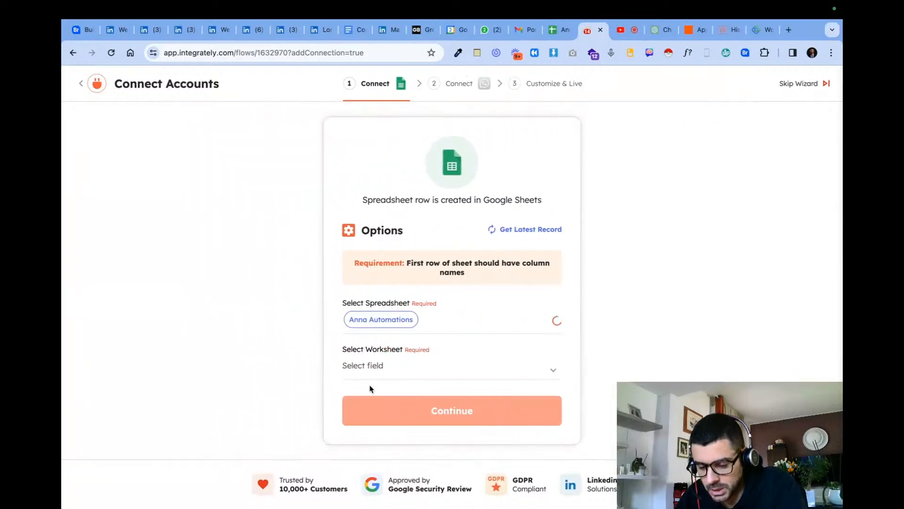
click(414, 364)
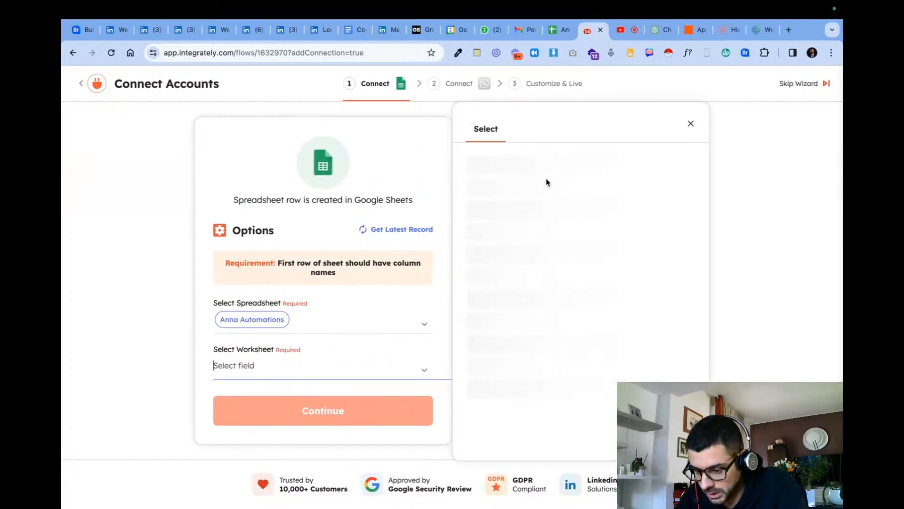
click(547, 194)
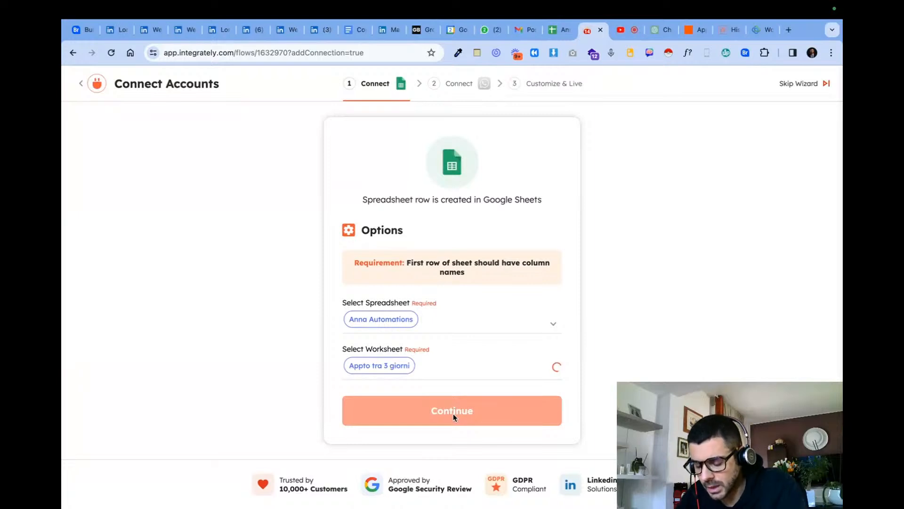
click(405, 436)
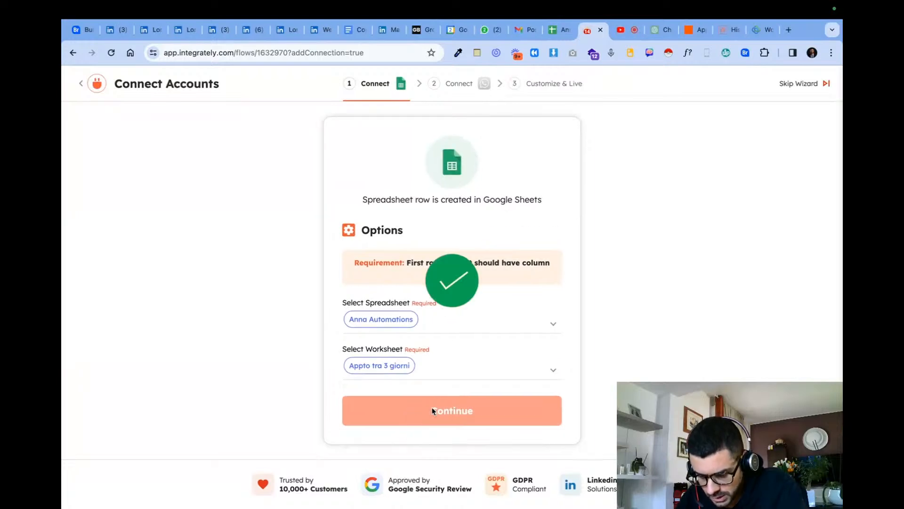
- Configure the WhatsApp Send message action with the Studio Dentistico business ID, its WhatsApp business number and message type Text
click(495, 230)
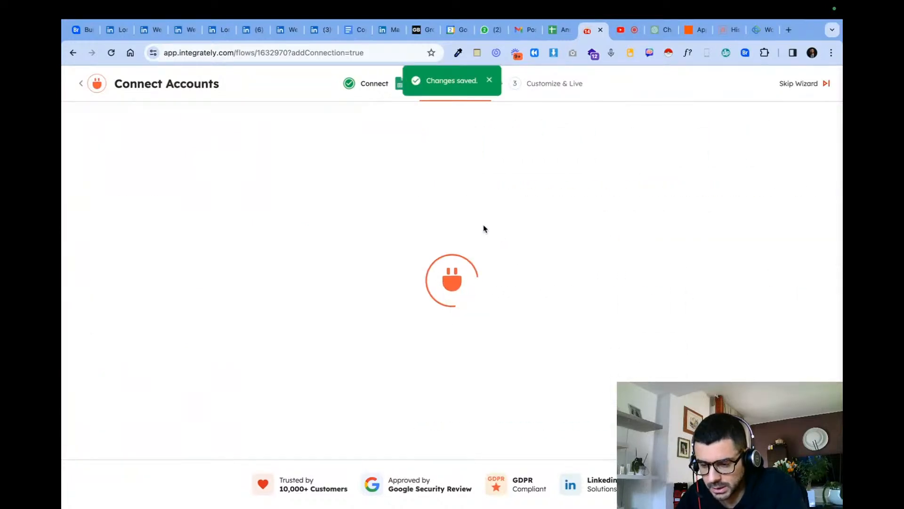
click(425, 267)
click(544, 251)
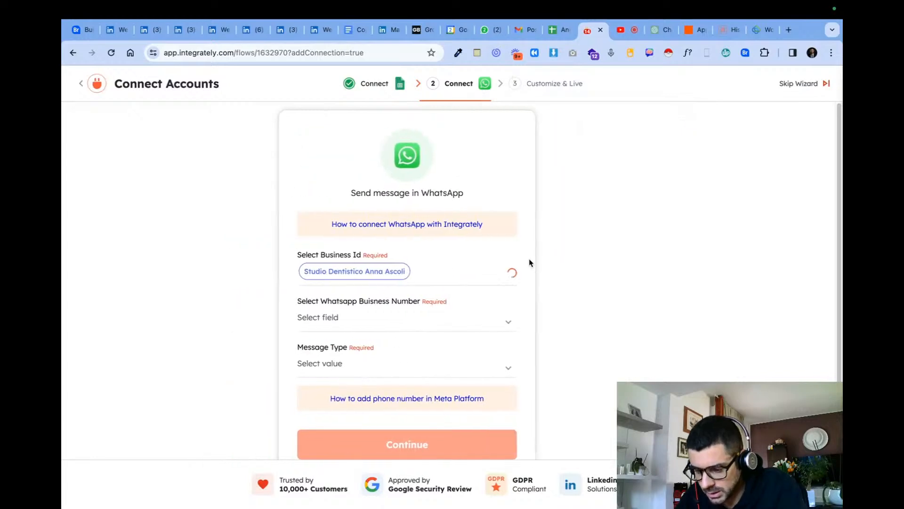
click(464, 314)
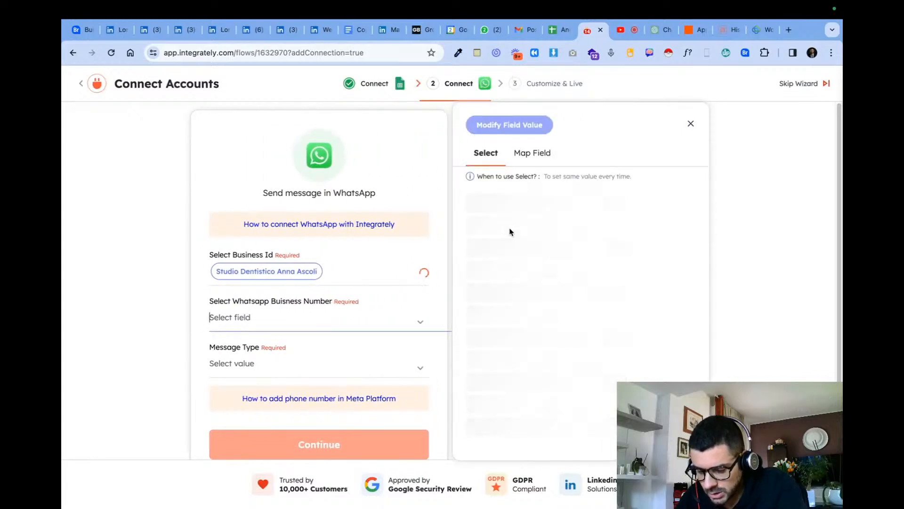
click(333, 312)
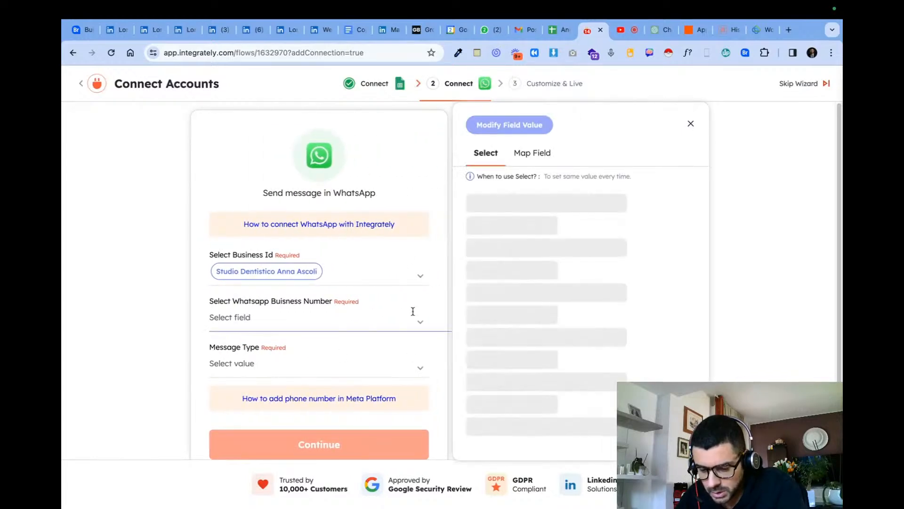
click(506, 232)
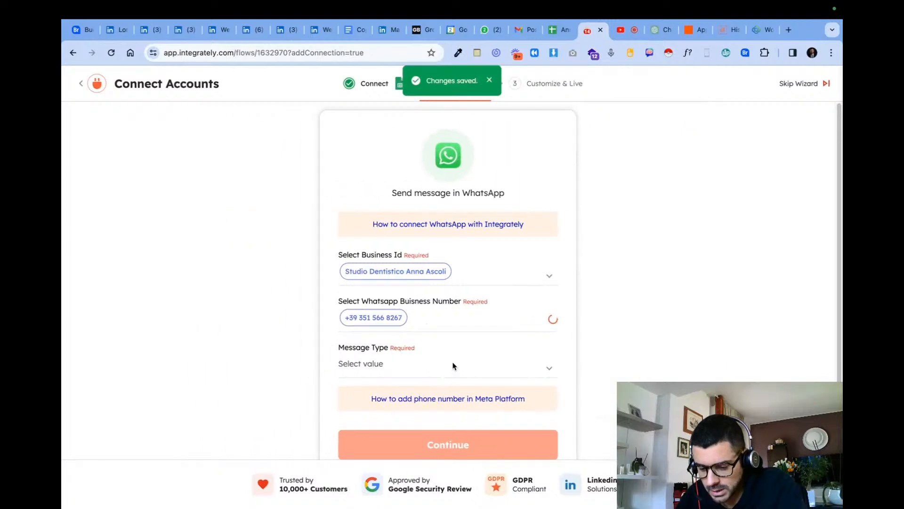
click(494, 353)
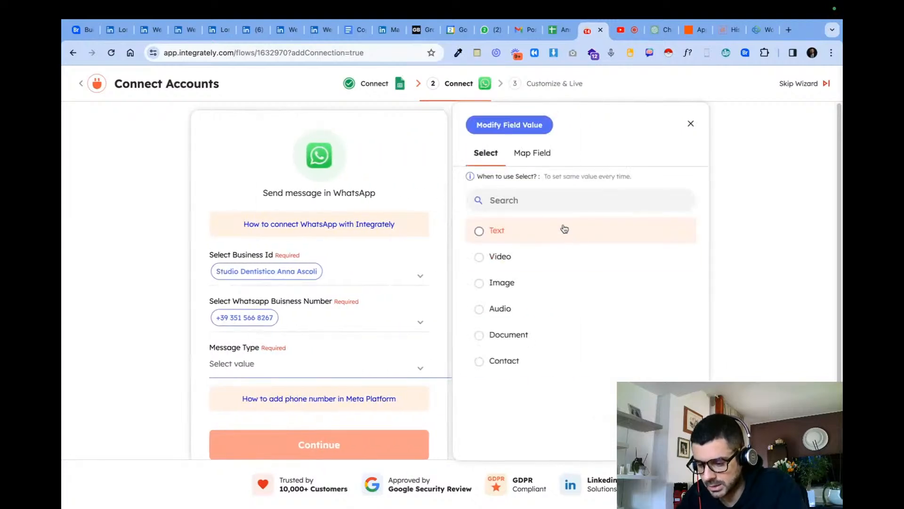
click(567, 238)
click(467, 445)
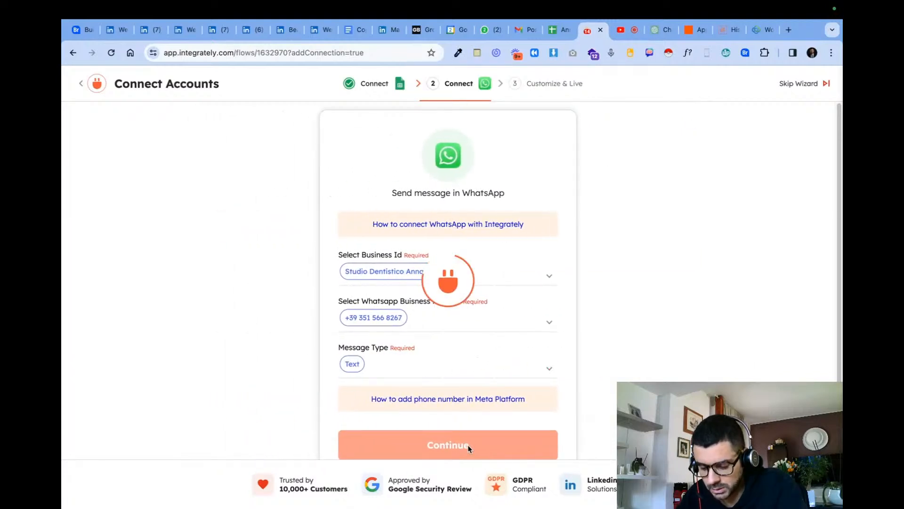
scroll(461, 445, down, 1)
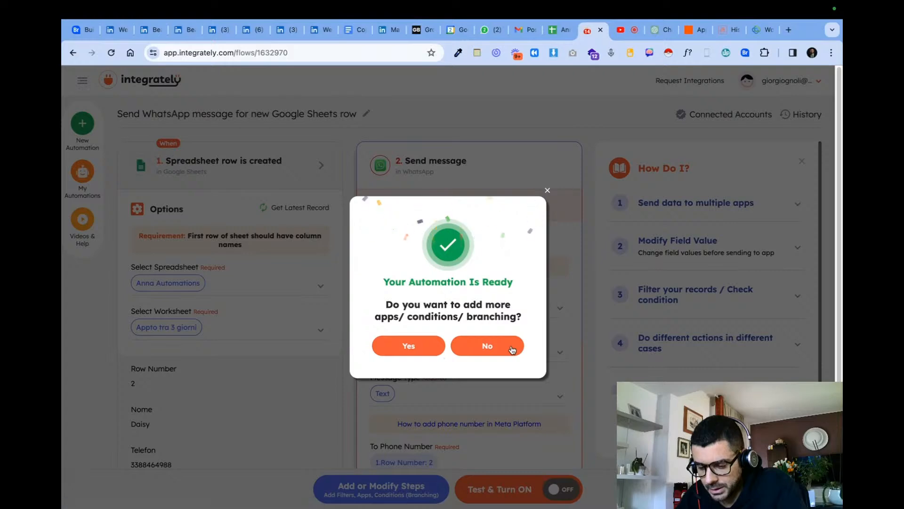
- Choose to extend the automation and add a WhatsApp "Send message (using template)" action after the Send message step
click(433, 349)
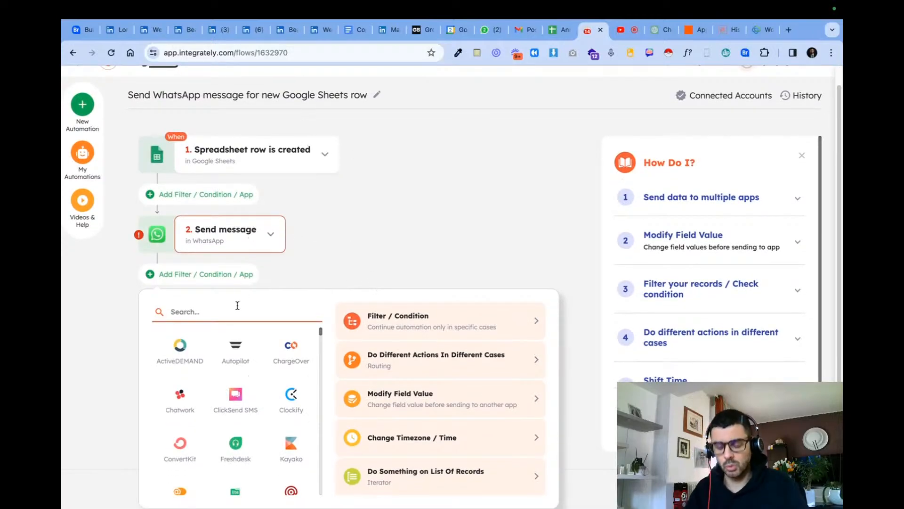
text(what)
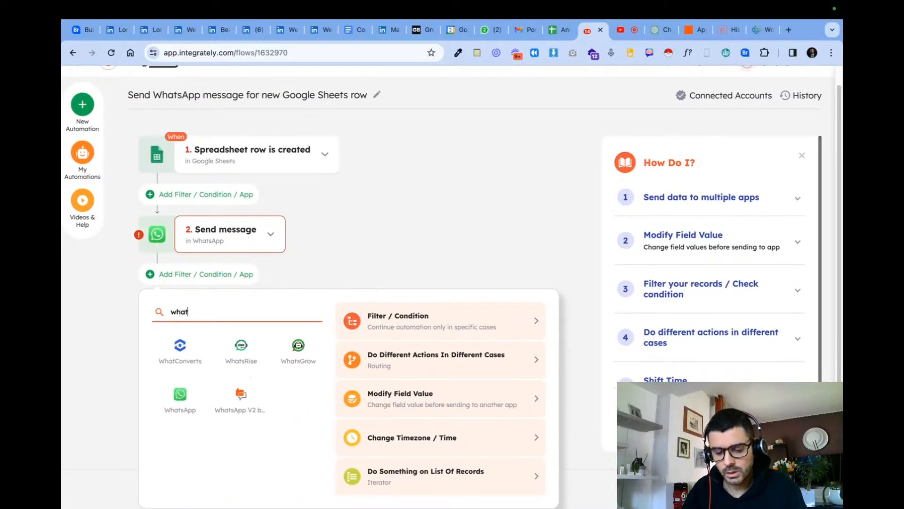
click(179, 398)
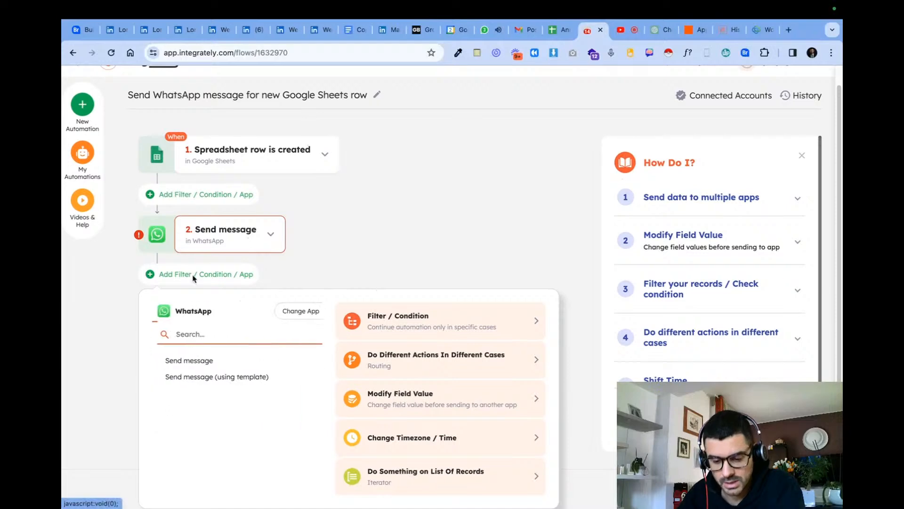
click(225, 377)
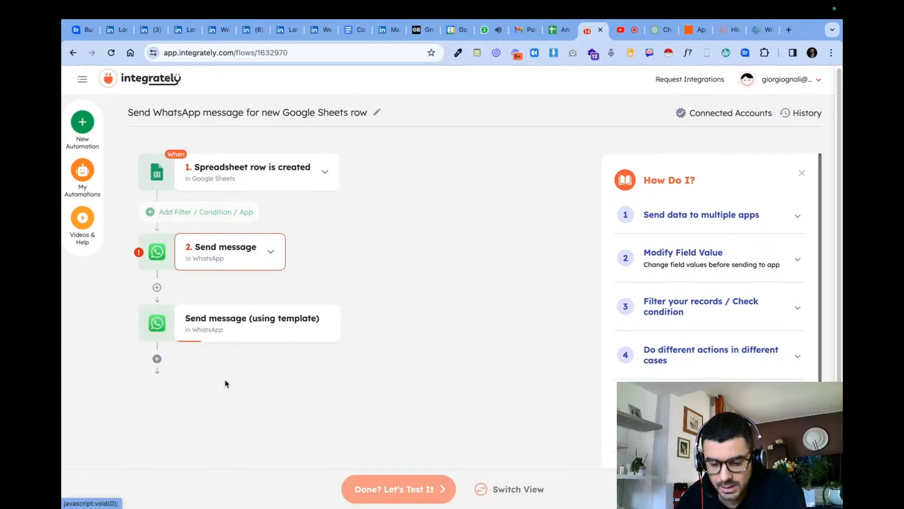
- Delete the plain WhatsApp Send message action and select the first WhatsApp connection for the Send message (using template) action
click(272, 256)
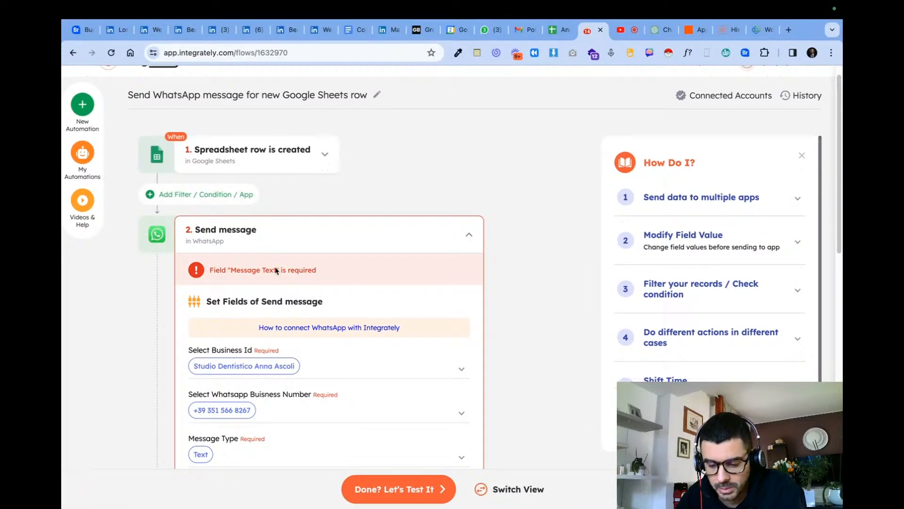
scroll(285, 369, down, 5)
scroll(254, 257, up, 6)
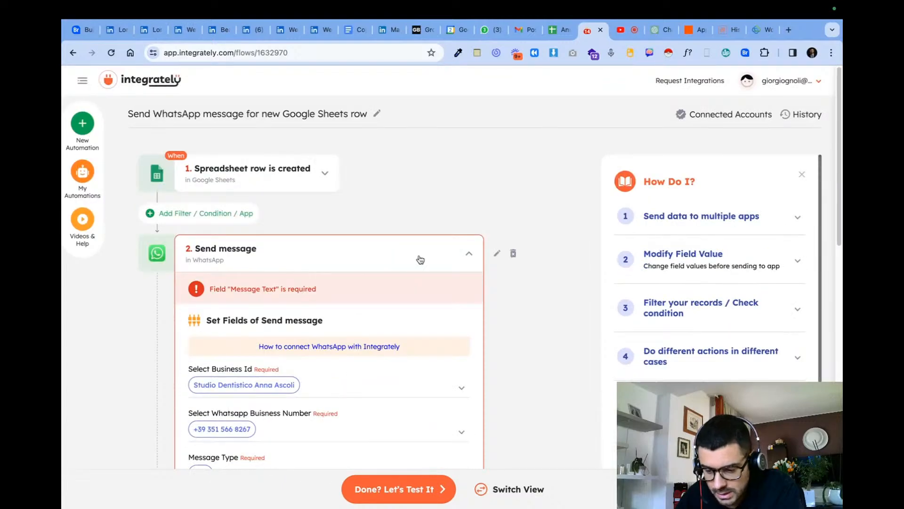
click(514, 254)
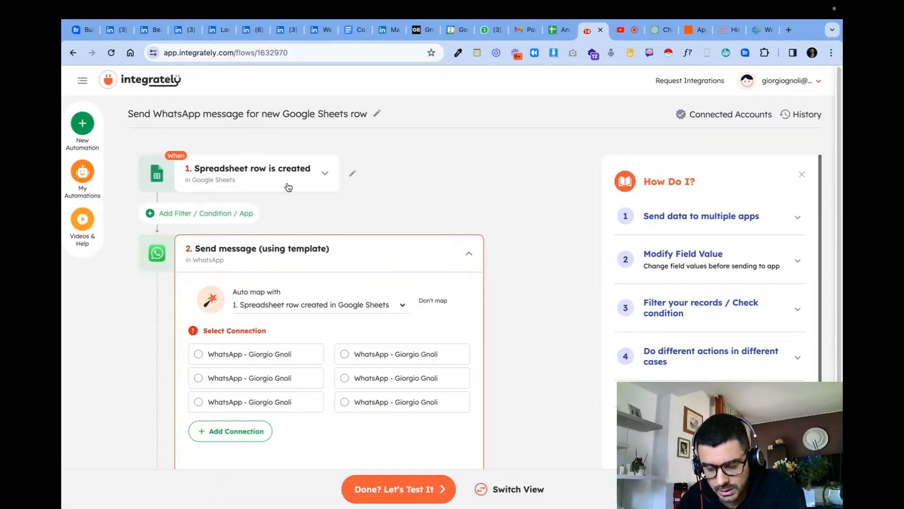
click(255, 351)
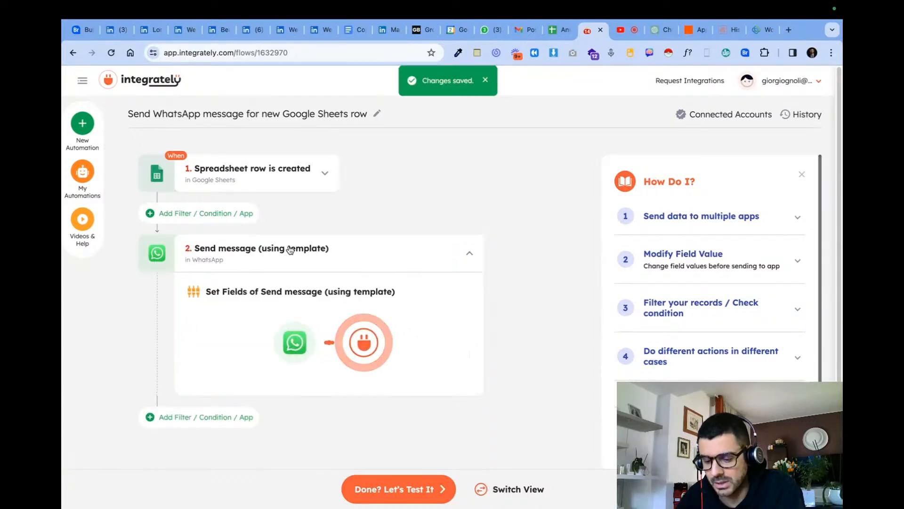
- Open the WhatsApp Manager message templates page in a new browser tab and return to the Integrately automation
click(789, 34)
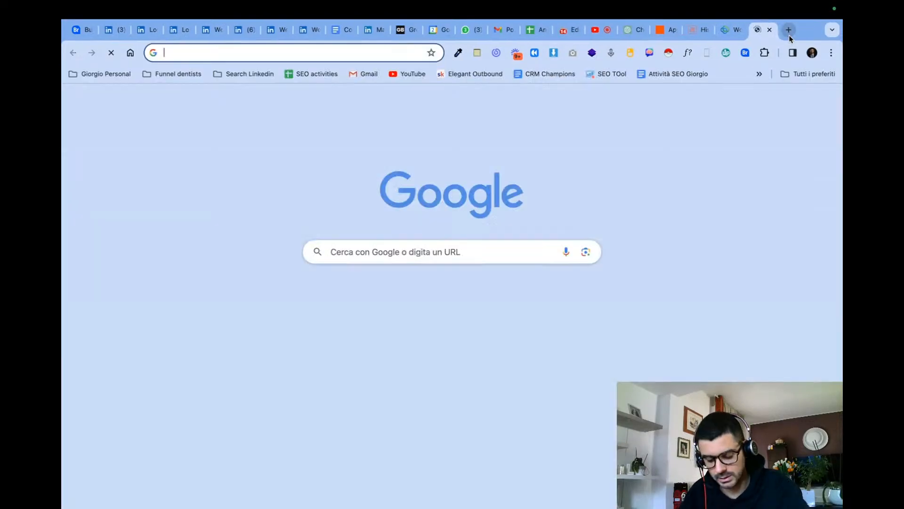
text(what)
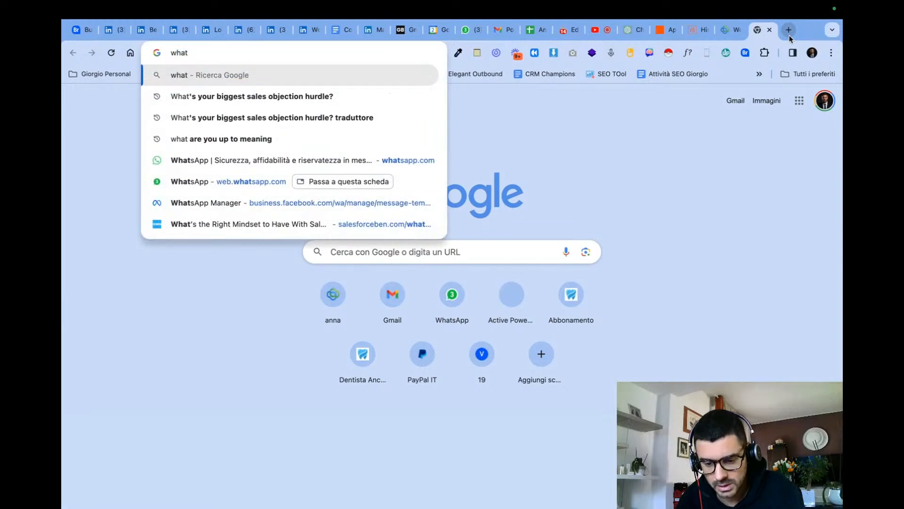
click(363, 202)
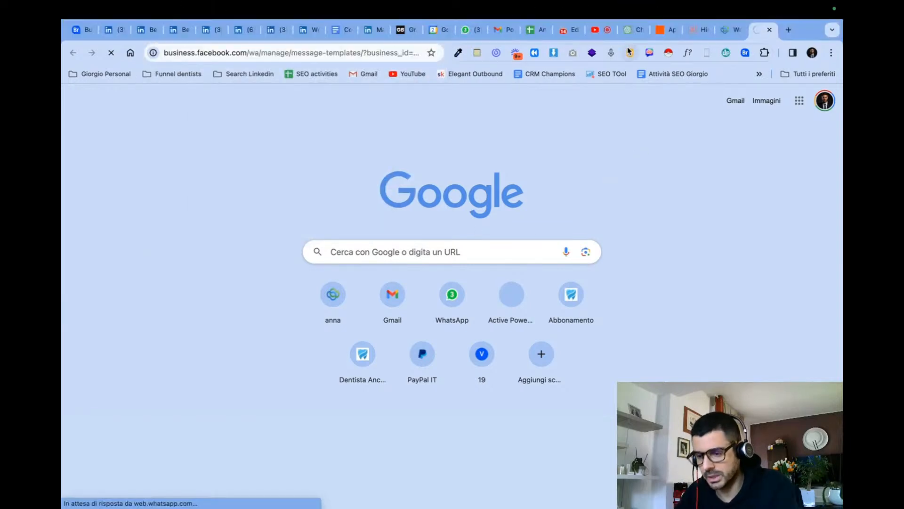
click(605, 36)
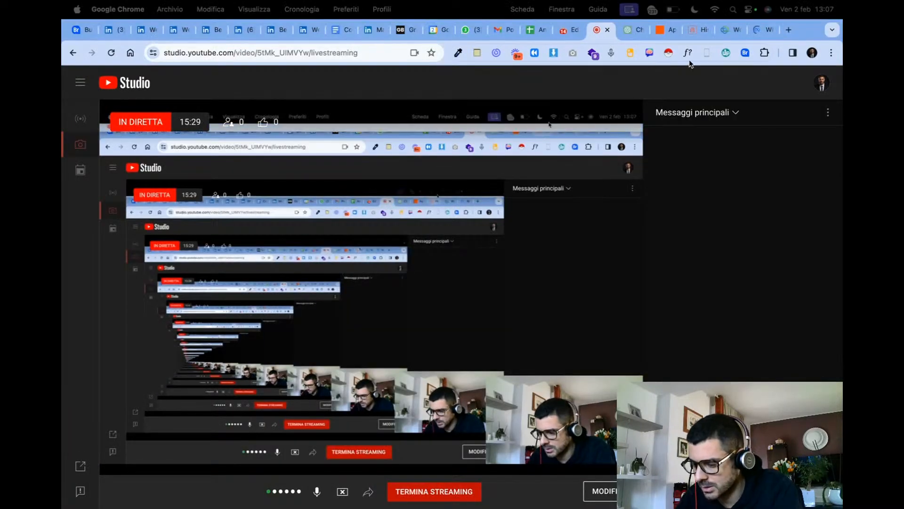
click(660, 30)
click(567, 30)
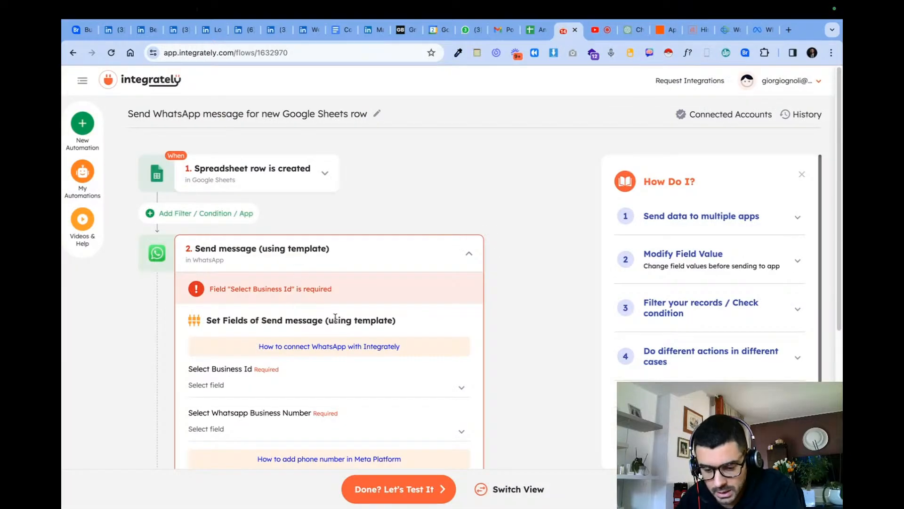
- Set the template action's business ID to Studio Dentistico, choose its WhatsApp business number, and browse the available template IDs
scroll(310, 347, down, 3)
click(265, 250)
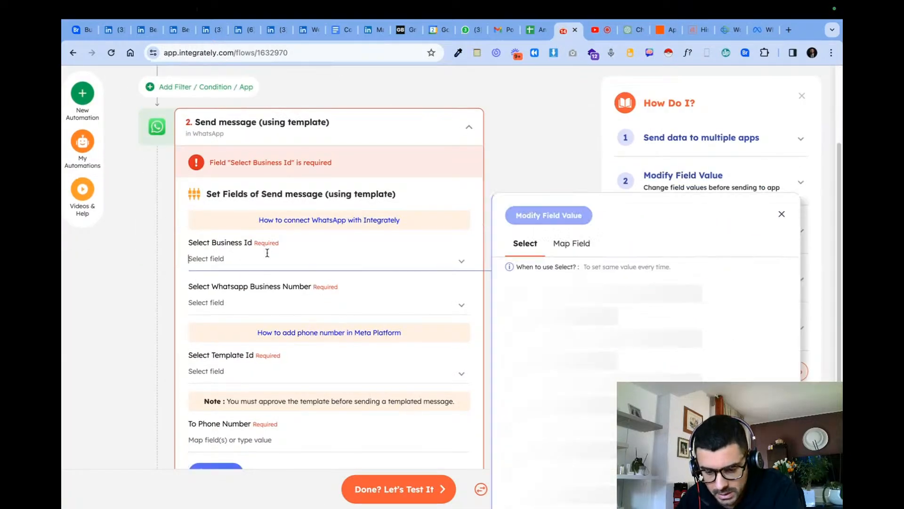
click(565, 318)
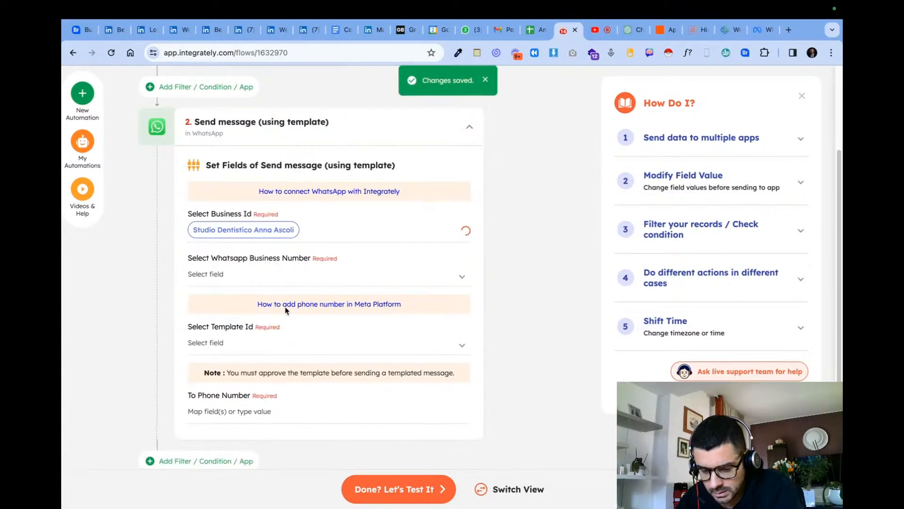
click(273, 297)
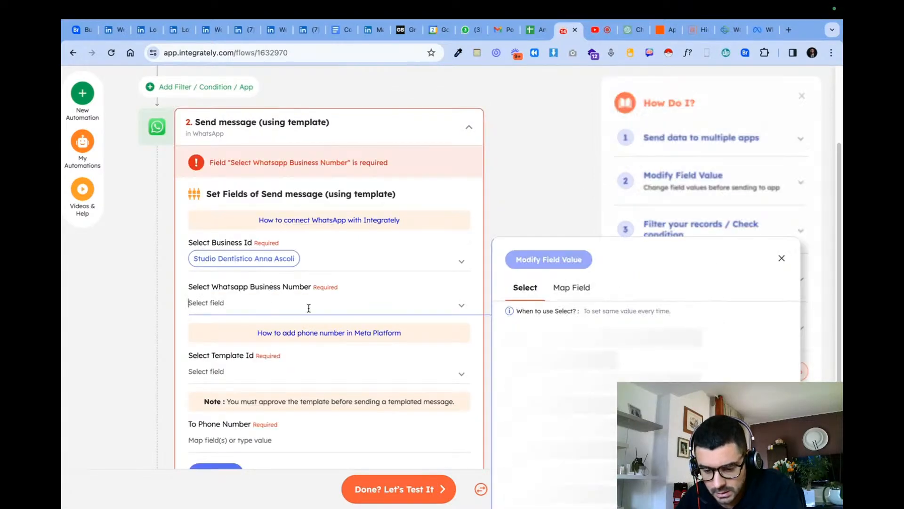
click(577, 367)
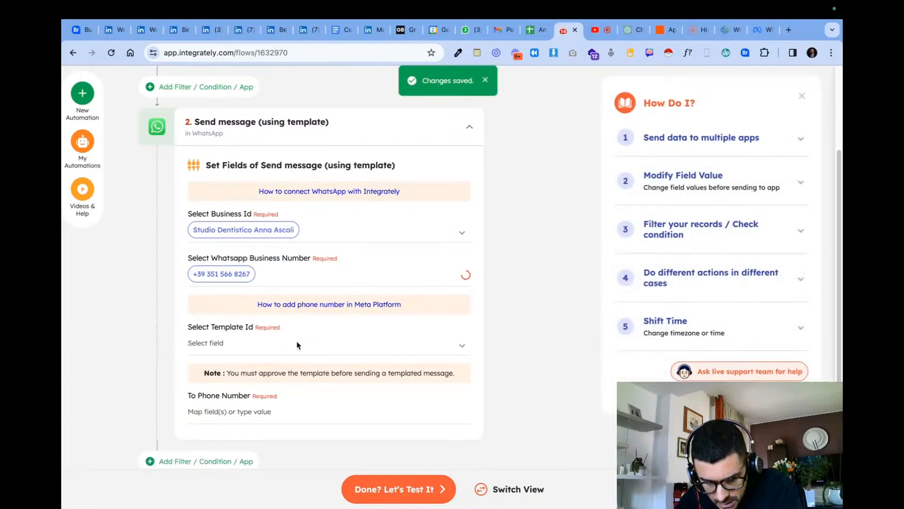
click(301, 365)
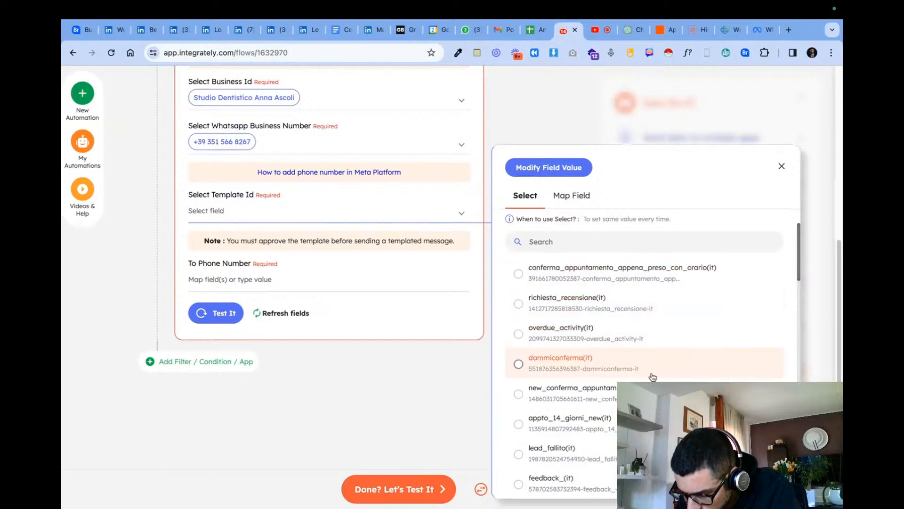
scroll(658, 331, down, 2)
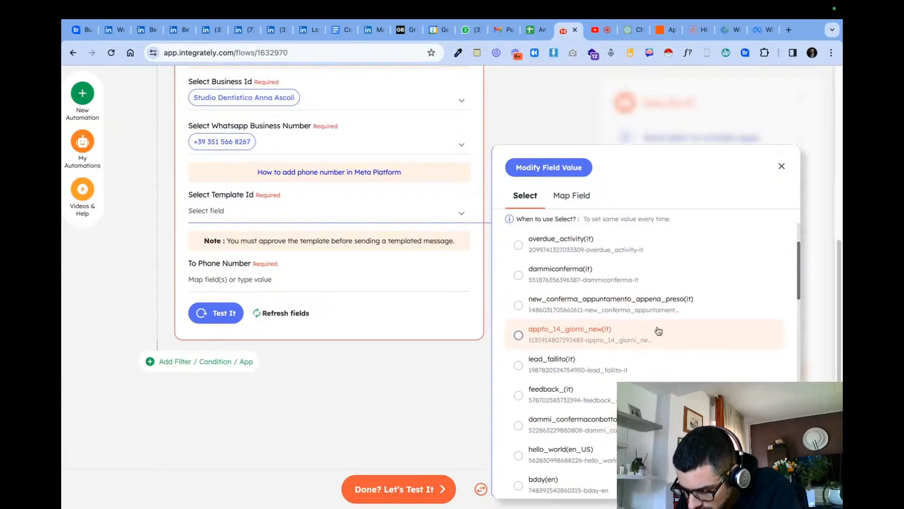
- Switch to WhatsApp Manager, filter the message templates to Italian, and open the details of the dammiconferma template
click(760, 30)
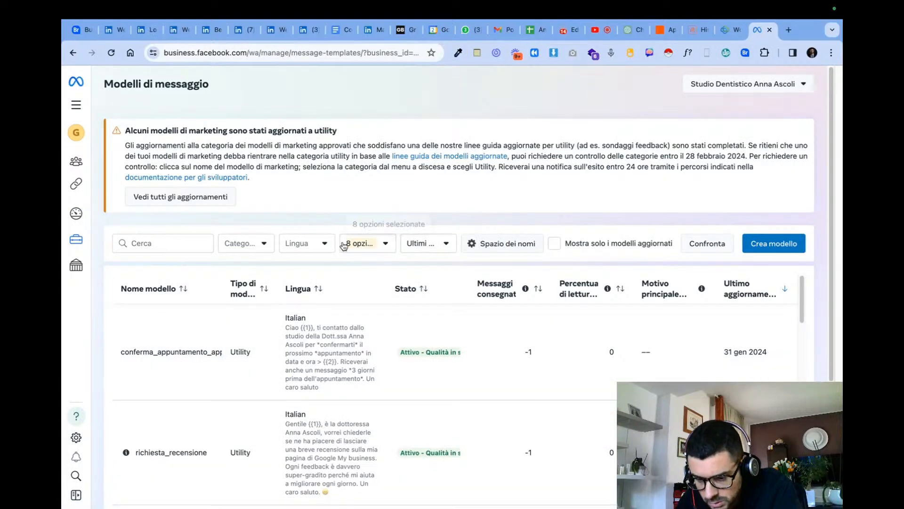
click(344, 244)
click(323, 244)
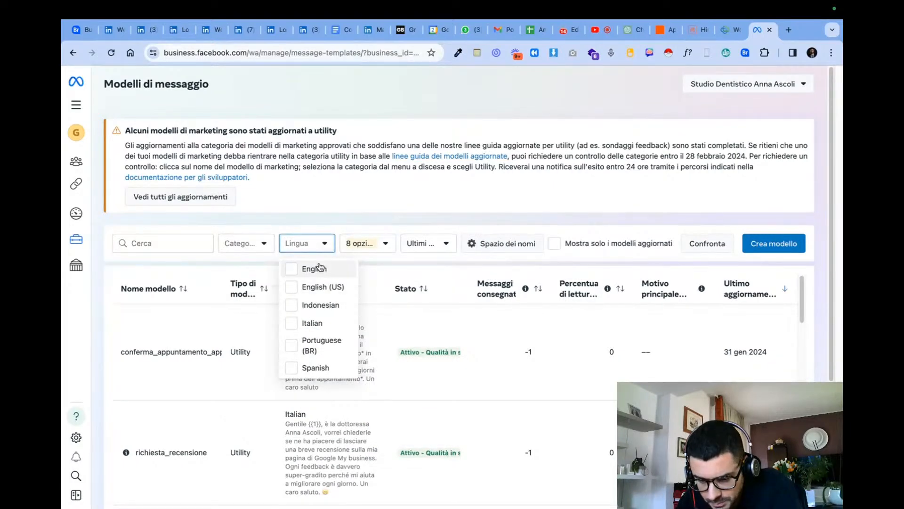
click(316, 323)
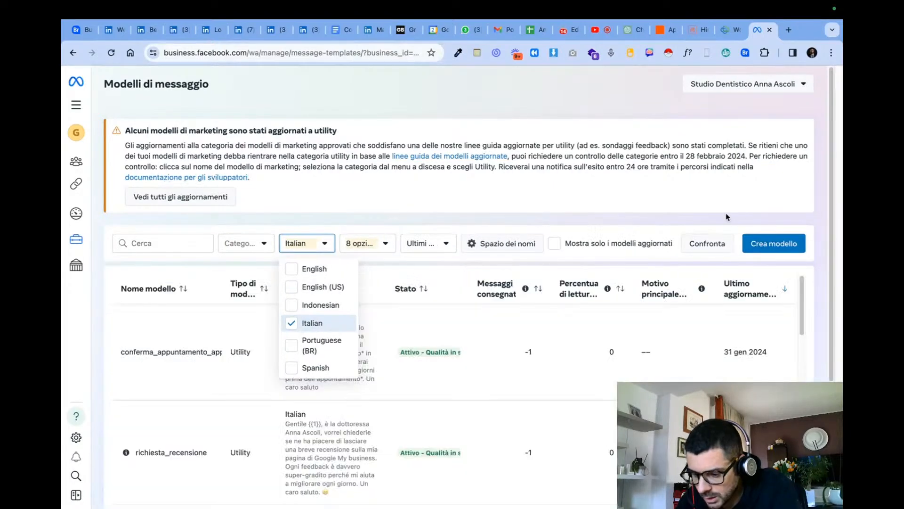
click(824, 320)
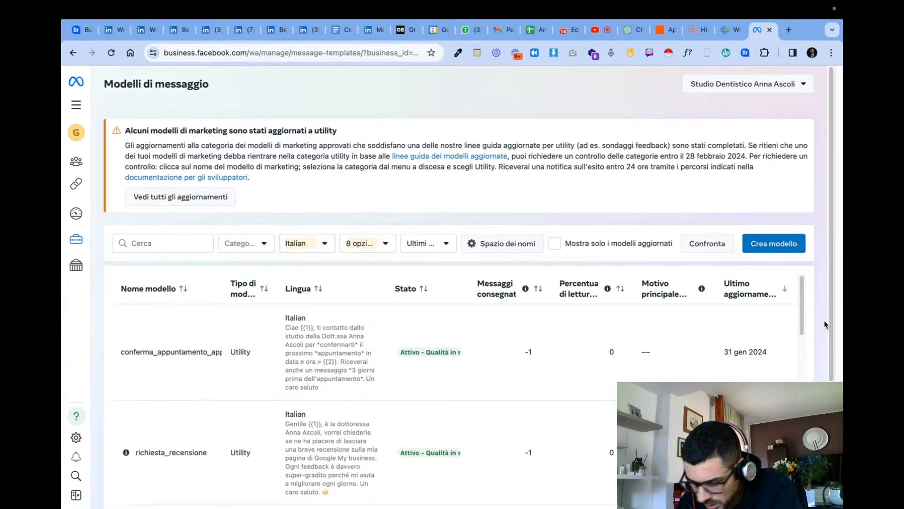
scroll(199, 362, down, 10)
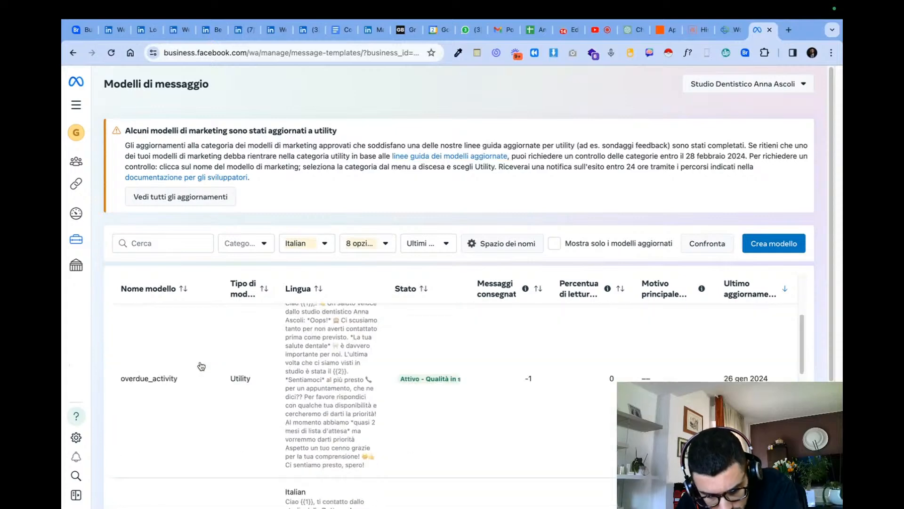
scroll(202, 367, down, 1)
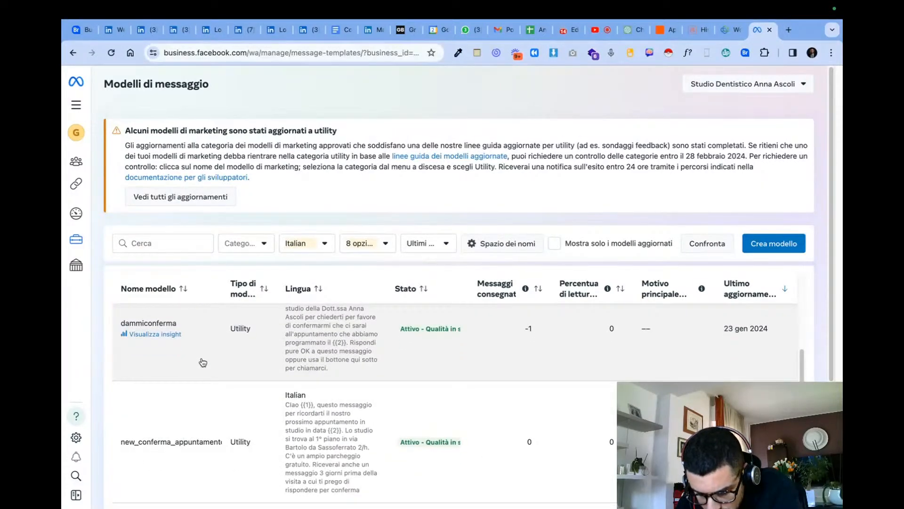
click(203, 362)
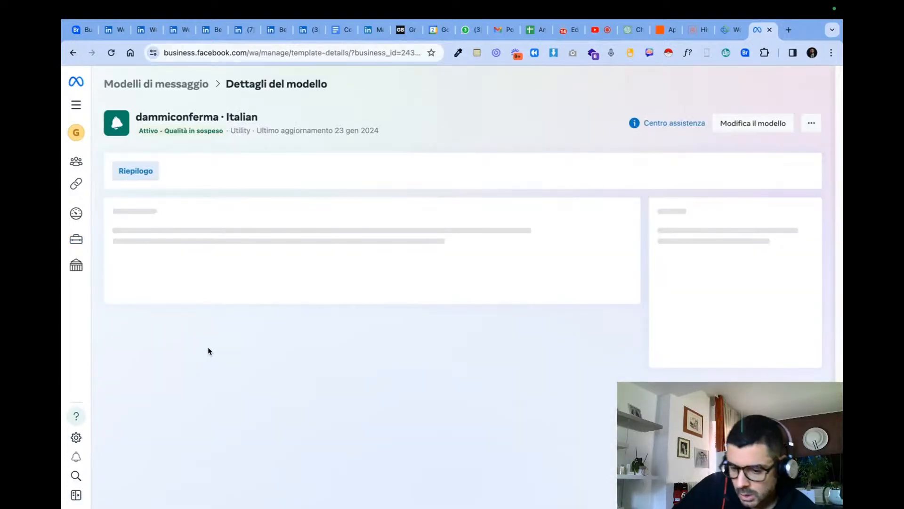
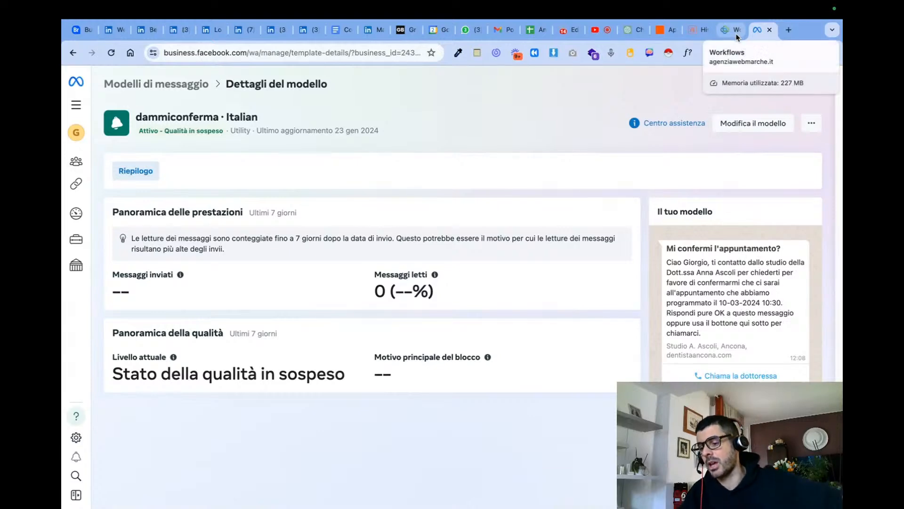
- Check the template's name in WhatsApp Manager, return to the Integrately automation, and choose dammiconferma(it) as the template ID
double_click(181, 116)
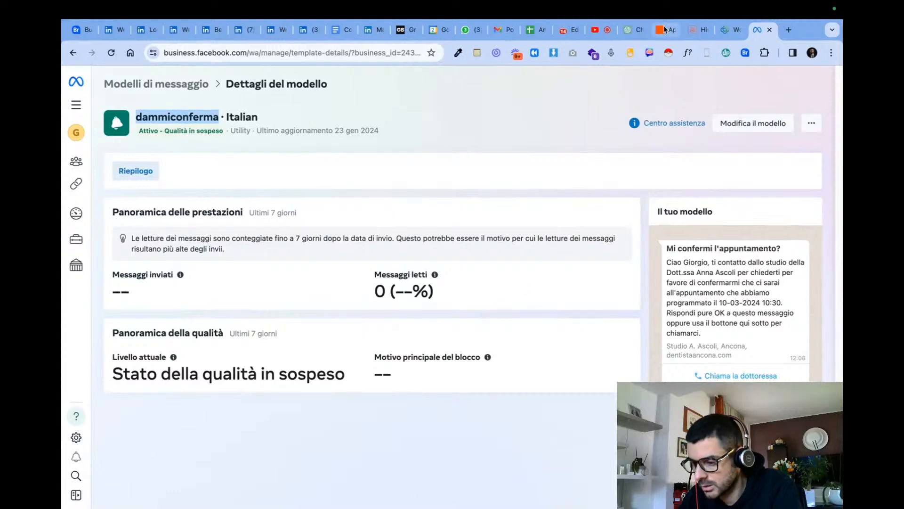
click(568, 32)
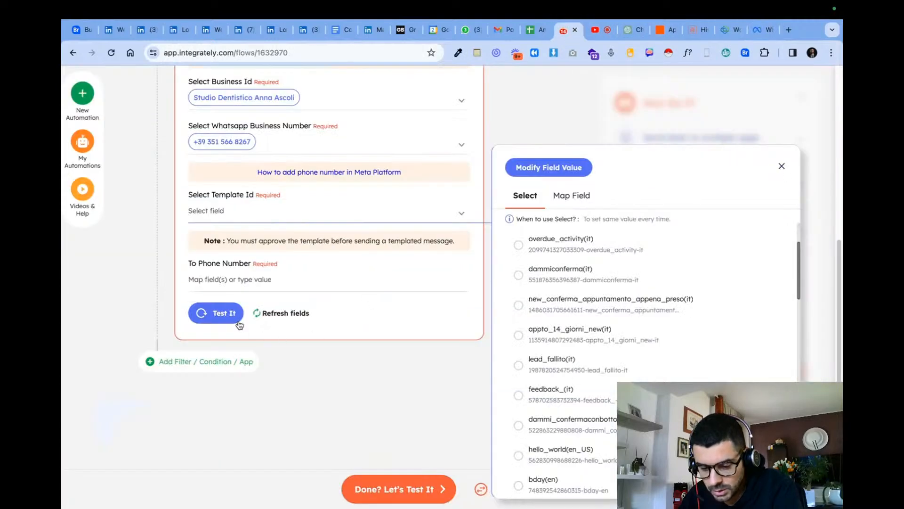
click(585, 276)
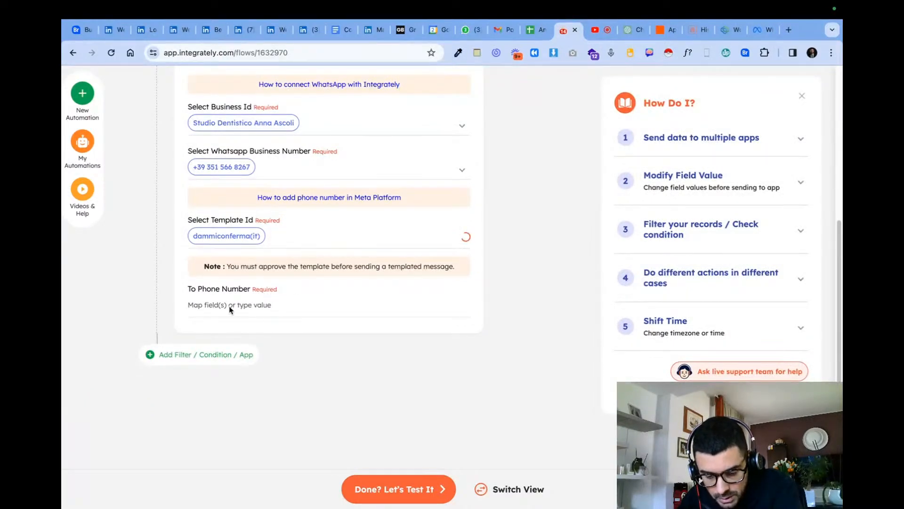
- Set the template action's recipient phone number to the +39 prefix followed by the Telefon field from the Google Sheets row
scroll(235, 367, down, 1)
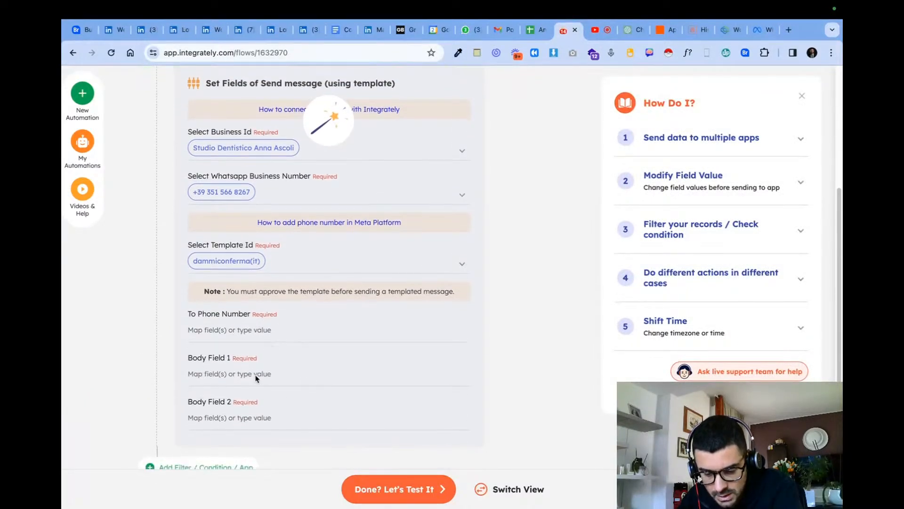
click(214, 331)
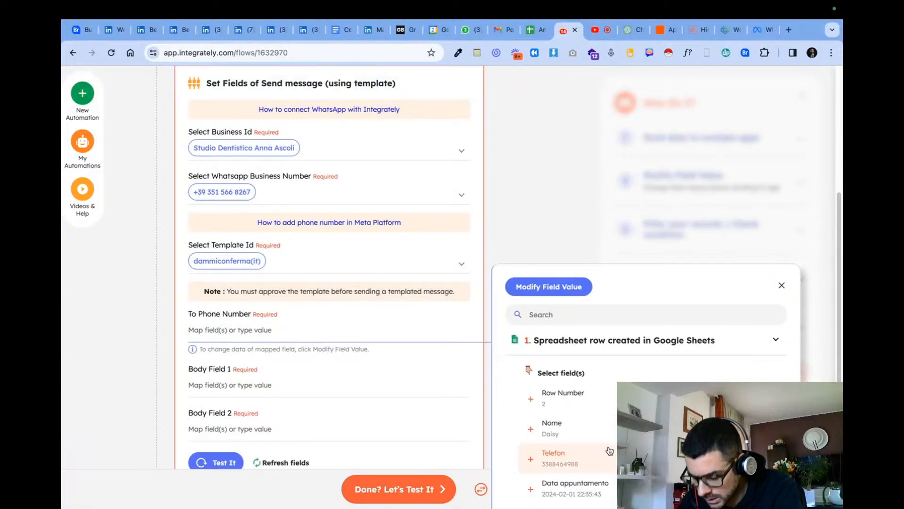
text(+39)
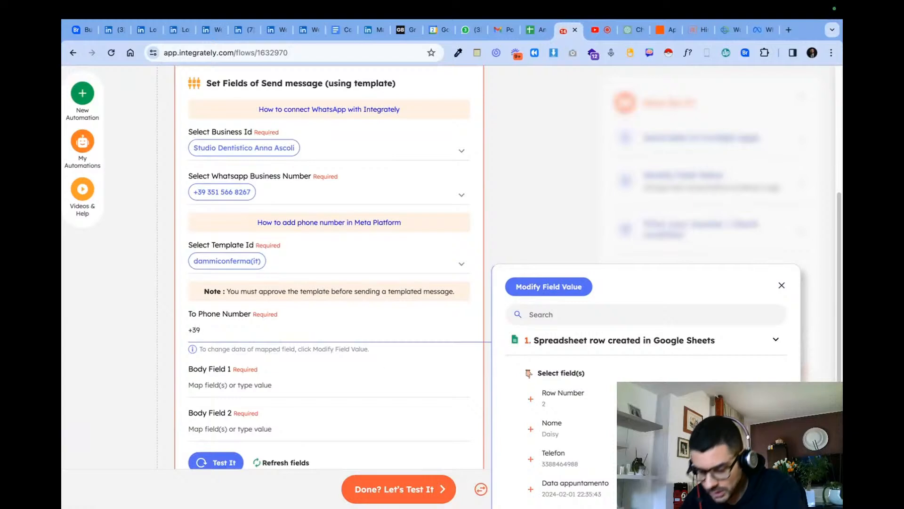
click(601, 461)
- Map Body Field 1 to the Nome column and Body Field 2 to the Data appuntamento column
click(257, 385)
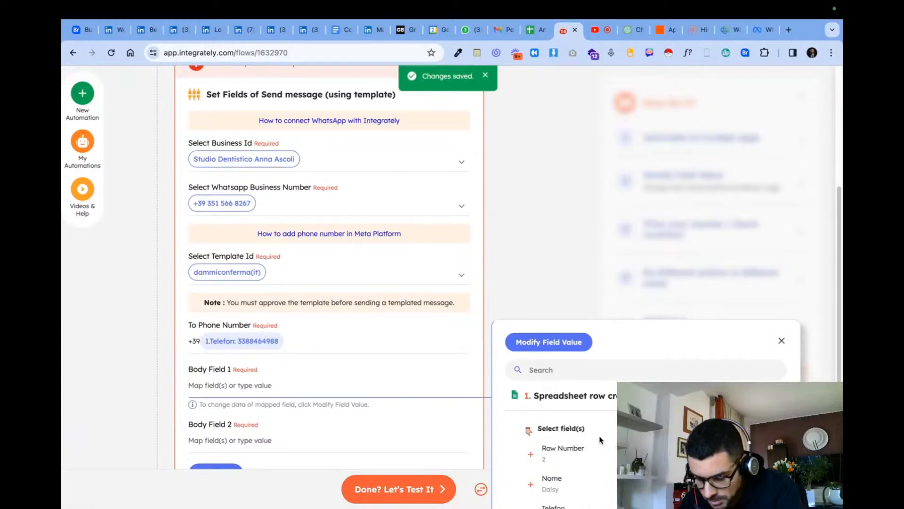
scroll(597, 456, down, 1)
click(597, 456)
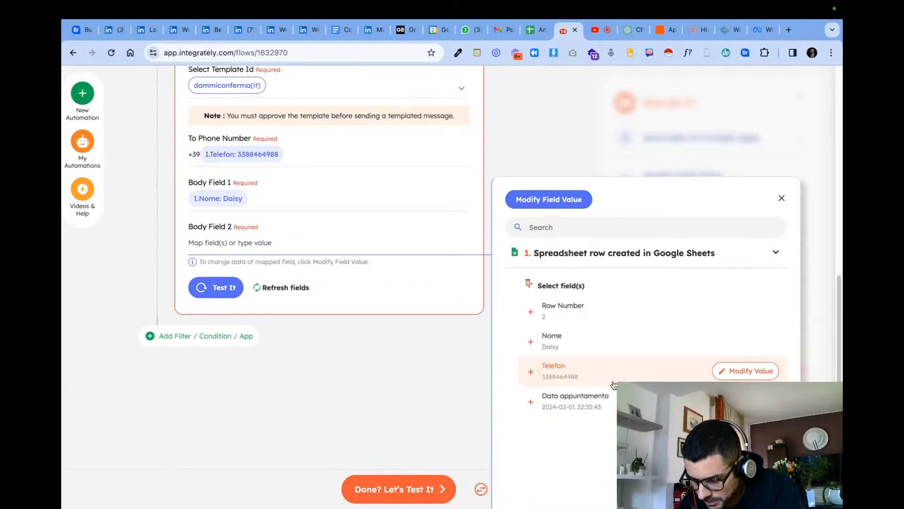
click(612, 402)
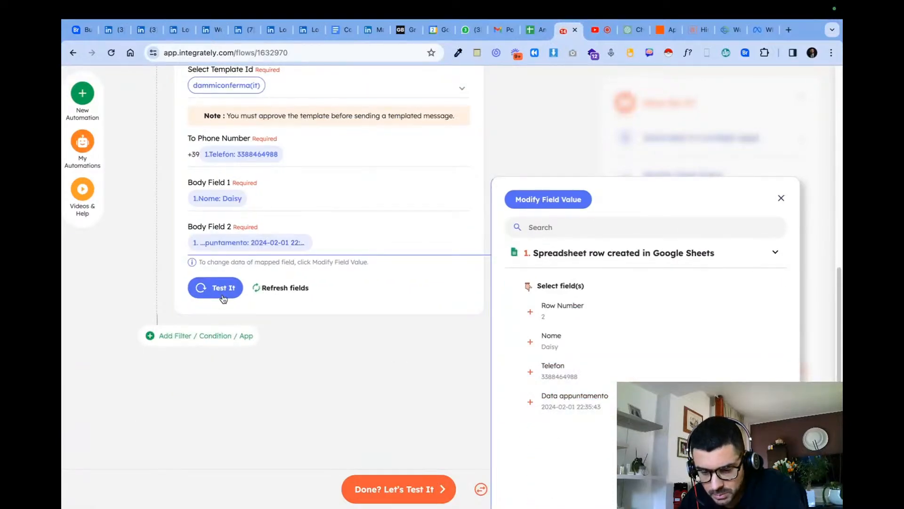
- Test the WhatsApp template action and turn on the automation
click(223, 296)
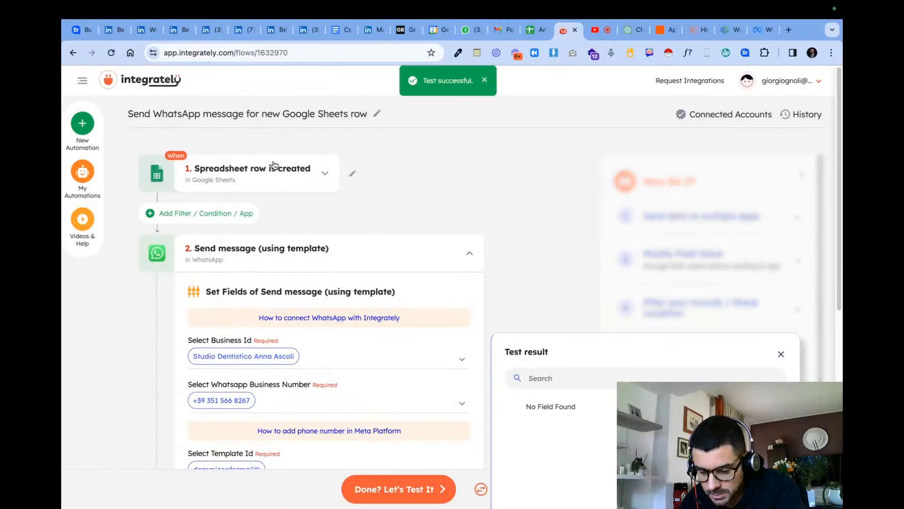
scroll(322, 232, down, 5)
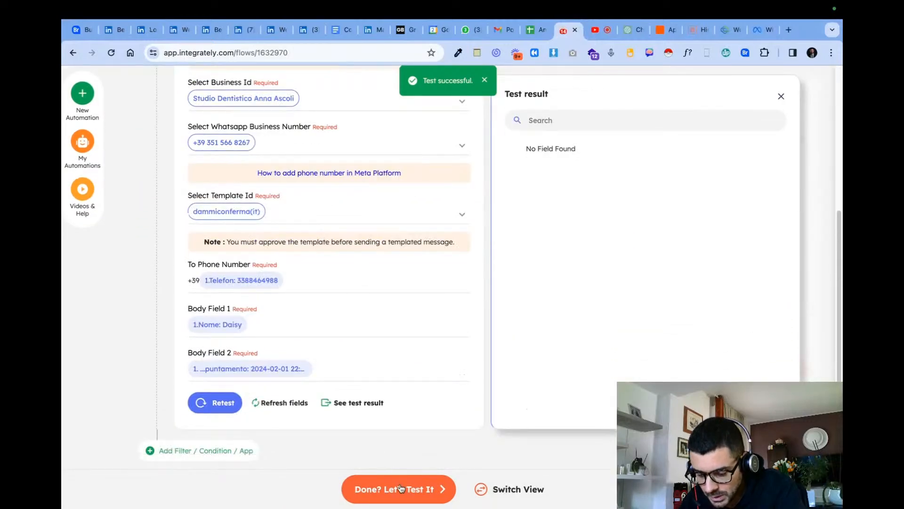
click(400, 488)
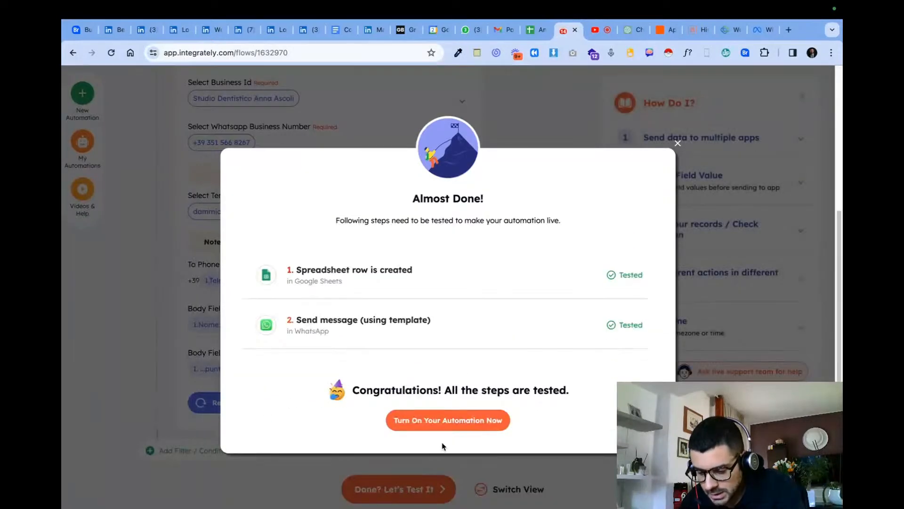
click(448, 422)
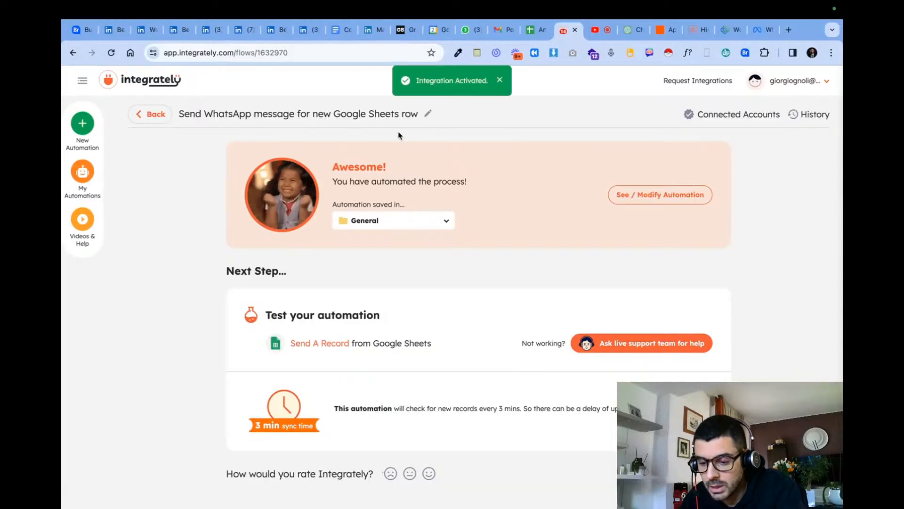
- Rename the automation to the dentist's first name in capitals followed by "| 3 Days reminder" and save the name
click(360, 120)
triple_click(345, 122)
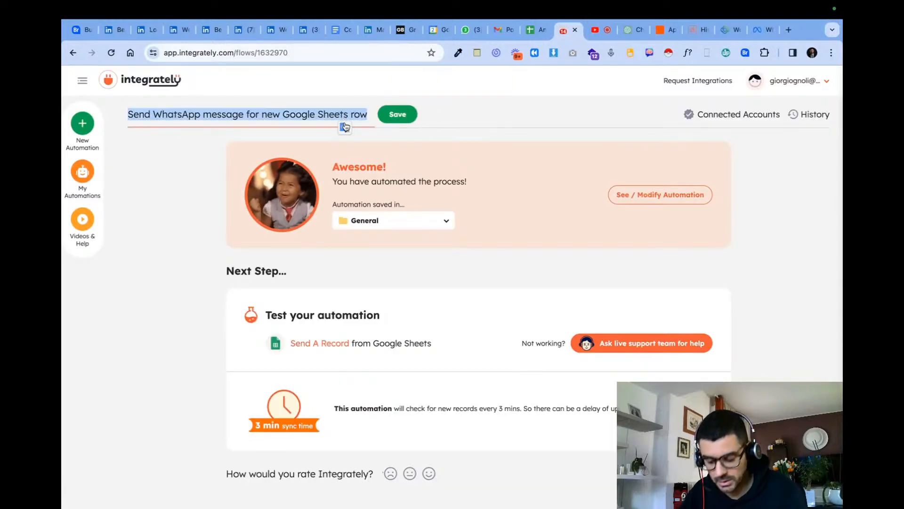
text(03 |)
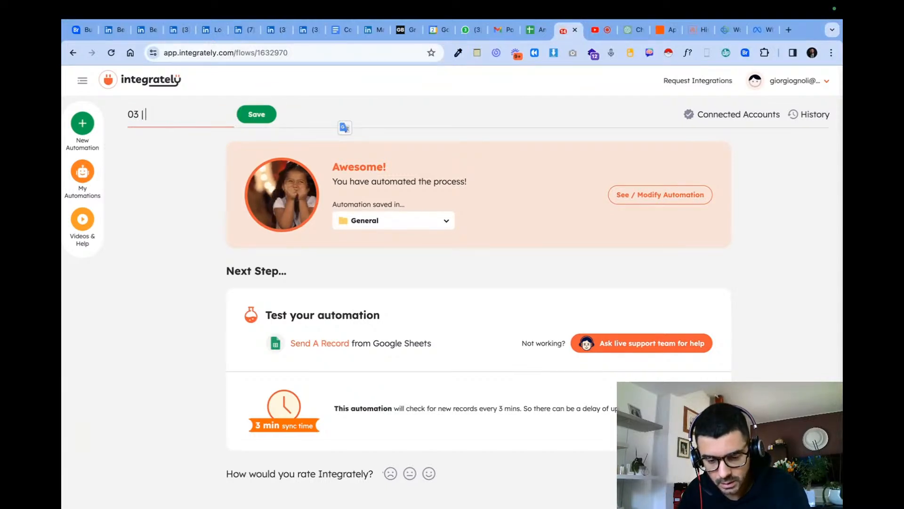
text(ANNA )
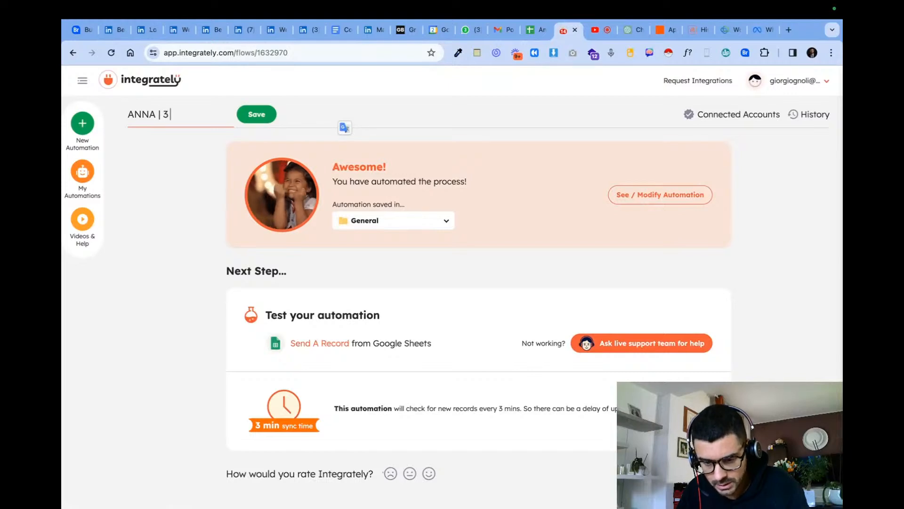
text(| 3 Days reminder)
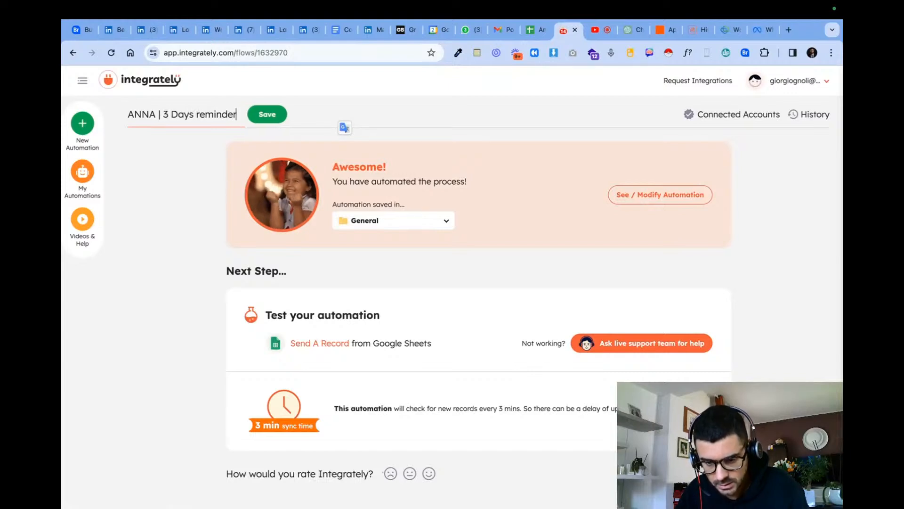
click(276, 118)
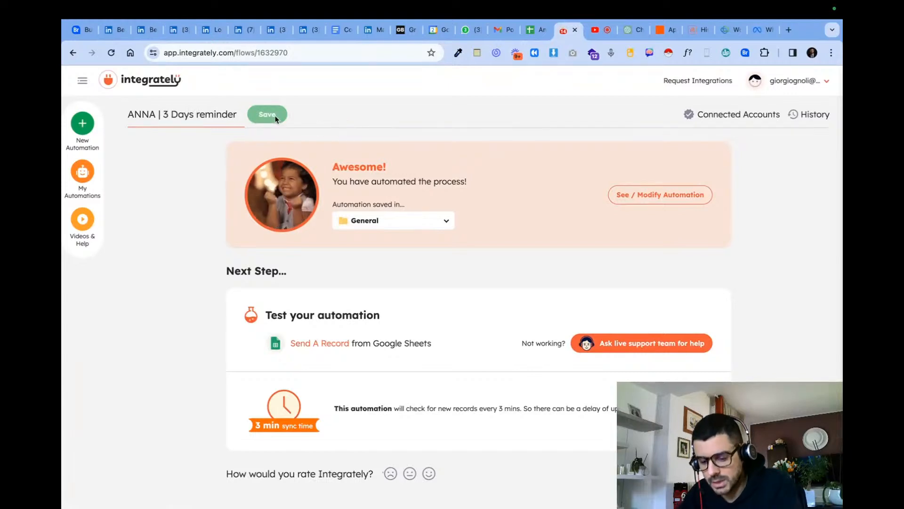
- Review the CRM workflow's e-mail task, the Zapier parser history and the Appuntamento a 3 gg Zap, and view Integrately's automation folders
click(725, 29)
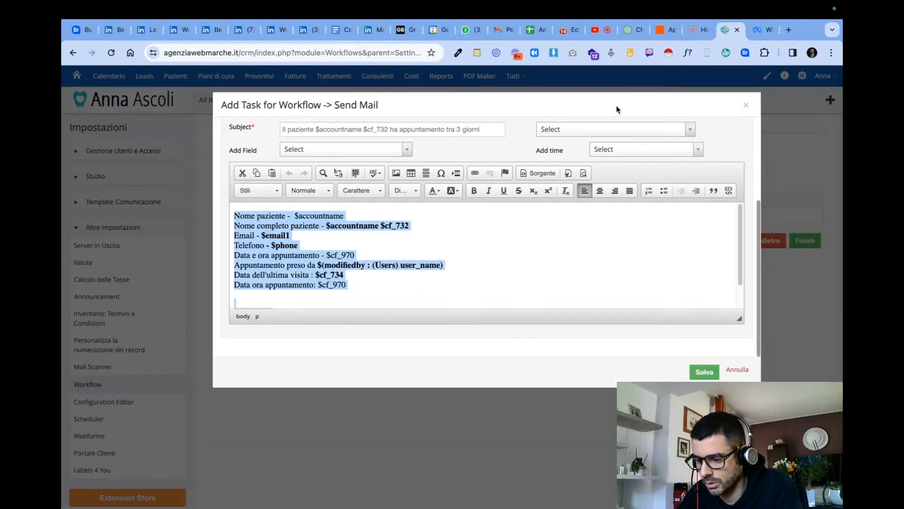
click(692, 33)
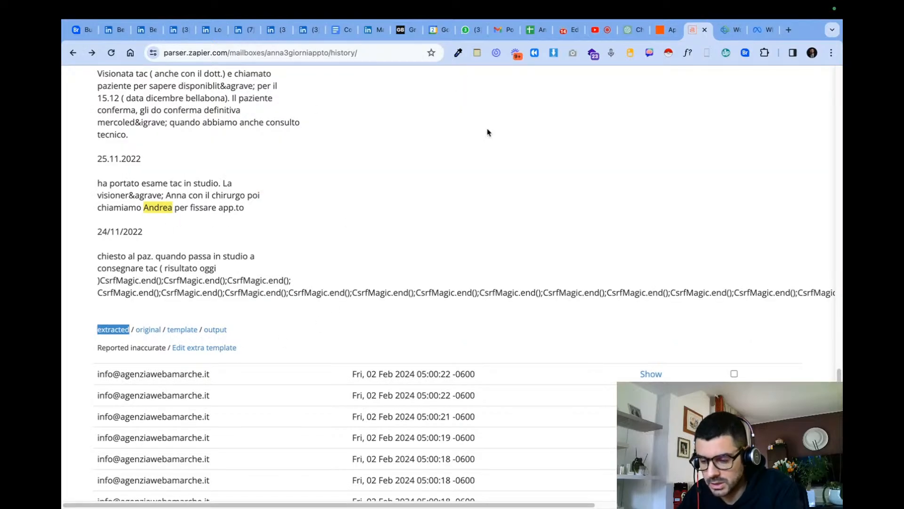
click(660, 31)
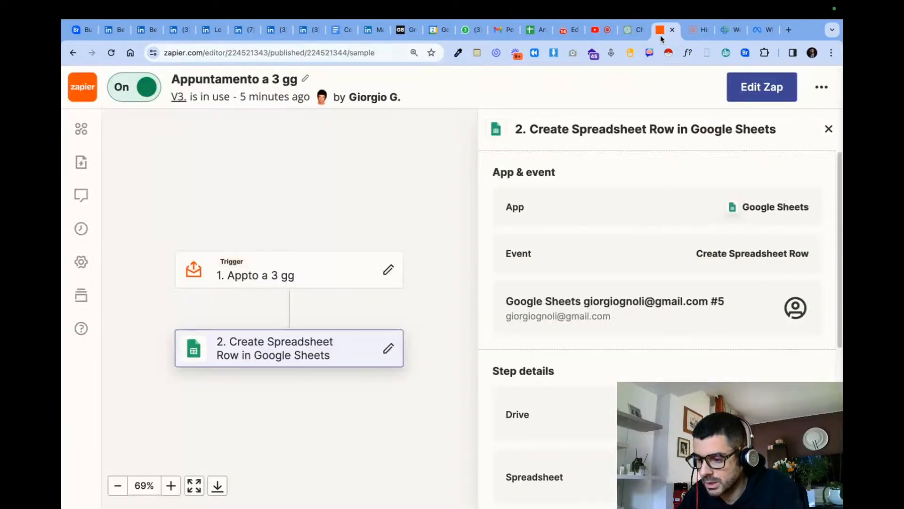
click(633, 30)
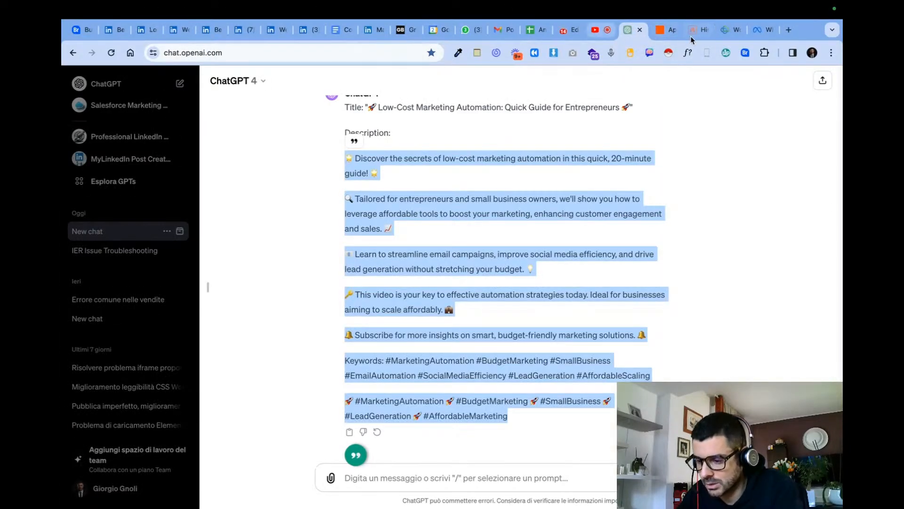
click(691, 32)
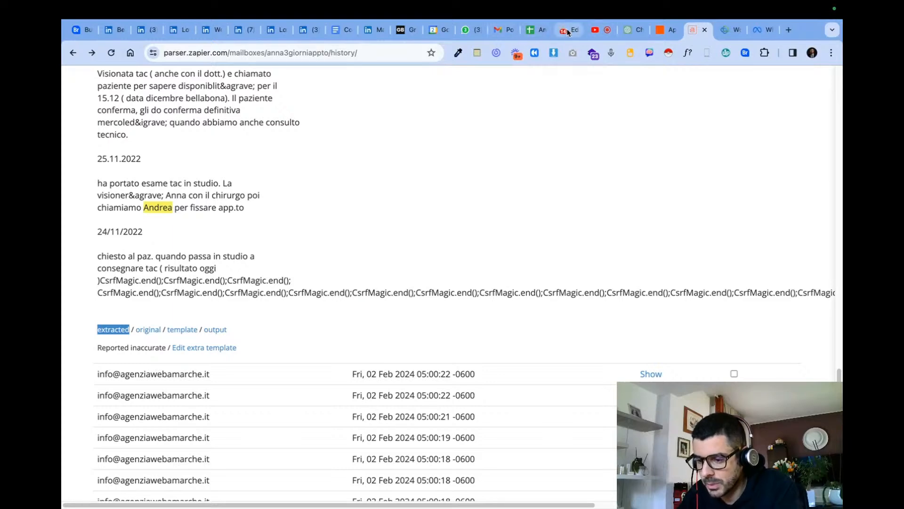
click(569, 30)
click(393, 220)
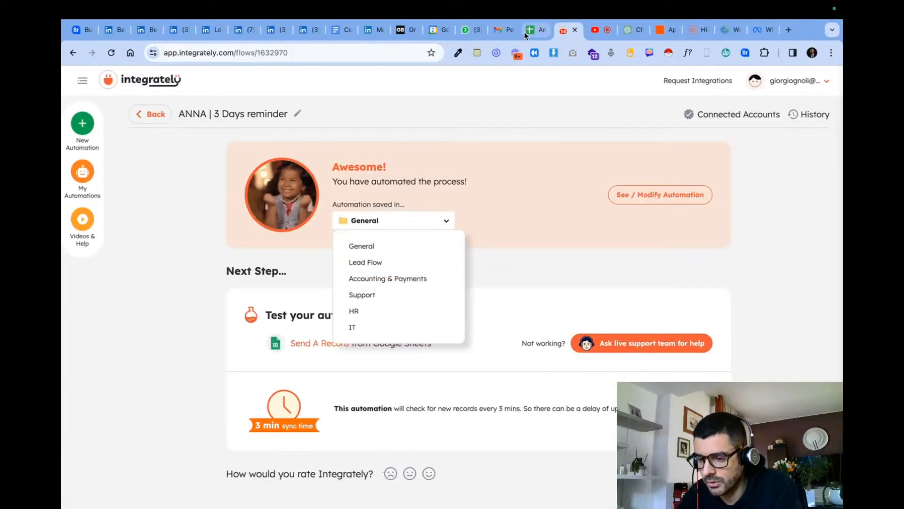
- Switch to the Appto tra 3 giorni sheet in Google Sheets and paste the copied appointment record as text into the browser's address bar
click(536, 29)
click(117, 160)
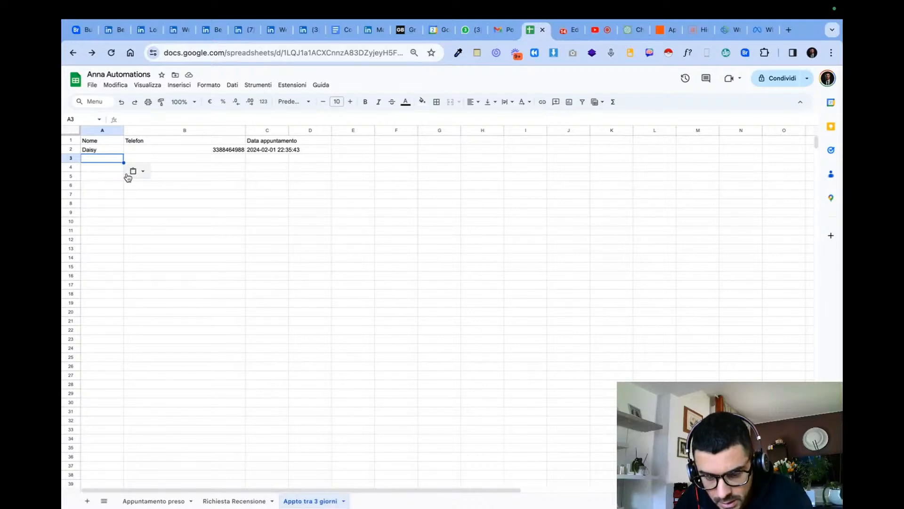
click(259, 54)
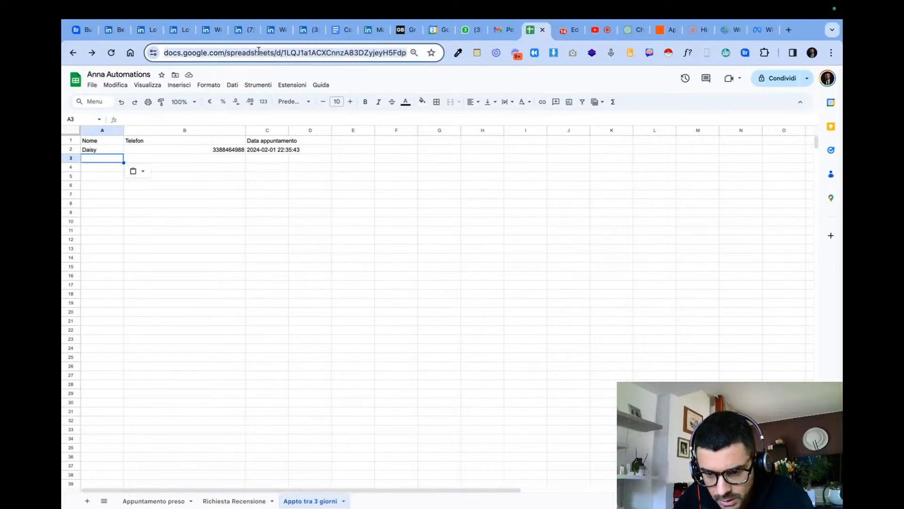
key(ctrl+v)
- Copy the patient's first name from the record in the address bar into cell A3 of the Nome column
click(100, 163)
double_click(177, 53)
key(super+c)
click(111, 159)
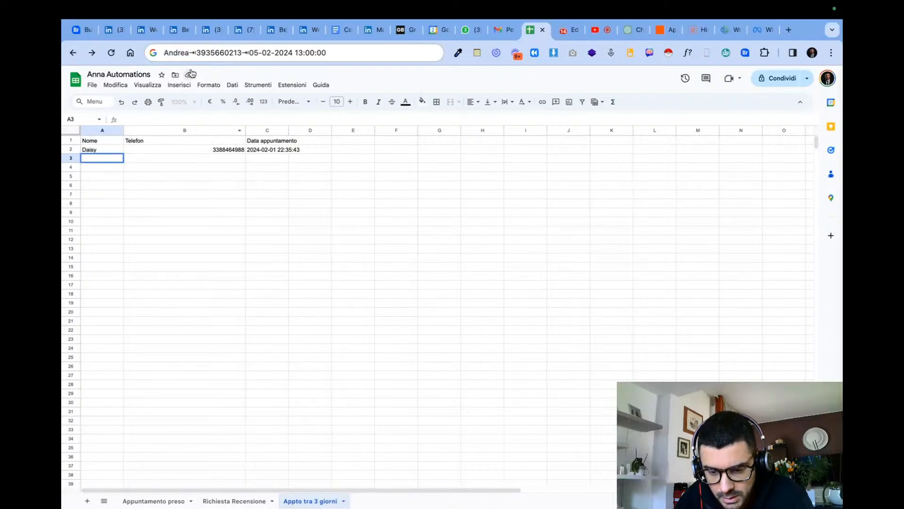
click(181, 53)
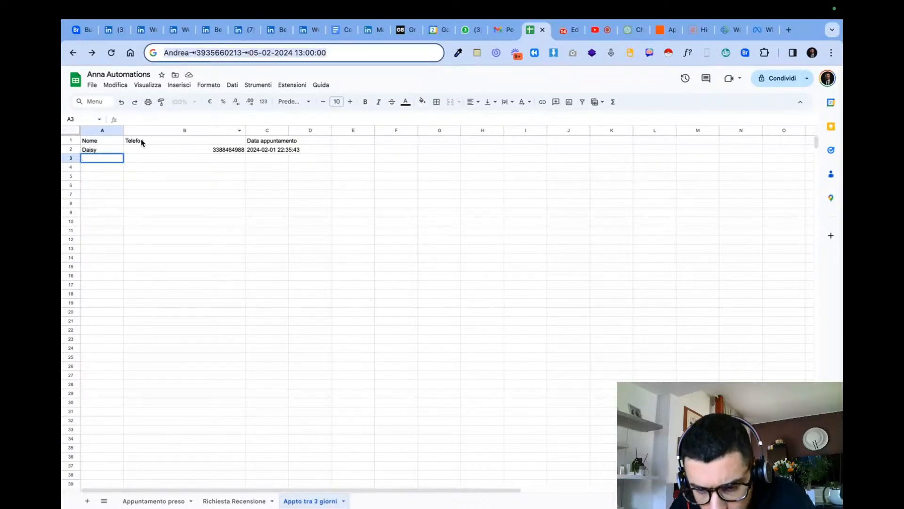
double_click(182, 58)
key(super+v)
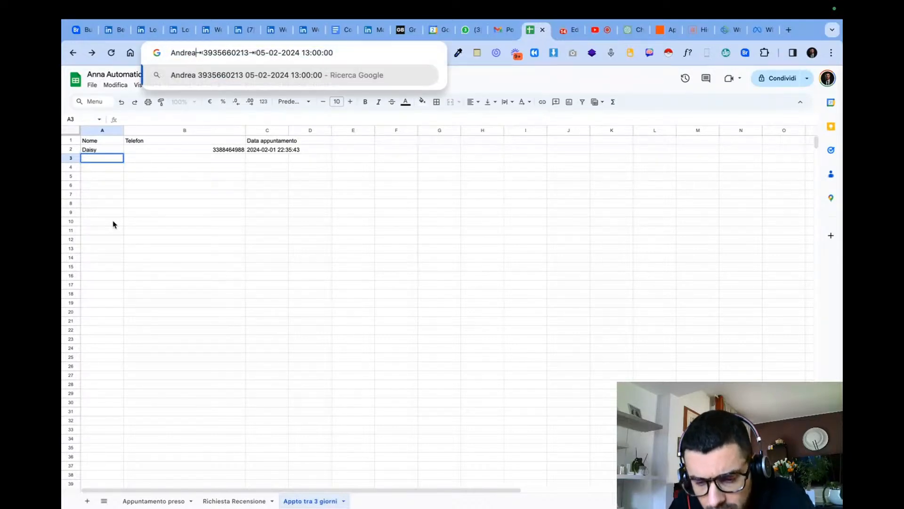
double_click(223, 53)
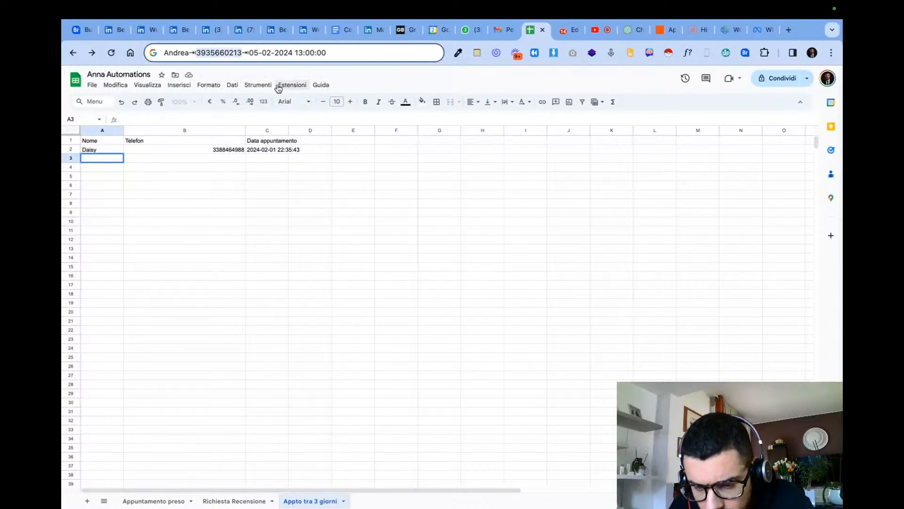
double_click(112, 156)
click(189, 52)
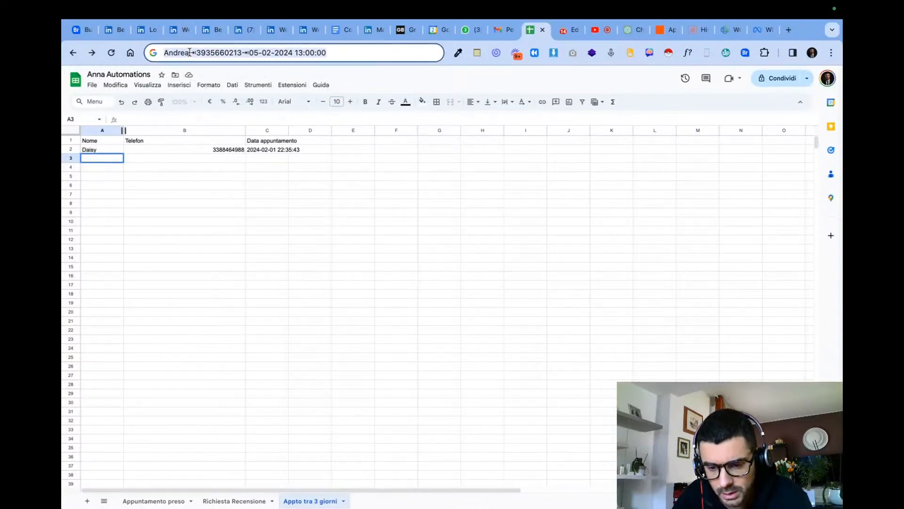
double_click(109, 159)
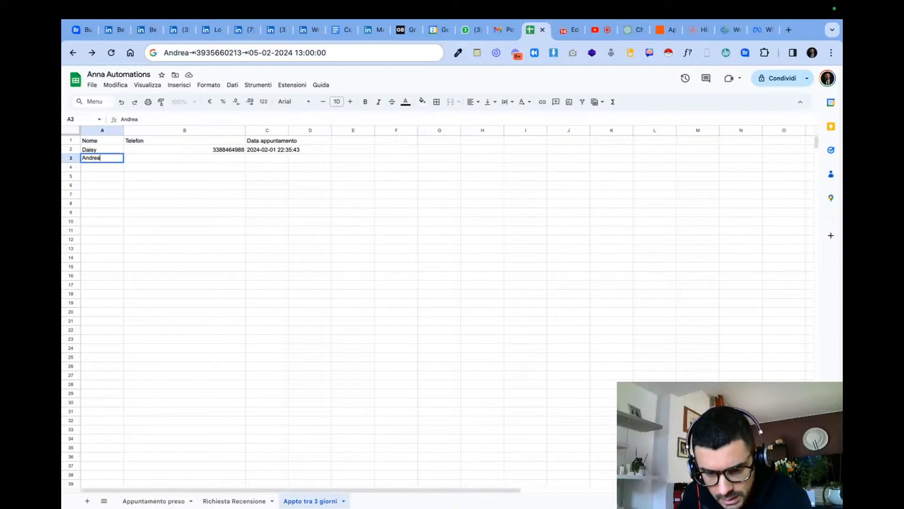
click(211, 52)
double_click(211, 52)
key(ctrl+c)
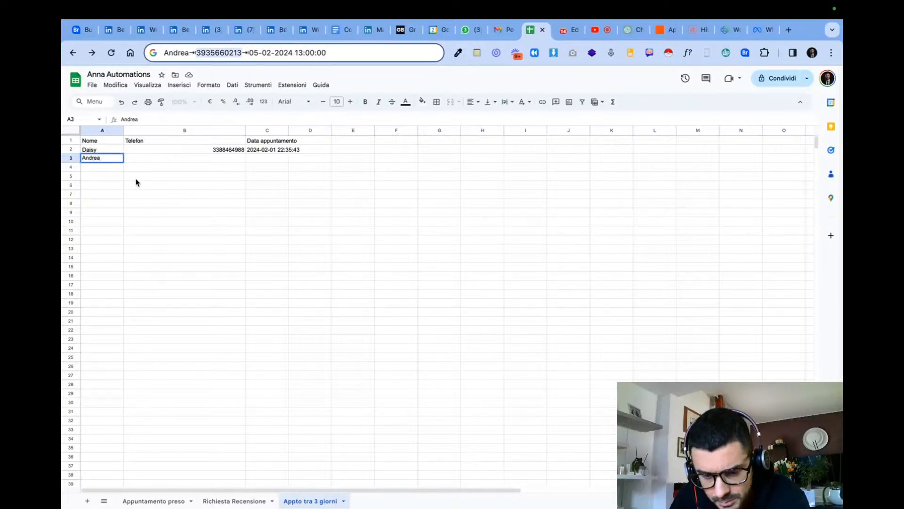
double_click(144, 159)
key(ctrl+v)
drag(326, 52, 267, 52)
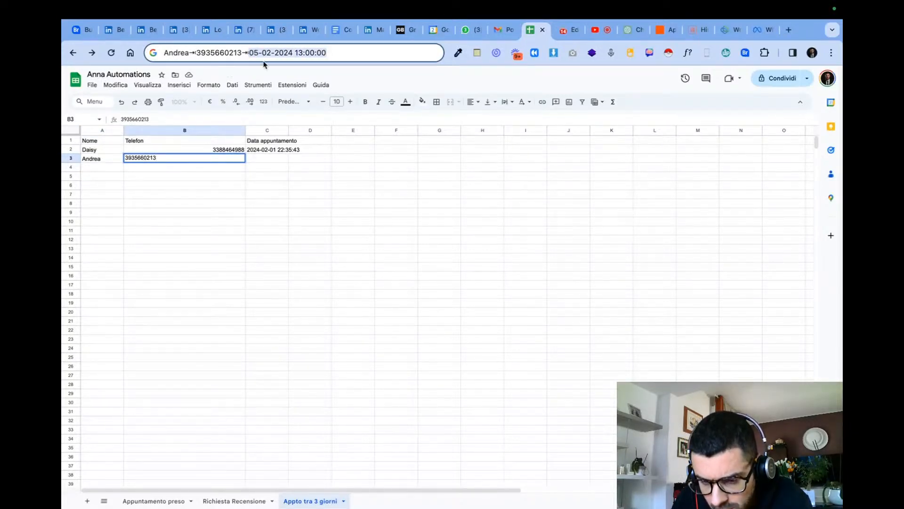
double_click(264, 159)
key(ctrl+v)
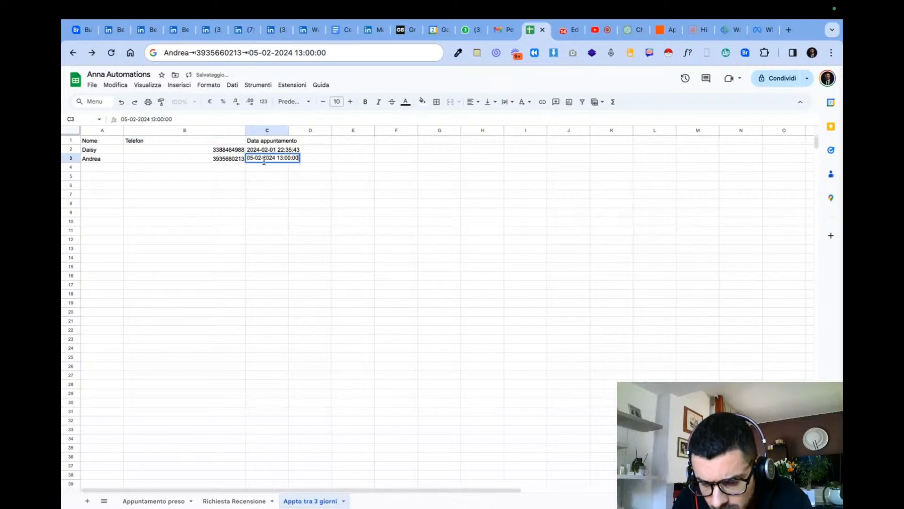
- Finish cell C3, and enter a test patient's first name in A4 and phone number in B4
key(Return)
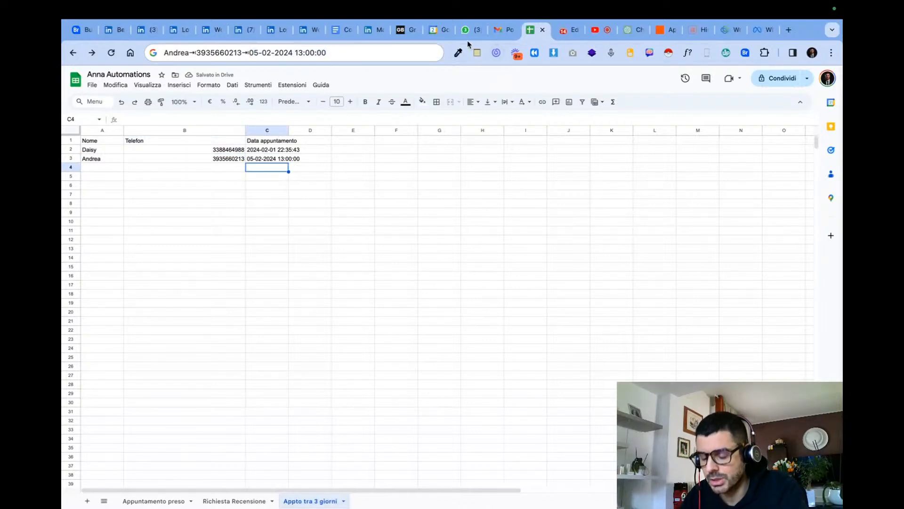
click(117, 169)
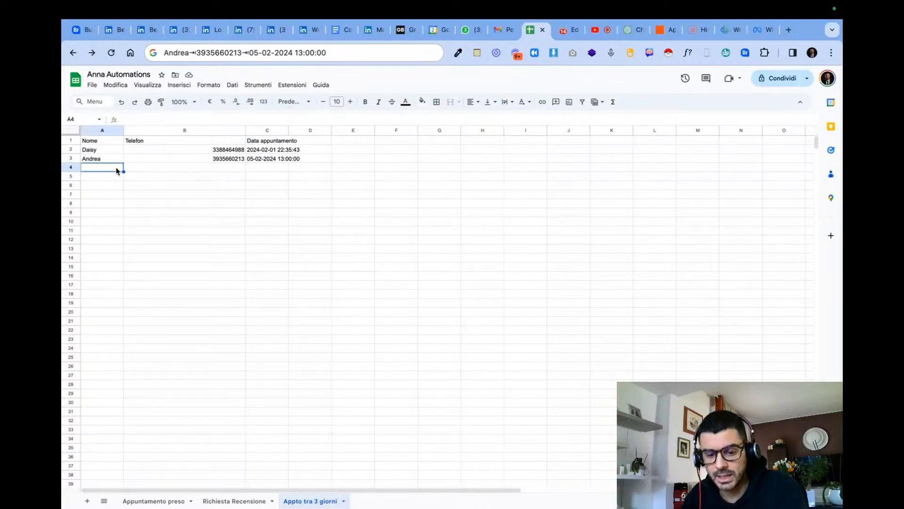
text(Giorgio)
key(Tab)
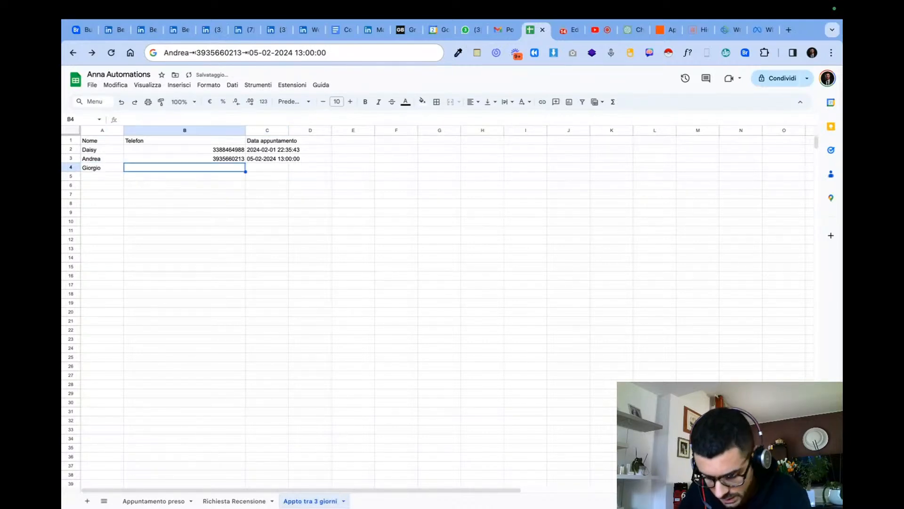
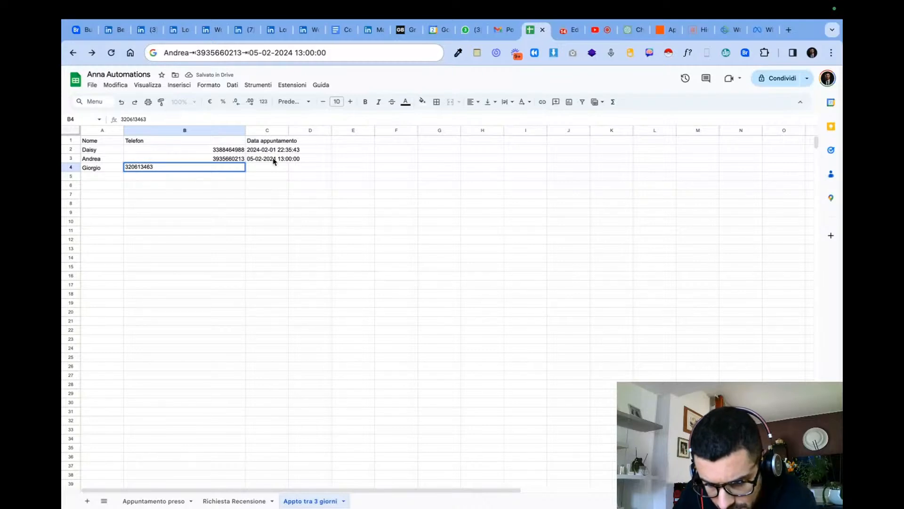
click(274, 162)
key(ctrl+c)
click(277, 170)
double_click(238, 170)
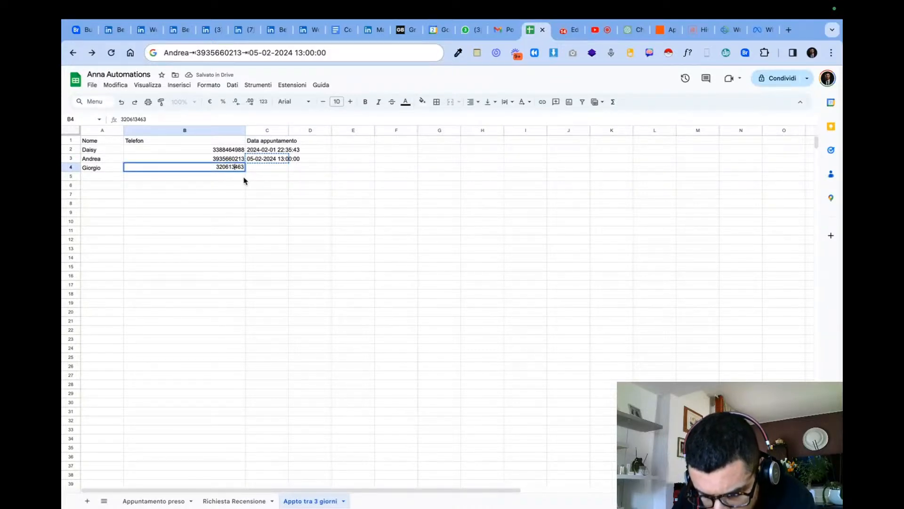
text(3)
click(264, 170)
key(ctrl+v)
key(Return)
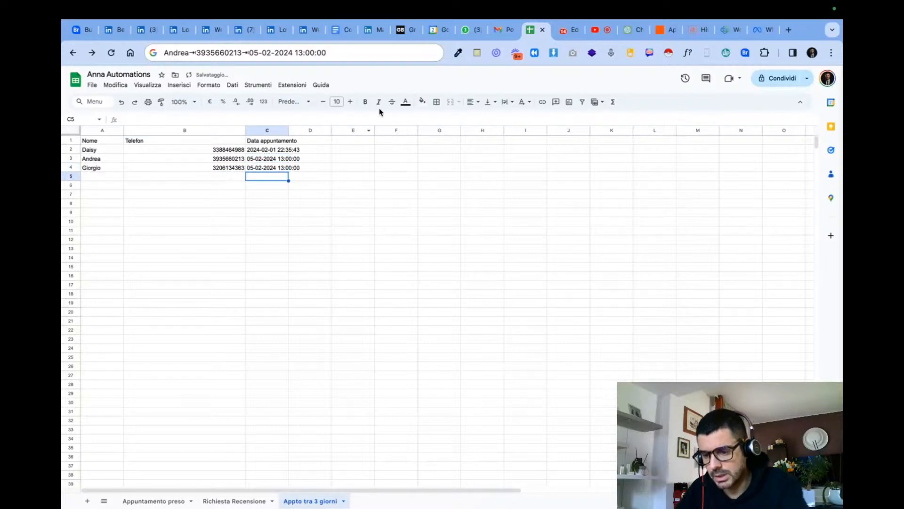
- Close the open folder list in Integrately's ANNA | 3 Days reminder automation, and add a new blank sheet to the Anna Automations spreadsheet
click(446, 240)
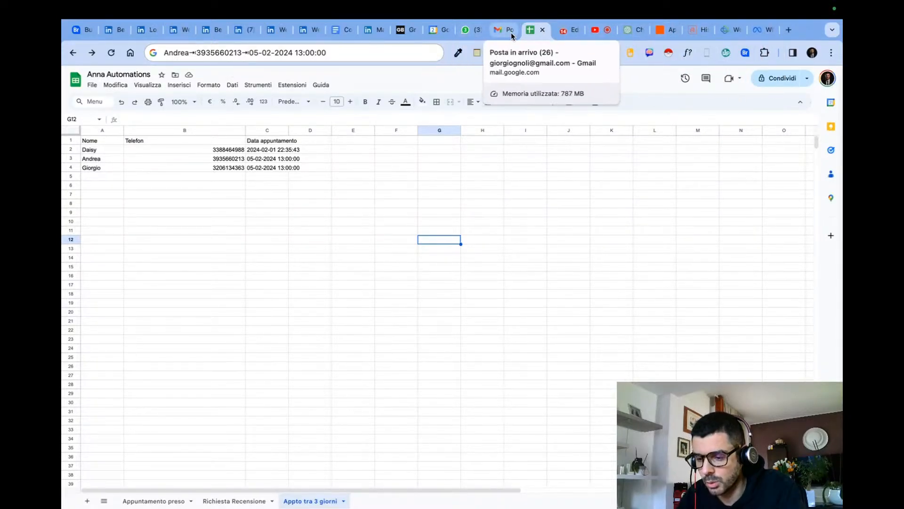
click(267, 187)
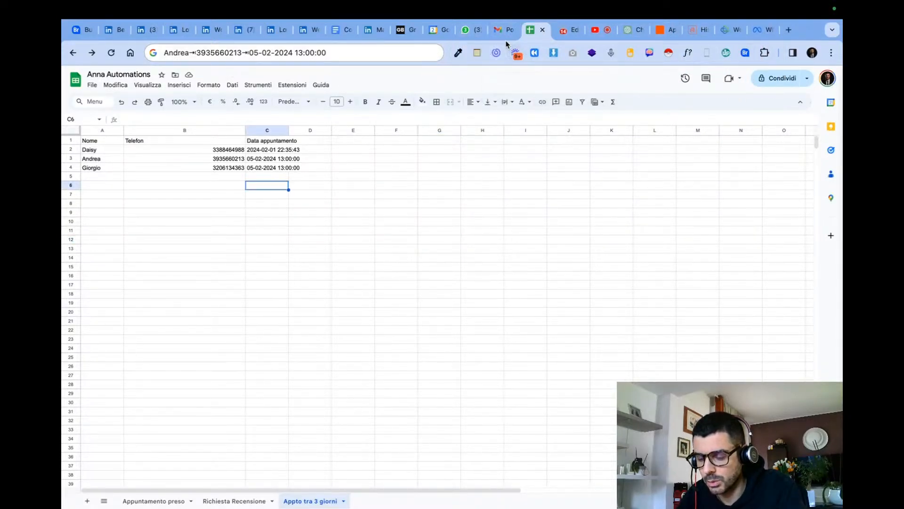
click(563, 33)
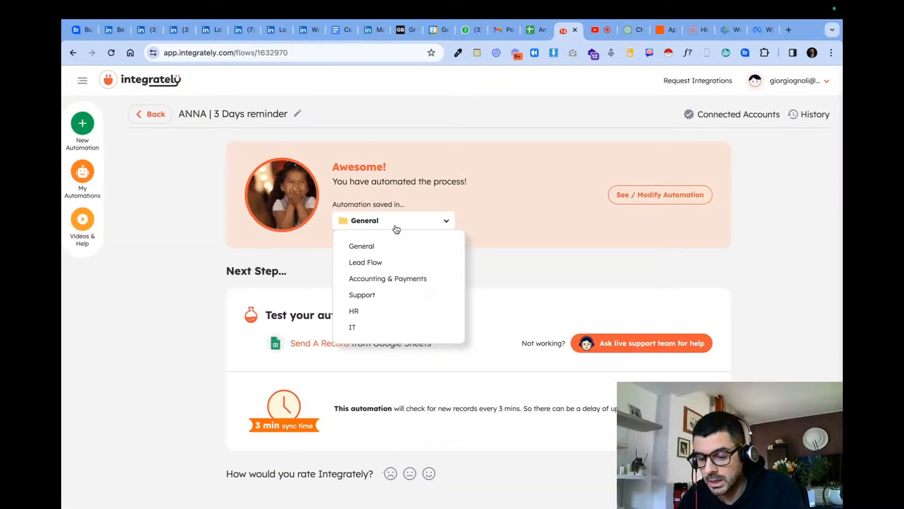
click(486, 185)
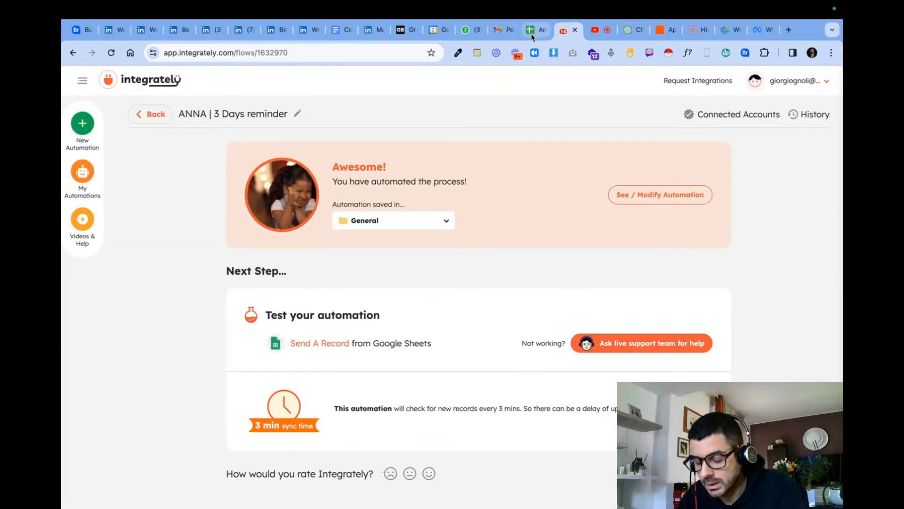
click(531, 33)
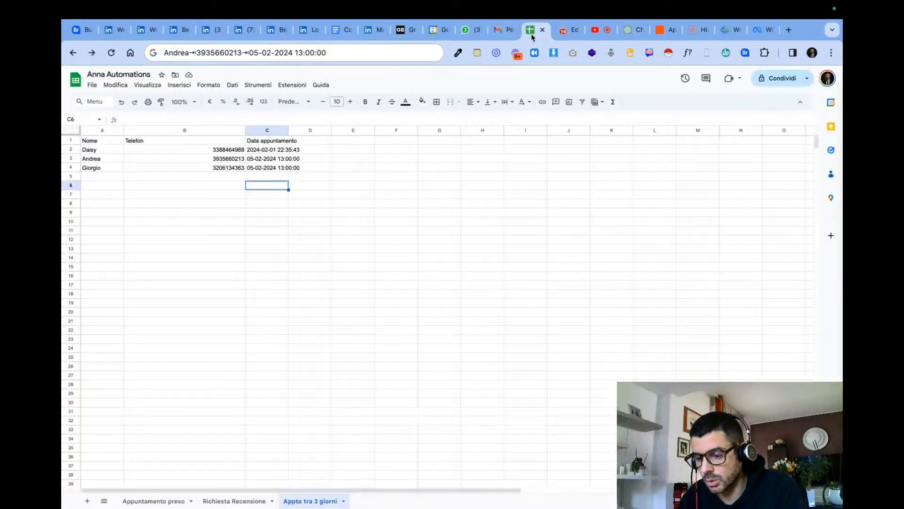
click(88, 502)
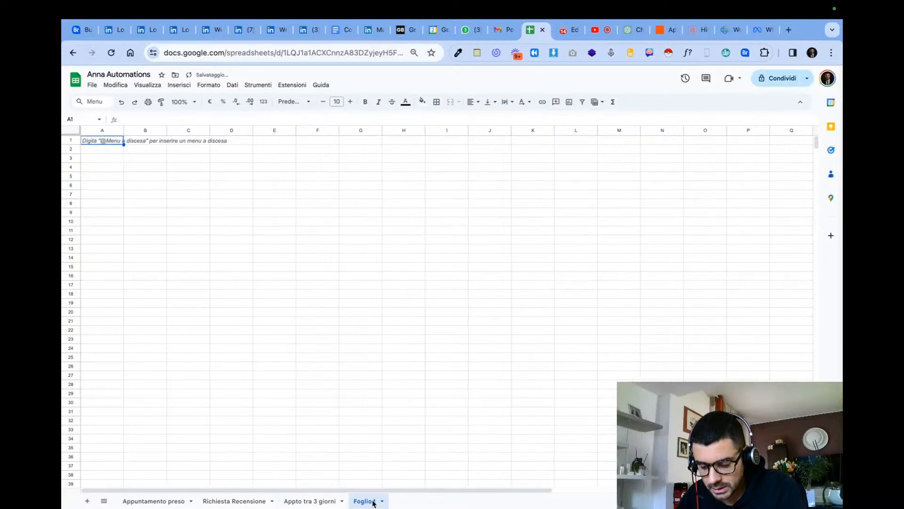
- View the Appuntamento a 3 gg Zap, and look through the e-mails in the Email Parser's anna3giorniappto mailbox history
click(664, 30)
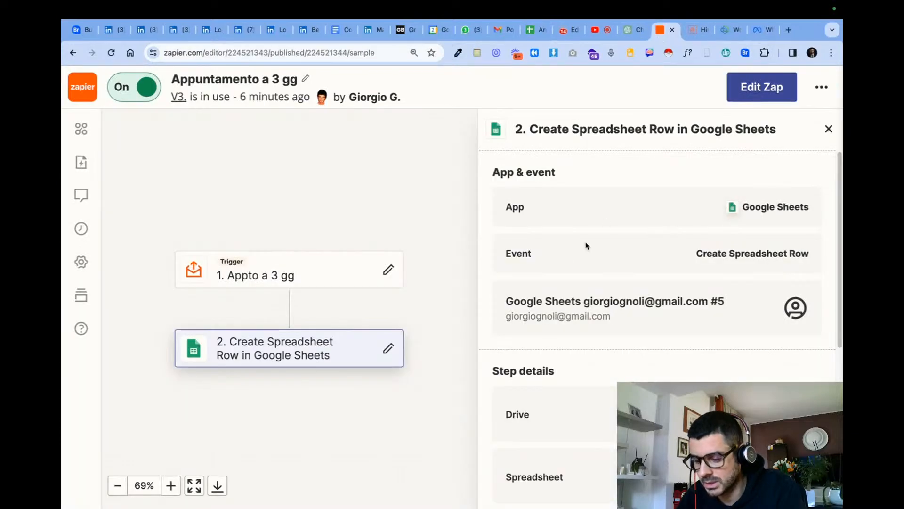
click(692, 35)
scroll(197, 330, down, 3)
scroll(221, 278, up, 15)
scroll(222, 277, up, 10)
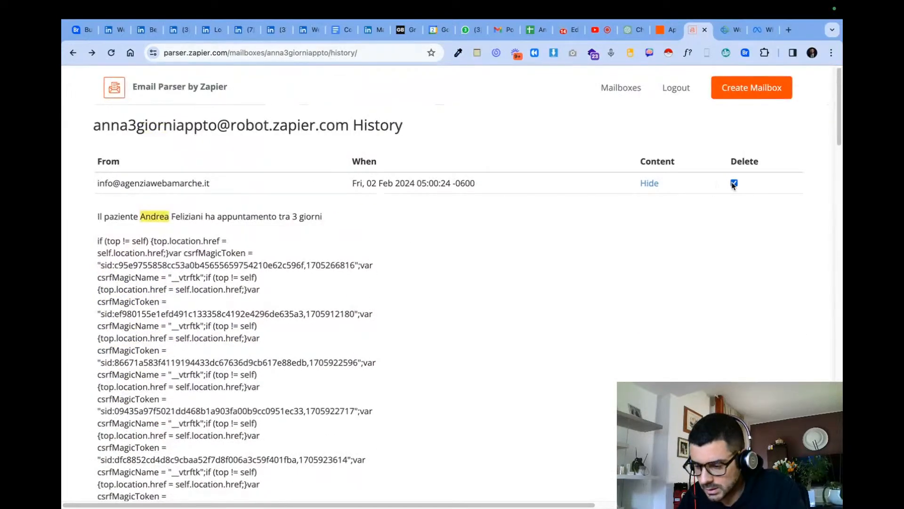
scroll(706, 197, down, 20)
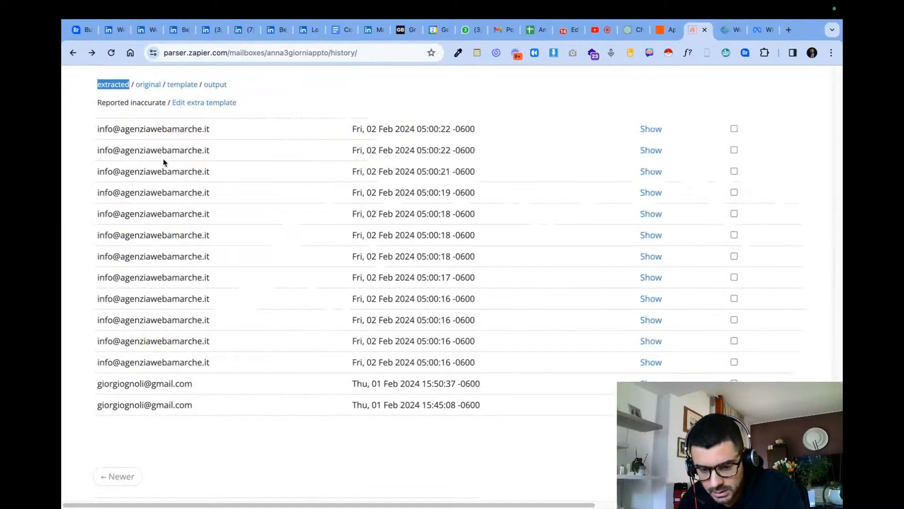
- Expand the second e-mail in the parser history, examine its extracted fields and report it as accurate
click(651, 128)
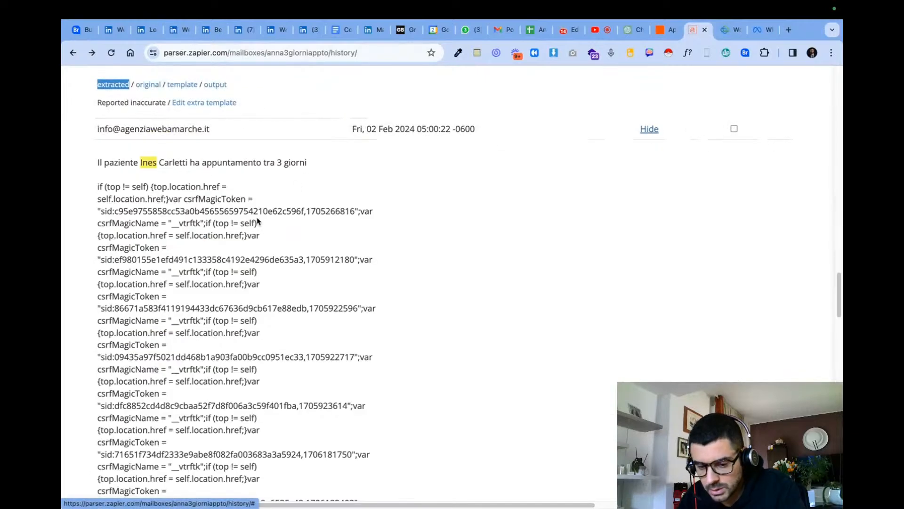
scroll(263, 222, down, 15)
scroll(266, 230, up, 5)
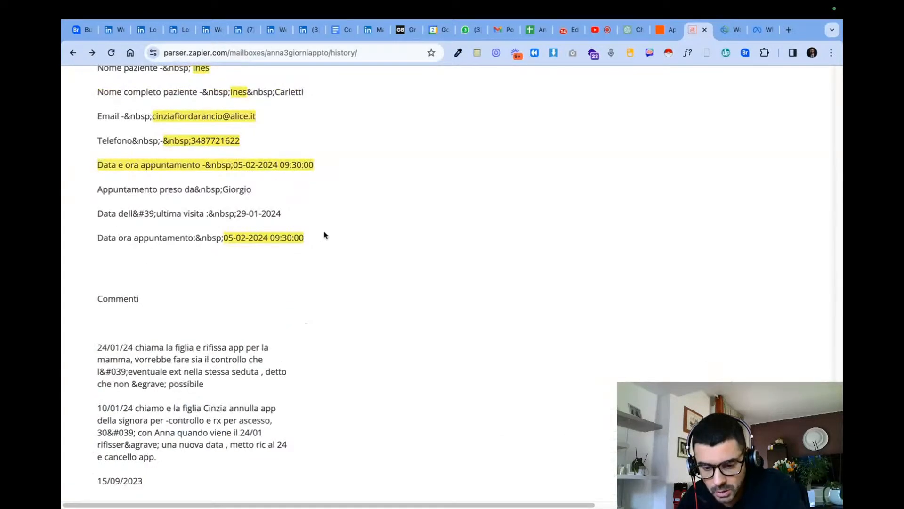
scroll(324, 234, up, 1)
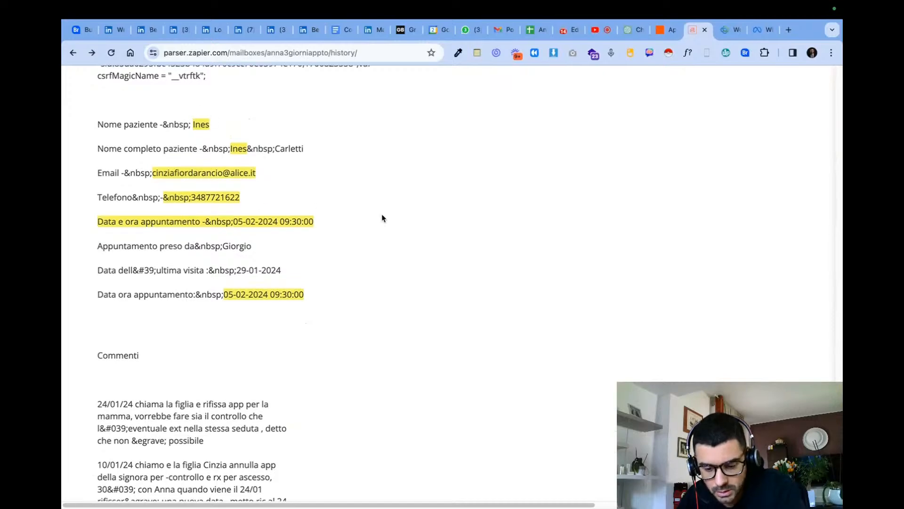
scroll(382, 218, down, 9)
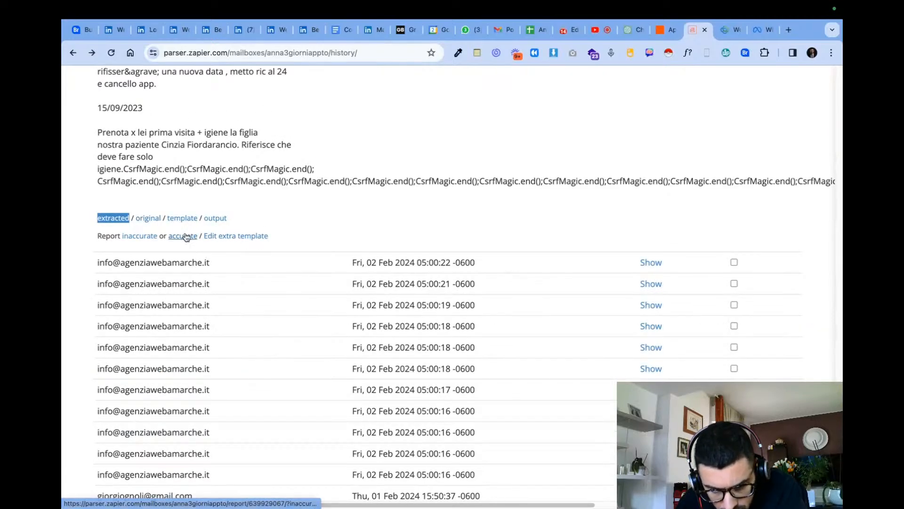
click(185, 237)
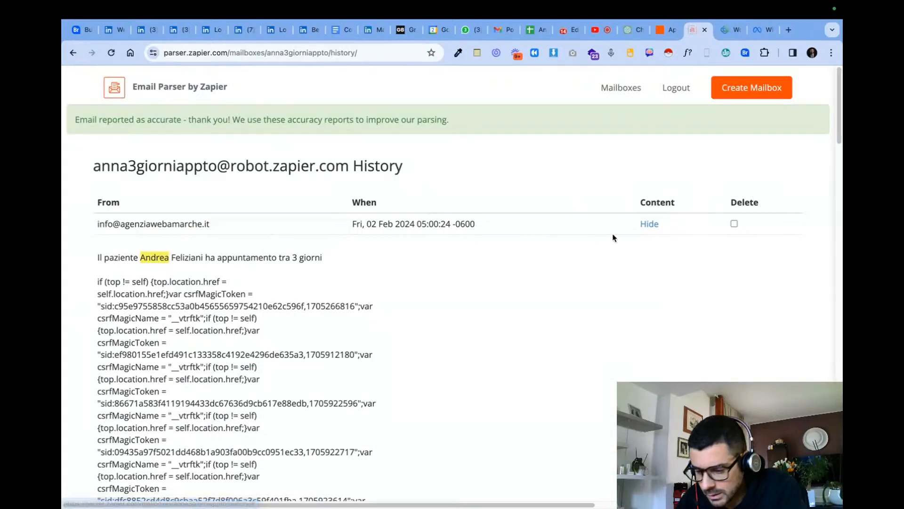
- Collapse the first e-mail in the history, reopen the second to examine its highlighted fields, and return to the previous page
click(646, 226)
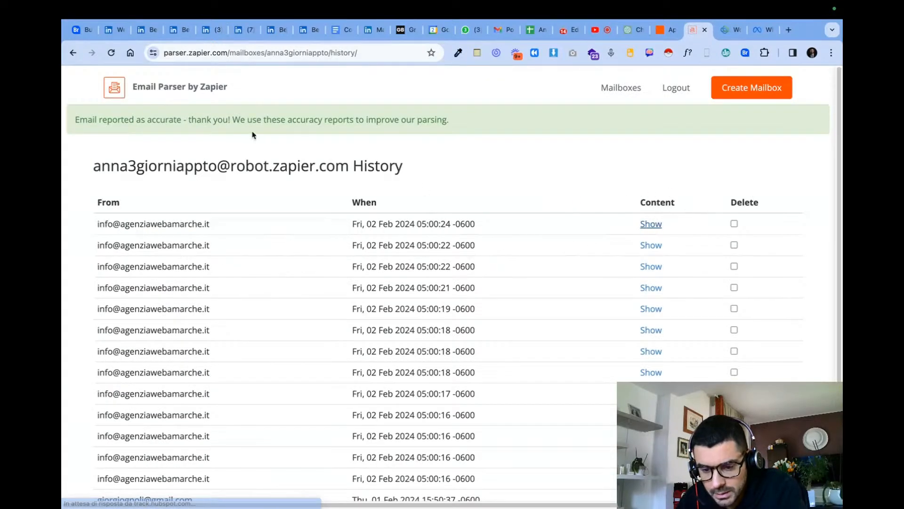
click(651, 246)
scroll(491, 312, down, 10)
scroll(491, 317, down, 5)
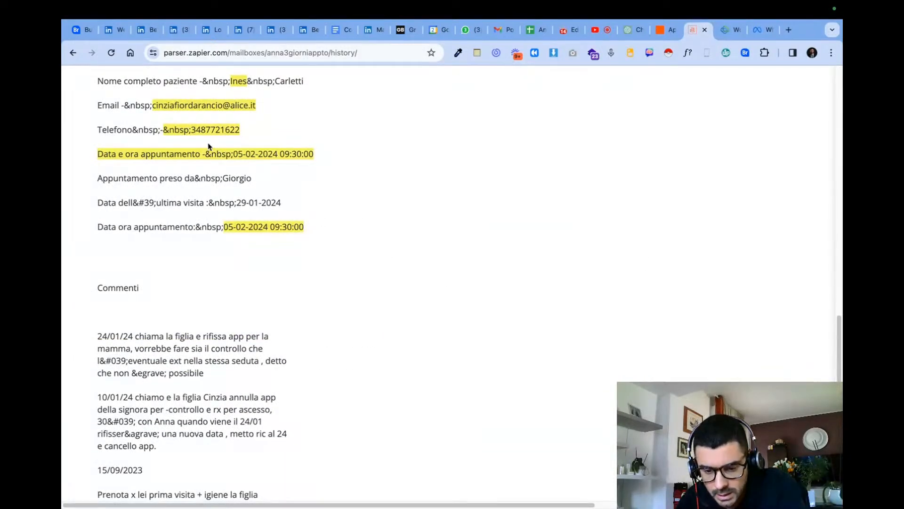
scroll(351, 295, down, 9)
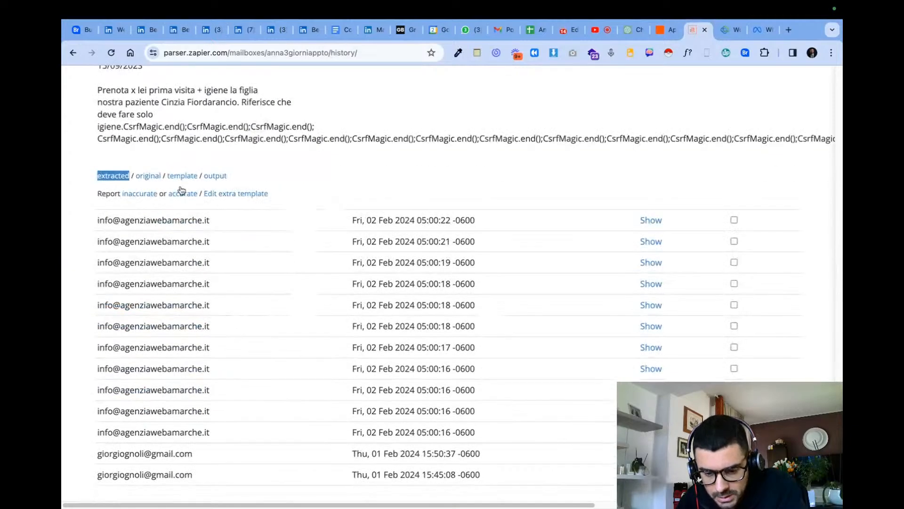
scroll(343, 302, down, 2)
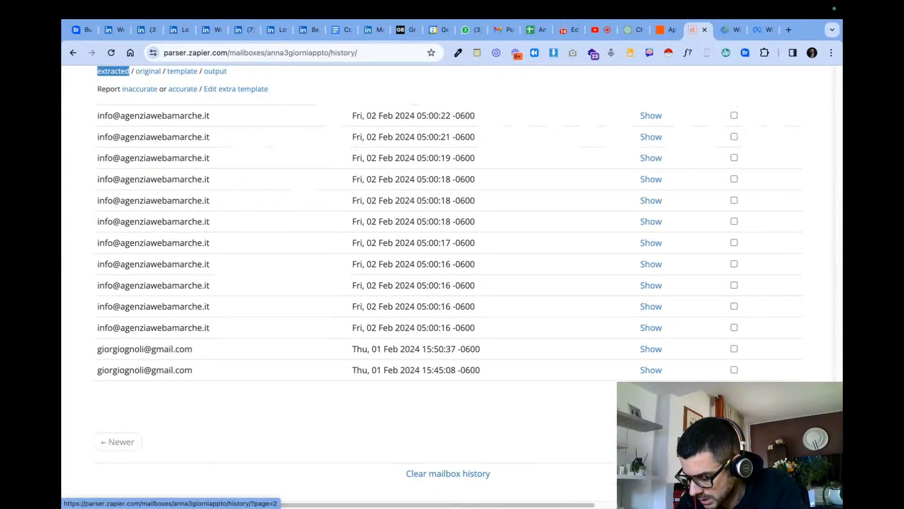
scroll(309, 401, up, 20)
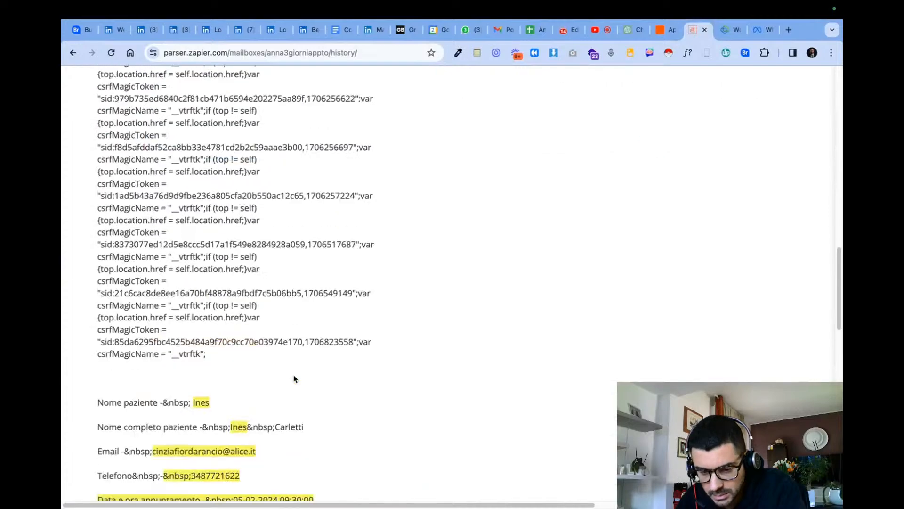
click(73, 53)
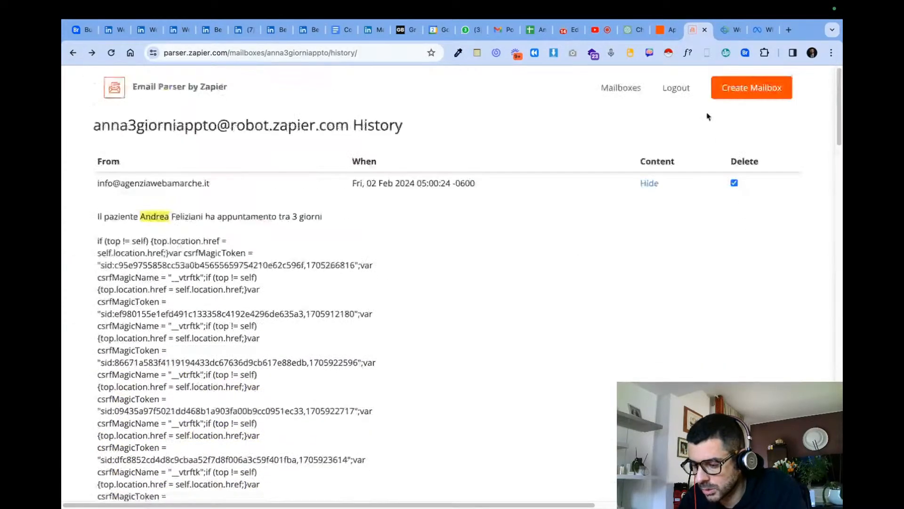
- Open the settings of the anna3giorniappto mailbox and examine its initial template with the nome, tel and dataora fields
click(607, 92)
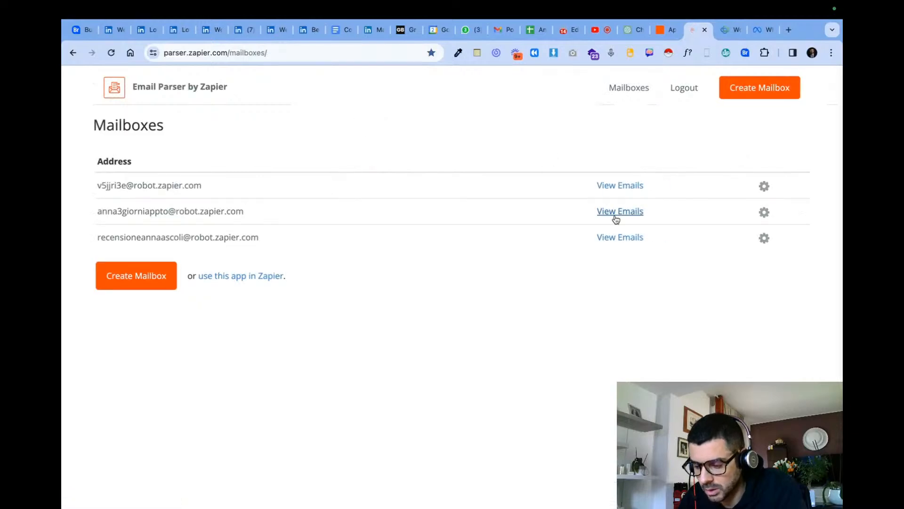
click(768, 217)
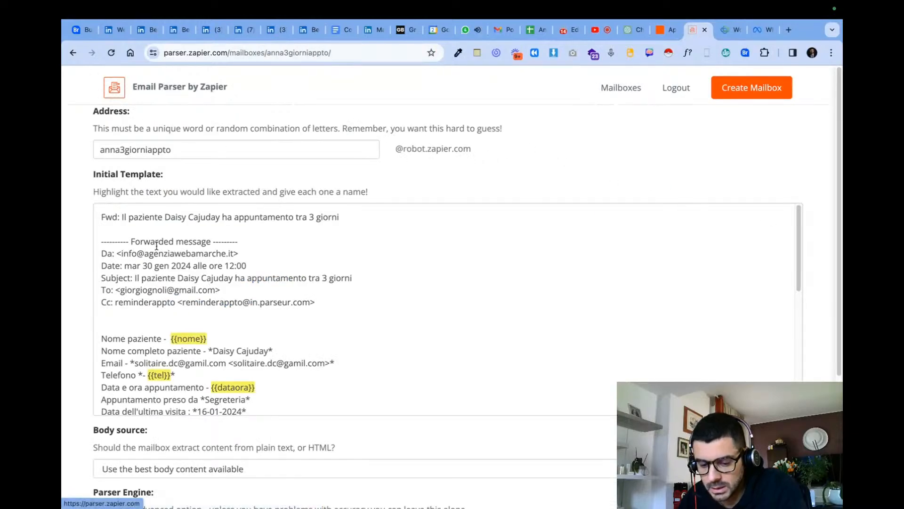
scroll(182, 320, down, 6)
scroll(158, 240, up, 6)
scroll(100, 285, down, 6)
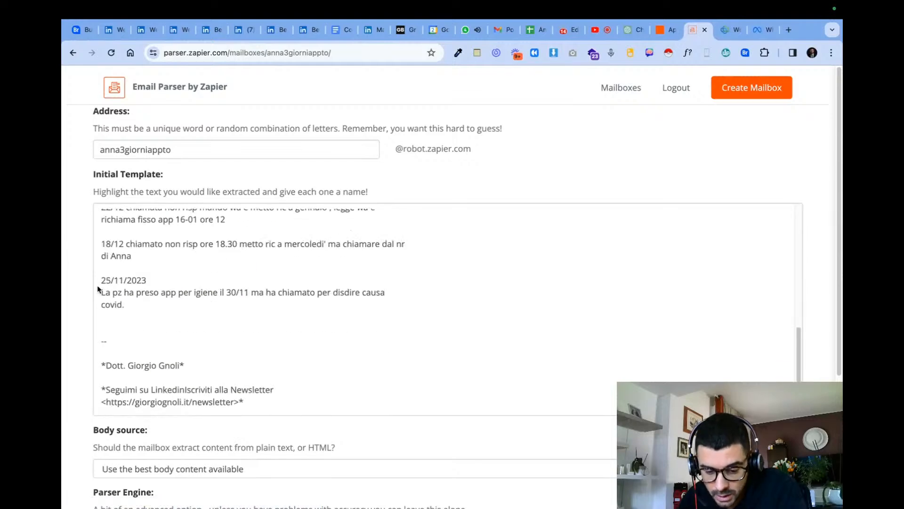
- Switch to WhatsApp Web and read the new appointment confirmation message in the Mio Iliad chat
click(461, 30)
click(193, 227)
drag(336, 342, 535, 383)
click(503, 378)
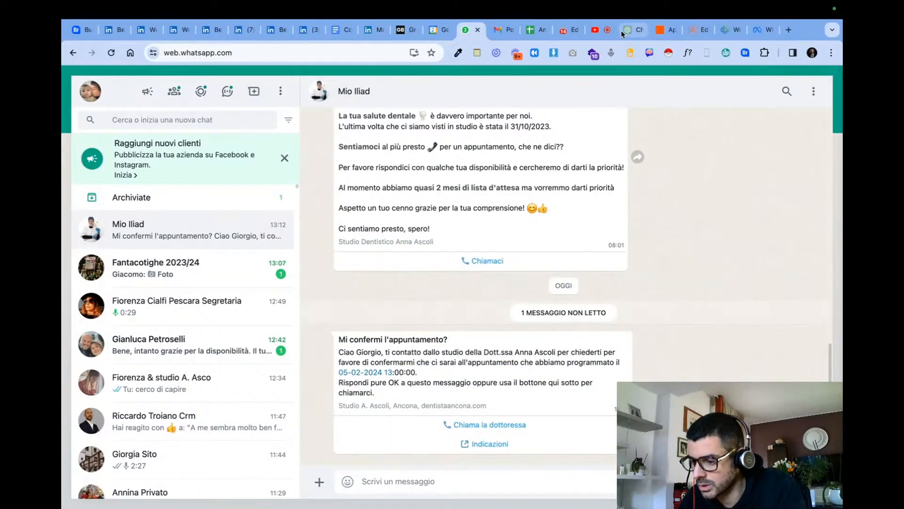
- Review the Integrately automation, the second patient appointment e-mail in Gmail, the Foglio4 sheet and the CRM workflow's Send Mail task
click(567, 29)
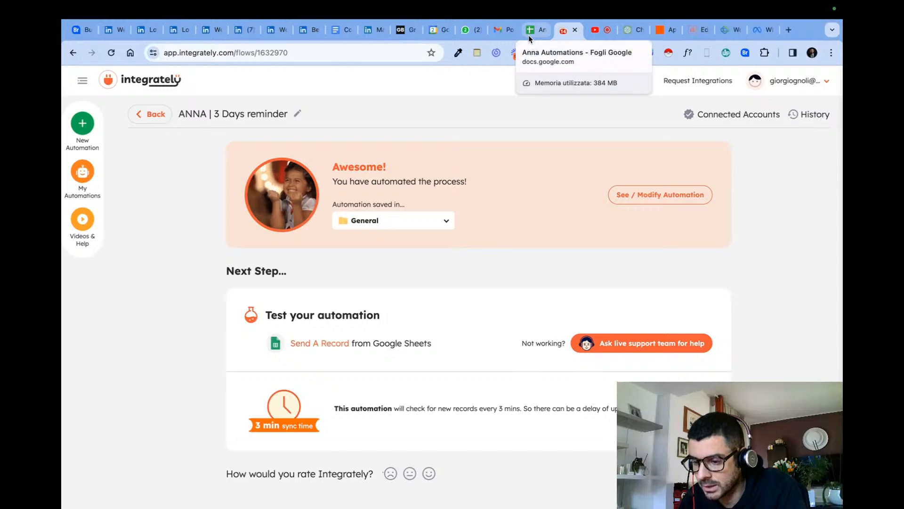
click(516, 33)
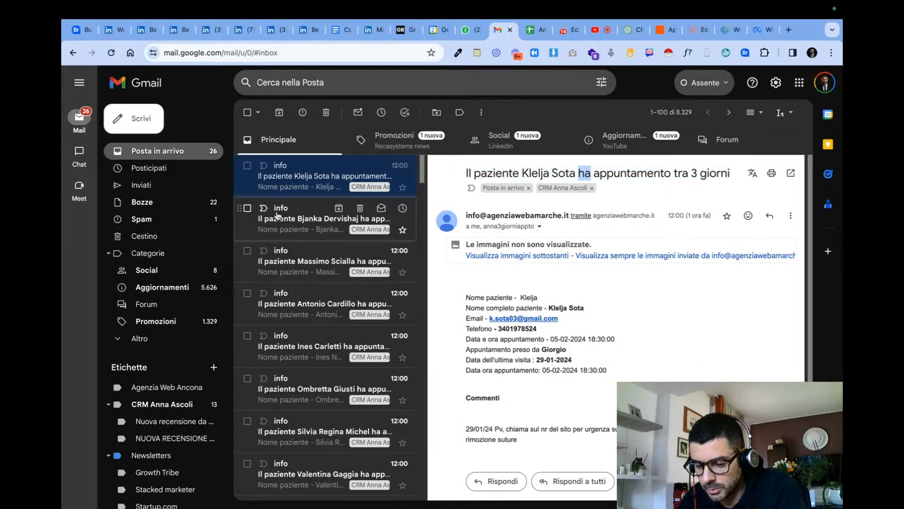
click(279, 216)
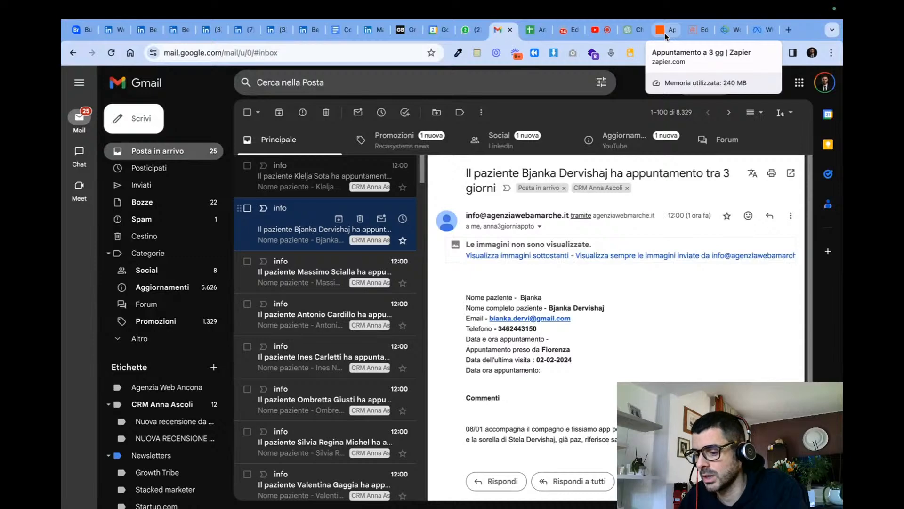
click(529, 32)
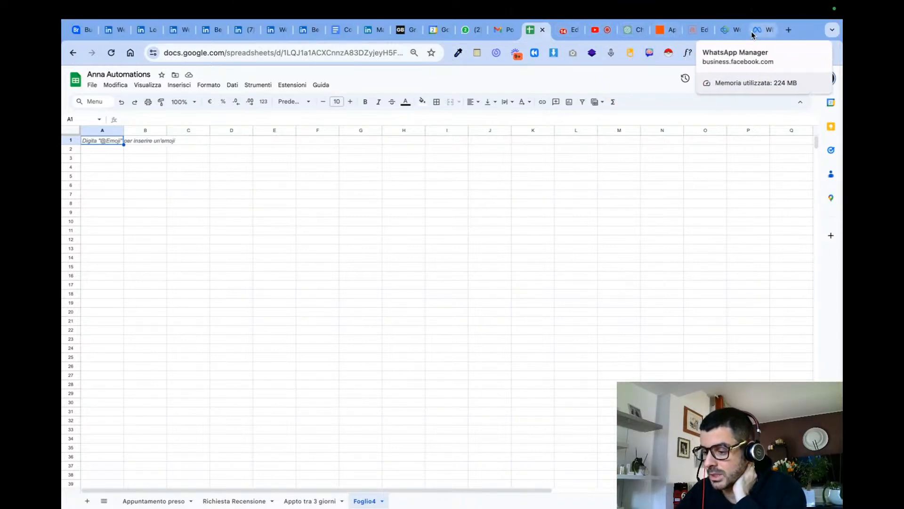
click(735, 29)
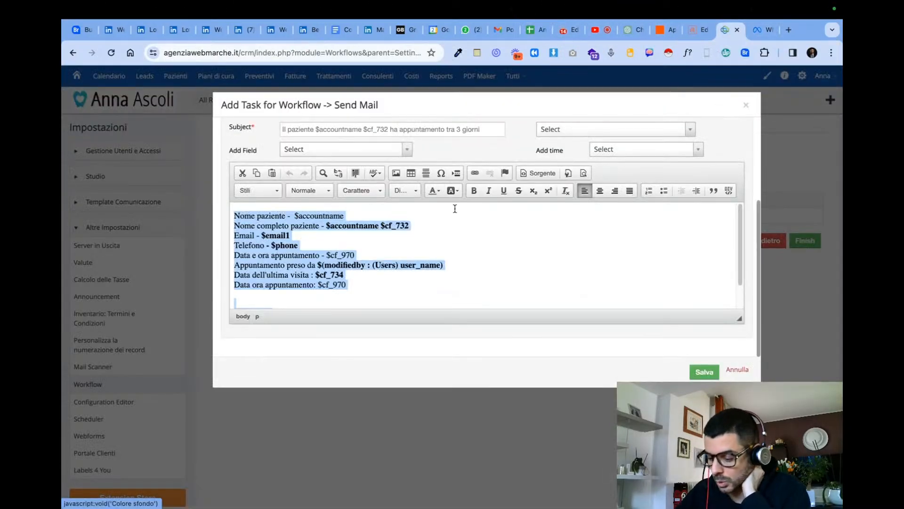
- Close the Send Mail task without saving, check the Reminder appto 3 gg workflow's conditions, and return to its task list
click(737, 370)
click(763, 241)
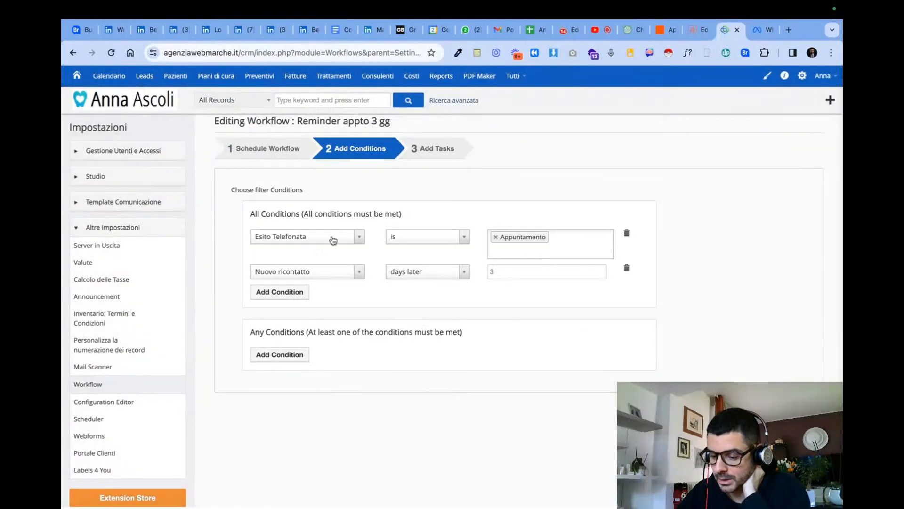
drag(234, 237, 629, 330)
click(712, 248)
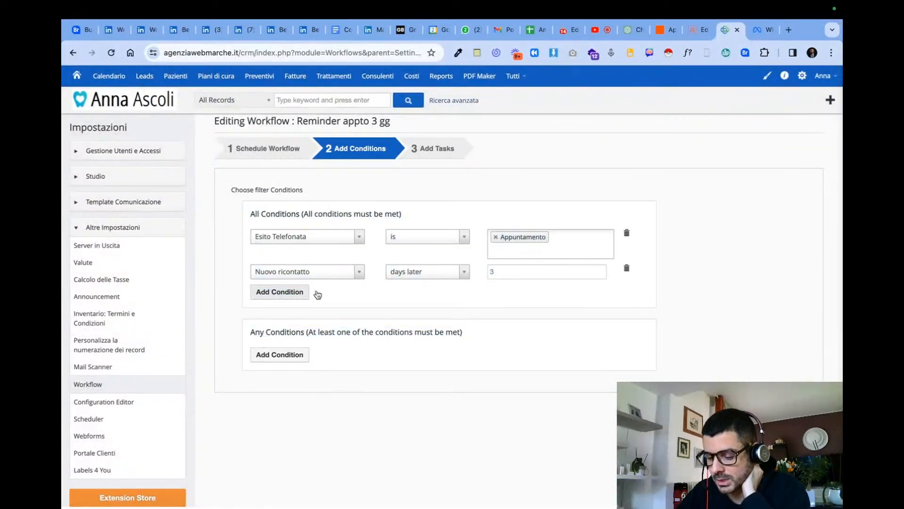
click(777, 409)
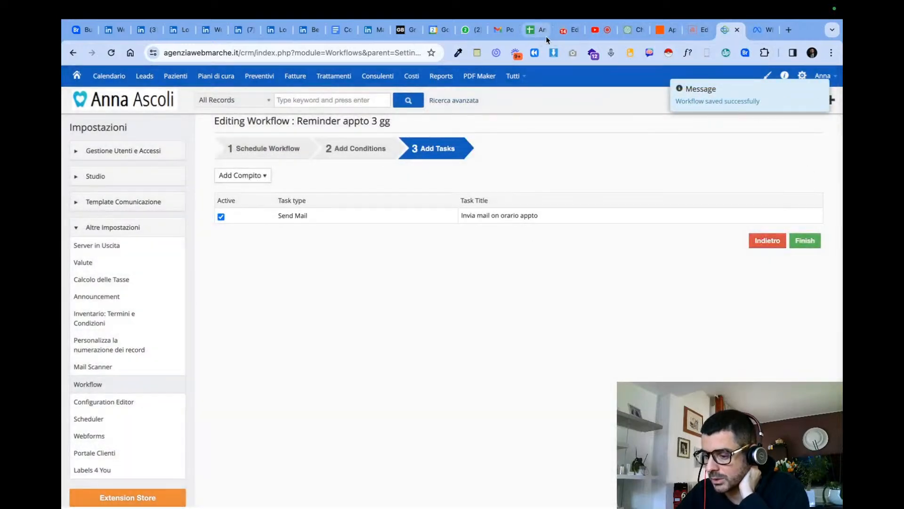
- Switch to Zapier, inspect the trigger and Google Sheets steps of the Appuntamento a 3 gg Zap, and return to the Zaps list
click(678, 32)
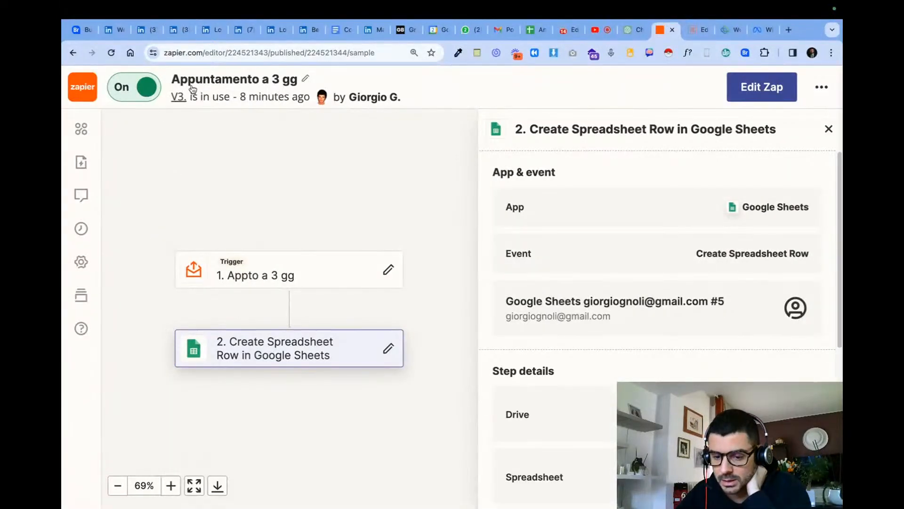
click(203, 266)
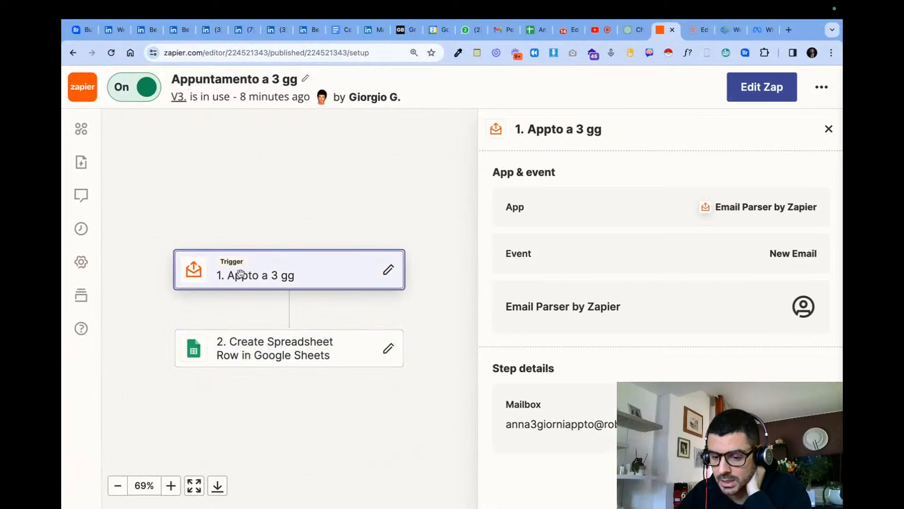
click(791, 94)
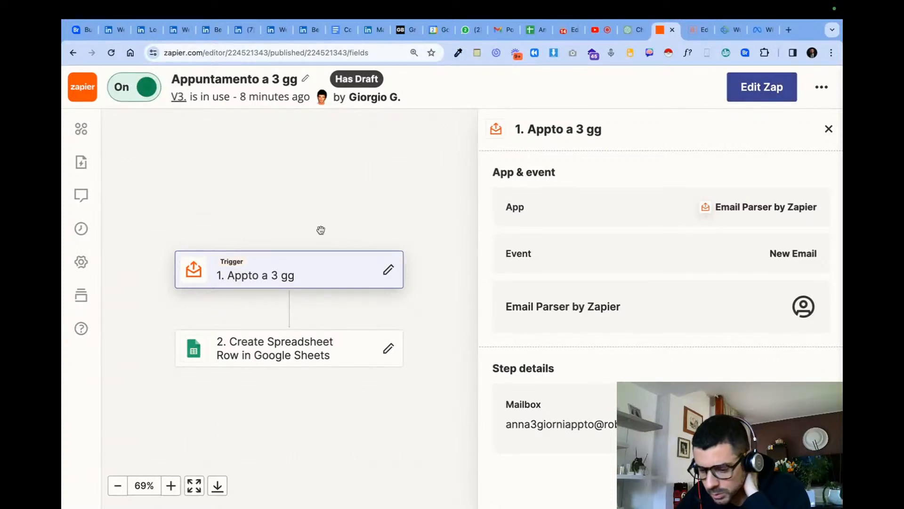
click(308, 354)
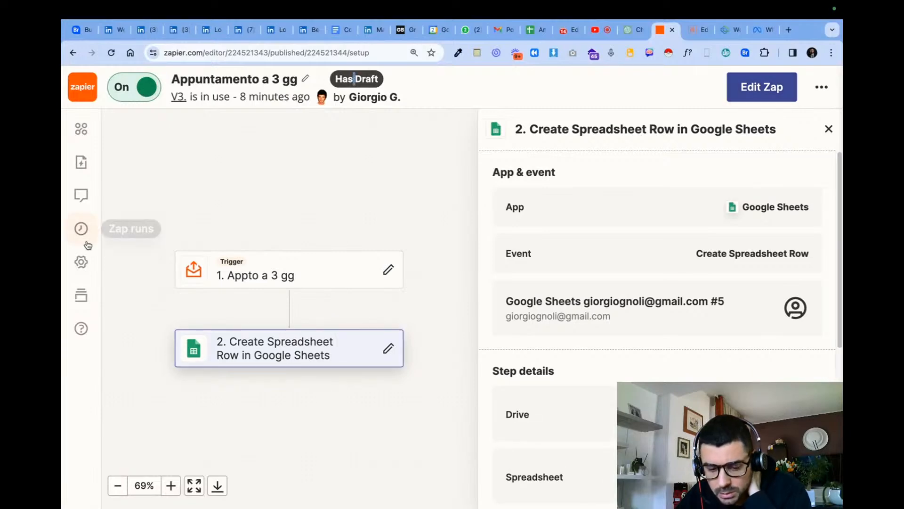
click(80, 135)
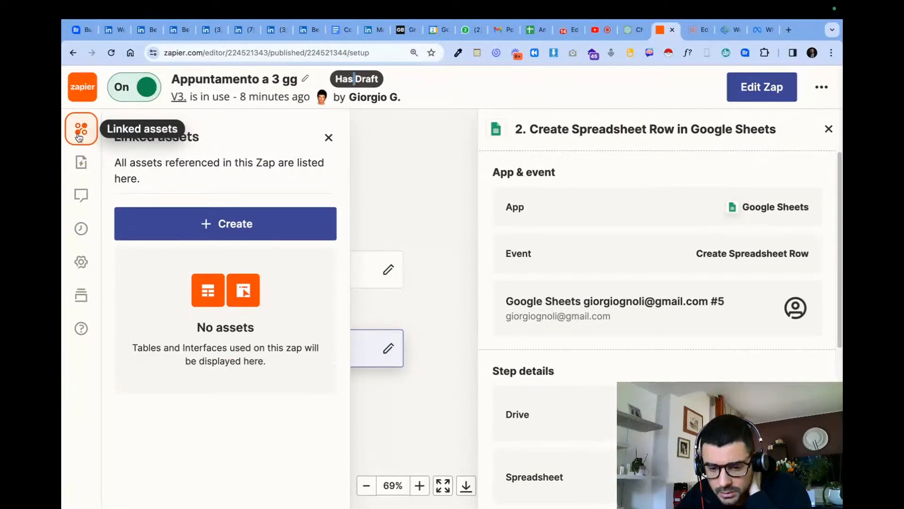
click(80, 135)
click(81, 99)
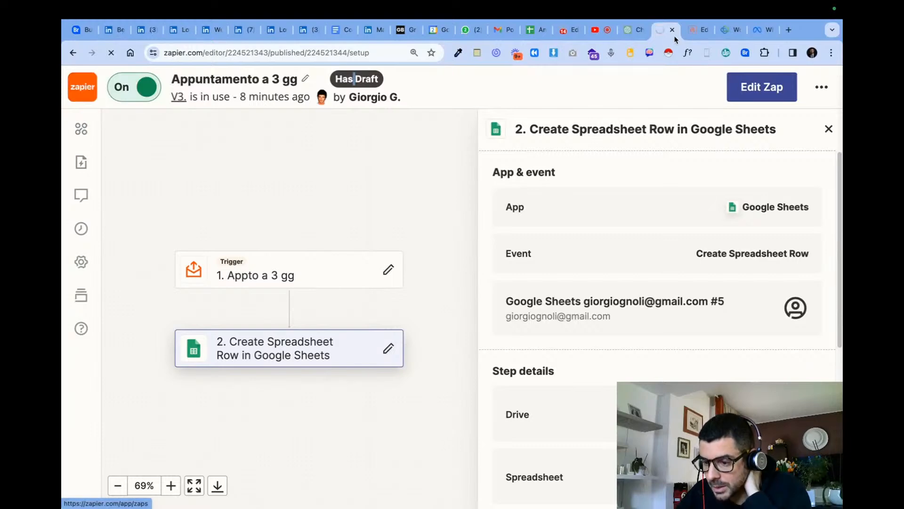
- Switch to Integrately and move the automation "04 ANNA 24 | Reminder appto 3 gg" to the trash
click(568, 31)
click(78, 186)
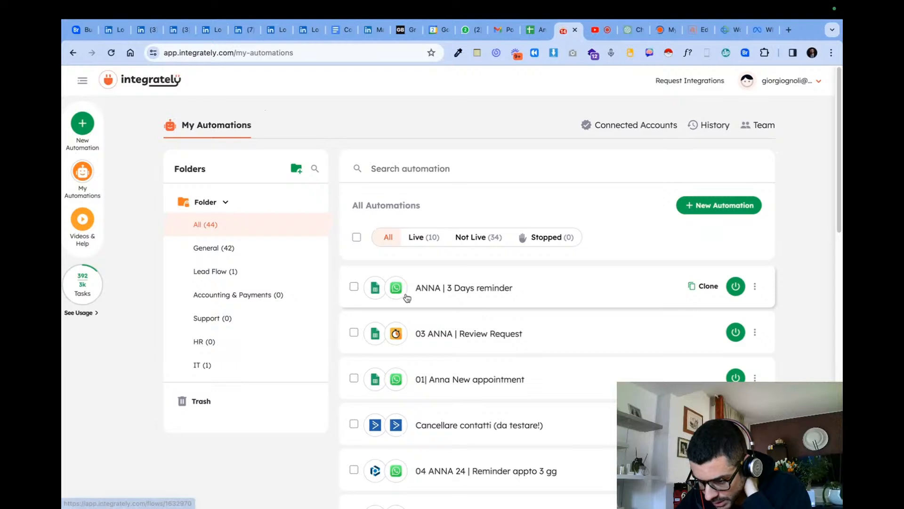
scroll(478, 330, down, 1)
scroll(425, 368, down, 1)
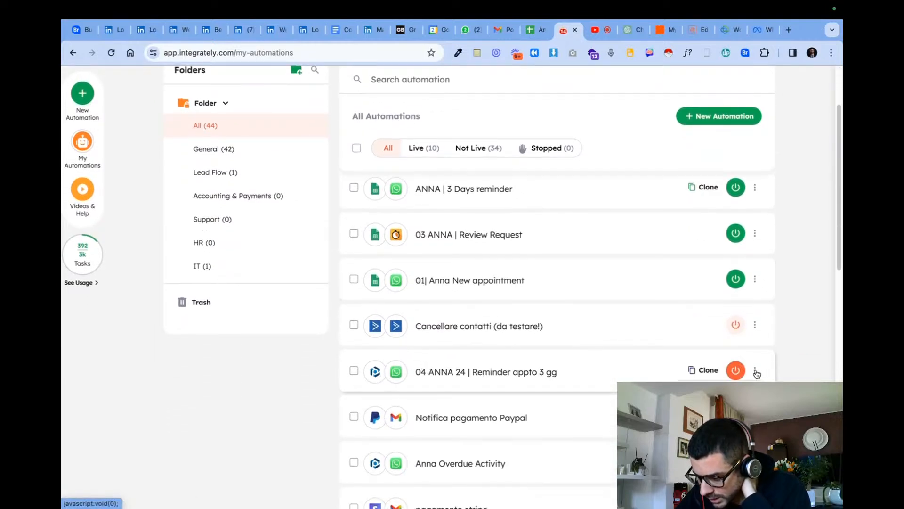
click(723, 445)
click(482, 333)
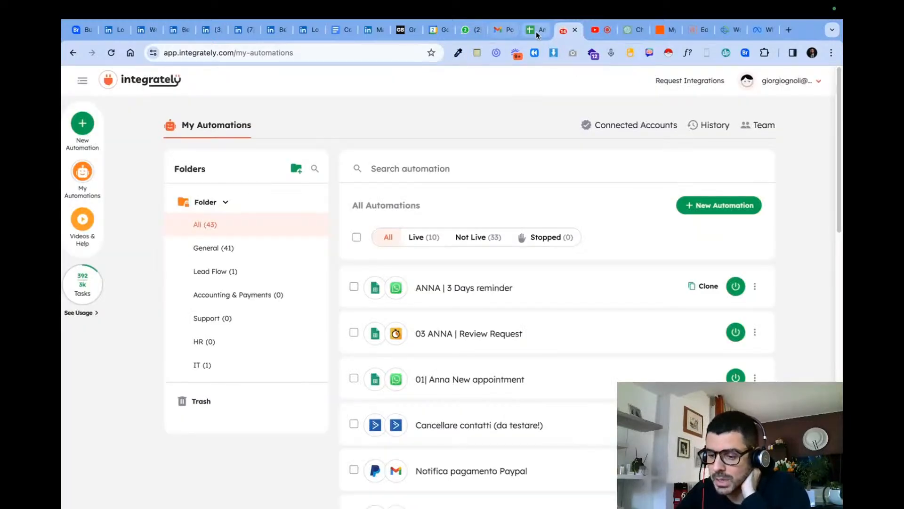
- Review the Appto tra 3 giorni and Foglio4 sheets, the patient appointment e-mail in Gmail and the anna3giorniappto parser template
click(537, 32)
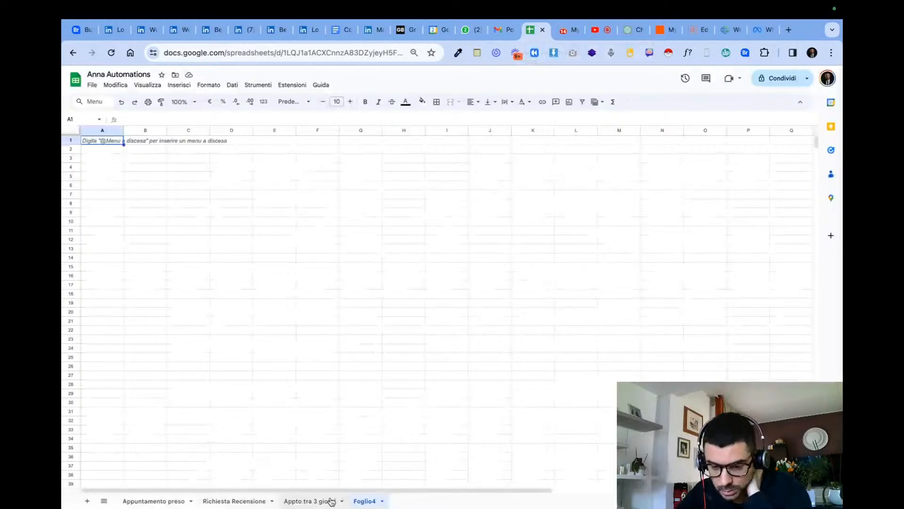
click(331, 500)
click(365, 500)
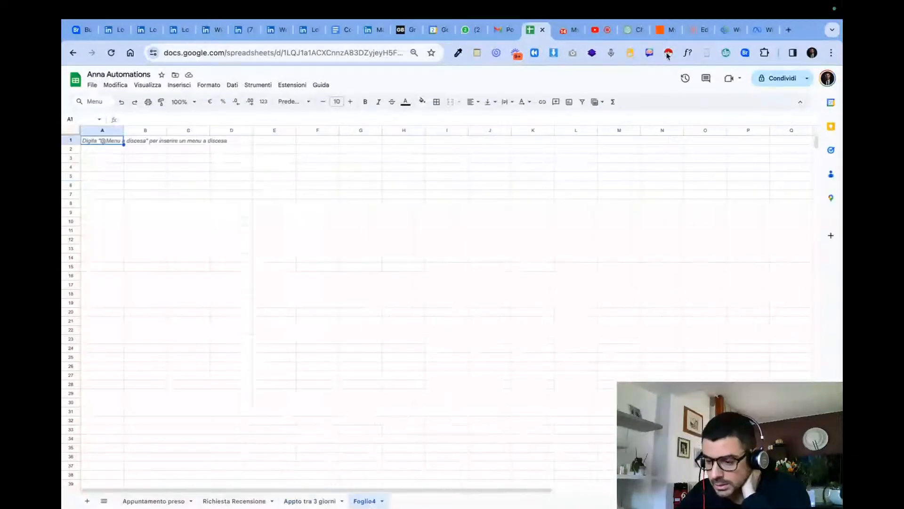
click(502, 31)
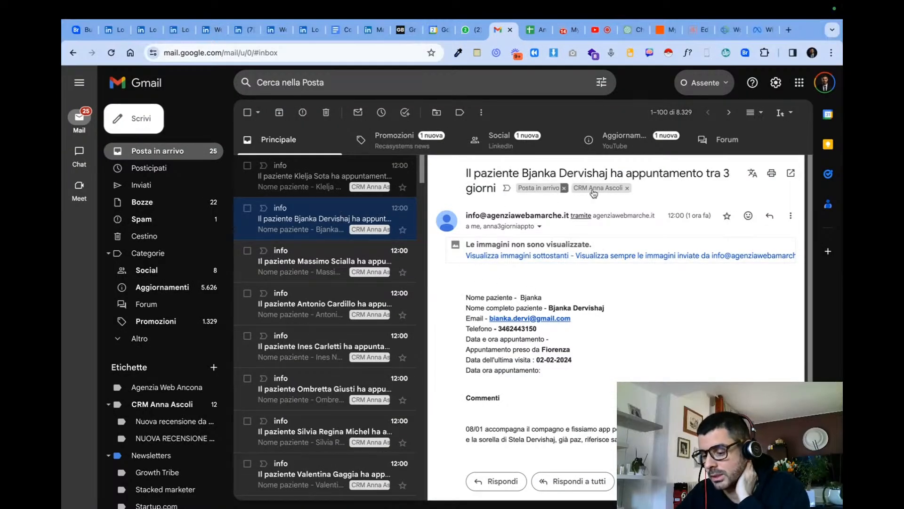
click(718, 33)
click(687, 34)
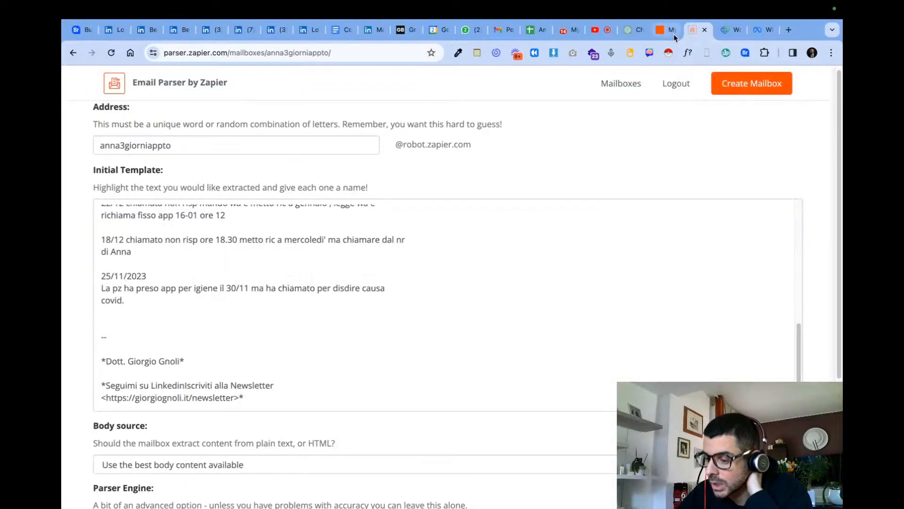
scroll(549, 216, up, 10)
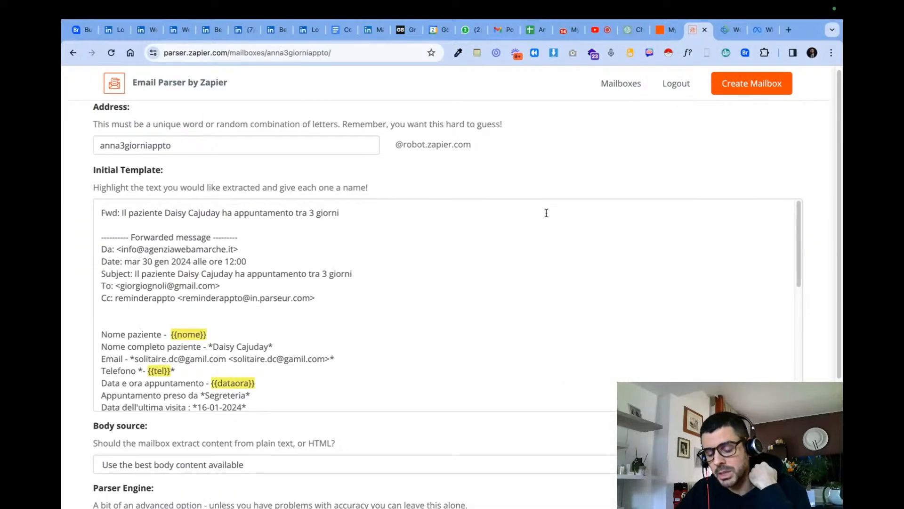
- Switch to Zapier's Zaps list and examine the active Zaps, the Free Plan's task and Zap usage, and its monthly reset
click(666, 30)
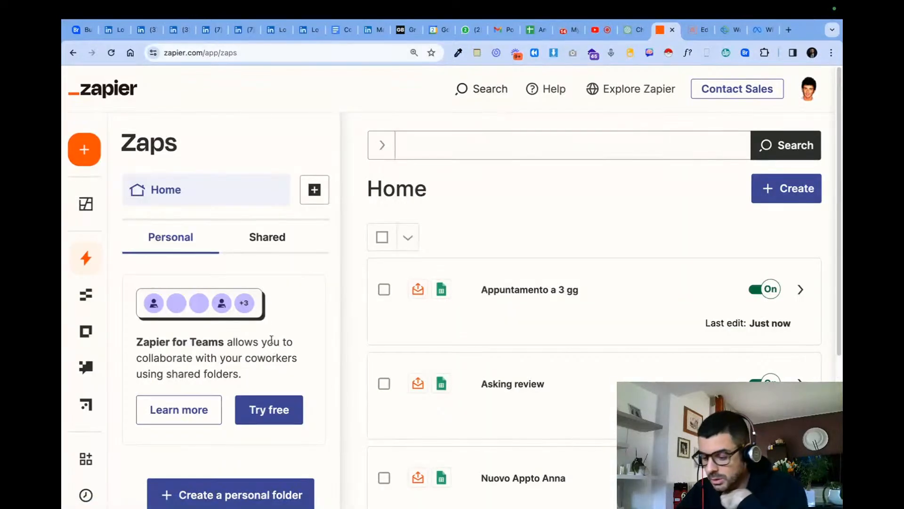
scroll(680, 303, down, 3)
scroll(550, 235, up, 2)
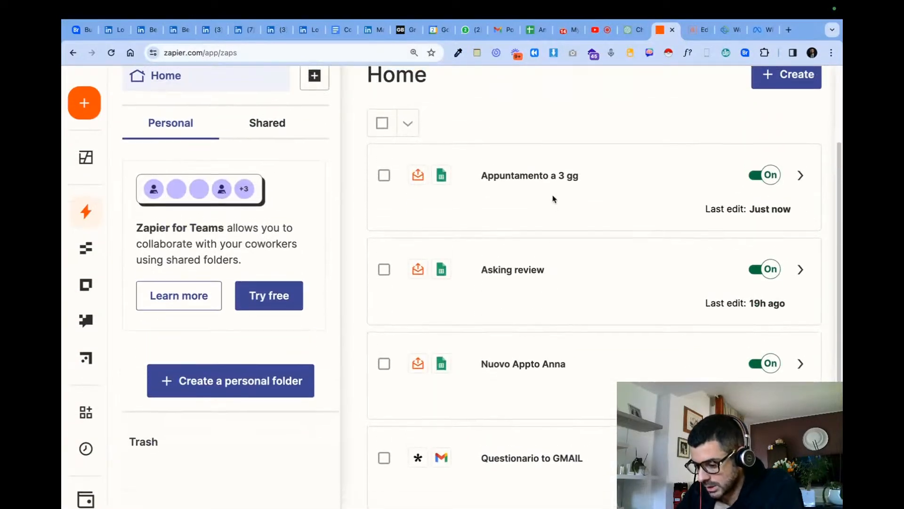
mouse_move(128, 441)
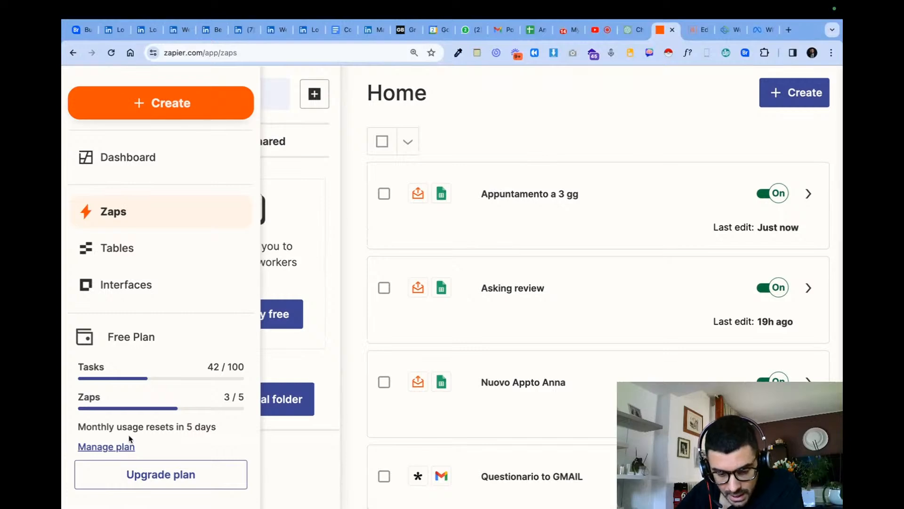
triple_click(216, 366)
click(218, 367)
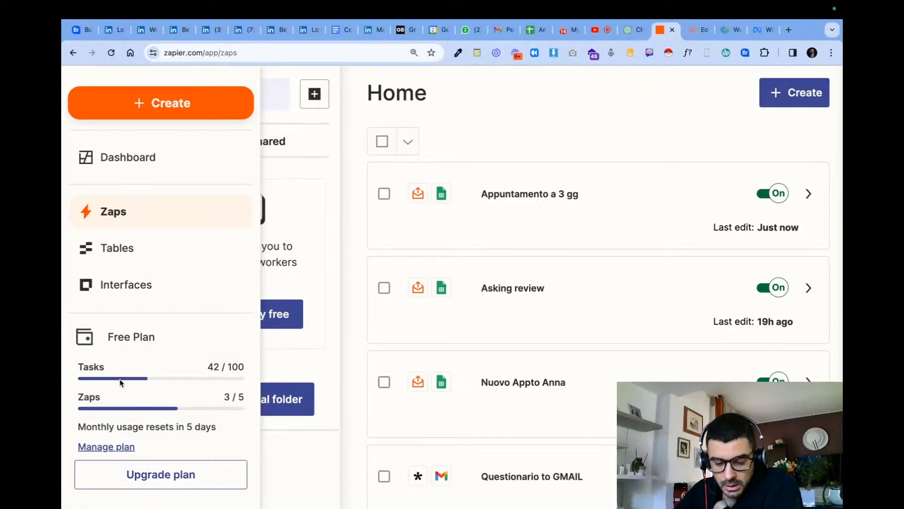
triple_click(227, 365)
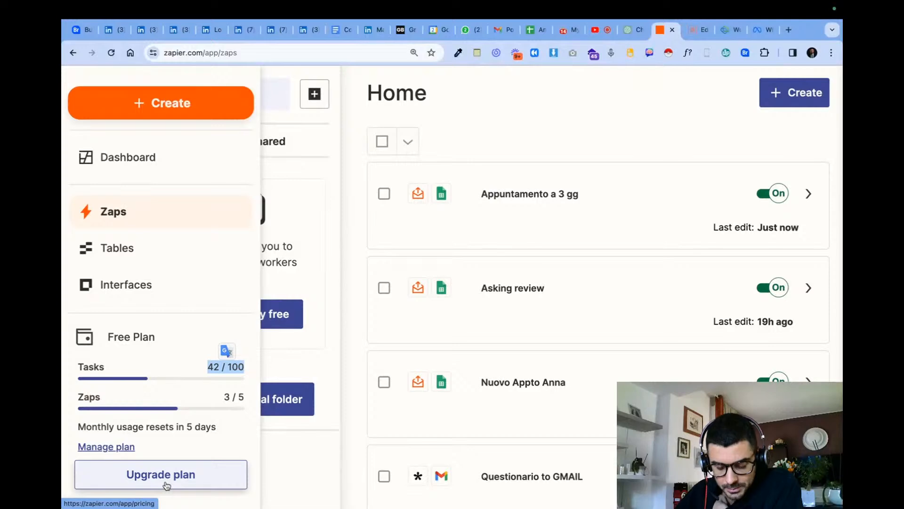
triple_click(106, 426)
click(138, 431)
double_click(137, 431)
click(219, 434)
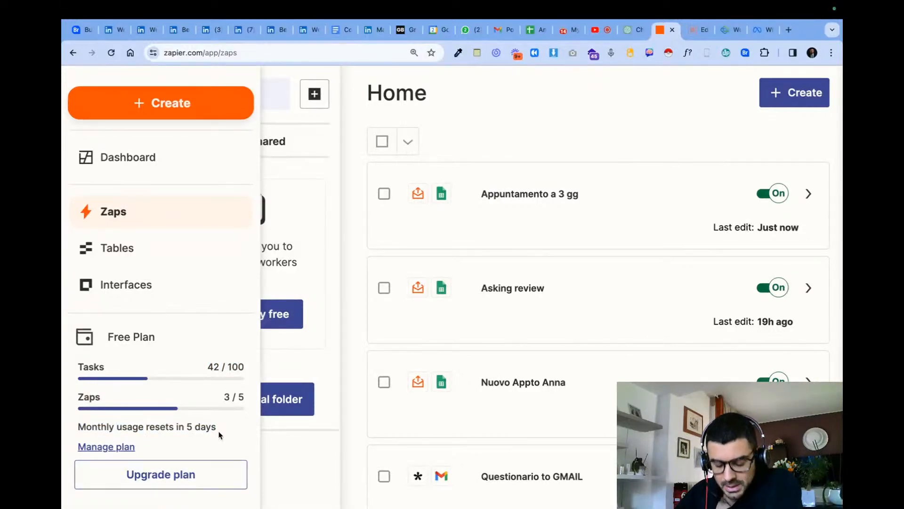
triple_click(232, 367)
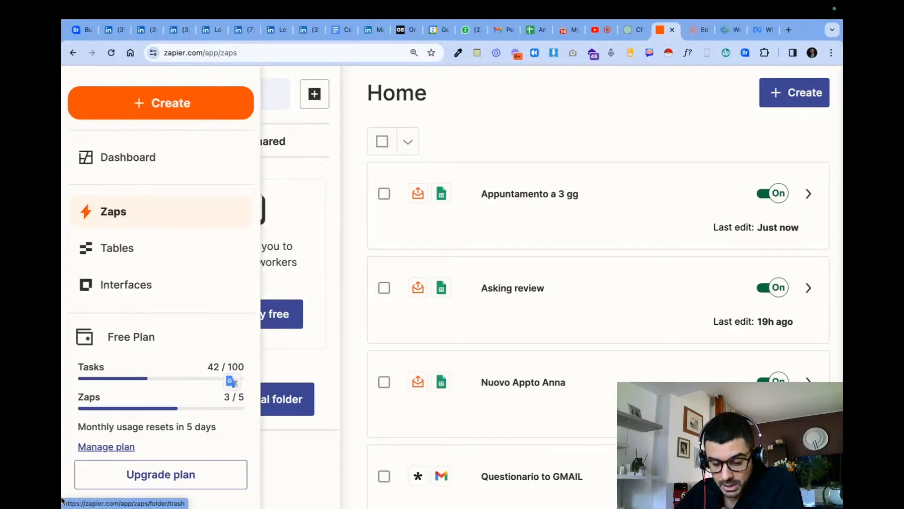
- Open Zapier's plan upgrade options and select the Starter plan with 1,500 tasks per month
click(206, 473)
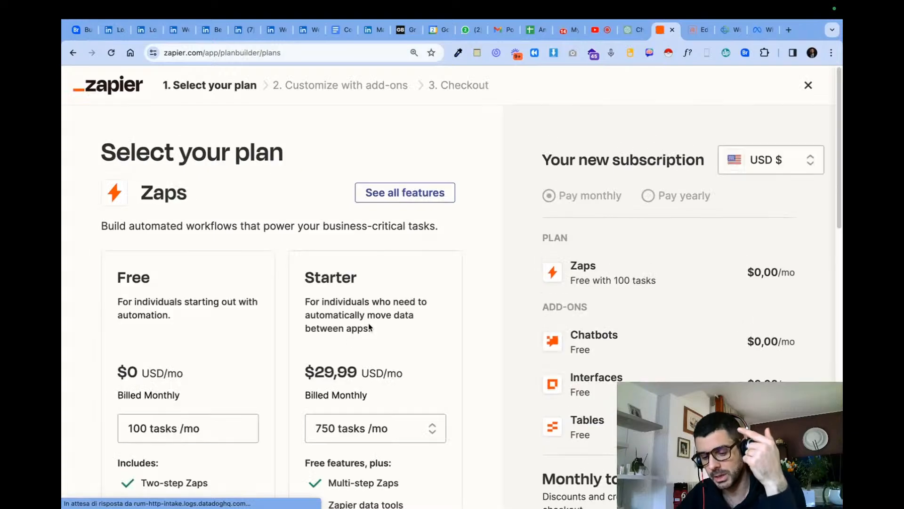
scroll(288, 350, down, 2)
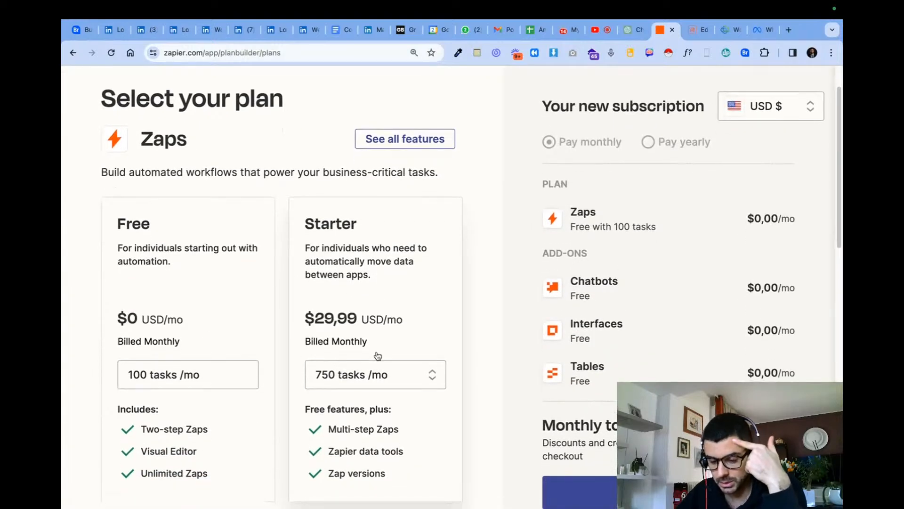
scroll(377, 354, down, 2)
click(378, 337)
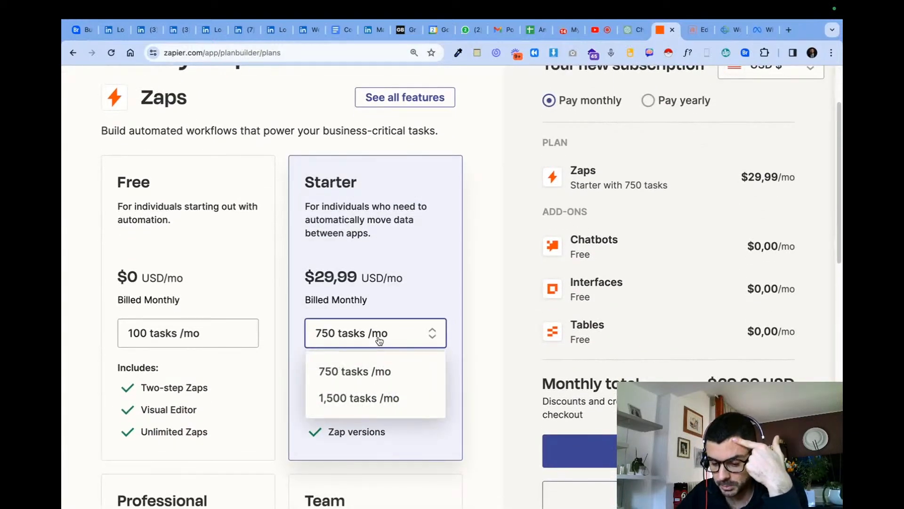
click(383, 408)
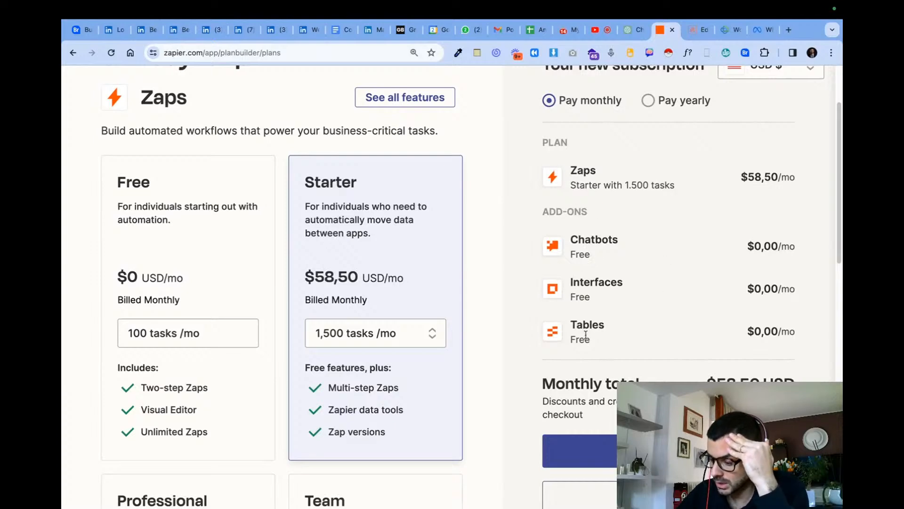
- Examine the Chatbots, Interfaces and Tables add-ons and the Zaps plan line in the new subscription summary
drag(581, 240, 615, 256)
drag(600, 303, 574, 280)
click(590, 314)
drag(625, 343, 570, 240)
scroll(588, 226, down, 1)
scroll(603, 216, up, 1)
triple_click(662, 187)
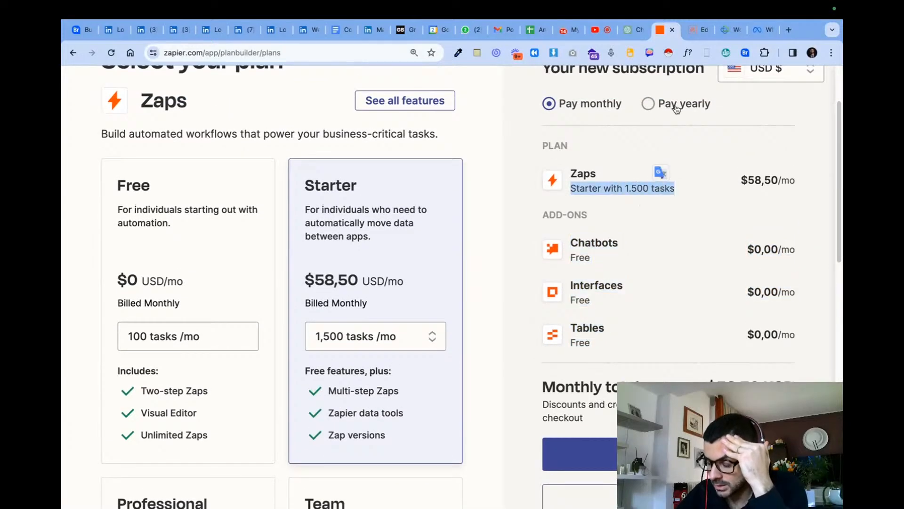
- Set the currency of the new subscription to EUR
click(735, 81)
click(735, 81)
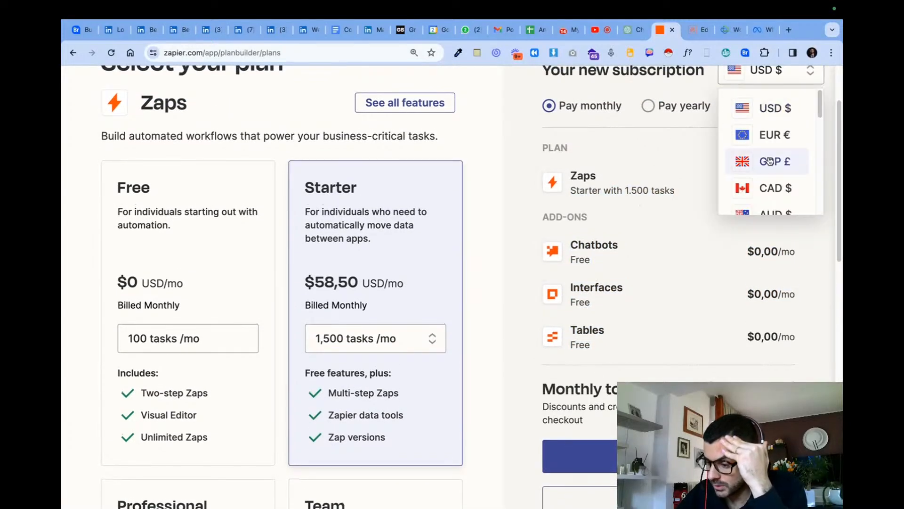
click(771, 172)
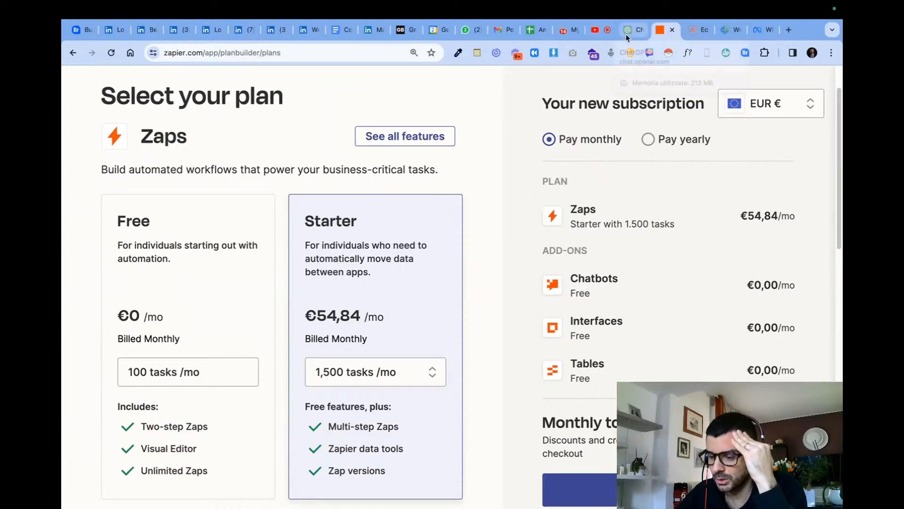
- Check the plan name and task usage in Integrately, and return to Zapier's plan selection to compare pricing
click(571, 29)
mouse_move(75, 297)
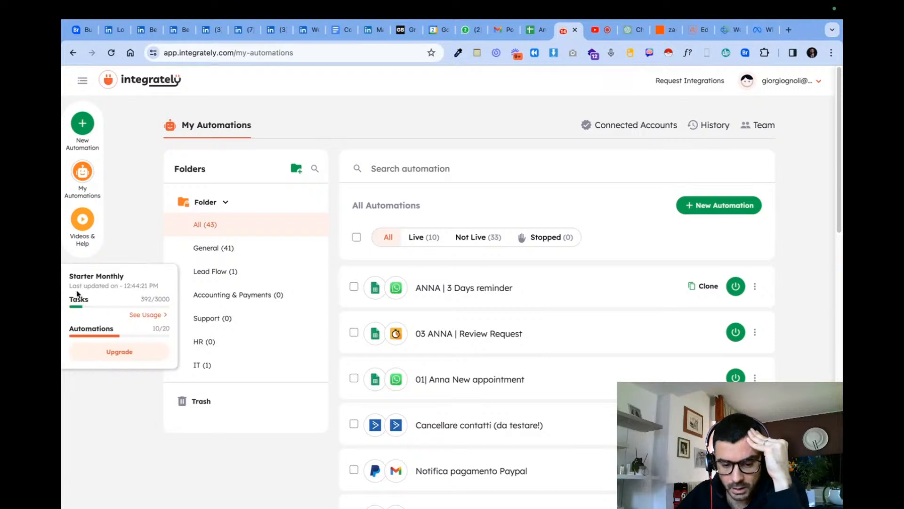
double_click(120, 281)
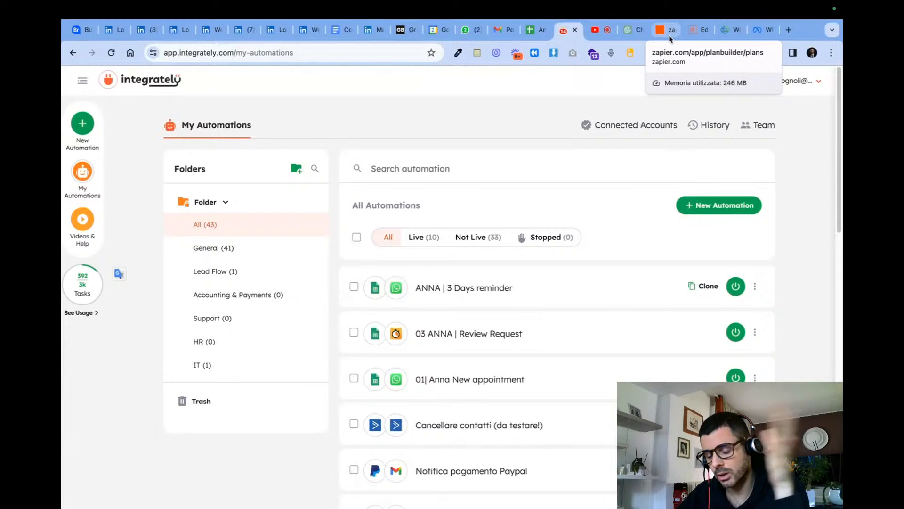
mouse_move(82, 284)
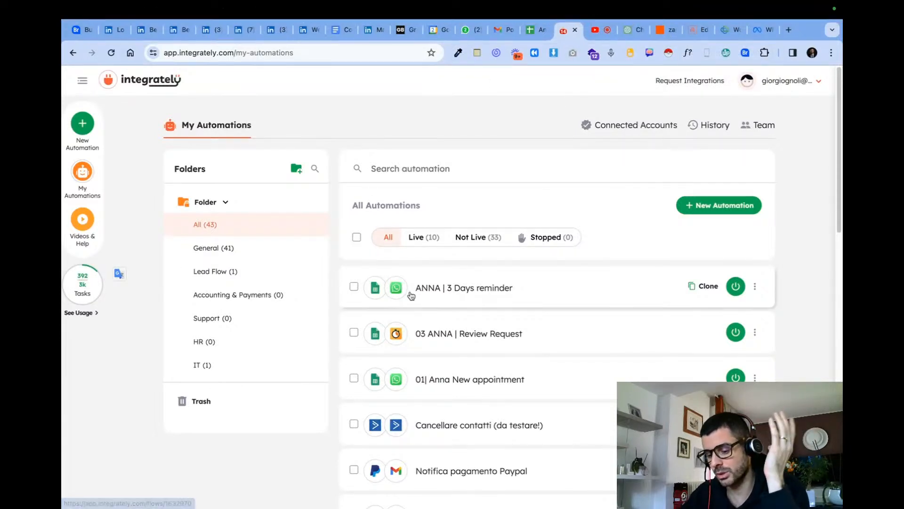
click(663, 30)
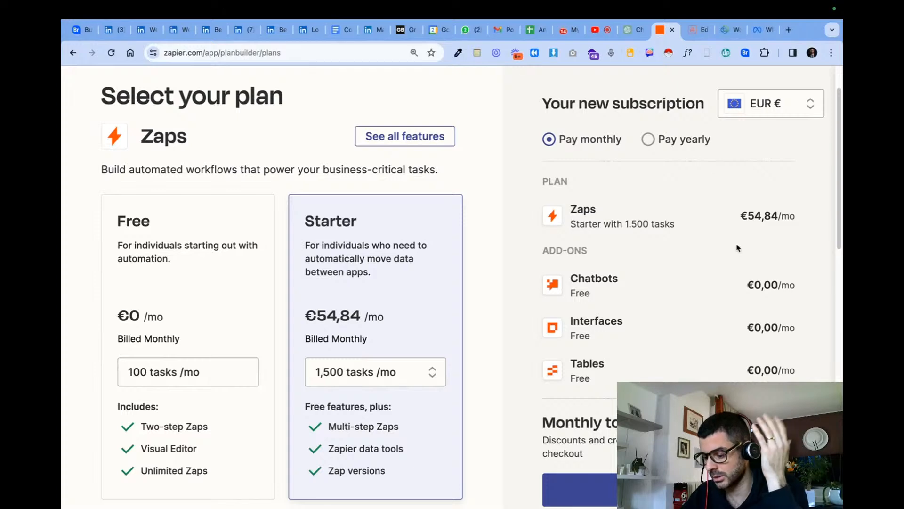
- Select Zapier's Professional plan with 2,000 tasks per month and review its monthly price in the new subscription summary
scroll(415, 329, down, 7)
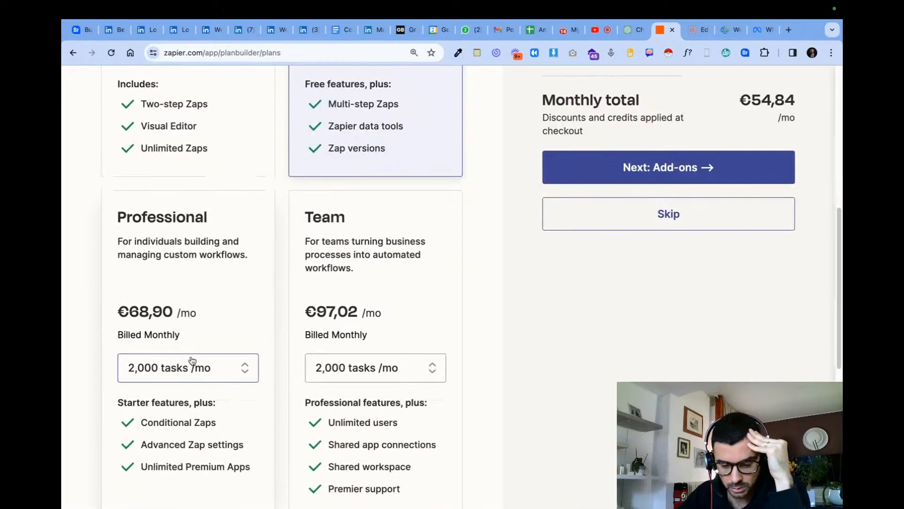
click(192, 366)
scroll(221, 317, down, 3)
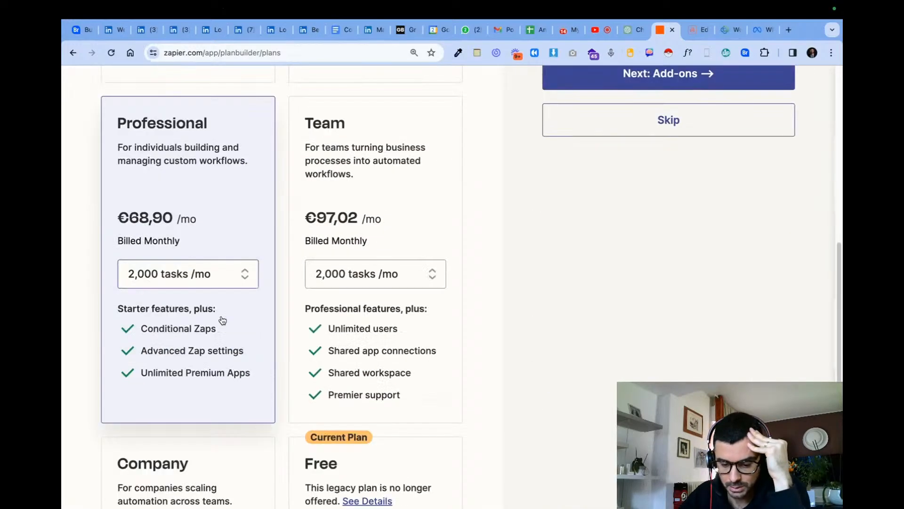
scroll(239, 264, up, 2)
drag(129, 276, 119, 276)
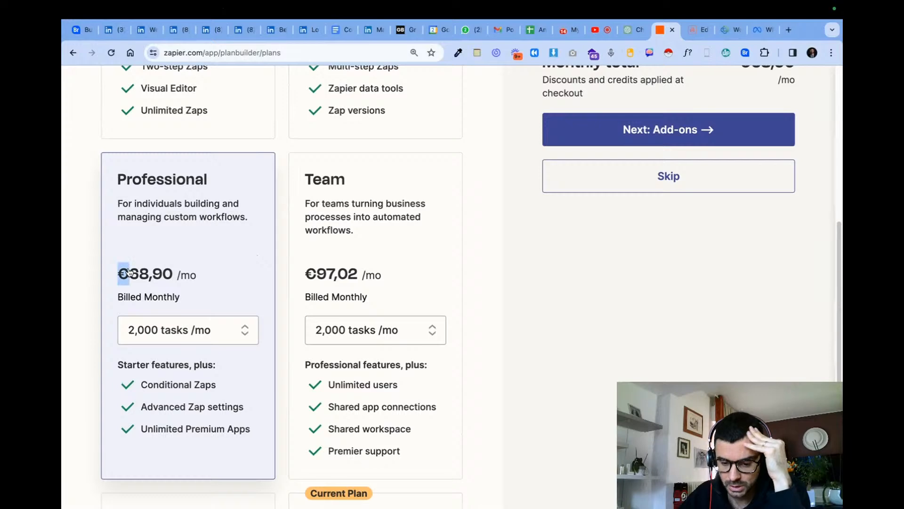
scroll(376, 268, up, 5)
scroll(507, 265, up, 5)
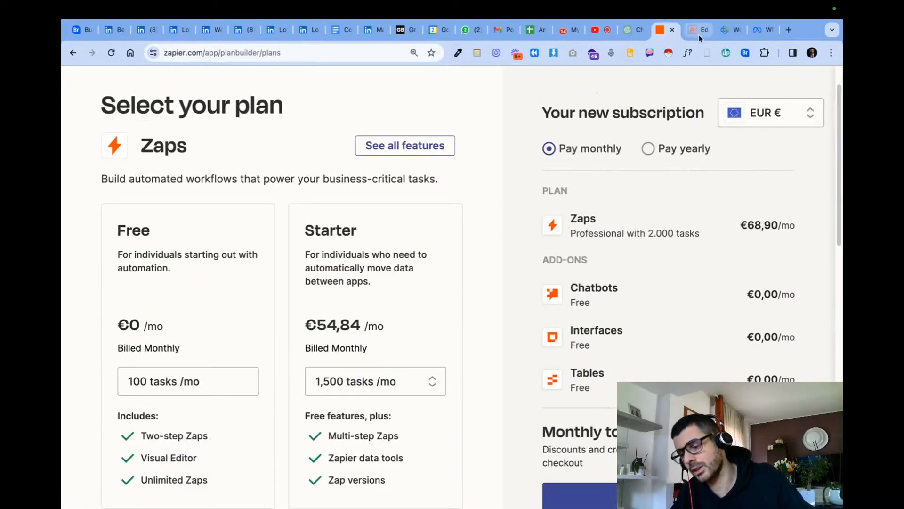
- Switch to the CRM, search the reports list for "prime vis" and open the report Prime visite per mese
click(729, 30)
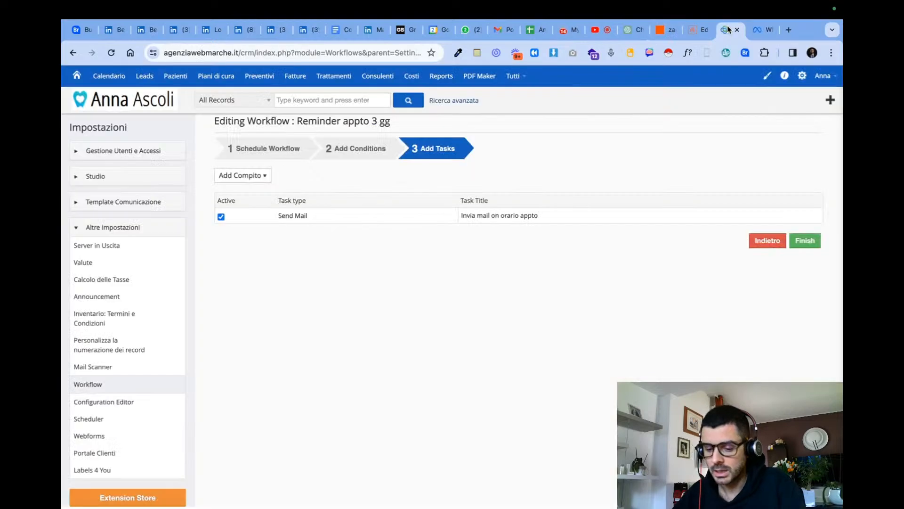
click(441, 83)
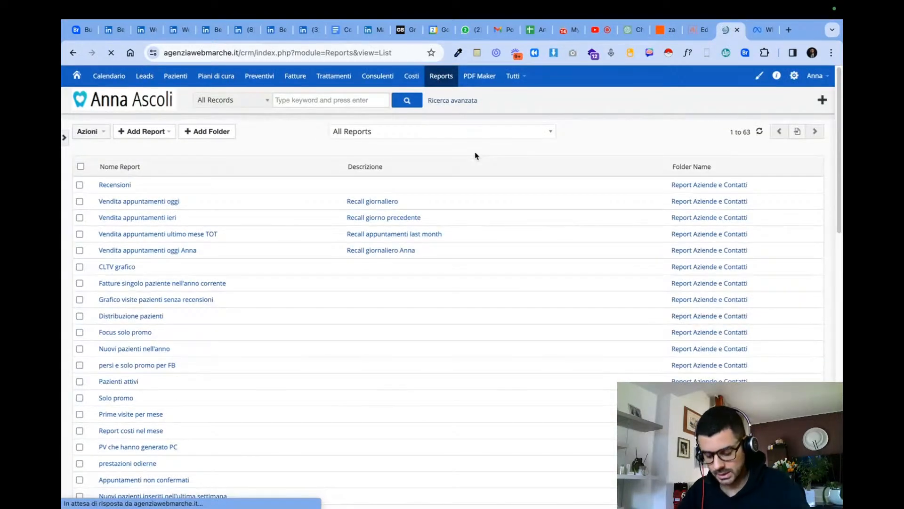
key(ctrl+f)
text(prime vis)
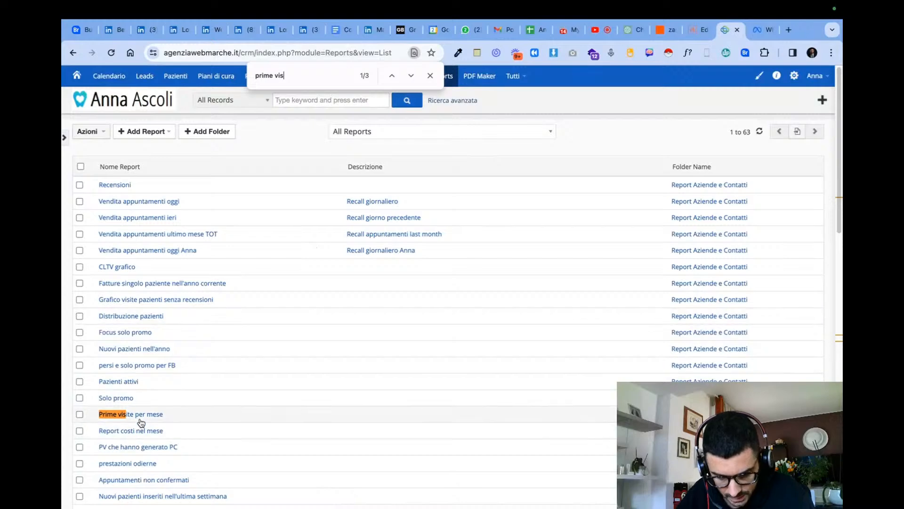
click(139, 418)
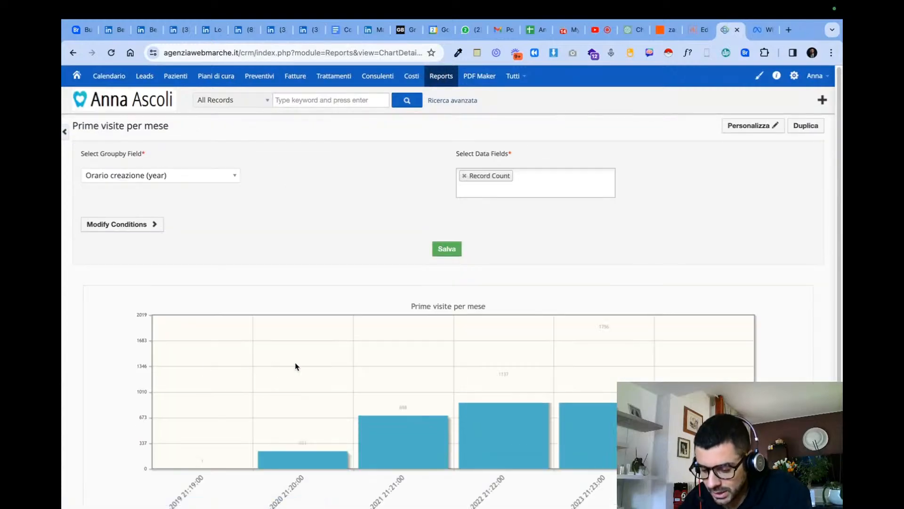
- Examine the yearly record counts in the Prime visite per mese chart and its group-by field, focusing on the 2023 bar
scroll(485, 400, down, 2)
scroll(410, 228, up, 3)
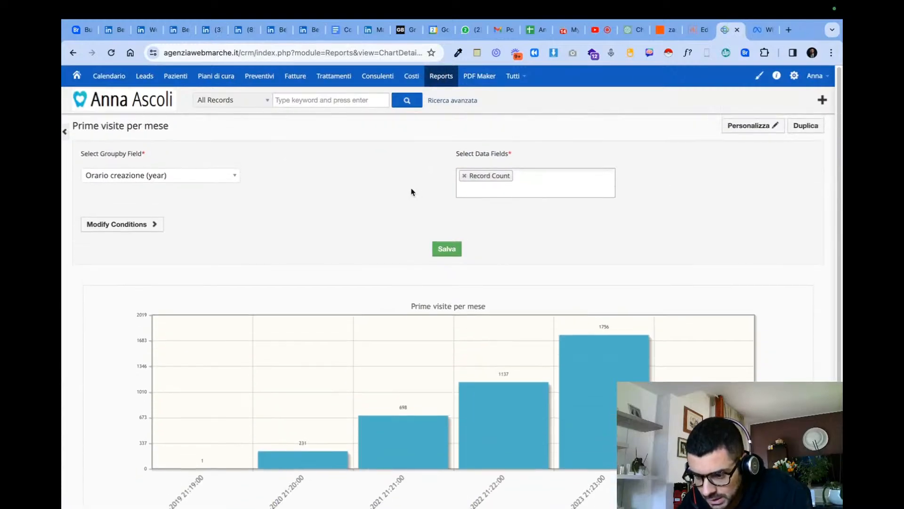
click(197, 178)
click(223, 176)
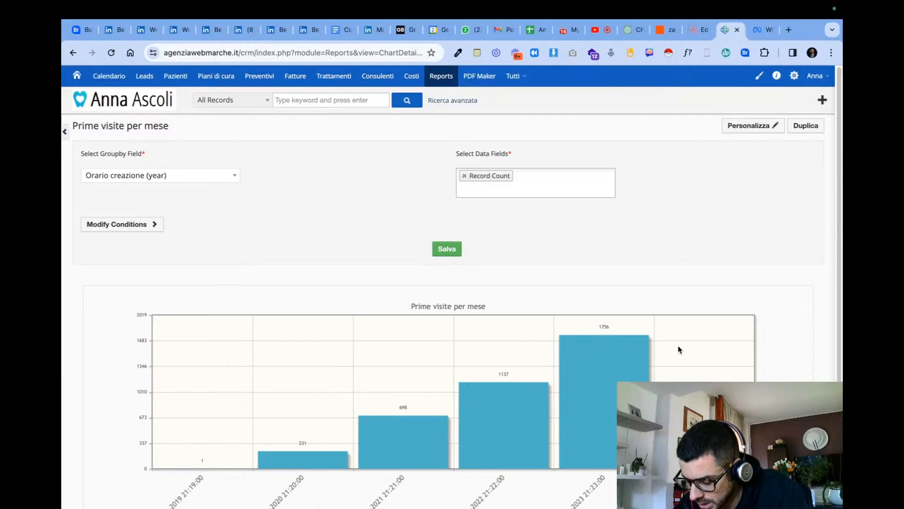
scroll(679, 349, up, 5)
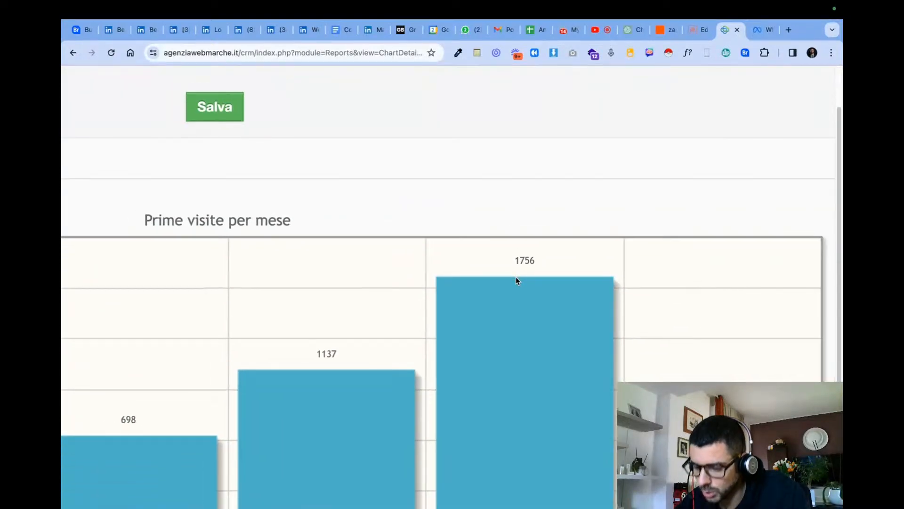
scroll(516, 281, down, 3)
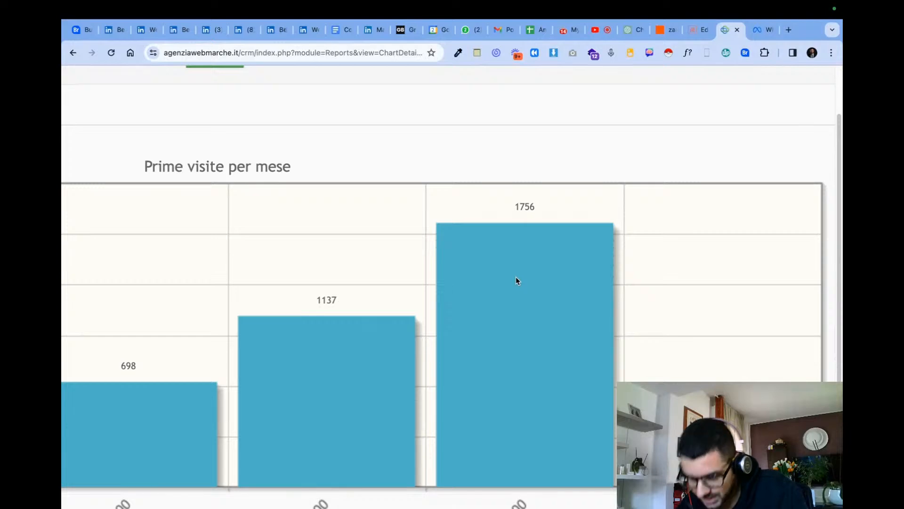
scroll(516, 281, down, 1)
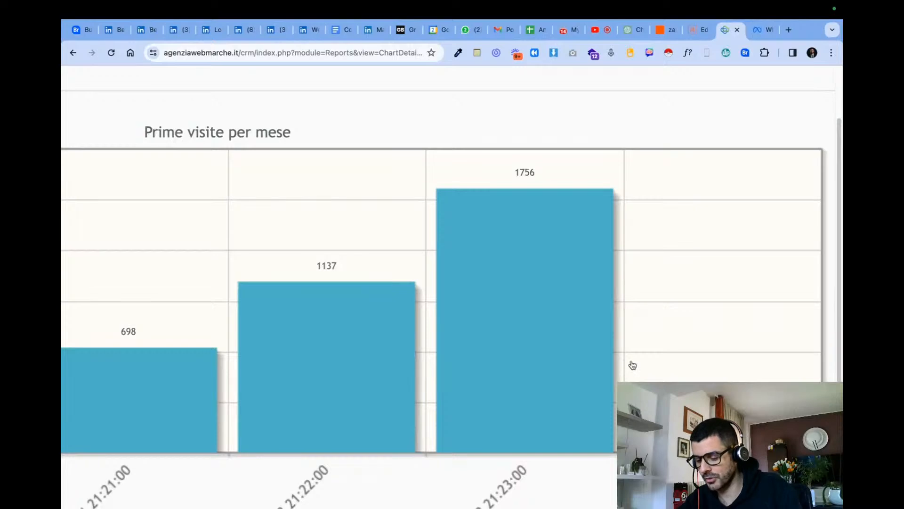
scroll(600, 382, down, 5)
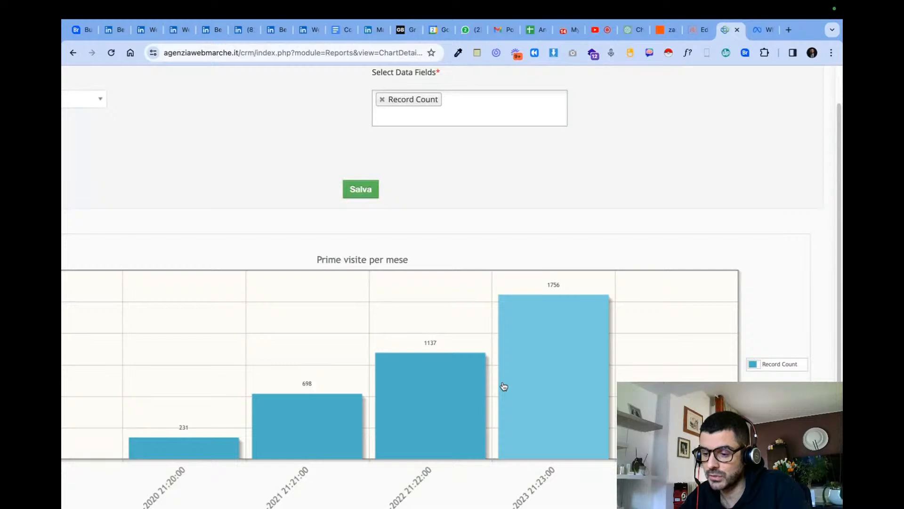
- Delete the malformed row 7 from the Richiesta Recensione sheet of the Anna Automations spreadsheet in Google Sheets
click(536, 30)
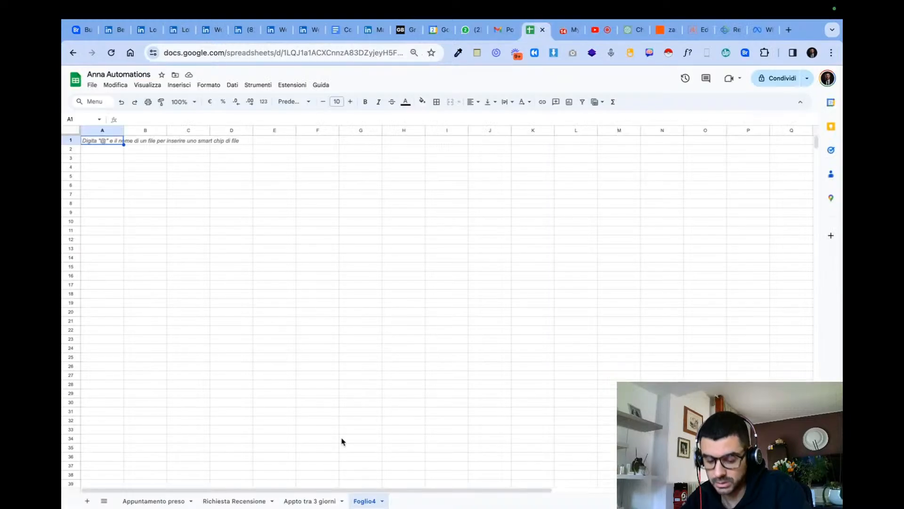
click(207, 502)
drag(105, 232, 259, 234)
double_click(115, 222)
click(211, 269)
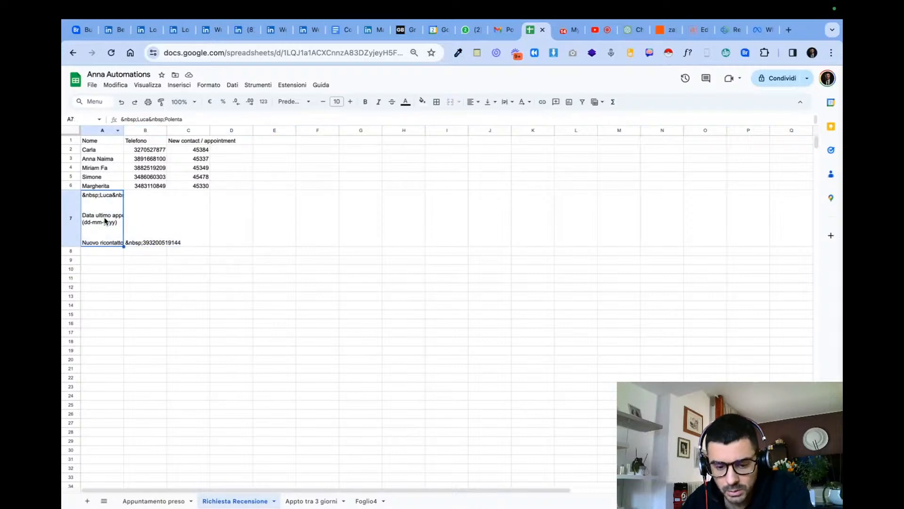
click(70, 219)
right_click(135, 233)
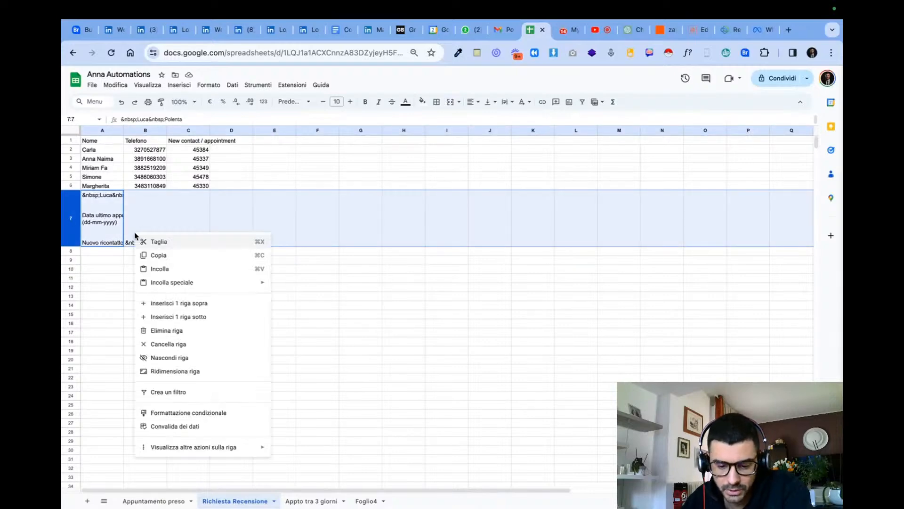
click(210, 331)
- Switch to YouTube Studio, set the stream's message view to Chat live and close the advanced moderators notice
click(589, 33)
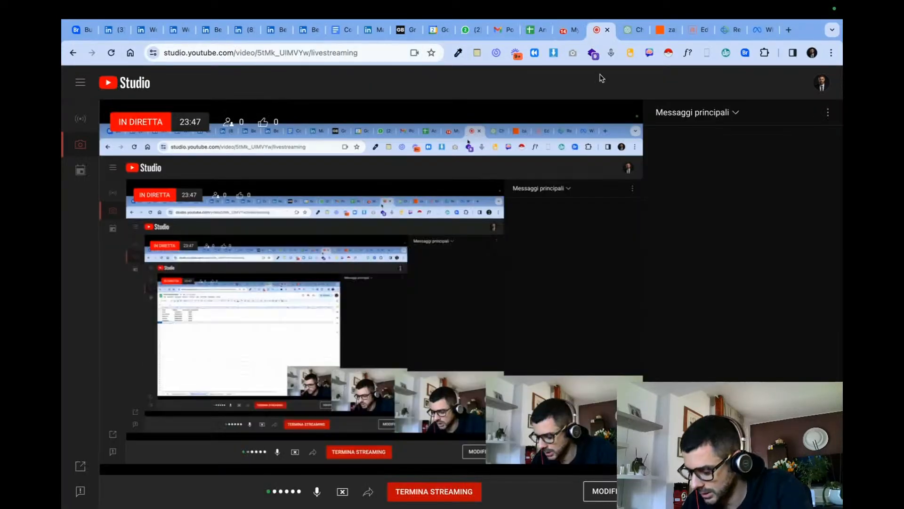
click(734, 113)
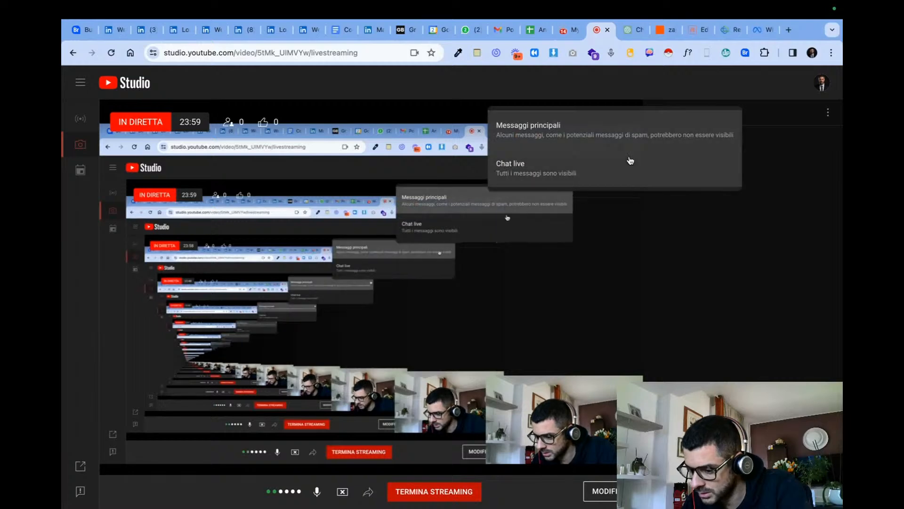
click(626, 163)
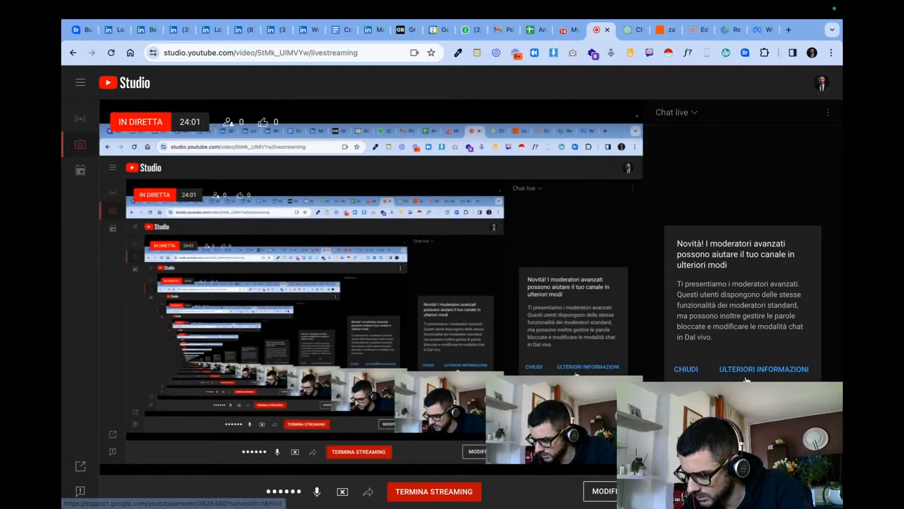
click(683, 370)
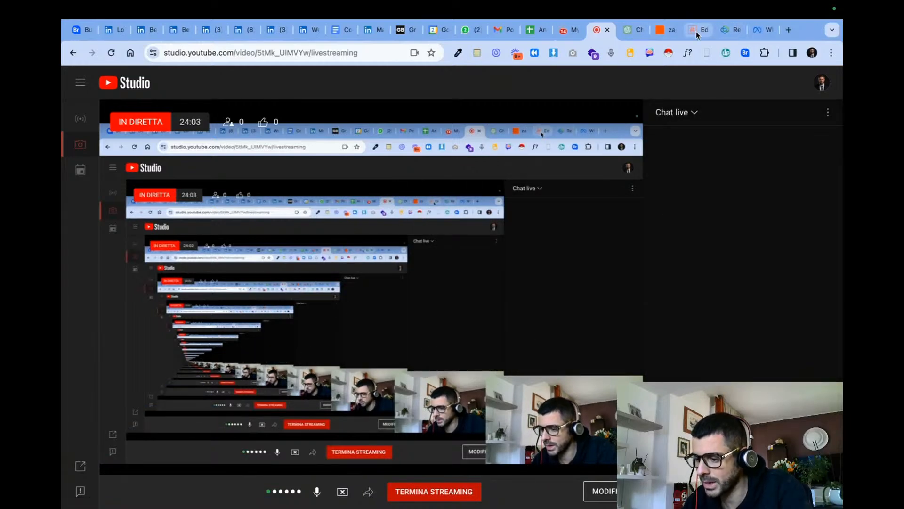
- Check the plan's task and Zap usage from the Zapier dashboard, and open the mailbox list in Email Parser by Zapier
click(699, 30)
click(723, 33)
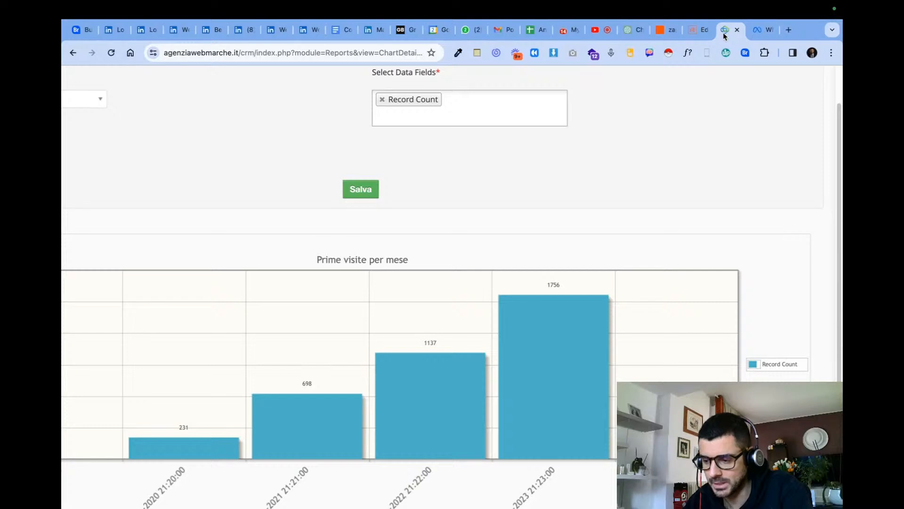
click(663, 33)
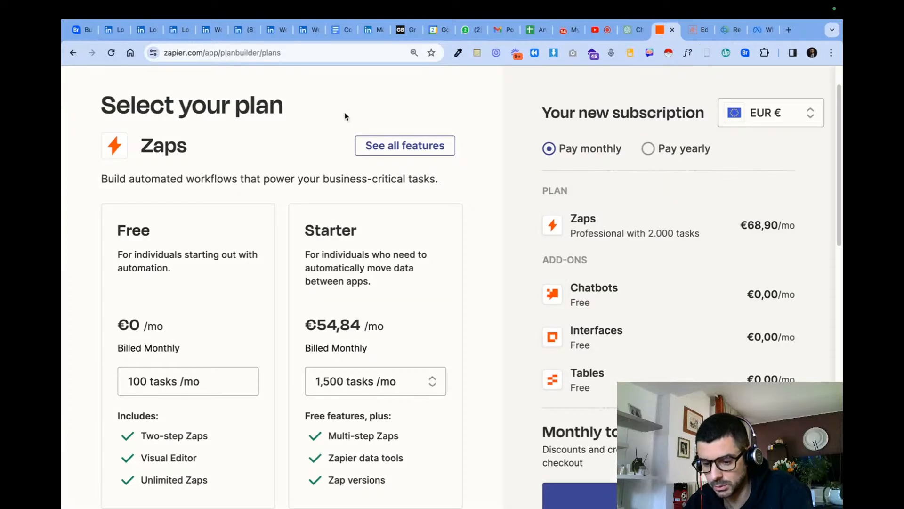
scroll(276, 107, up, 1)
click(87, 81)
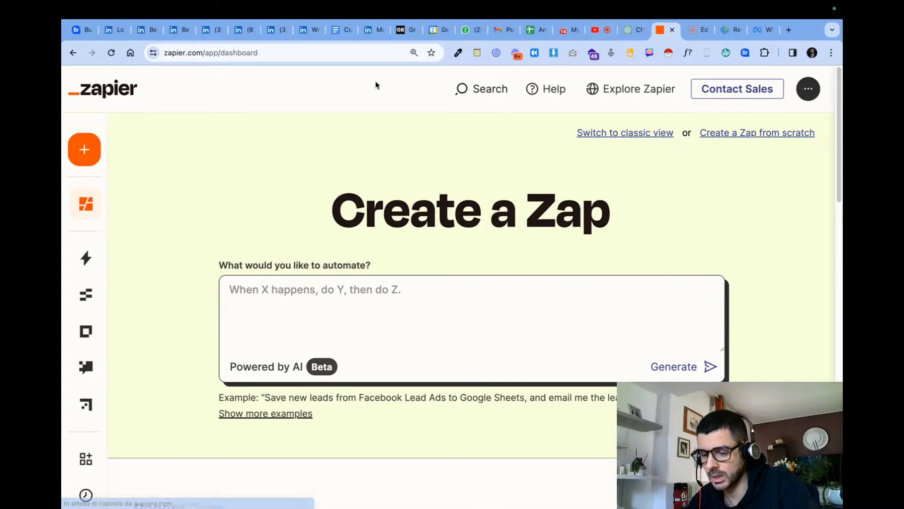
mouse_move(98, 203)
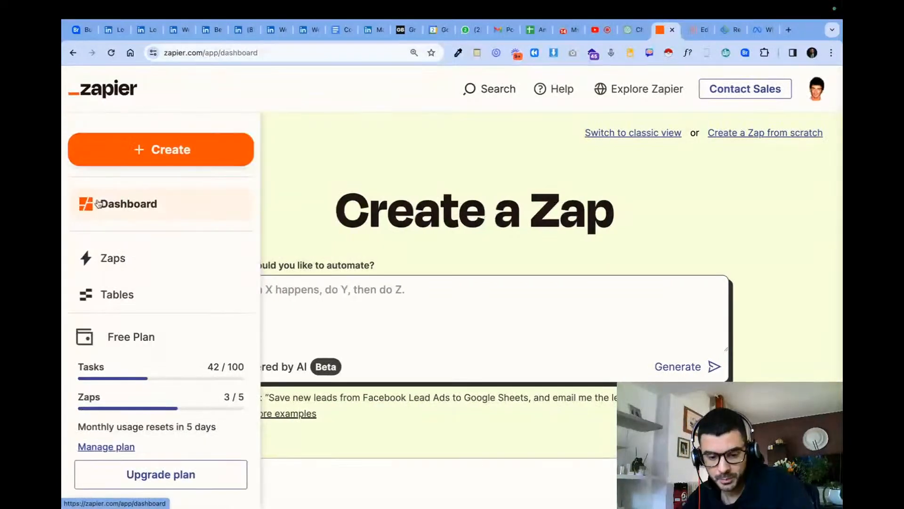
click(363, 53)
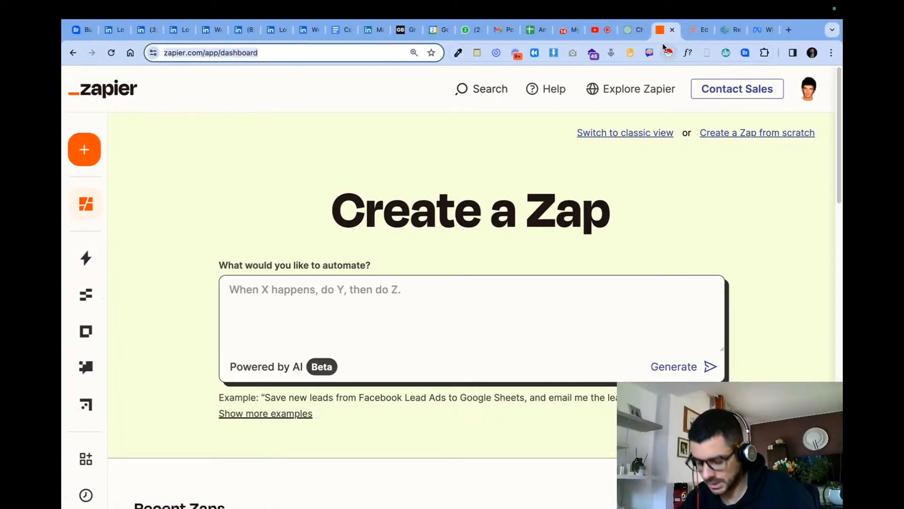
click(697, 32)
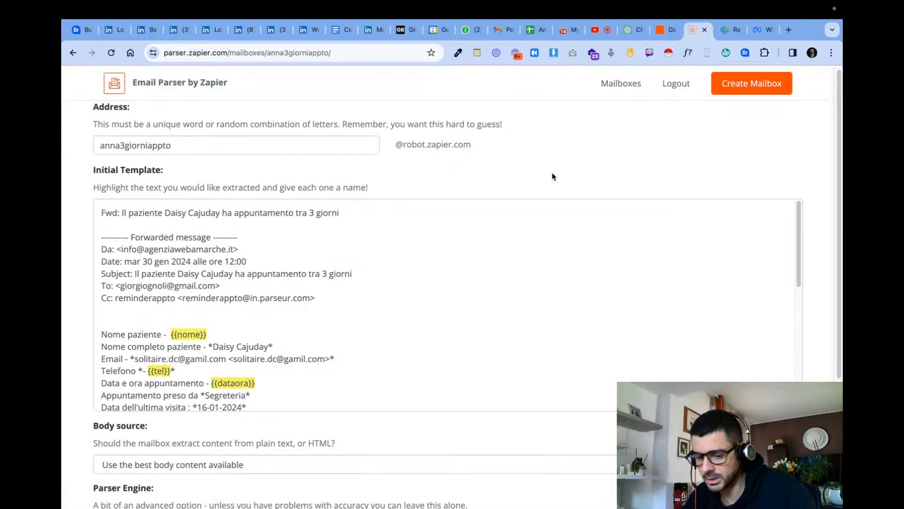
click(618, 89)
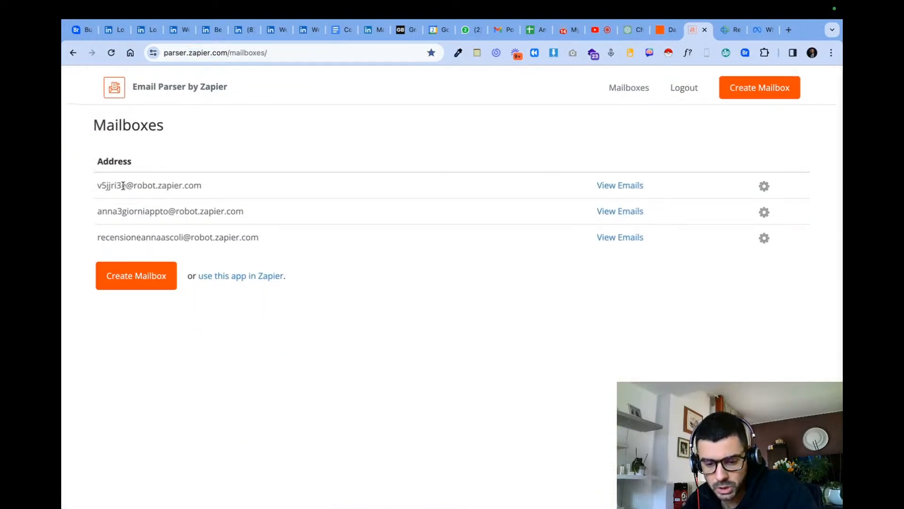
- Examine the name, phone, email and appointment time entries from row 8 down in the Appuntamento preso sheet in Google Sheets
click(535, 29)
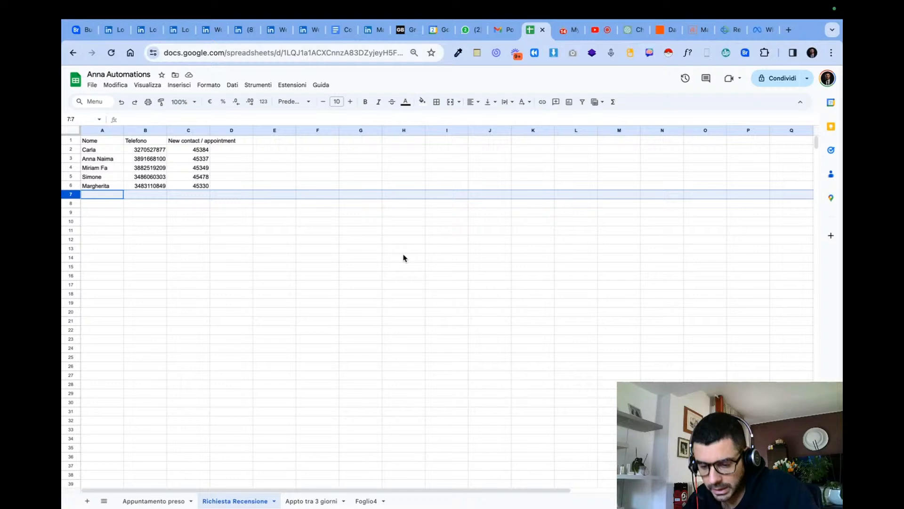
click(154, 501)
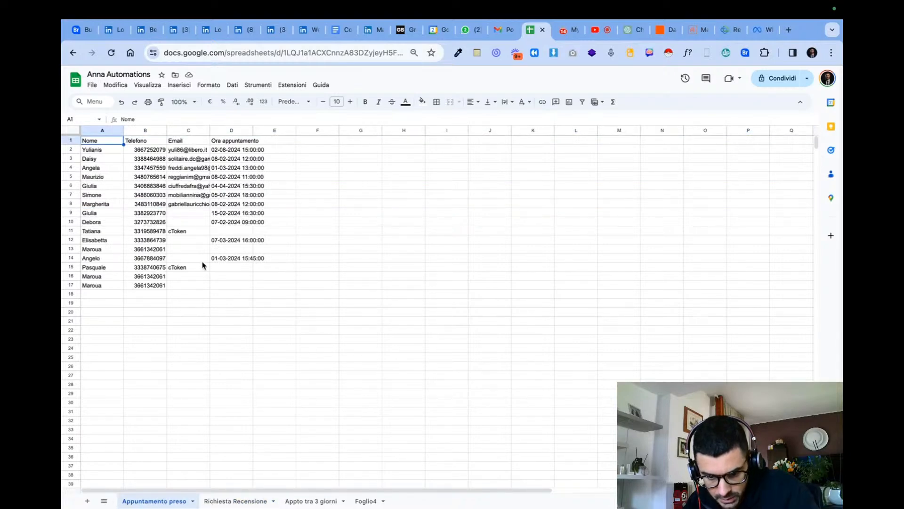
click(180, 225)
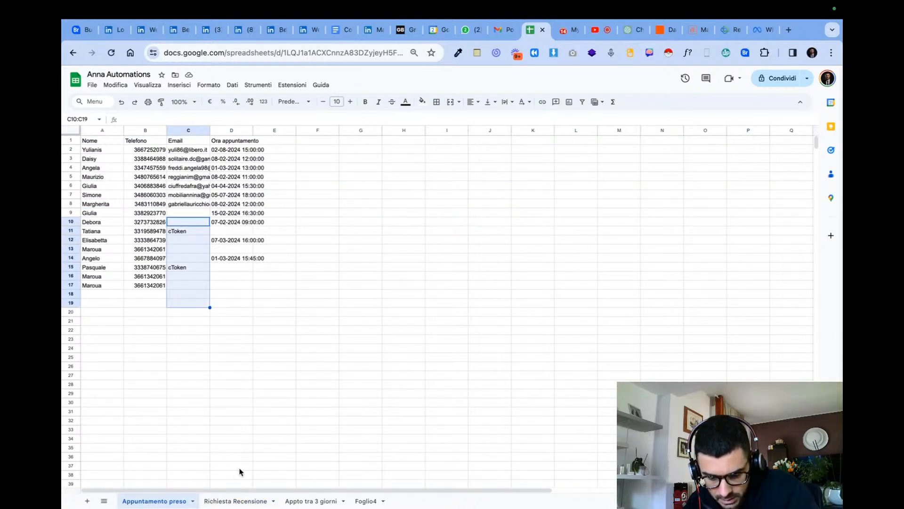
drag(99, 215, 108, 286)
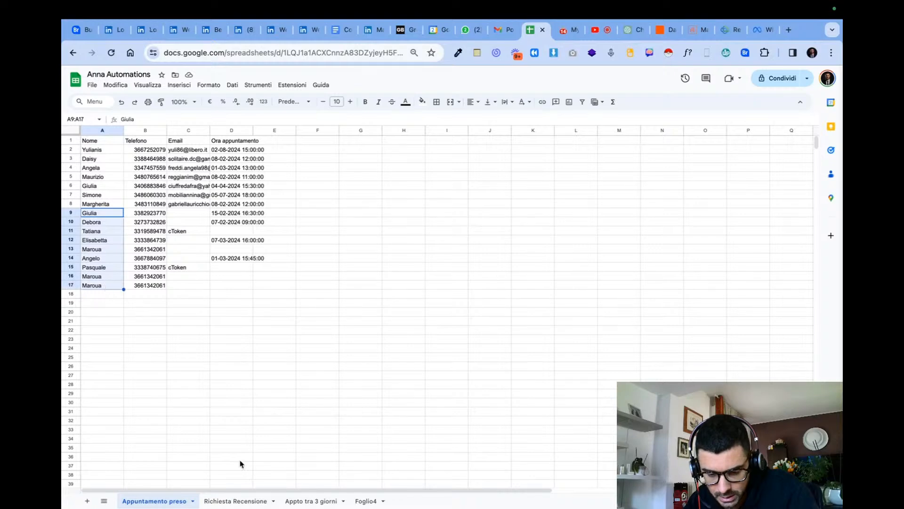
drag(186, 206, 197, 303)
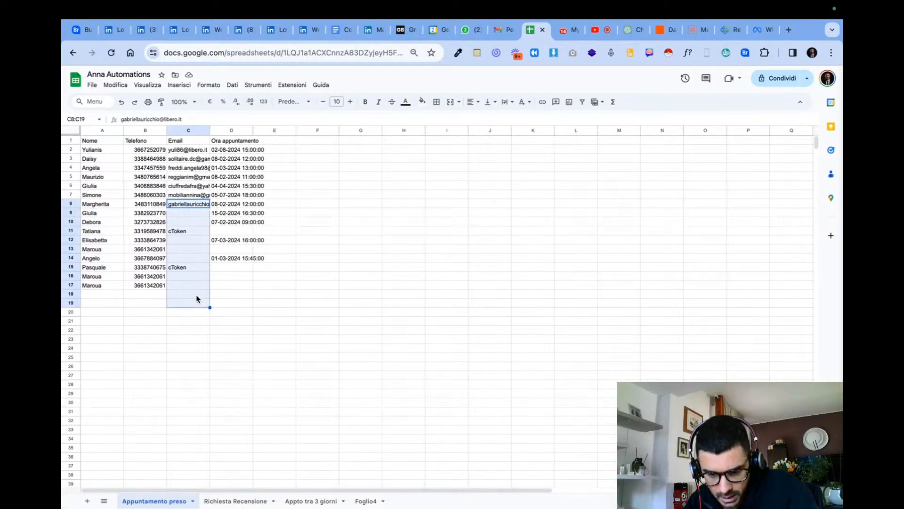
click(144, 286)
click(217, 279)
click(223, 287)
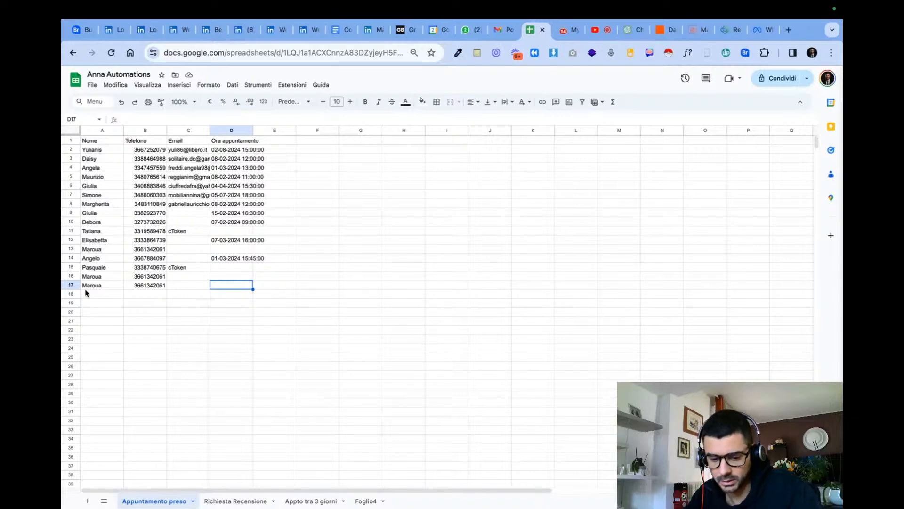
drag(72, 235, 194, 281)
key(super+z)
drag(399, 321, 97, 233)
right_click(157, 240)
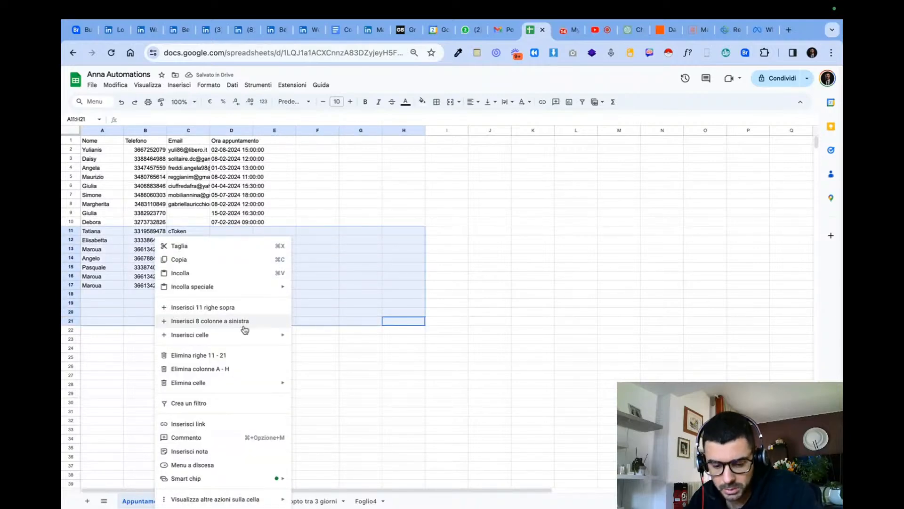
click(239, 368)
key(super+z)
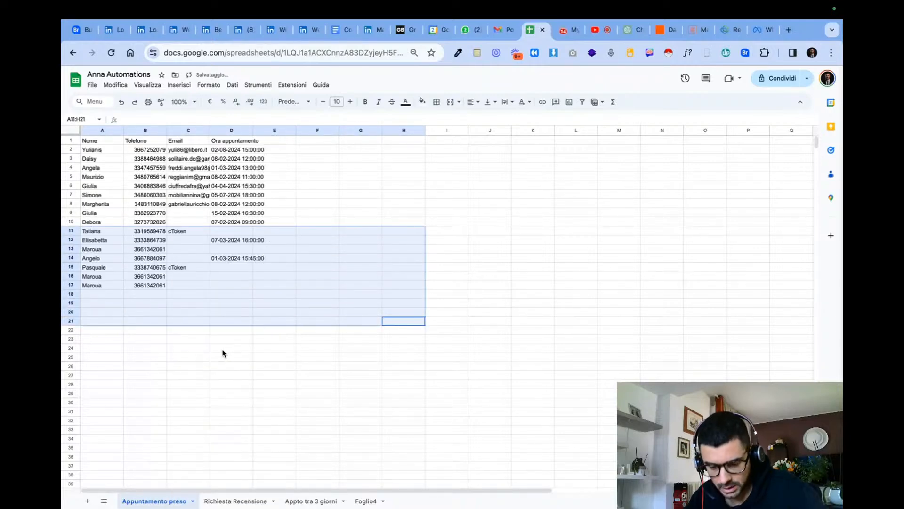
- Delete rows 11 to 18 entirely from the Appuntamento preso sheet
click(174, 287)
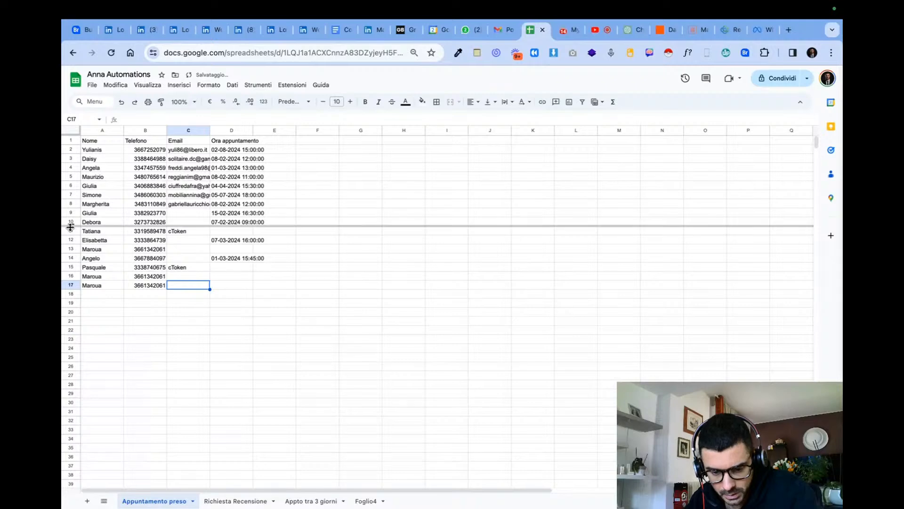
drag(76, 232, 71, 294)
right_click(205, 278)
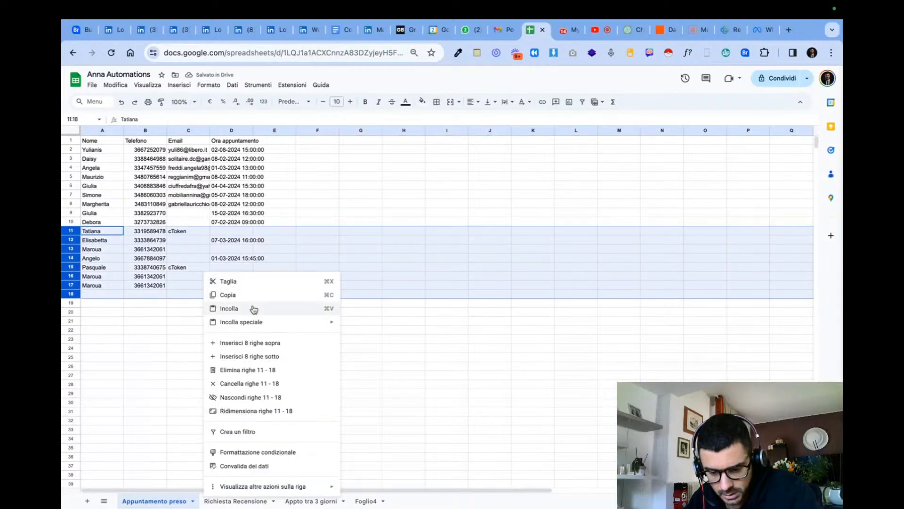
click(292, 370)
click(418, 305)
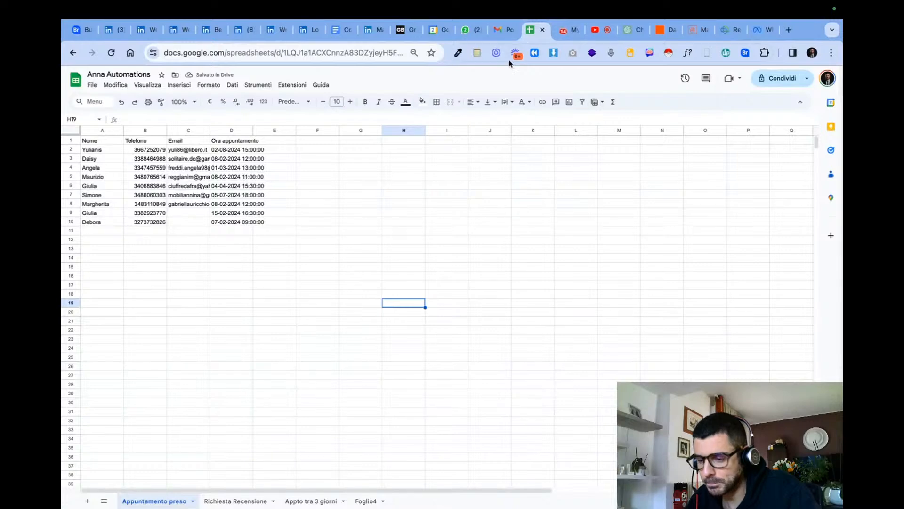
click(113, 232)
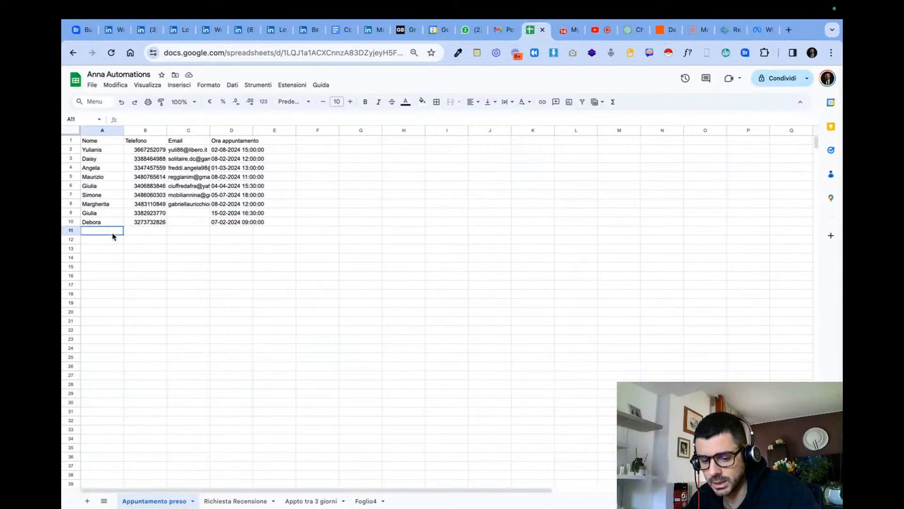
- Close the Integrately My Automations page and switch to the mailbox list in Email Parser by Zapier
click(554, 35)
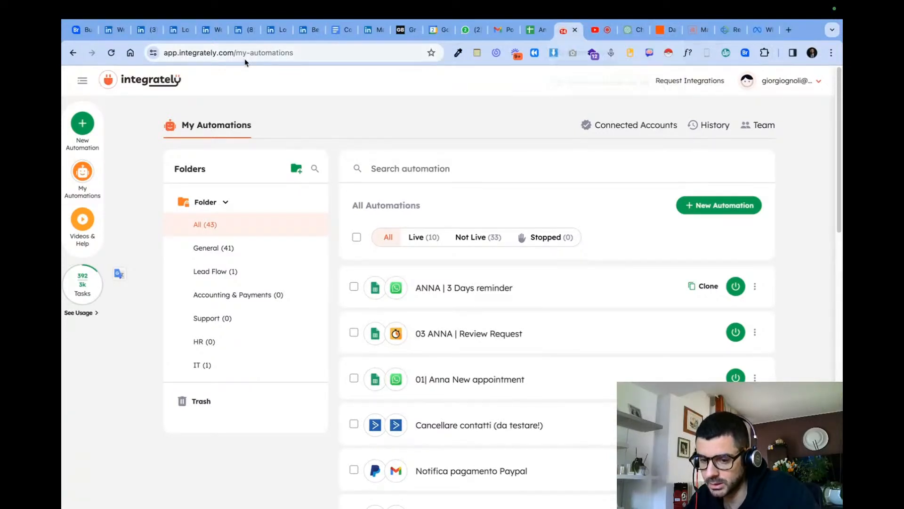
click(574, 31)
click(632, 32)
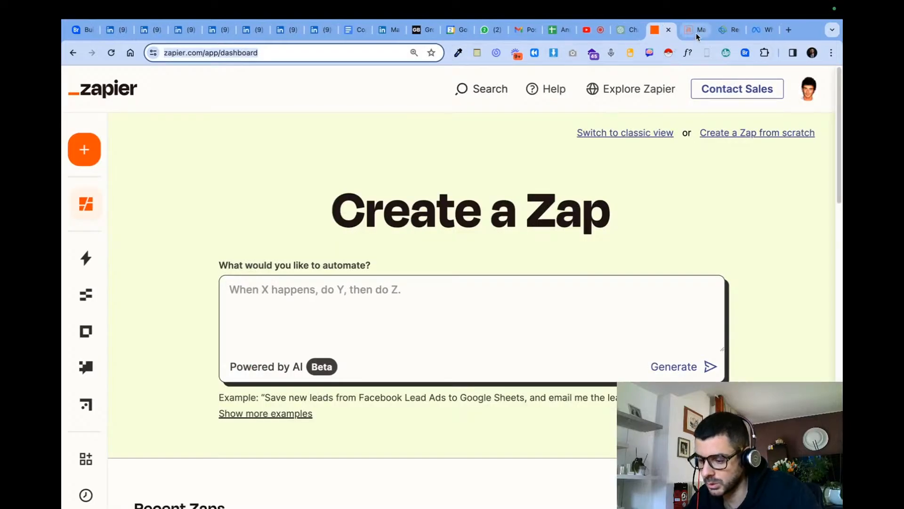
click(698, 34)
- Open the first mailbox's email history, check the newest message's appointment date and time, and report its parsing as inaccurate
triple_click(114, 185)
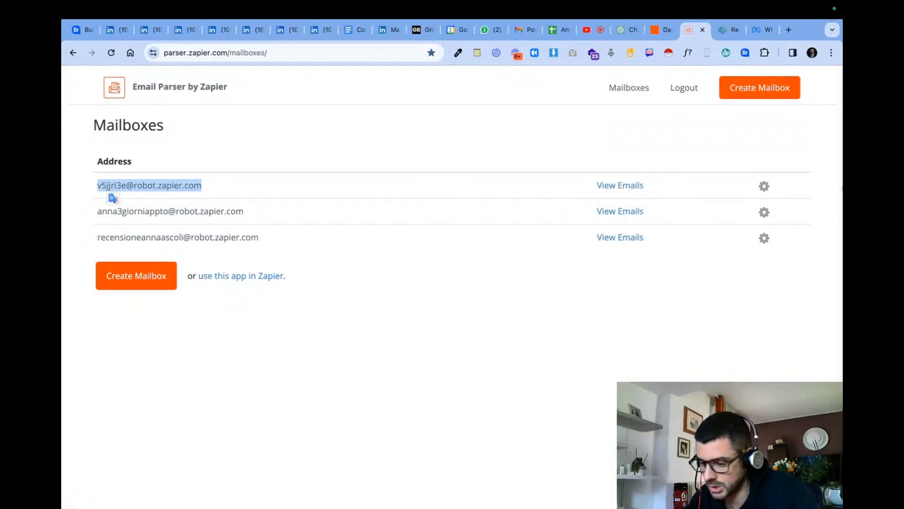
click(620, 185)
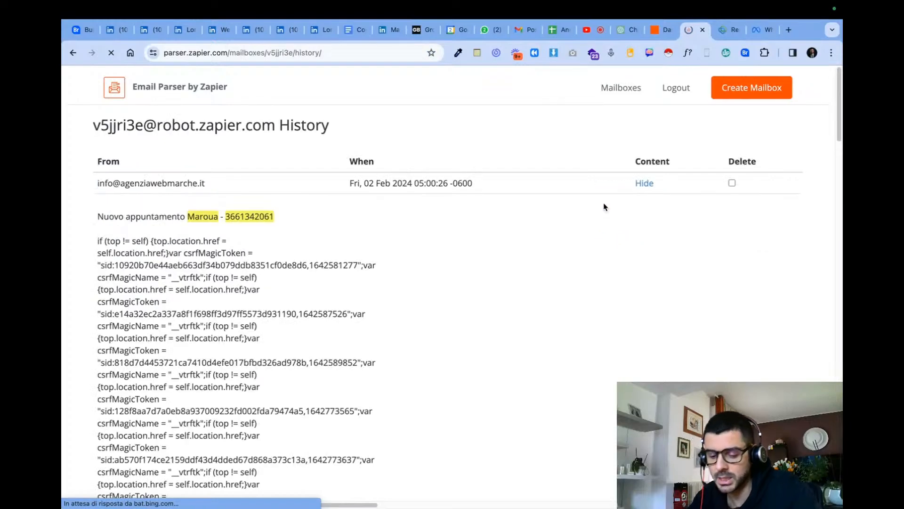
scroll(311, 302, down, 15)
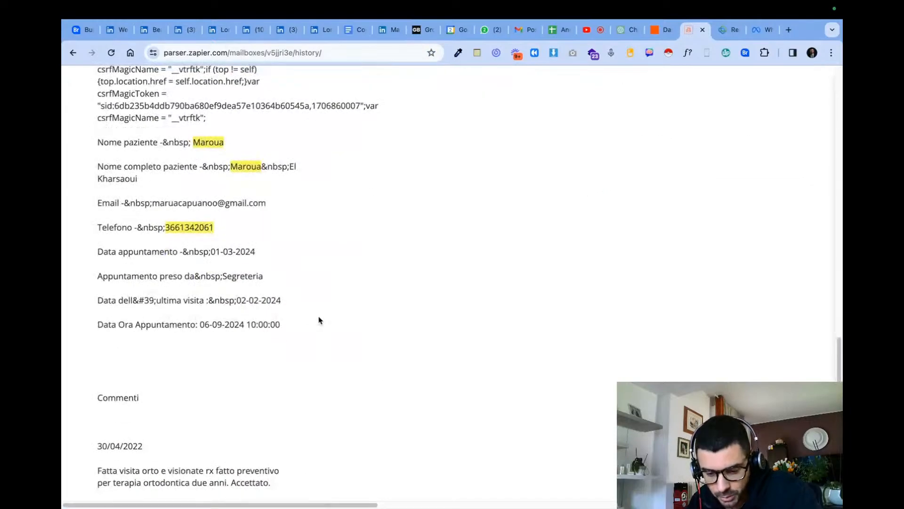
drag(293, 323, 221, 327)
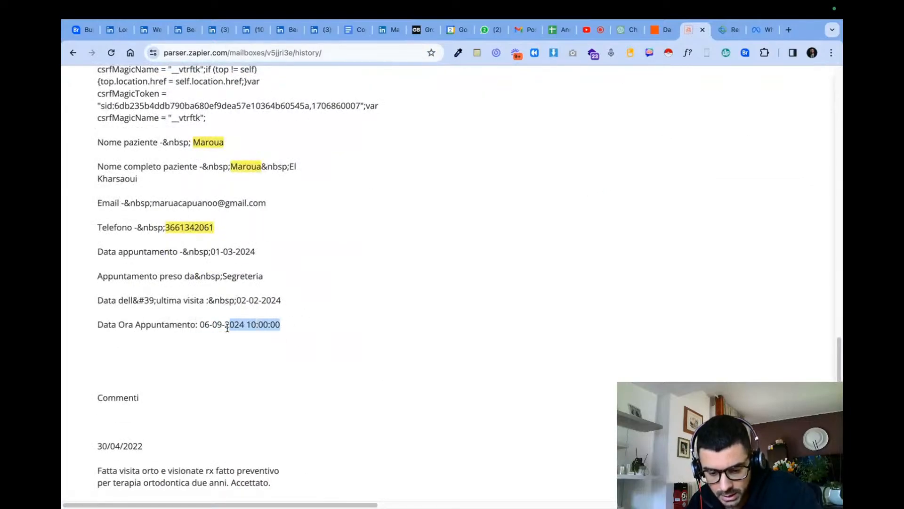
scroll(223, 355, down, 4)
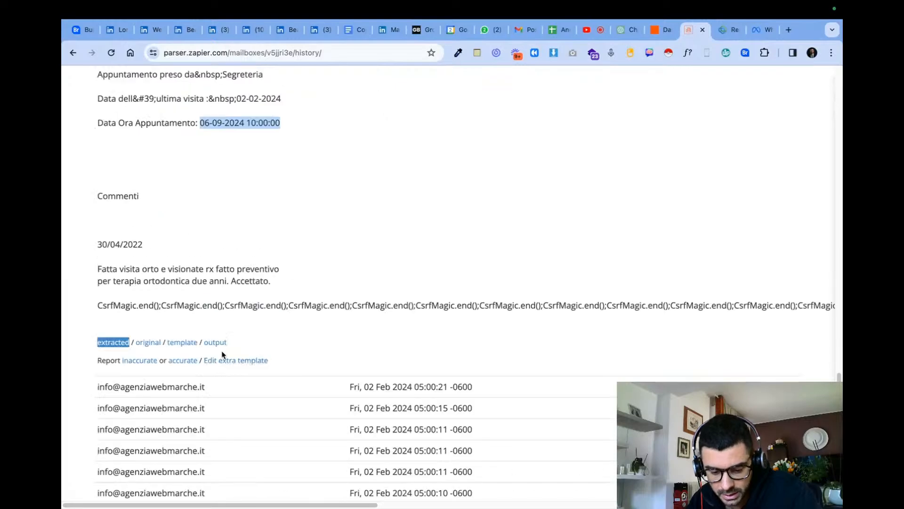
click(140, 360)
- Tag the patient's name as "name" and the phone number as "phone" in the extra template's opening line
scroll(238, 295, down, 10)
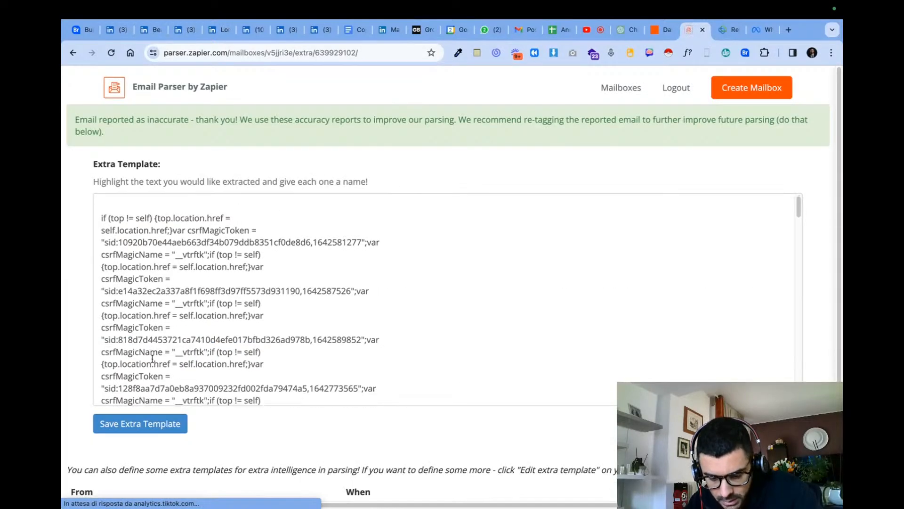
scroll(239, 296, down, 10)
scroll(245, 273, up, 20)
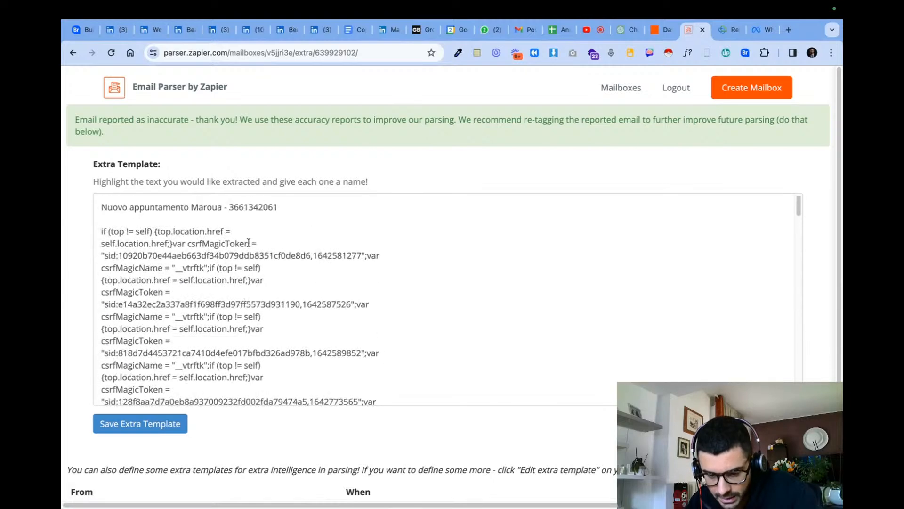
double_click(215, 207)
text(Name)
click(189, 288)
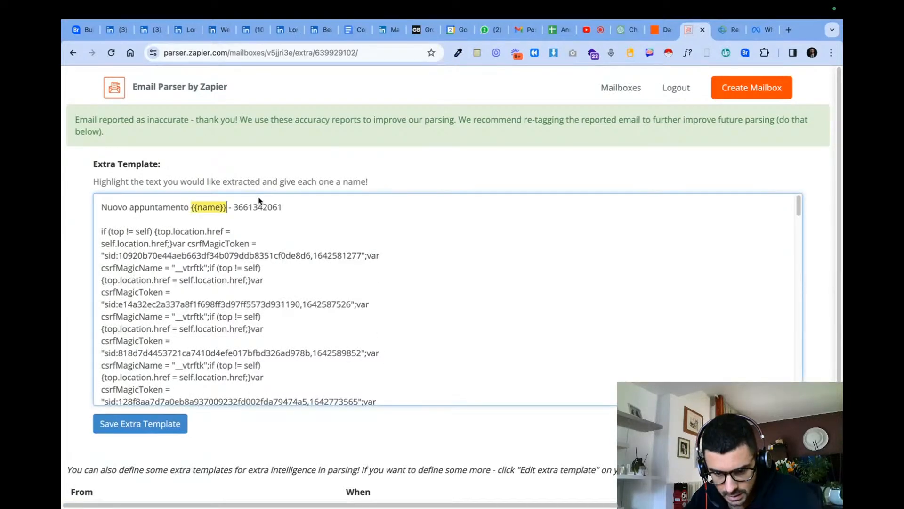
double_click(259, 206)
text(Phone)
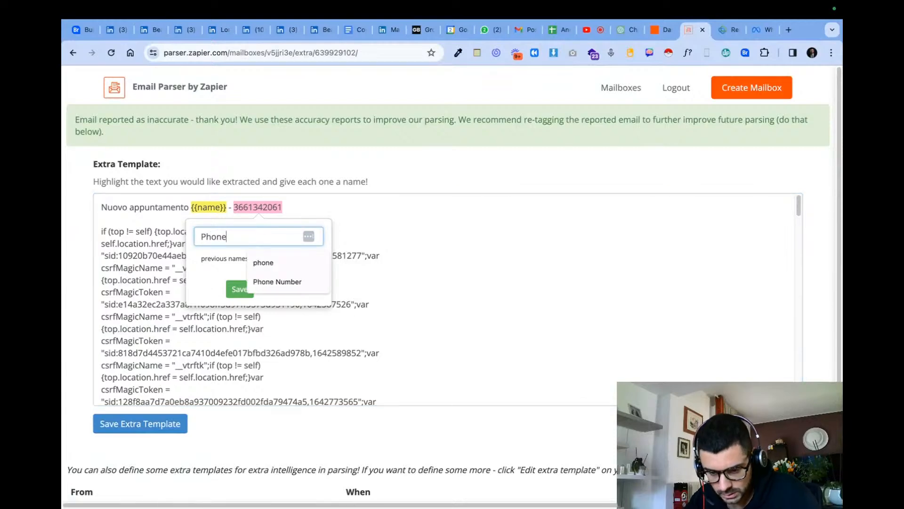
click(257, 263)
click(238, 288)
- Tag the Data Ora Appuntamento date and time as "time" and save the extra template
scroll(224, 301, down, 10)
scroll(225, 301, down, 5)
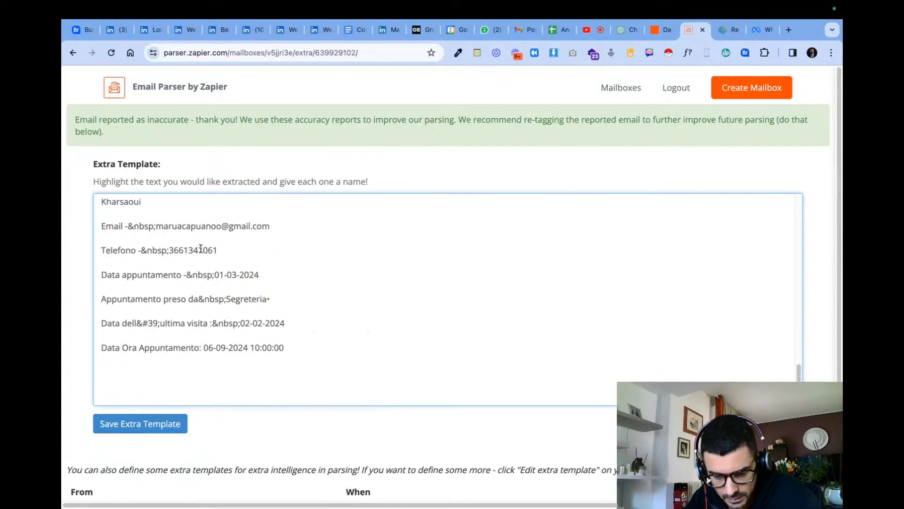
drag(288, 349, 204, 347)
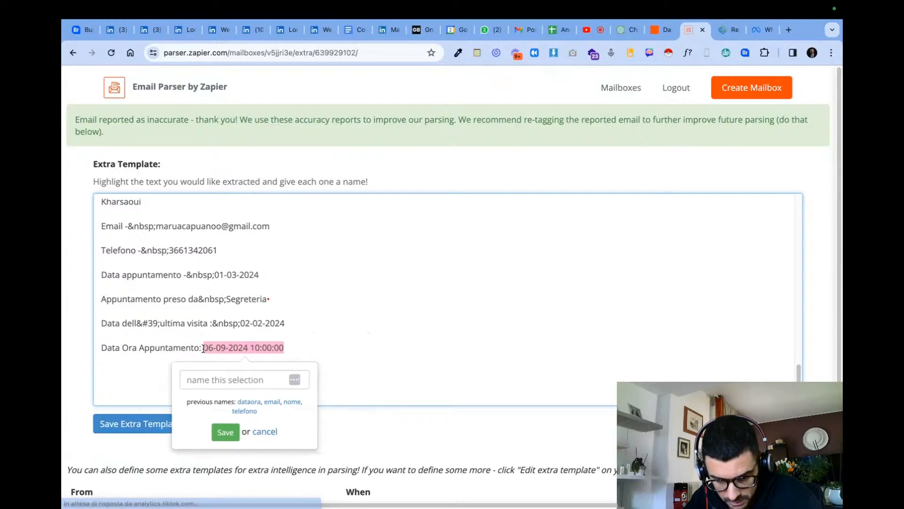
click(261, 381)
text(Tl)
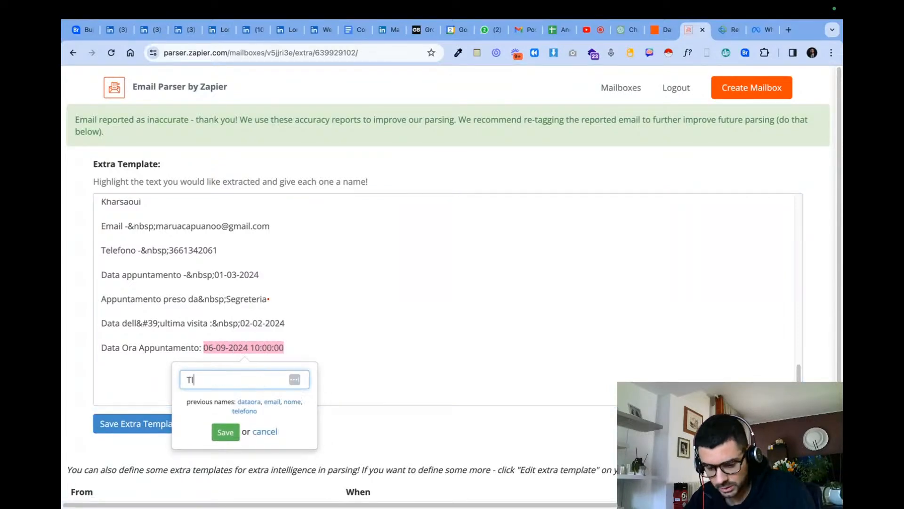
click(226, 432)
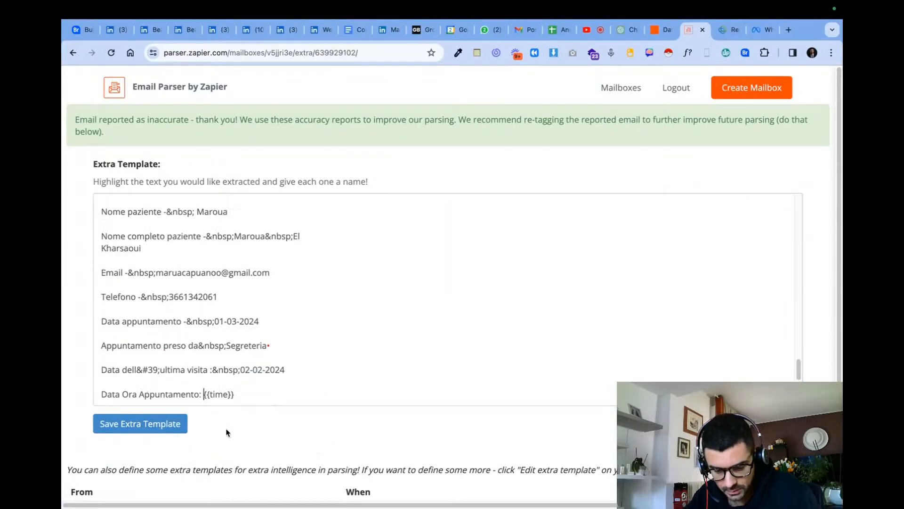
click(176, 428)
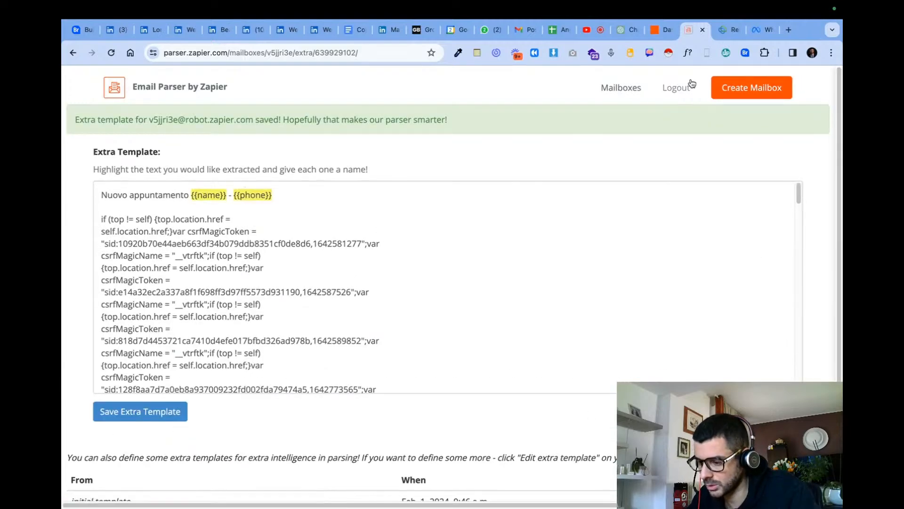
- Reopen the first mailbox's email history and examine which fields are extracted from the newest email
scroll(212, 385, down, 3)
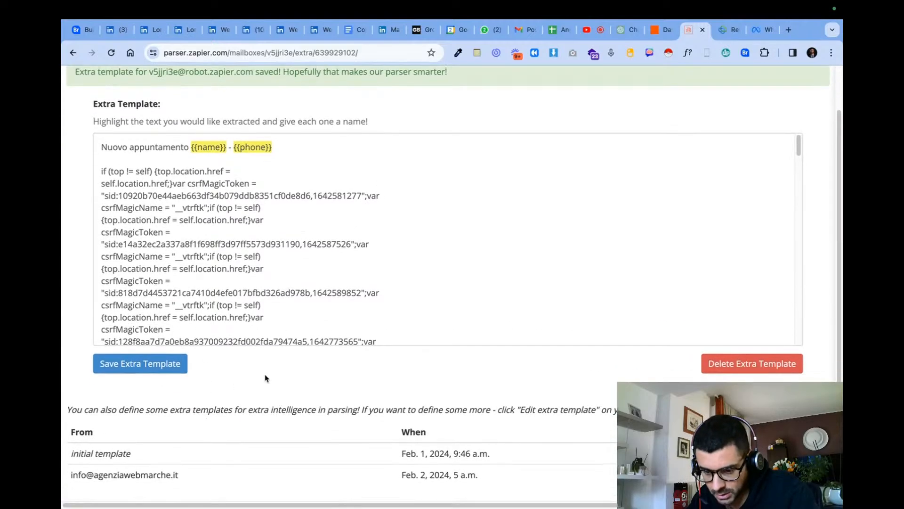
scroll(662, 183, up, 3)
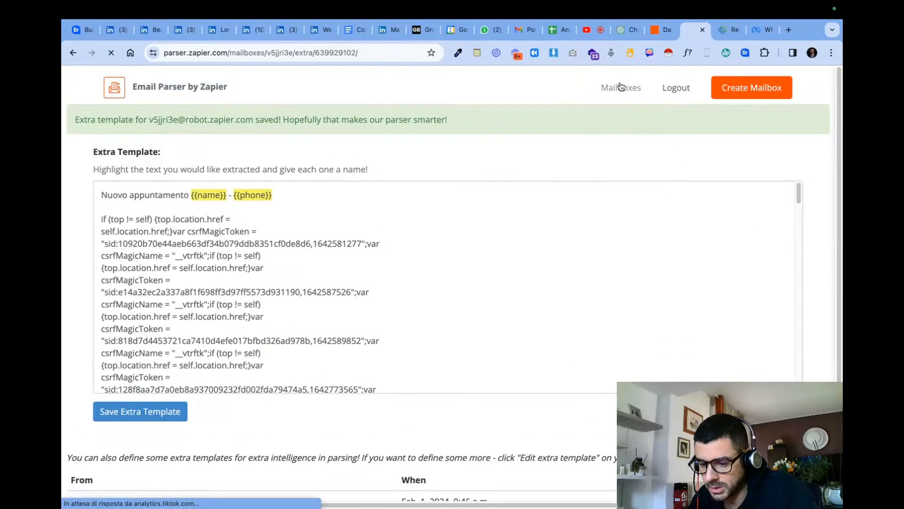
click(620, 88)
click(612, 186)
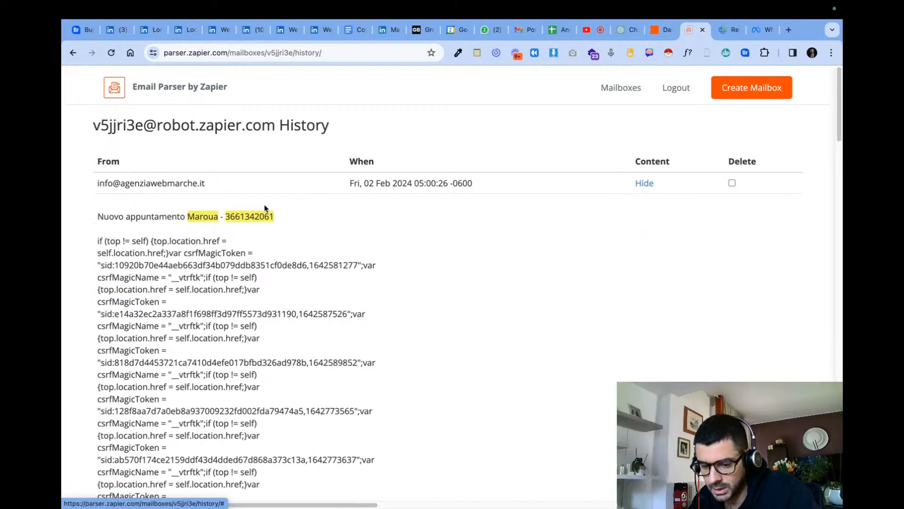
scroll(214, 305, down, 15)
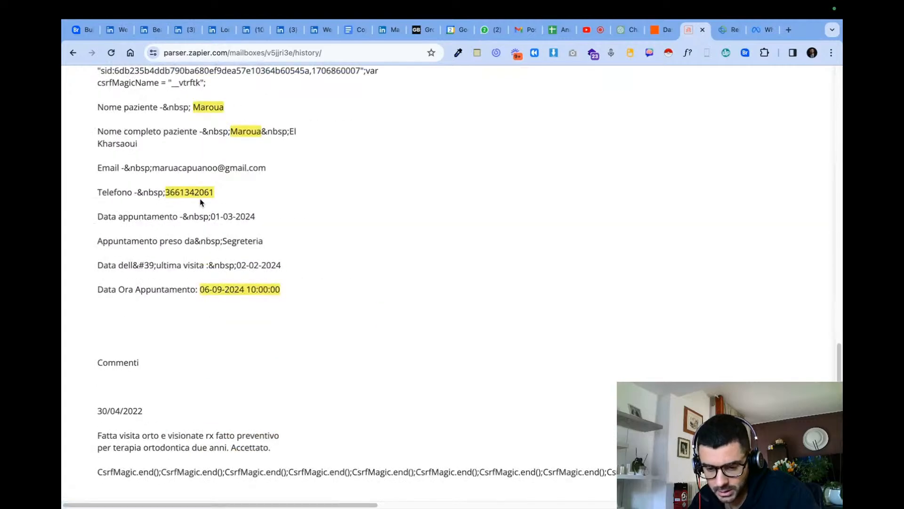
scroll(231, 282, down, 9)
scroll(245, 258, up, 5)
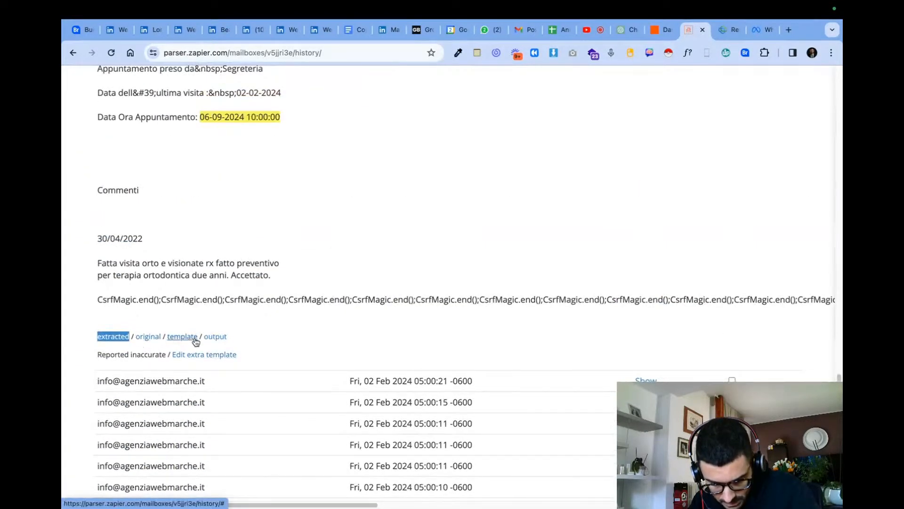
scroll(307, 349, down, 6)
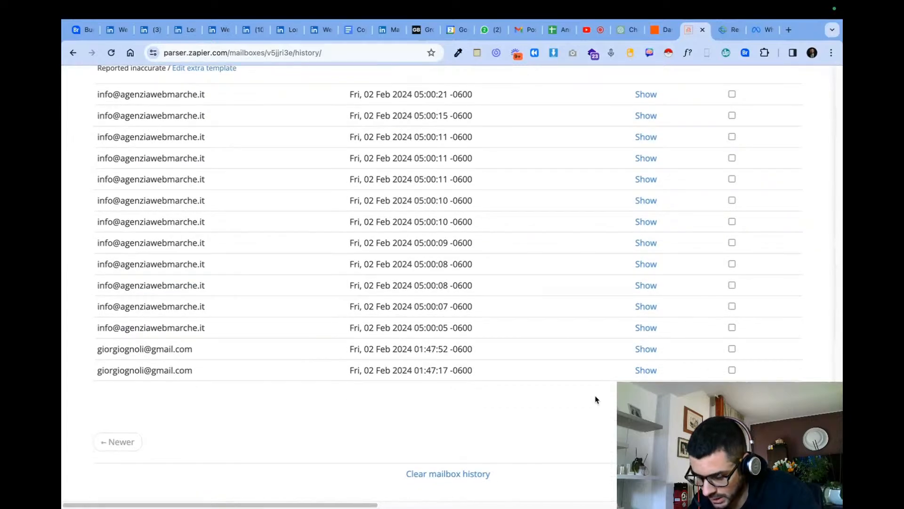
scroll(622, 370, up, 20)
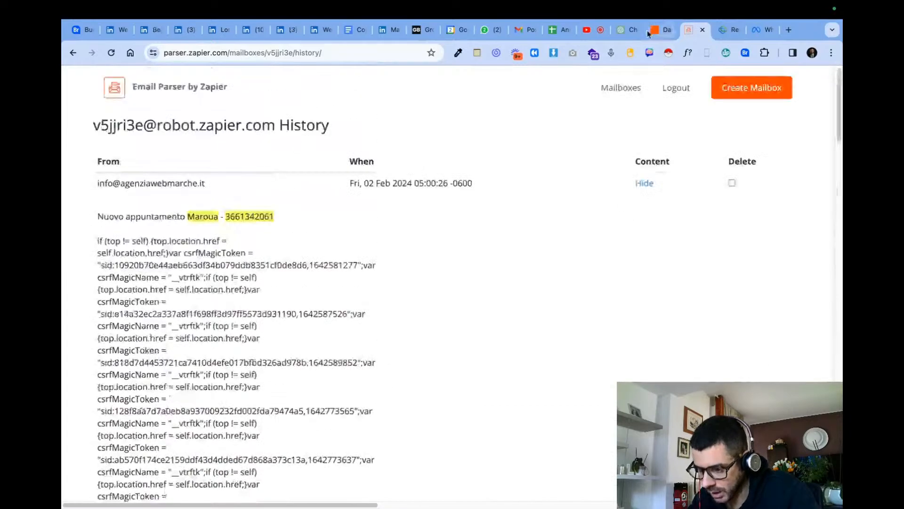
- Switch to the Zapier dashboard and open the Nuovo Appto Anna Zap from the list of Zaps
click(653, 32)
mouse_move(69, 226)
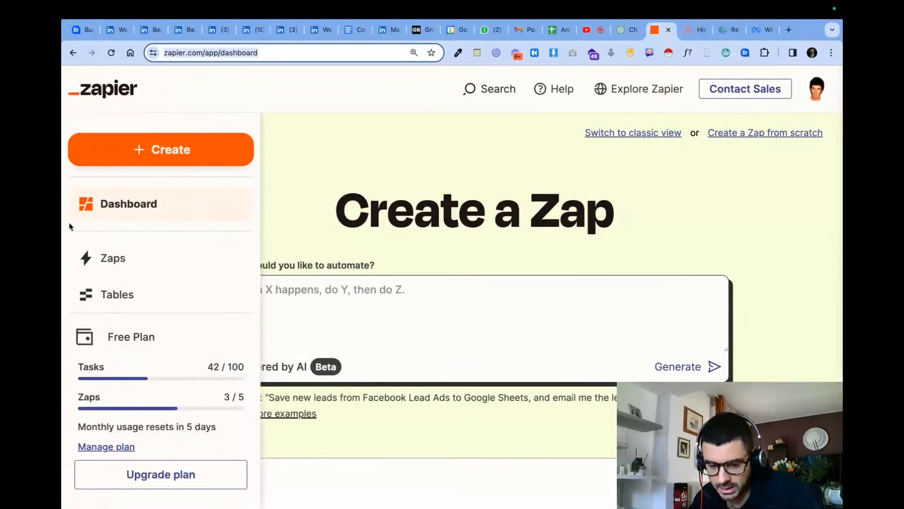
click(189, 266)
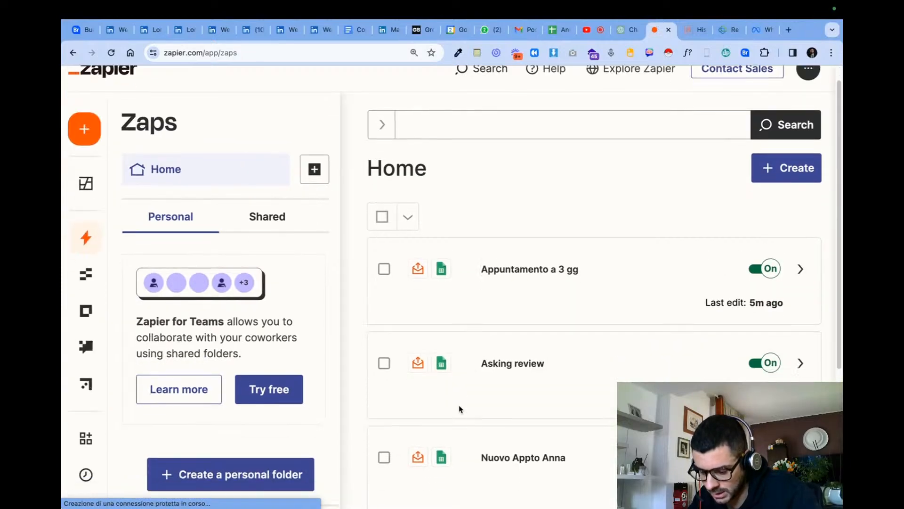
scroll(485, 377, down, 3)
click(510, 334)
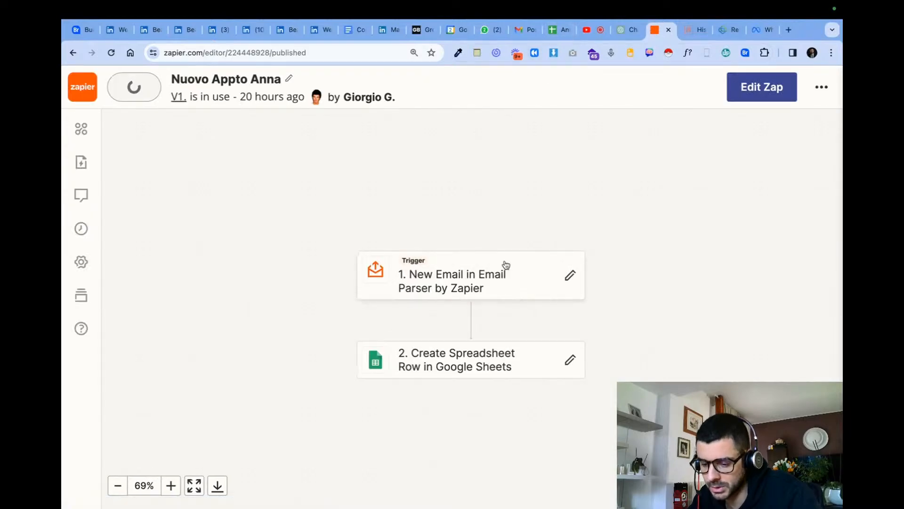
- Put the Zap in edit mode at its Email Parser trigger and refresh the trigger's fields
click(507, 276)
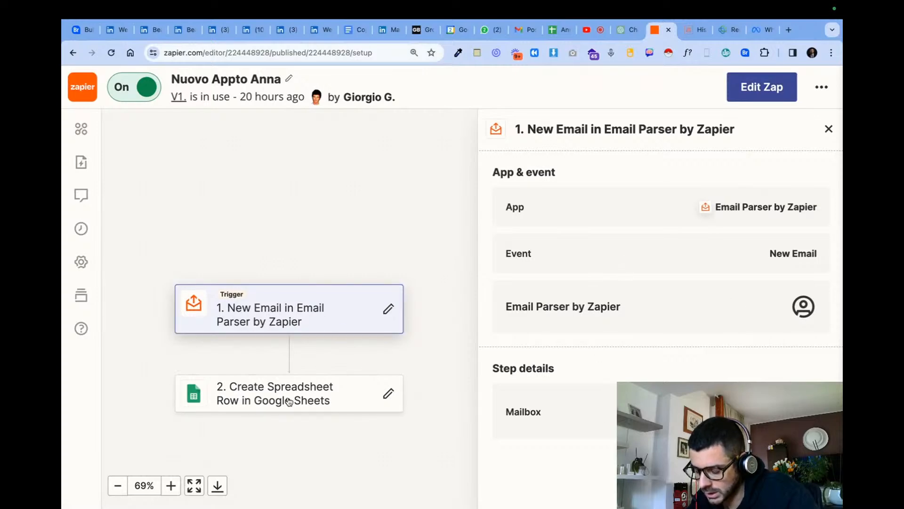
click(751, 86)
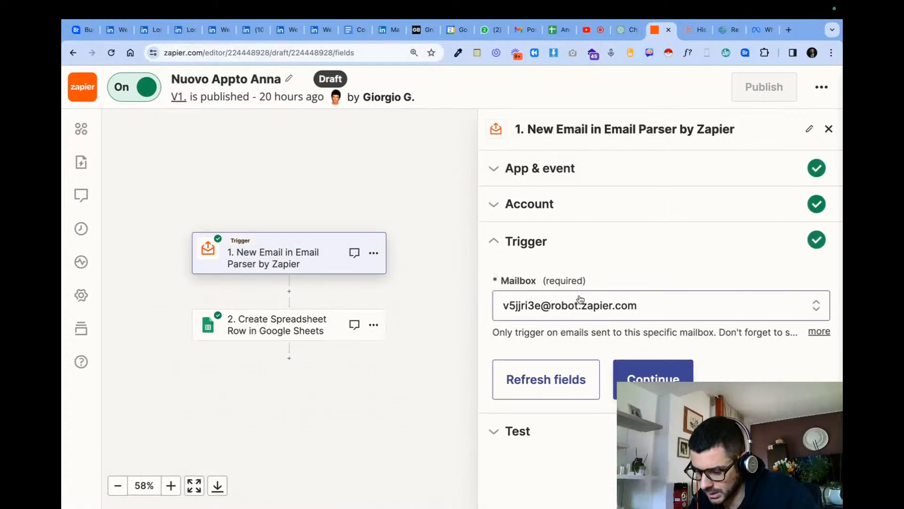
click(564, 395)
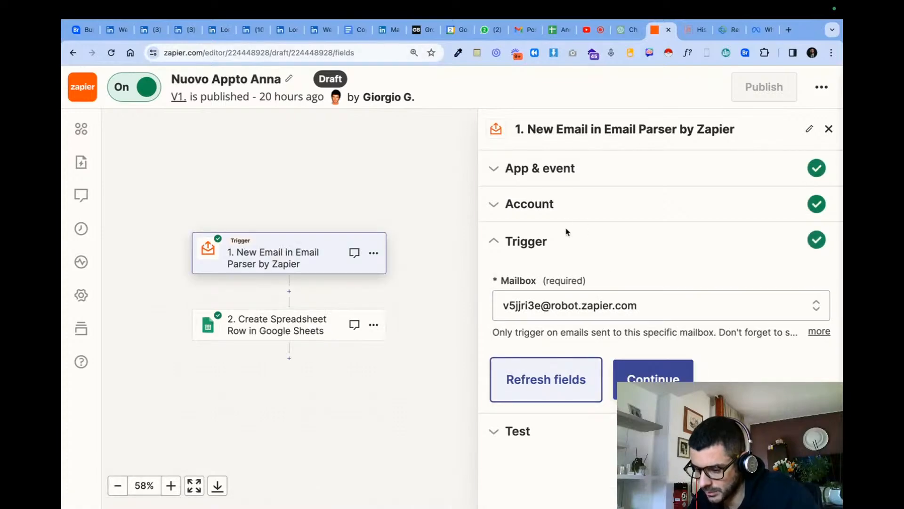
- Open the trigger's test data, look over the email A record, and pull new records to select email B
click(520, 430)
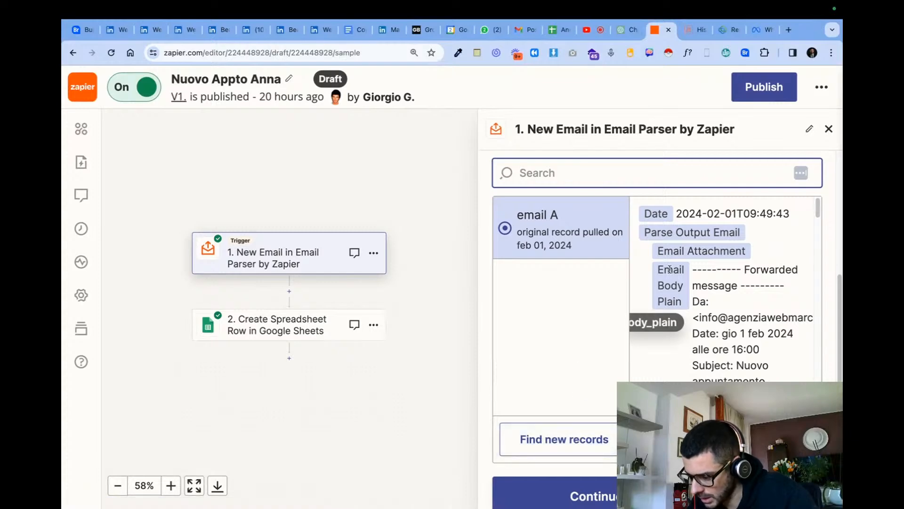
scroll(725, 270, down, 10)
scroll(725, 270, up, 10)
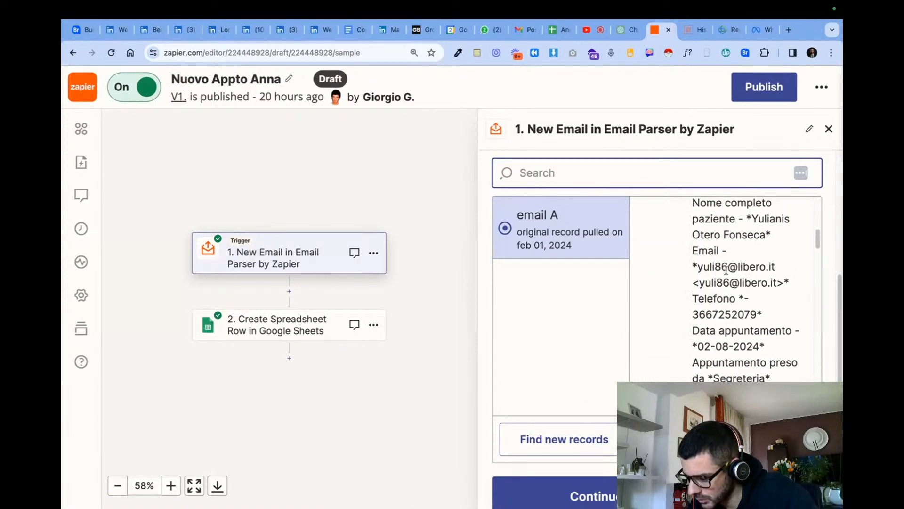
scroll(725, 270, up, 3)
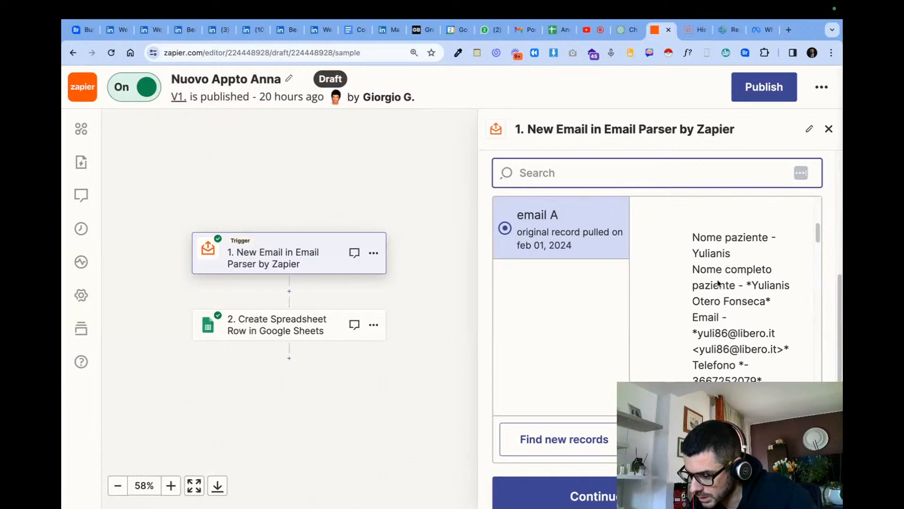
click(576, 447)
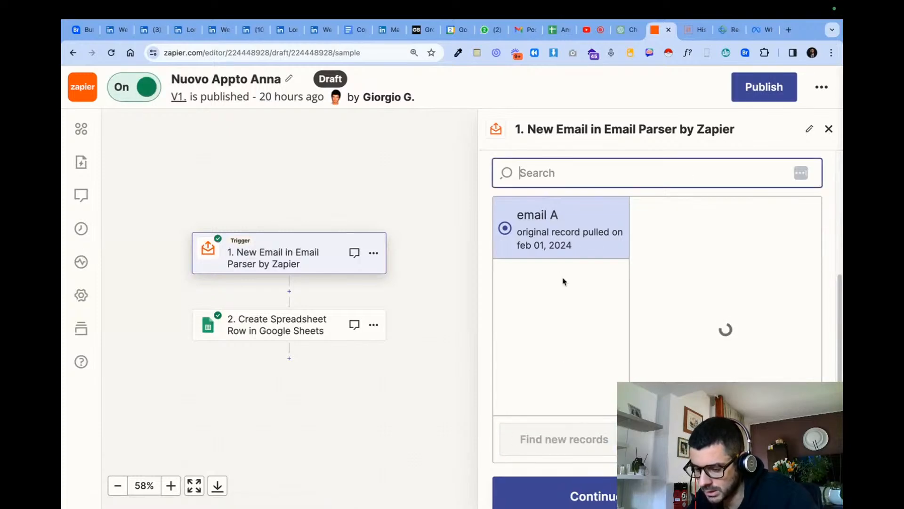
click(552, 239)
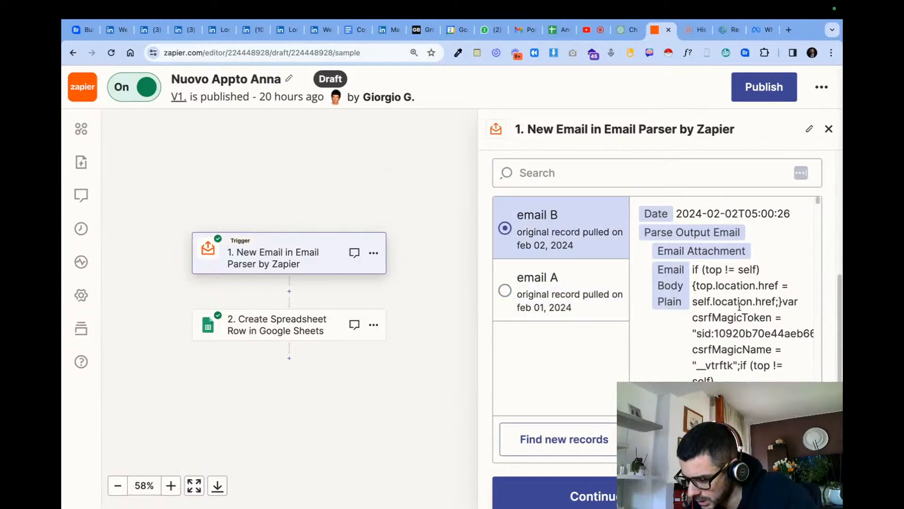
- Examine the fields parsed from email B, including name, phone and the Data Ora Appuntamento text
scroll(740, 305, down, 10)
scroll(740, 308, down, 10)
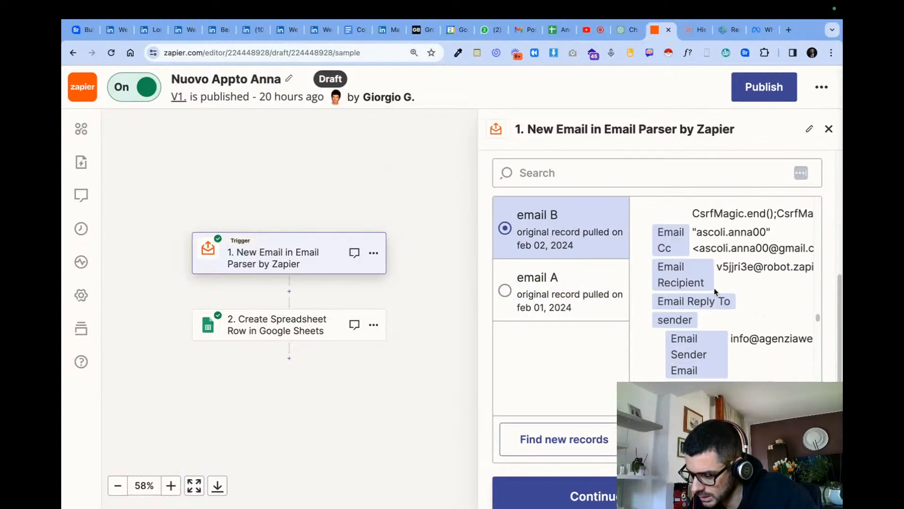
scroll(674, 264, down, 5)
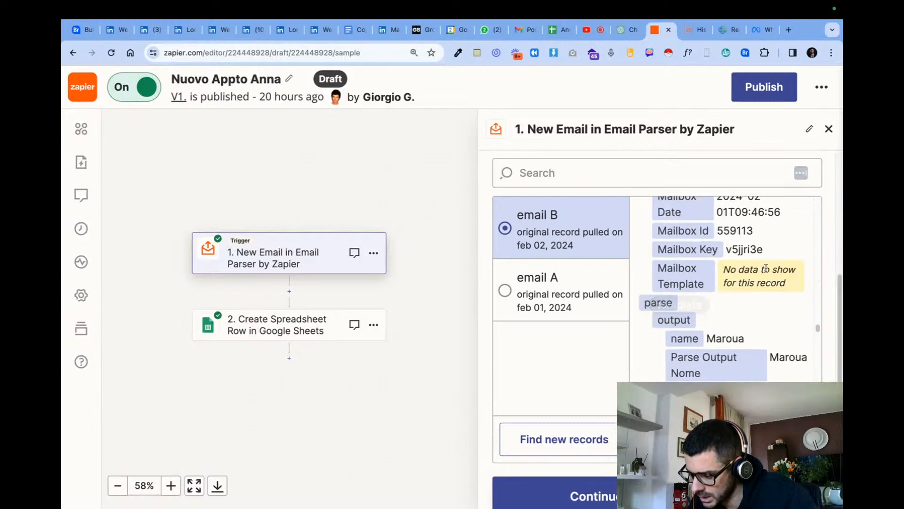
scroll(753, 273, down, 5)
scroll(683, 282, up, 4)
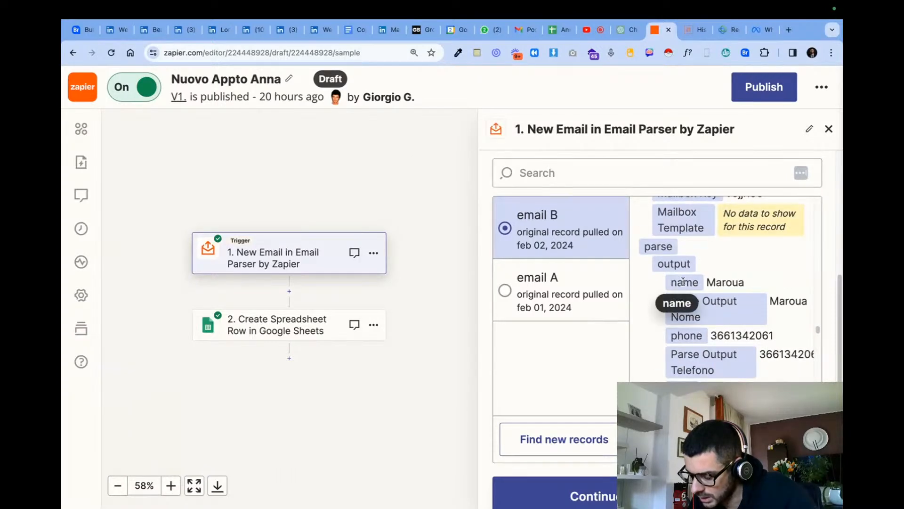
scroll(741, 294, down, 1)
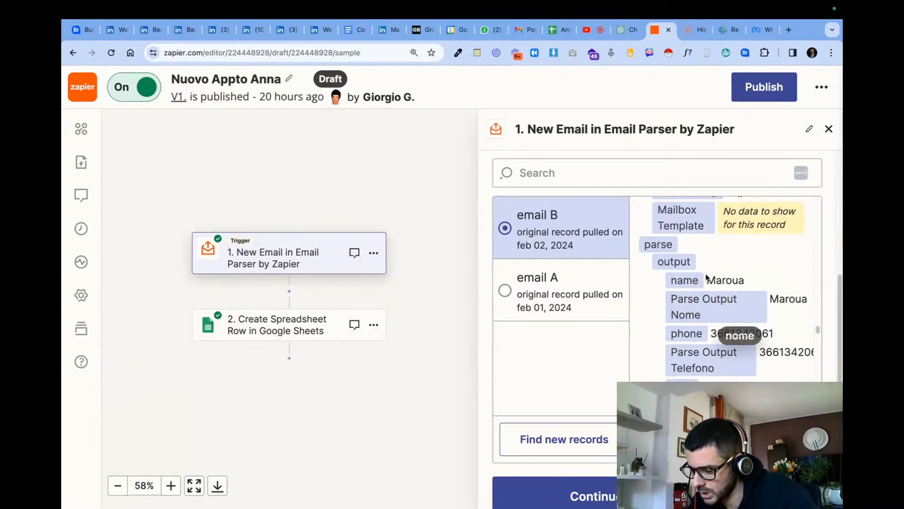
scroll(707, 278, down, 10)
scroll(683, 347, down, 10)
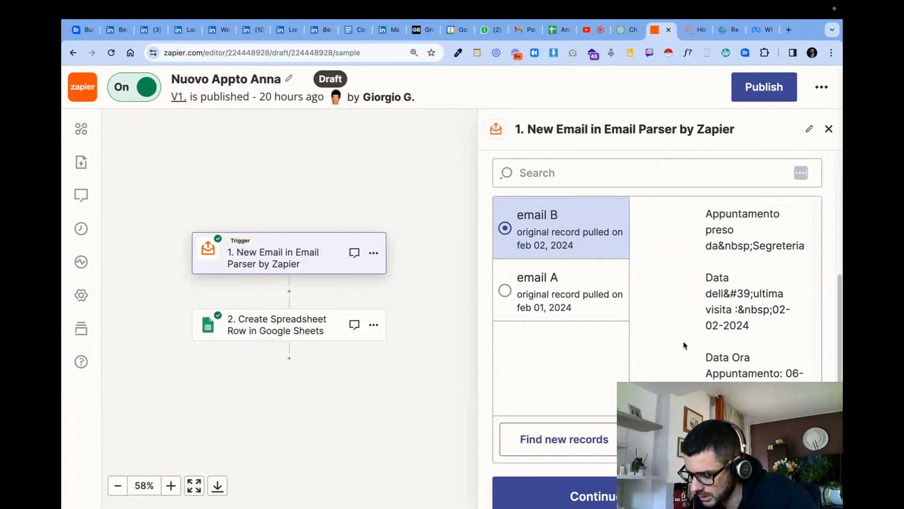
triple_click(754, 373)
click(754, 373)
triple_click(744, 389)
click(744, 389)
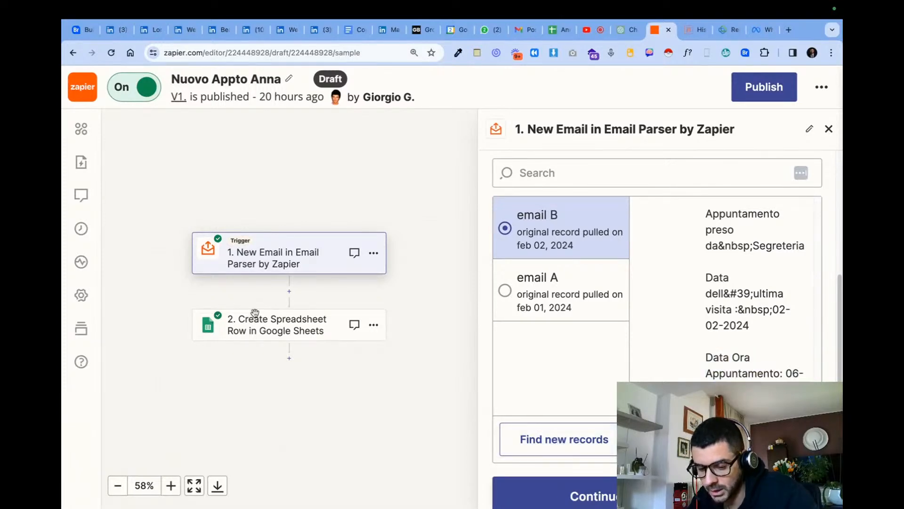
- Proceed to the field mapping of the Google Sheets Create Spreadsheet Row step and clear the Email column's mapping
click(598, 494)
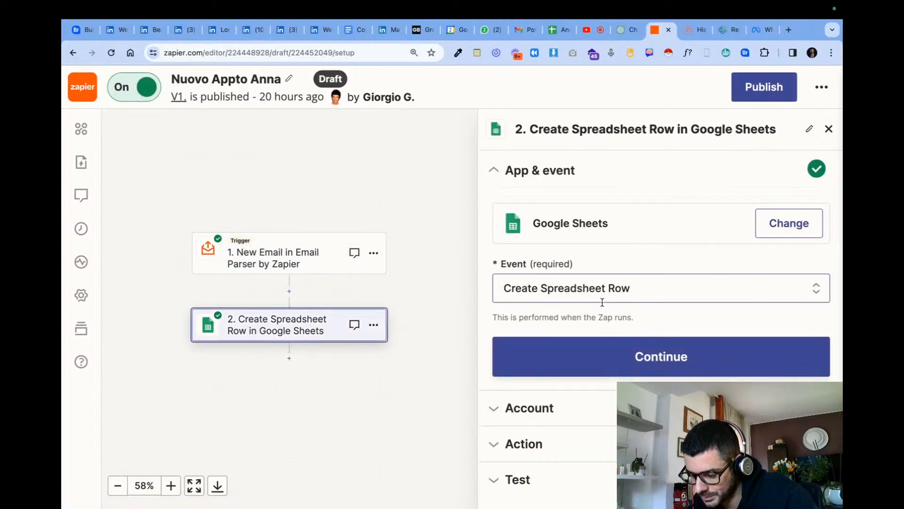
click(645, 357)
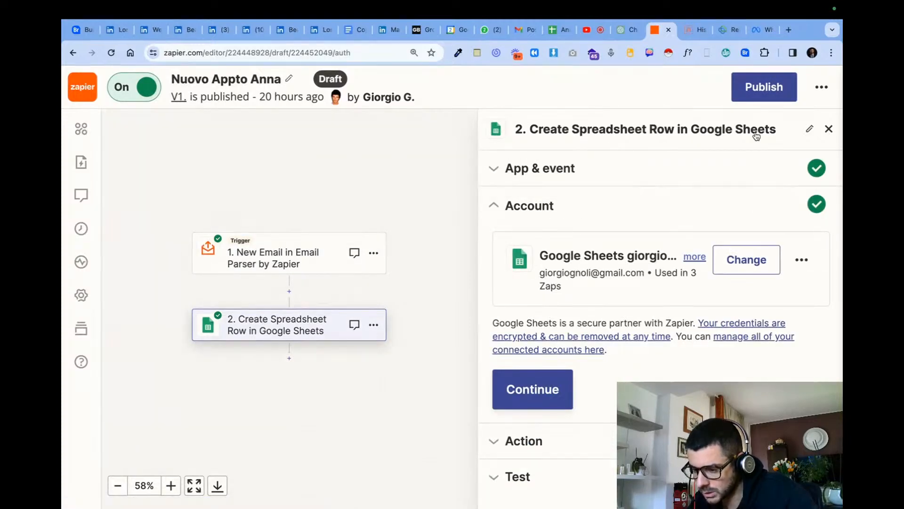
click(562, 389)
scroll(596, 330, down, 7)
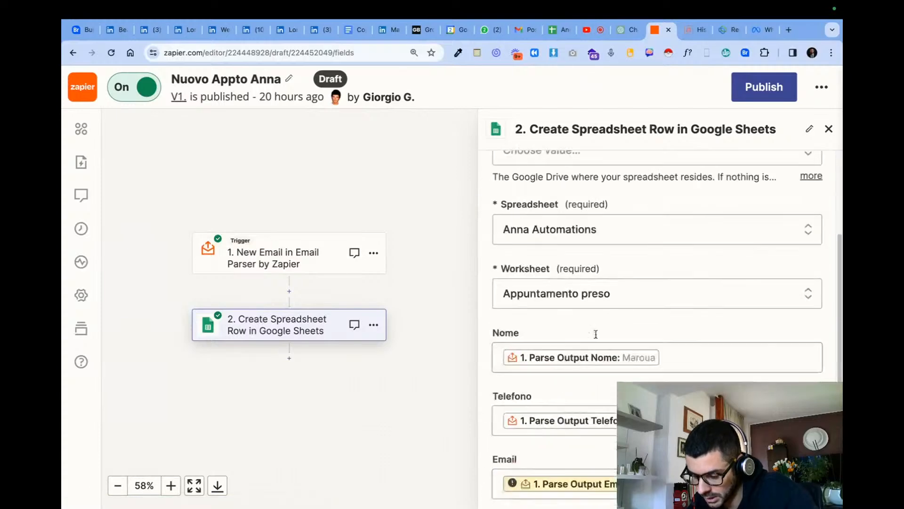
click(687, 319)
key(BackSpace)
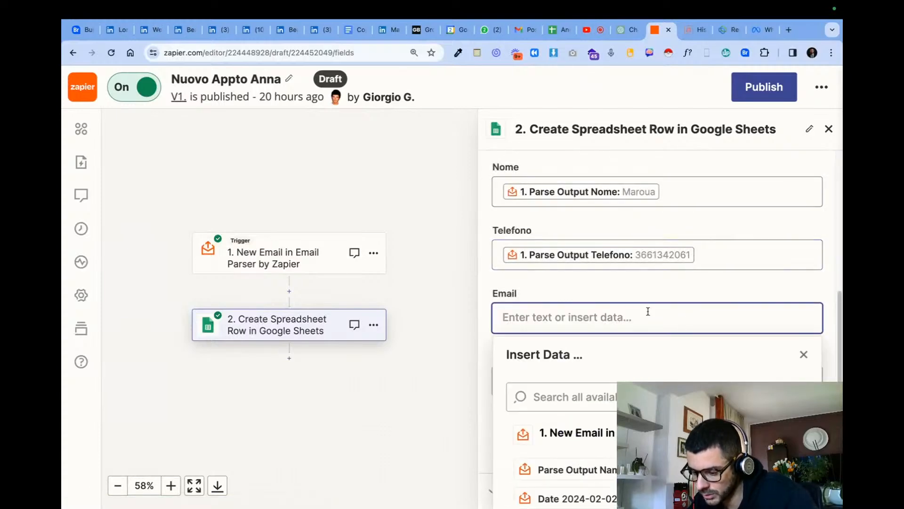
- Look through the Email Parser data available for the empty Email column to find the patient's e-mail value
scroll(652, 419, down, 1)
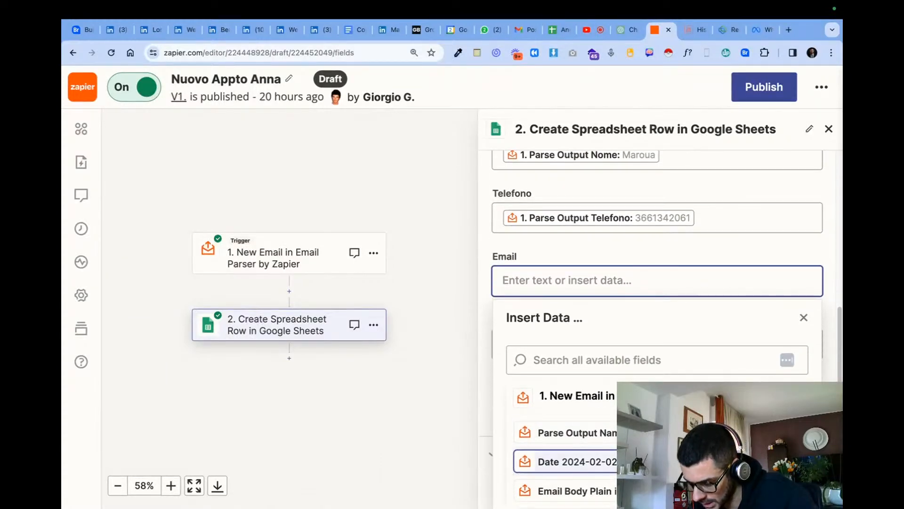
scroll(652, 459, down, 5)
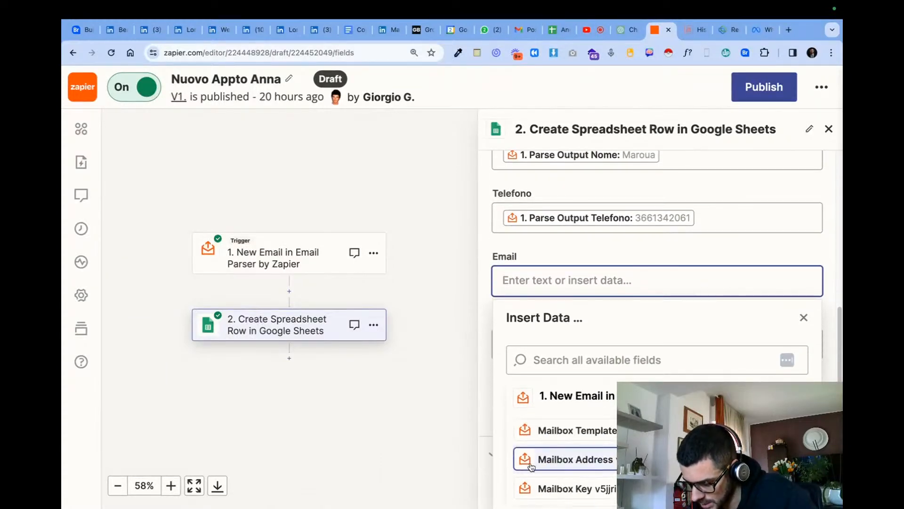
scroll(467, 455, down, 4)
scroll(579, 442, down, 3)
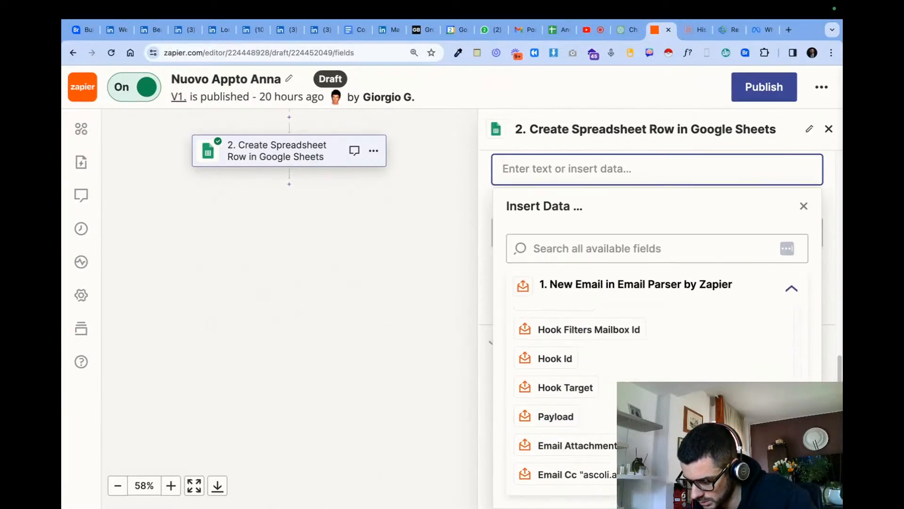
scroll(659, 400, up, 8)
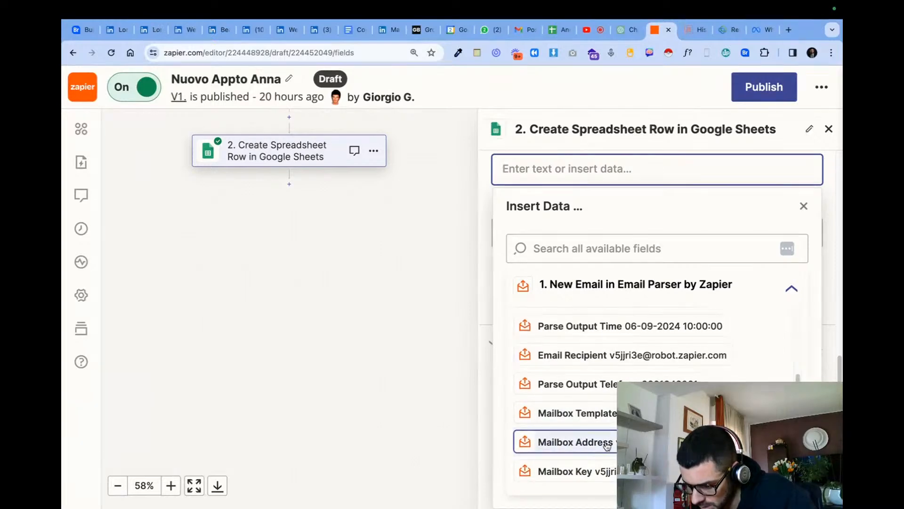
scroll(605, 434, up, 3)
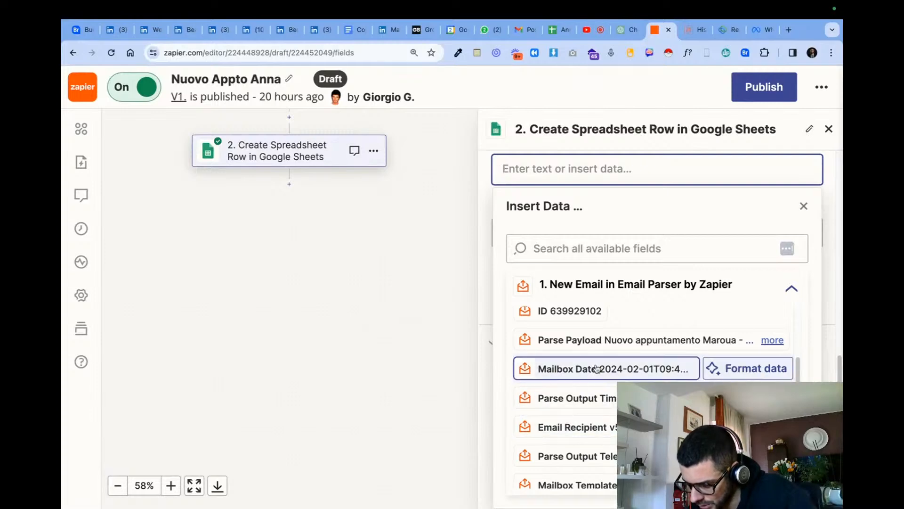
scroll(591, 346, up, 2)
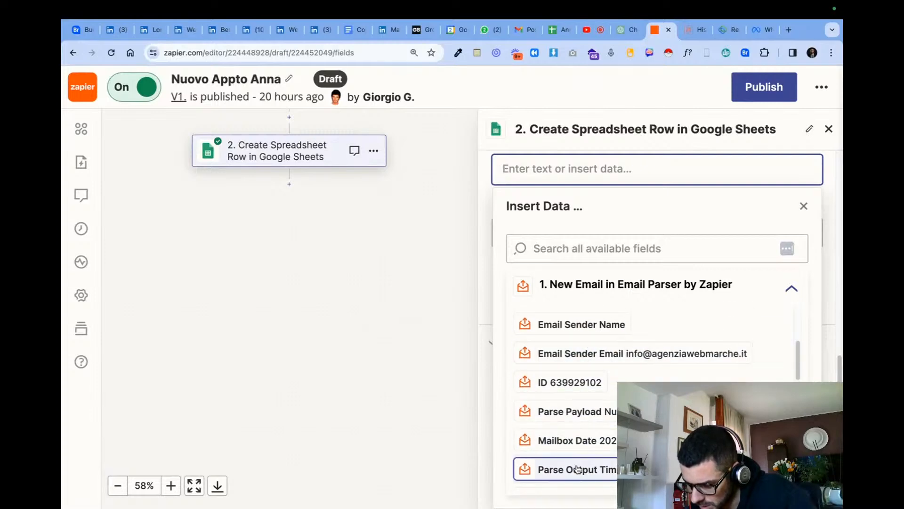
scroll(602, 374, up, 3)
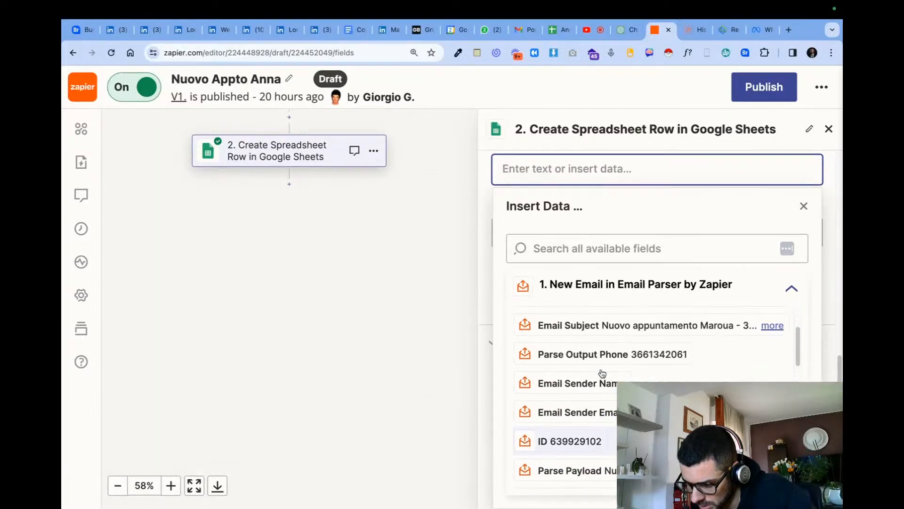
scroll(604, 380, up, 1)
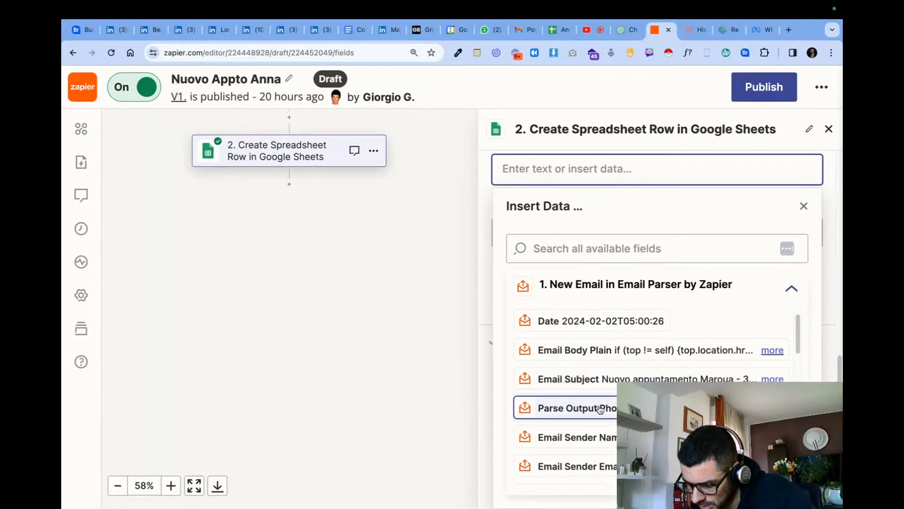
- Try mapping the Email column to Parse Output Time by searching the available data for "output", and clear the column again
click(597, 243)
text(output)
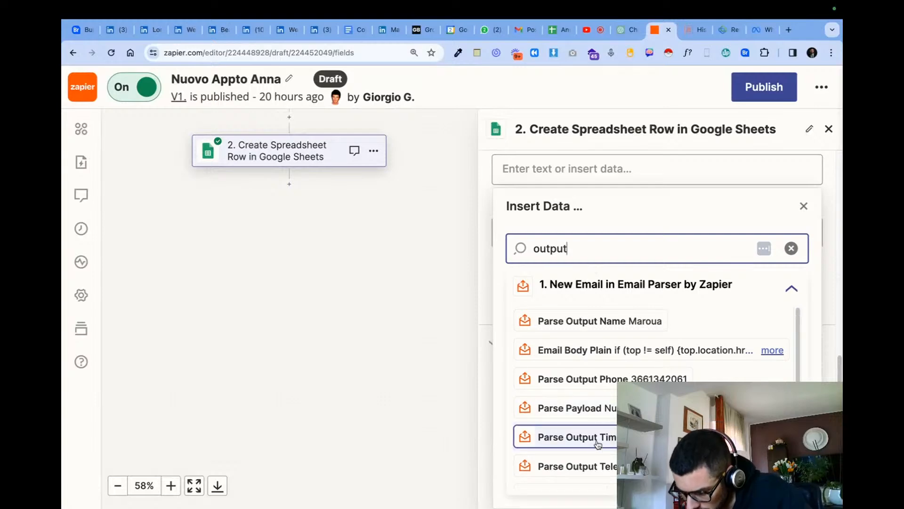
click(580, 447)
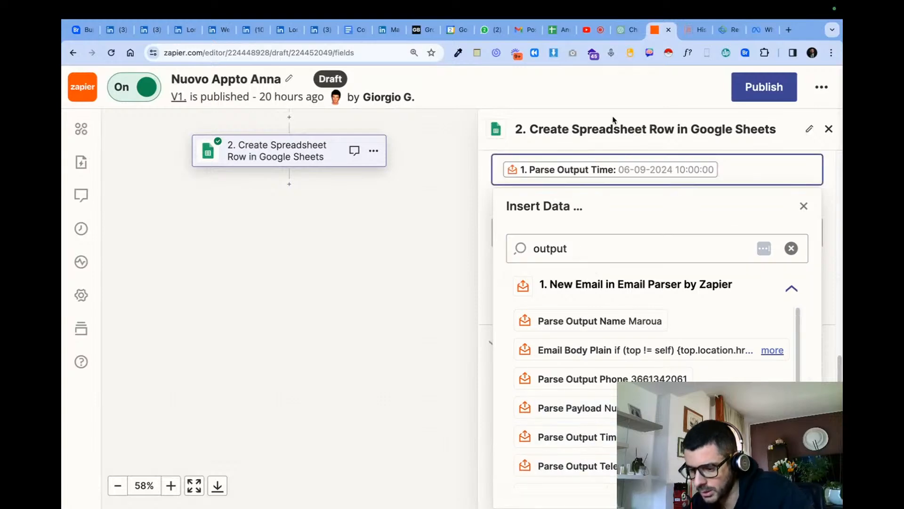
click(734, 145)
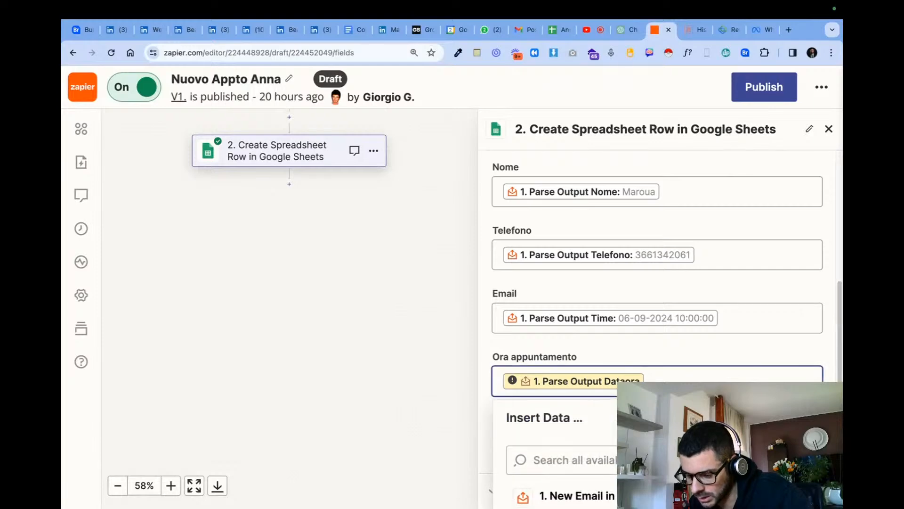
click(735, 319)
key(BackSpace)
- Try filling the Email column with sender and Mailbox Address data from the parser, and remove the inserted value
scroll(669, 464, down, 3)
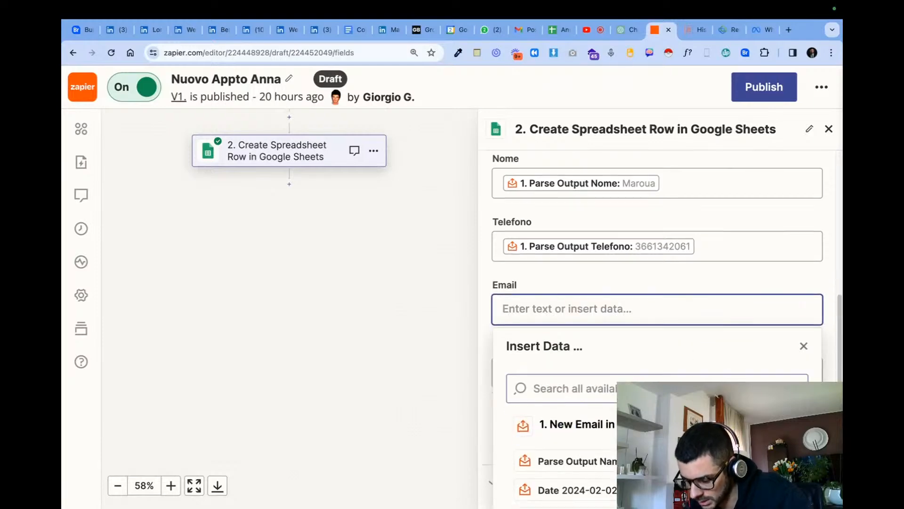
scroll(565, 464, down, 2)
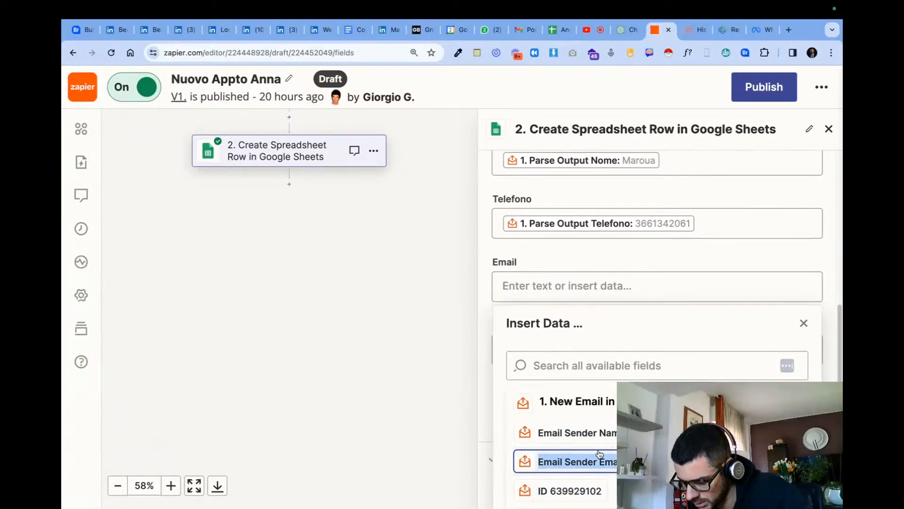
click(565, 461)
key(BackSpace)
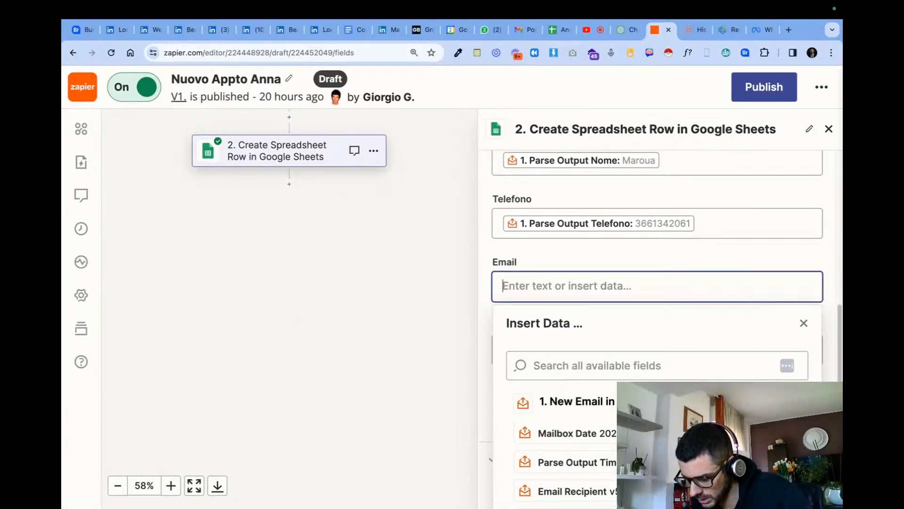
scroll(565, 452, down, 3)
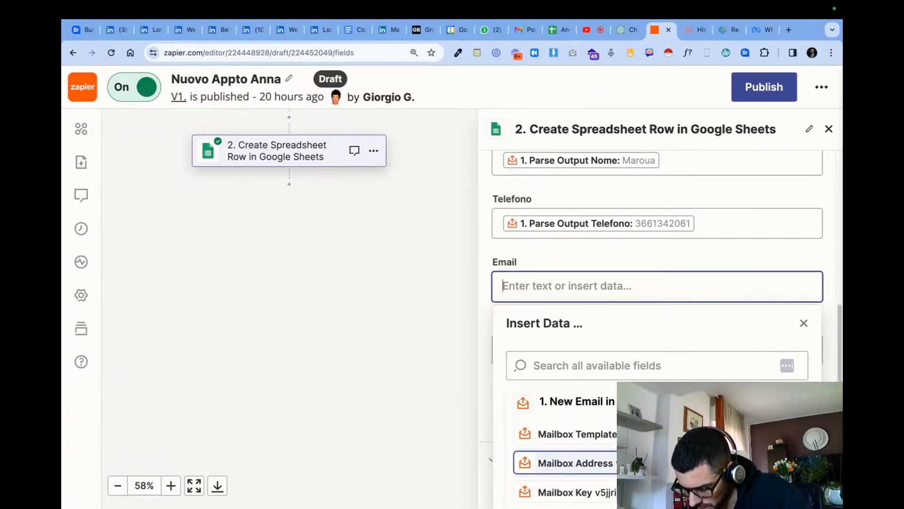
click(565, 461)
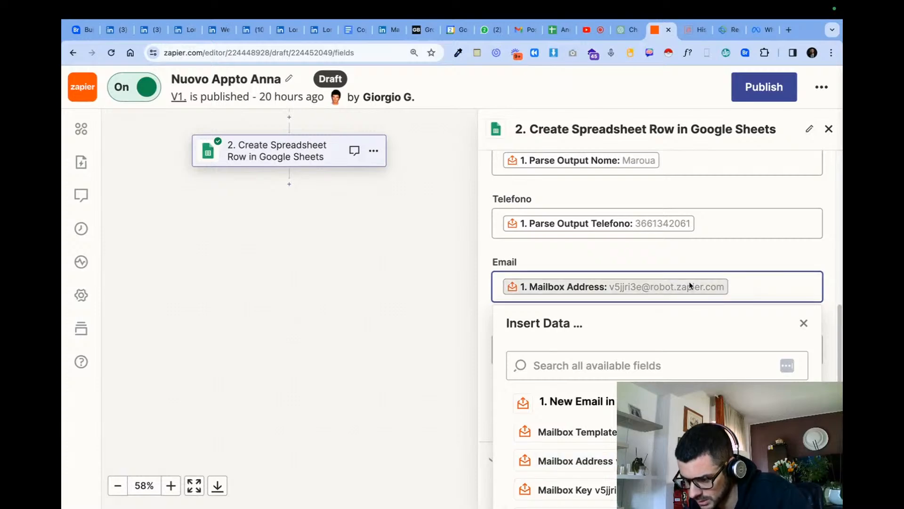
key(BackSpace)
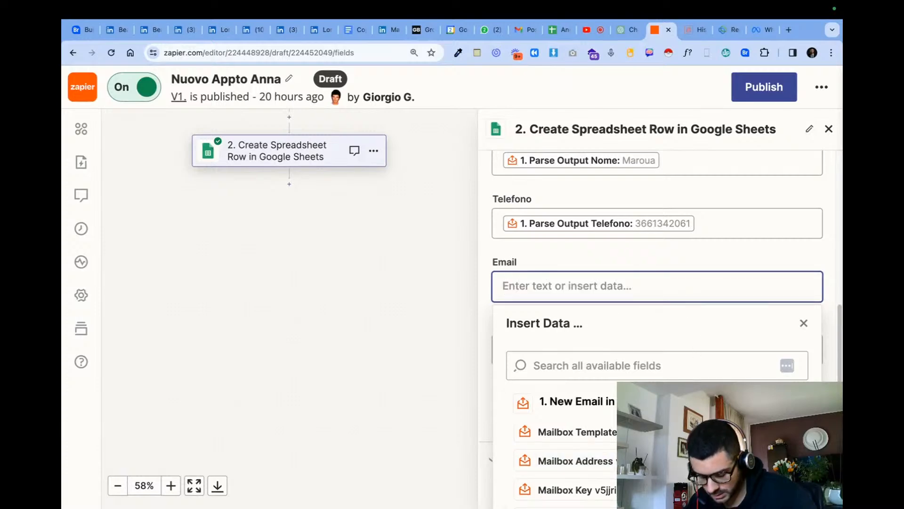
- Search the available parser data for "@" and map the Email column to Email Recipient
click(725, 372)
text(@)
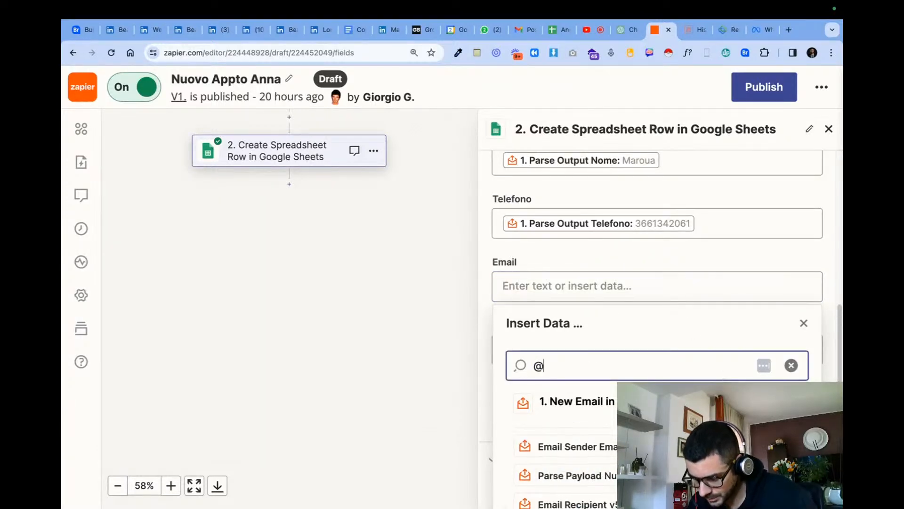
scroll(697, 447, down, 3)
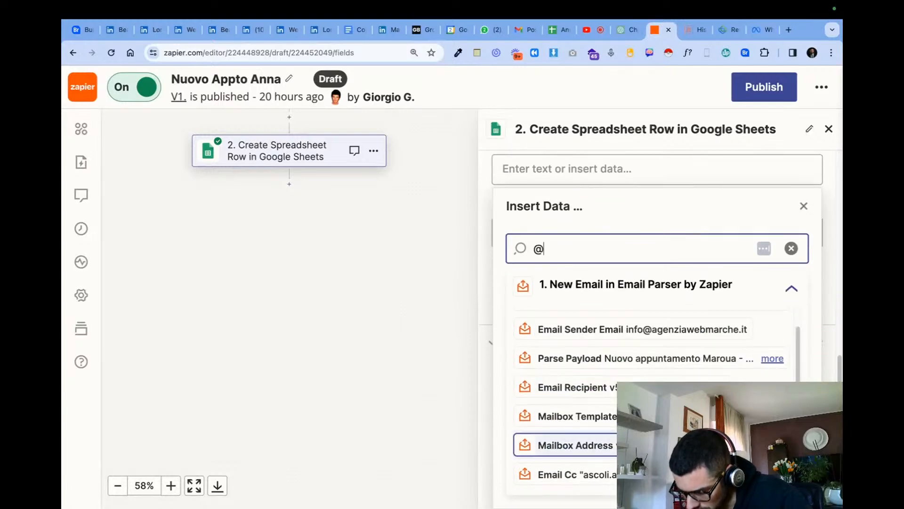
scroll(697, 447, up, 1)
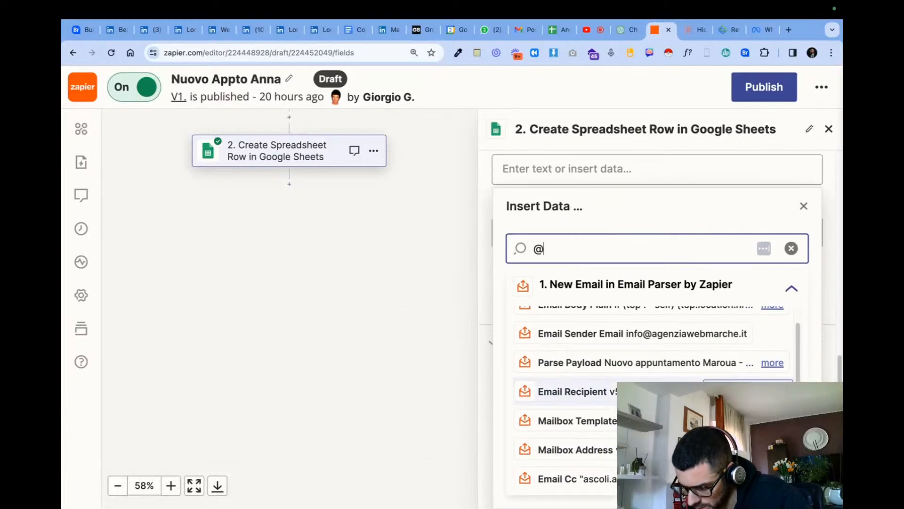
scroll(650, 400, up, 1)
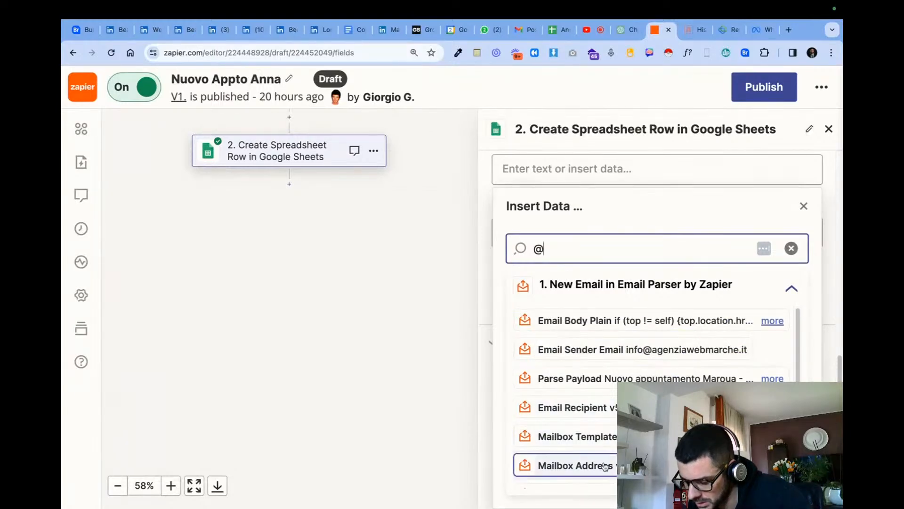
scroll(616, 459, down, 1)
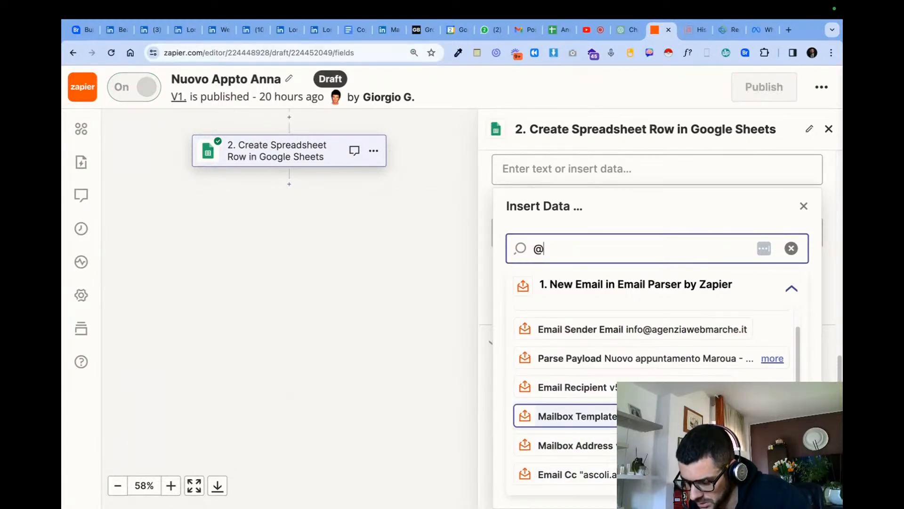
click(659, 387)
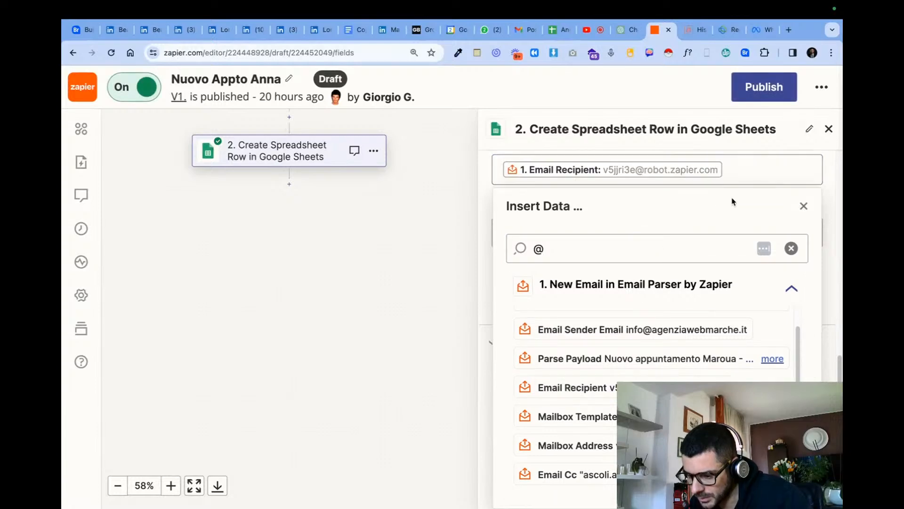
click(803, 208)
- Replace the Ora appuntamento column's broken Parse Output Dataora mapping with Parse Output Time and proceed to the step's test
click(659, 387)
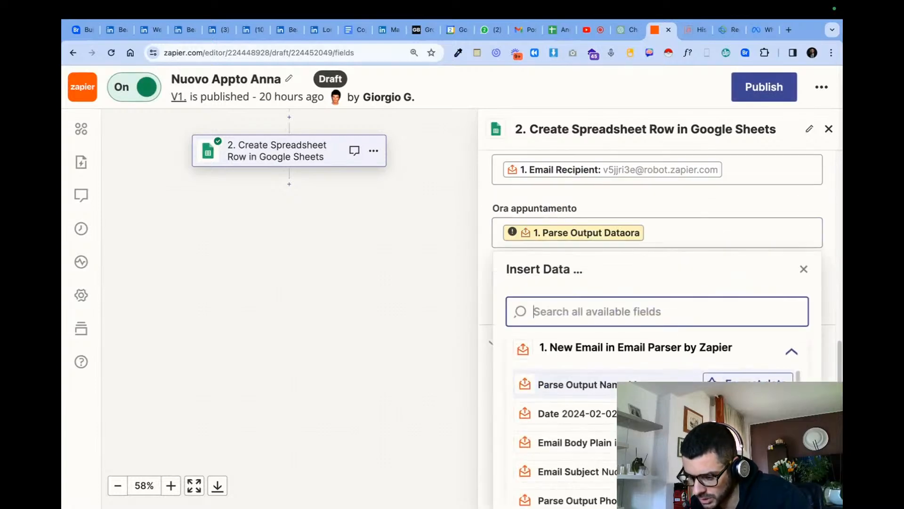
scroll(565, 438, down, 8)
scroll(565, 438, up, 3)
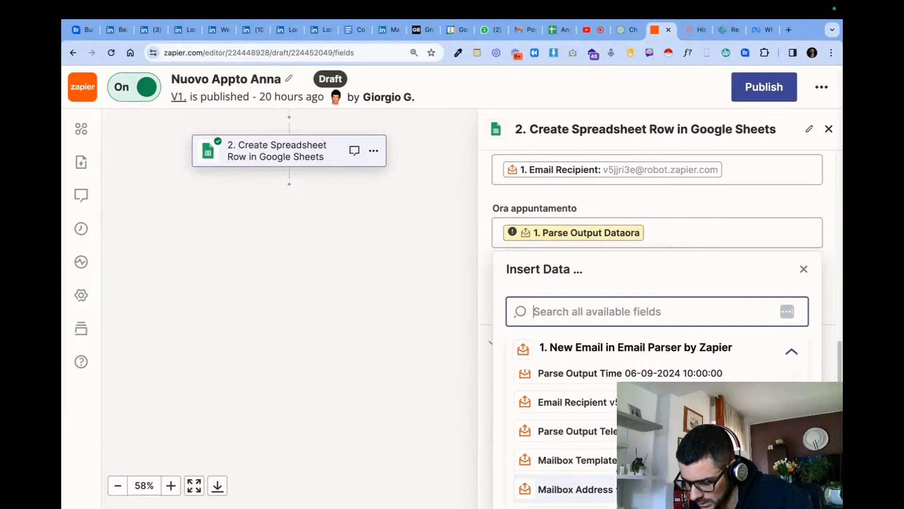
click(659, 384)
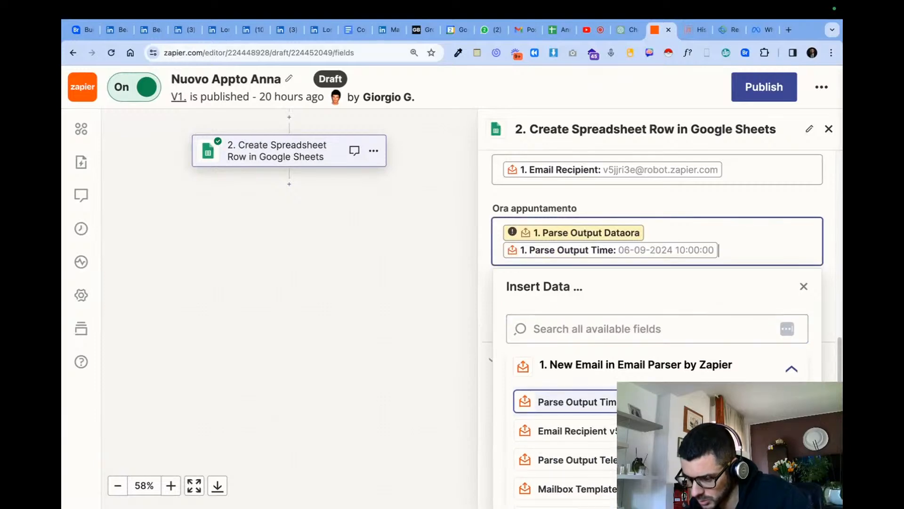
key(BackSpace)
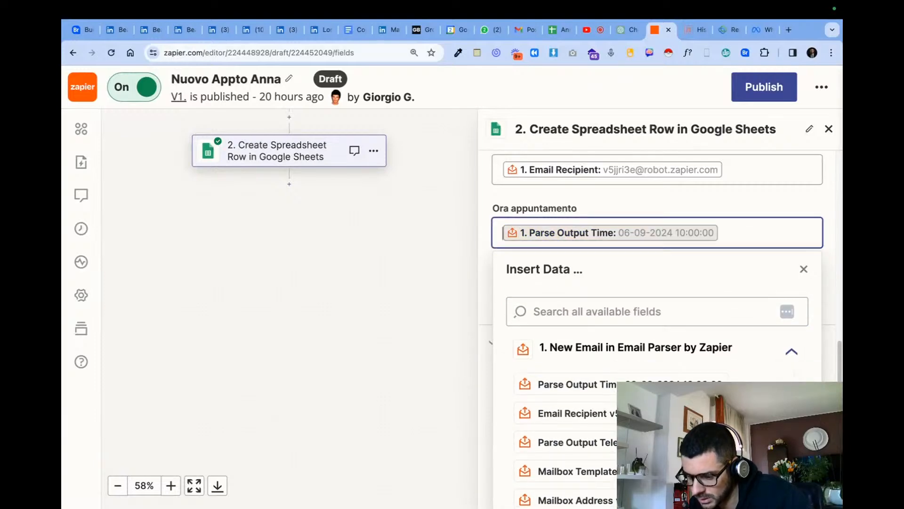
click(794, 210)
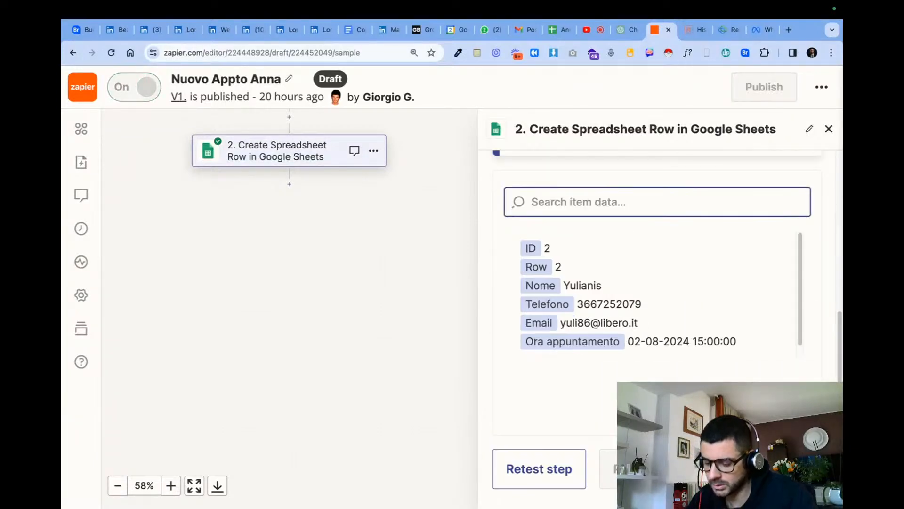
- Retest the Create Spreadsheet Row step and check the newly added row in the Anna Automations spreadsheet
click(556, 476)
click(556, 476)
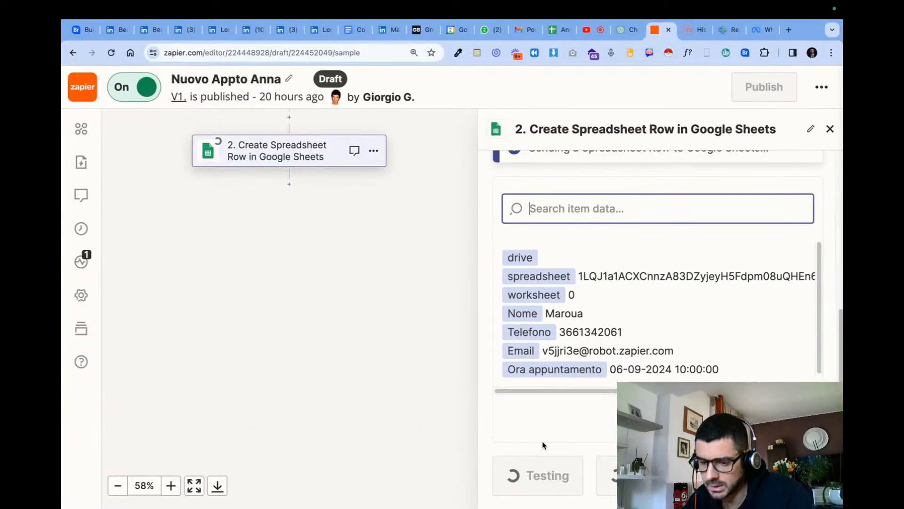
click(552, 31)
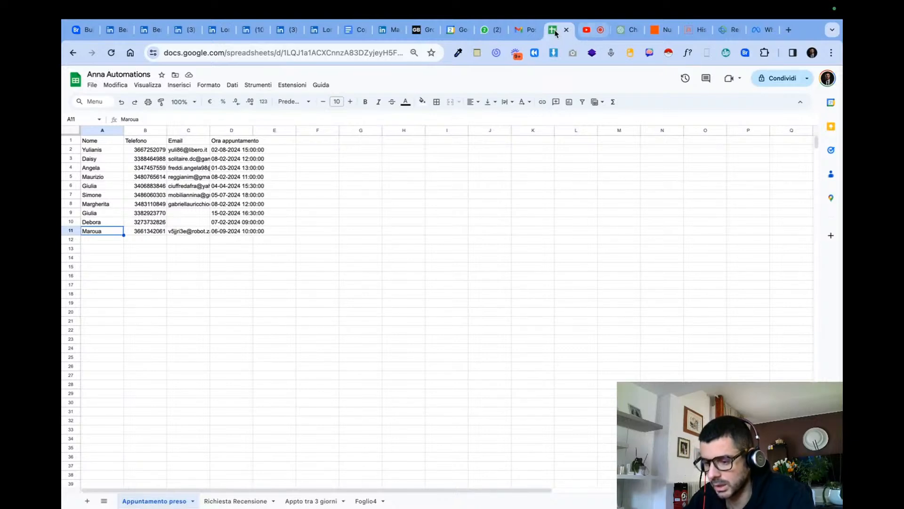
click(517, 31)
click(549, 31)
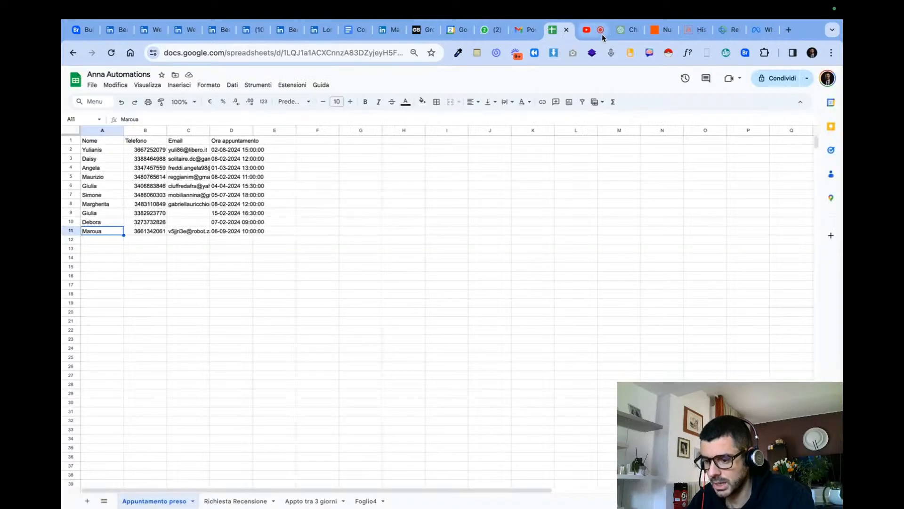
- Return to the Nuovo Appto Anna Zap, publish the updated version, and dismiss the step details and notification
click(652, 34)
click(605, 475)
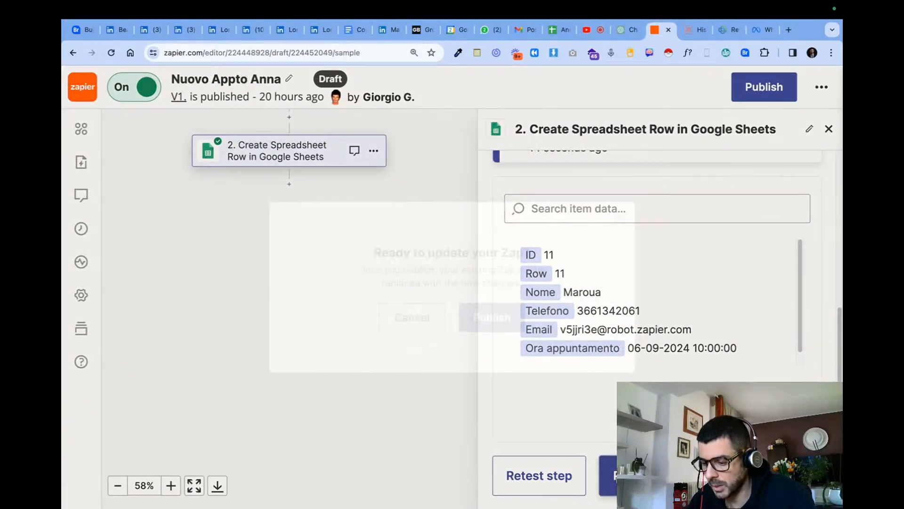
click(474, 319)
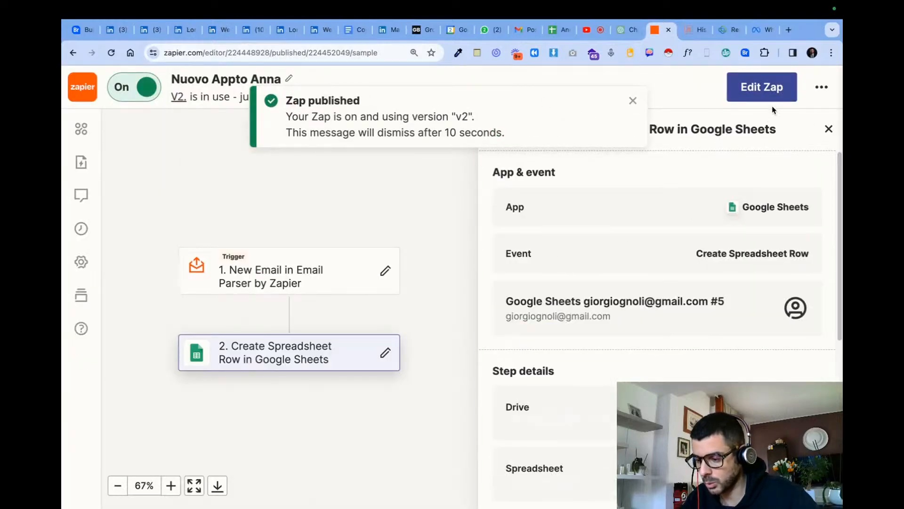
click(829, 129)
click(633, 103)
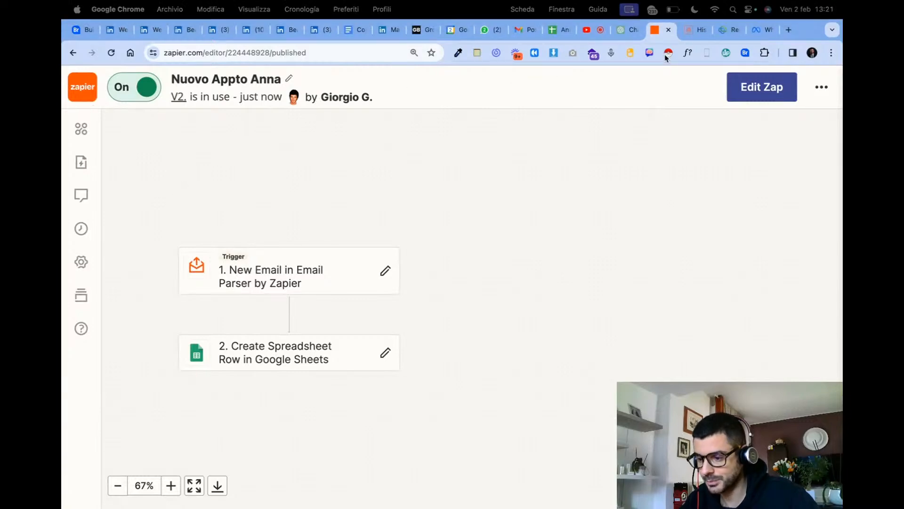
- Switch to Email Parser, open the review-request (recensione) mailbox's e-mails, and examine the values extracted from the latest message
click(699, 30)
click(619, 92)
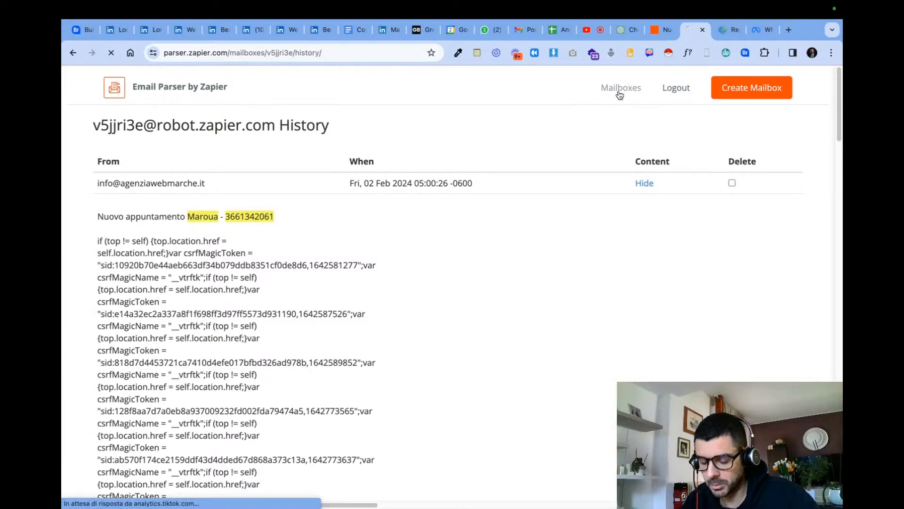
double_click(124, 212)
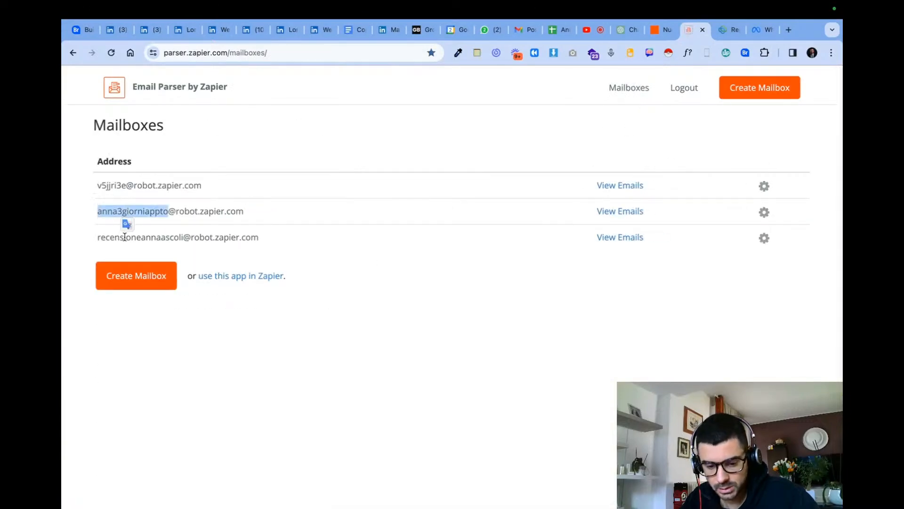
triple_click(186, 238)
click(628, 238)
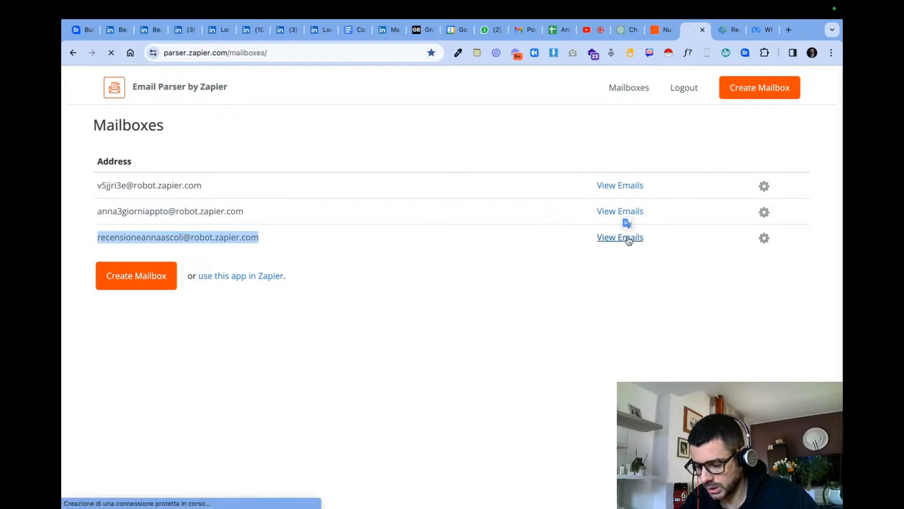
scroll(627, 245, down, 4)
scroll(627, 251, down, 2)
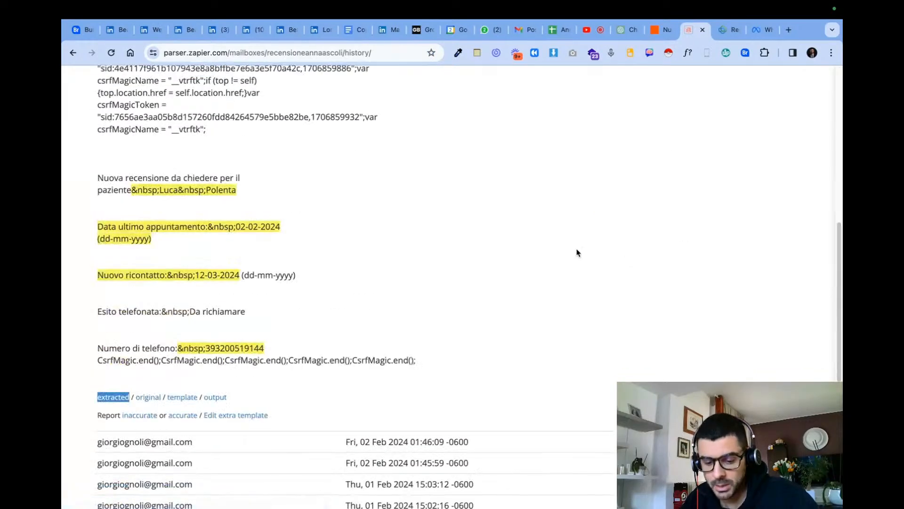
drag(281, 226, 77, 226)
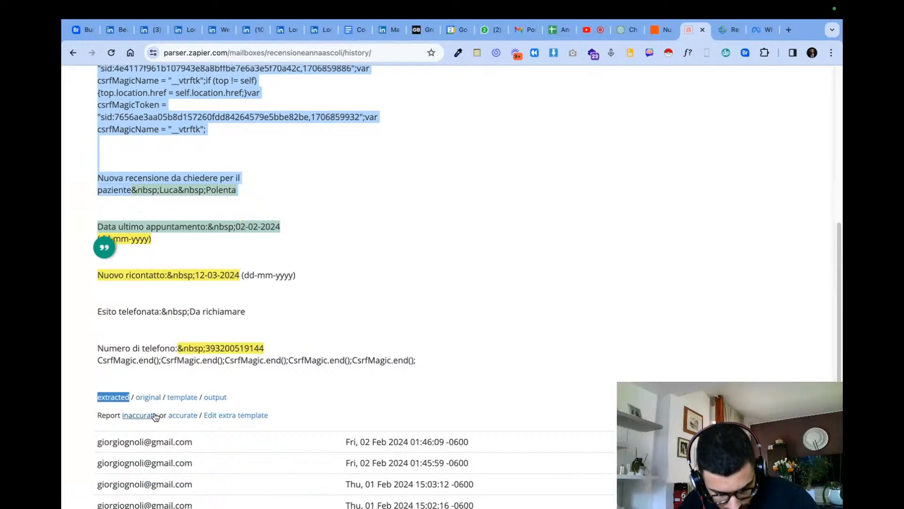
- Report the review e-mail's extraction as inaccurate and tag the patient's first name in its opening line as "nome"
click(139, 415)
scroll(278, 273, down, 5)
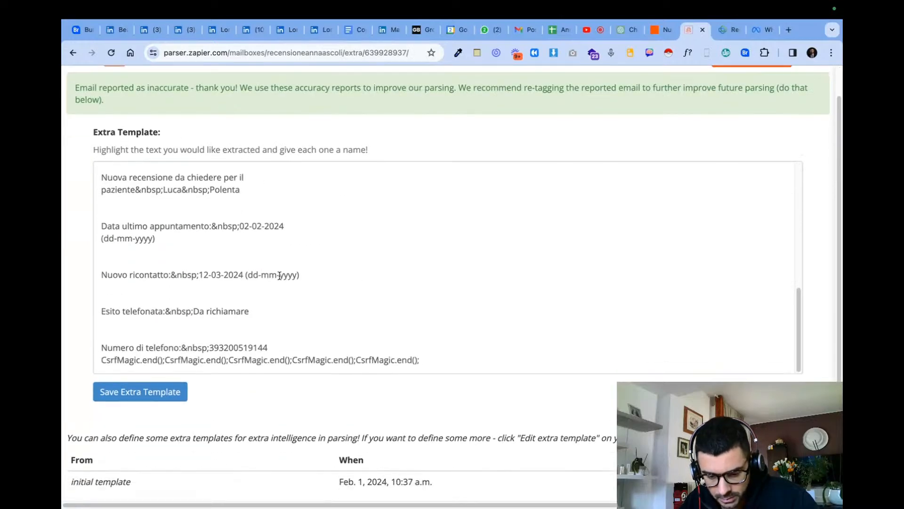
scroll(306, 262, up, 10)
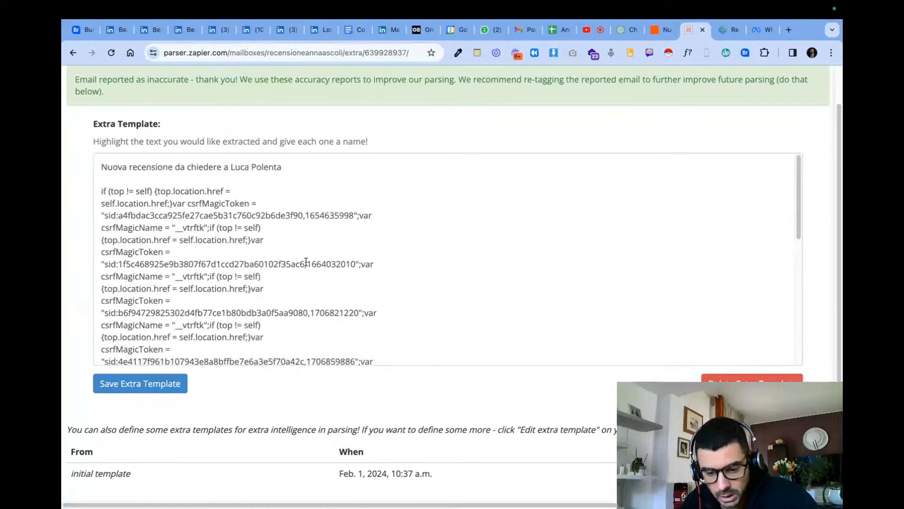
double_click(232, 205)
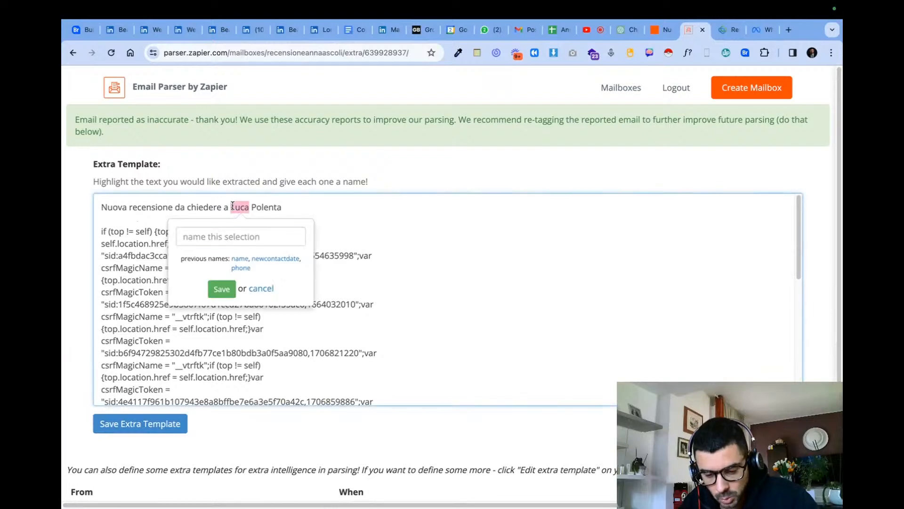
text(Noma)
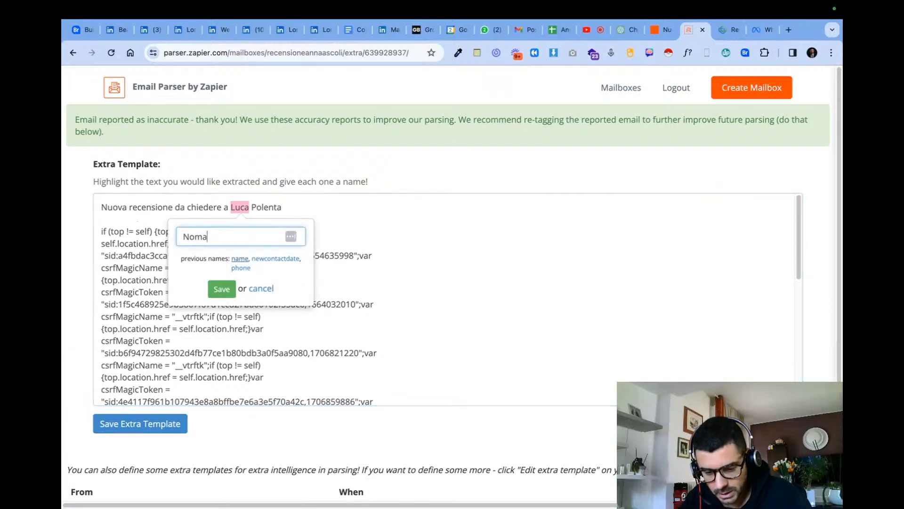
key(Return)
scroll(232, 347, down, 10)
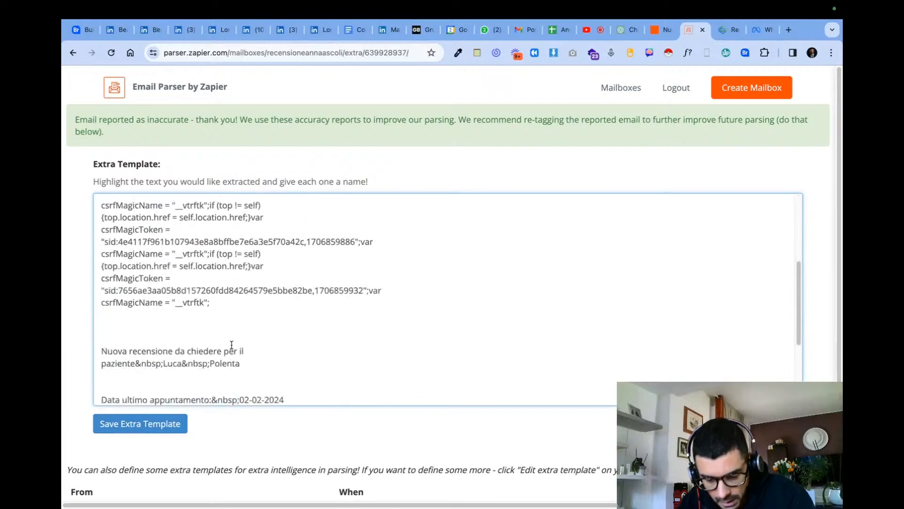
scroll(233, 346, down, 5)
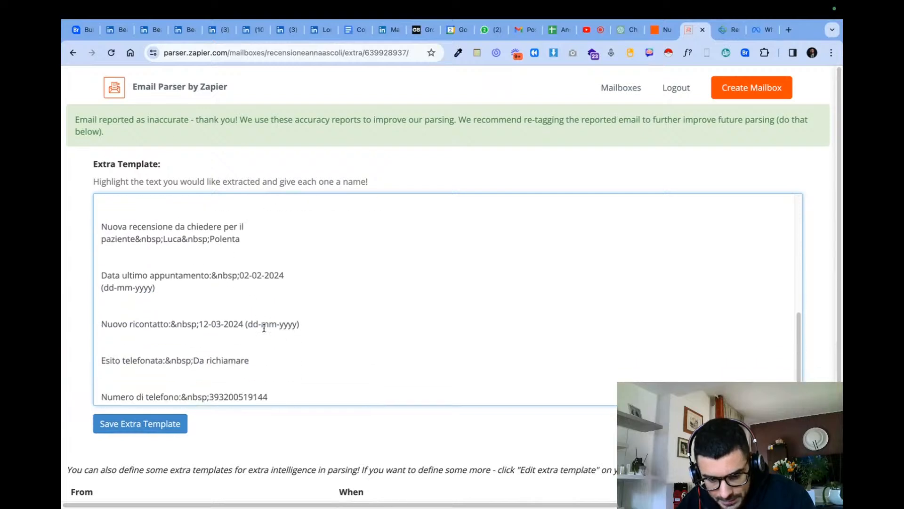
scroll(261, 330, down, 1)
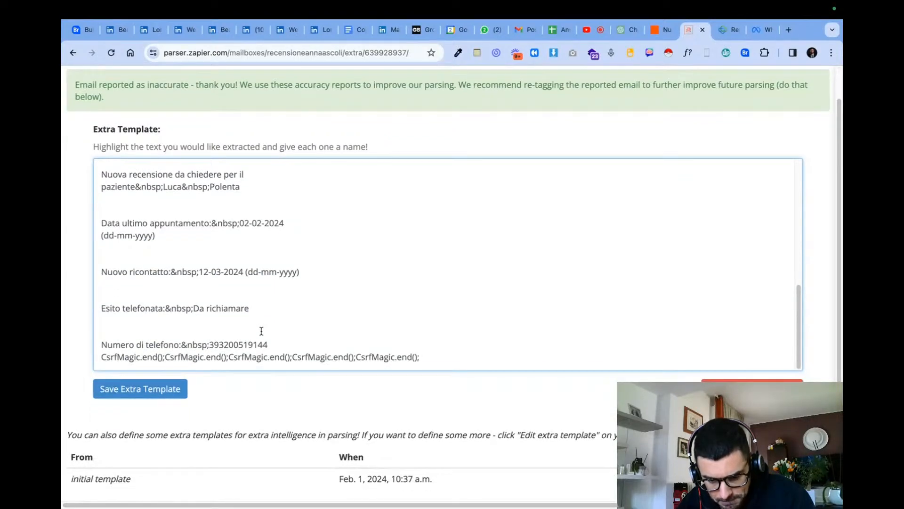
scroll(263, 335, down, 1)
drag(269, 344, 311, 429)
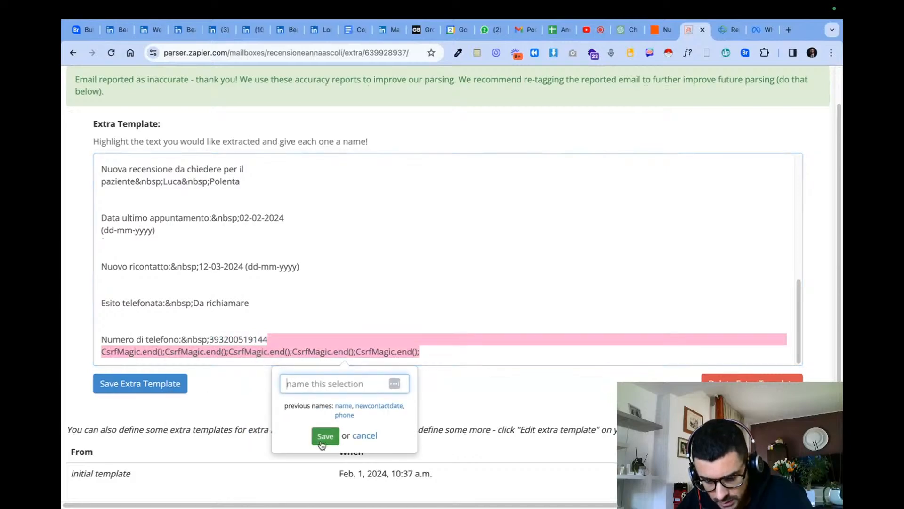
click(376, 437)
scroll(317, 313, up, 10)
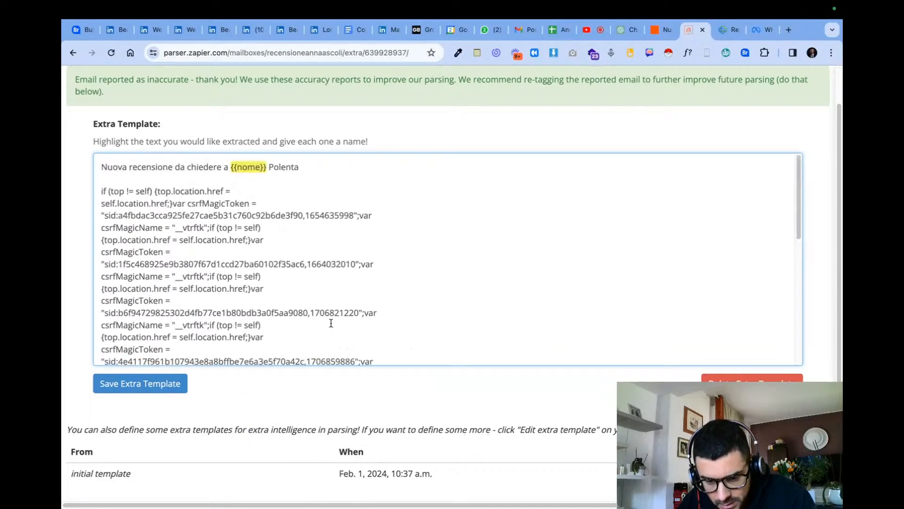
scroll(300, 189, down, 10)
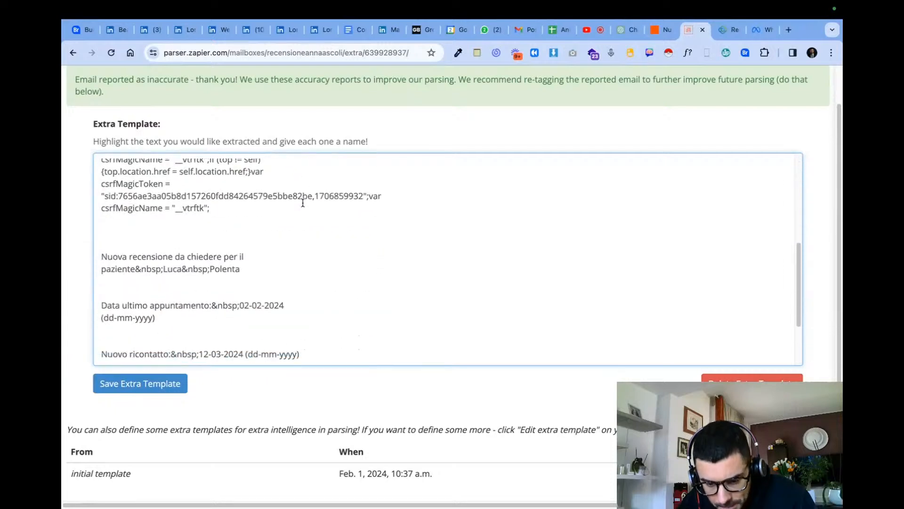
scroll(292, 247, down, 4)
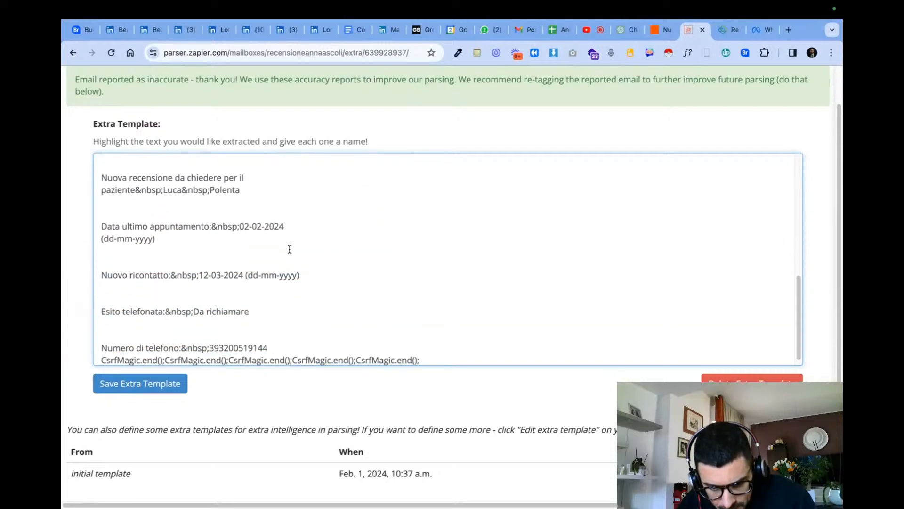
drag(285, 342, 210, 337)
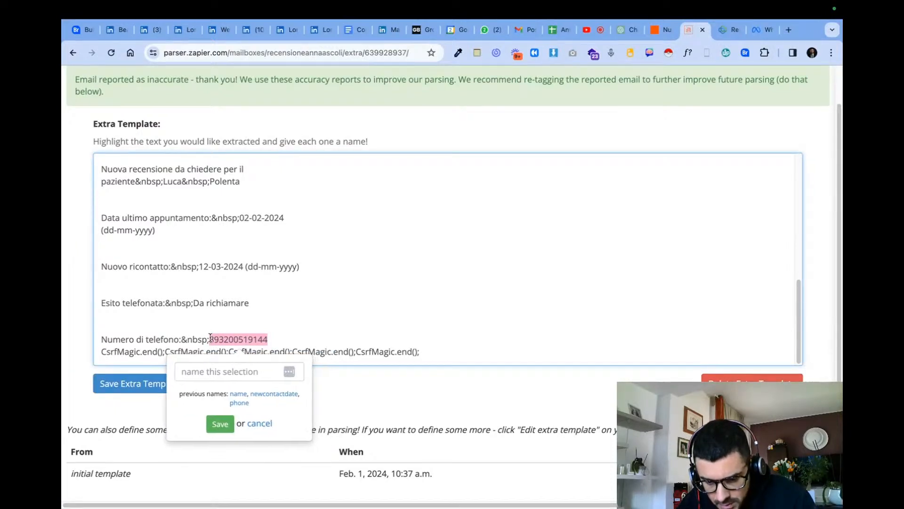
drag(292, 340, 211, 339)
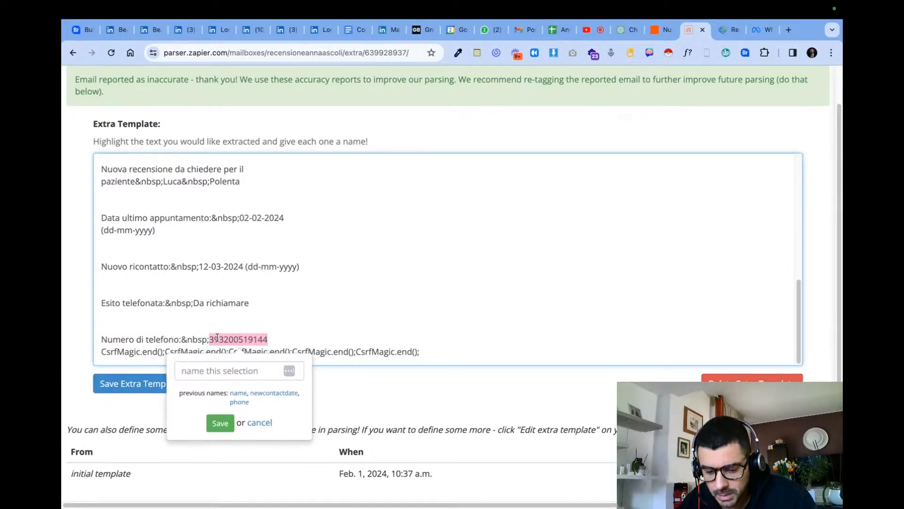
click(277, 340)
drag(277, 339, 219, 340)
click(217, 340)
click(246, 378)
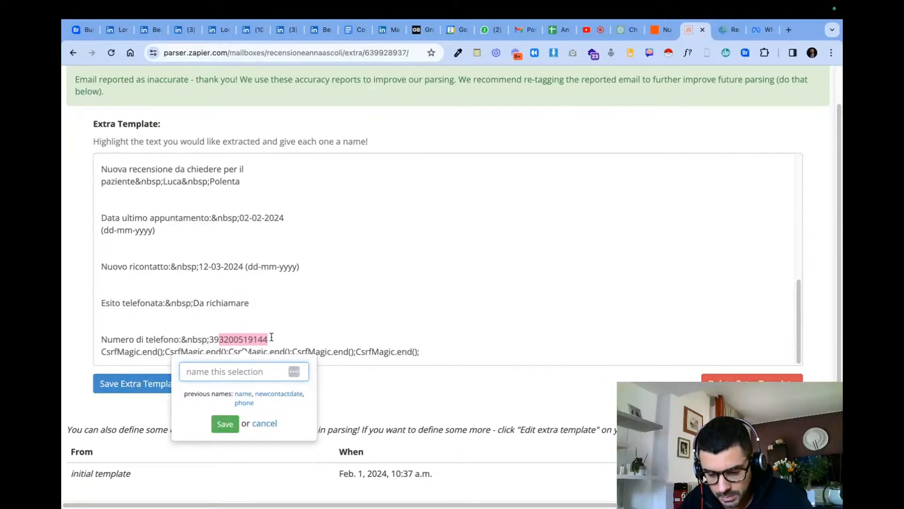
text(Numb)
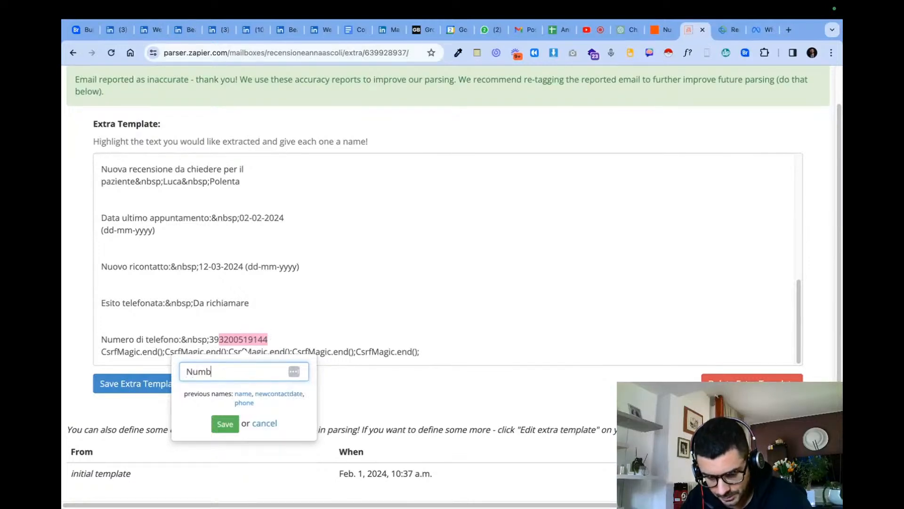
click(332, 314)
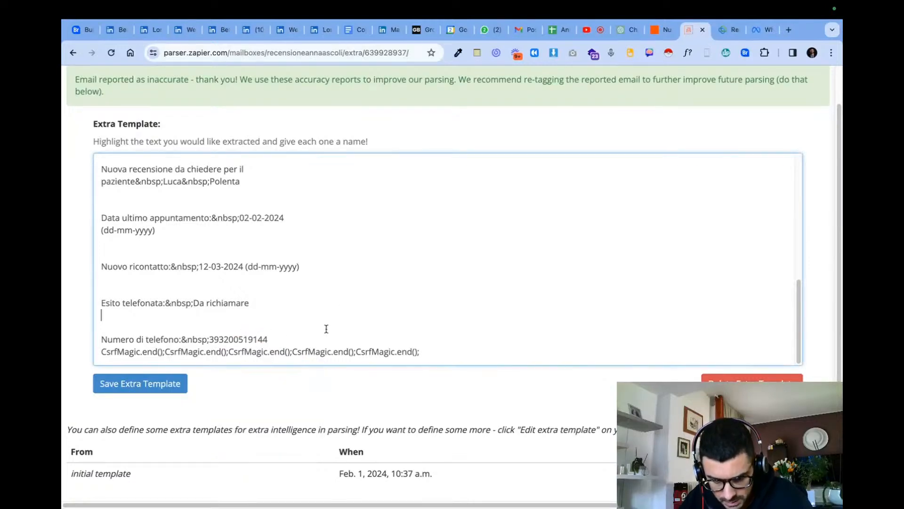
- Tag the complete phone number after "Numero di telefono" in the extra template as "Number" and review the template's tags
drag(263, 333, 210, 339)
click(284, 336)
drag(286, 338, 210, 340)
click(198, 372)
text(Number)
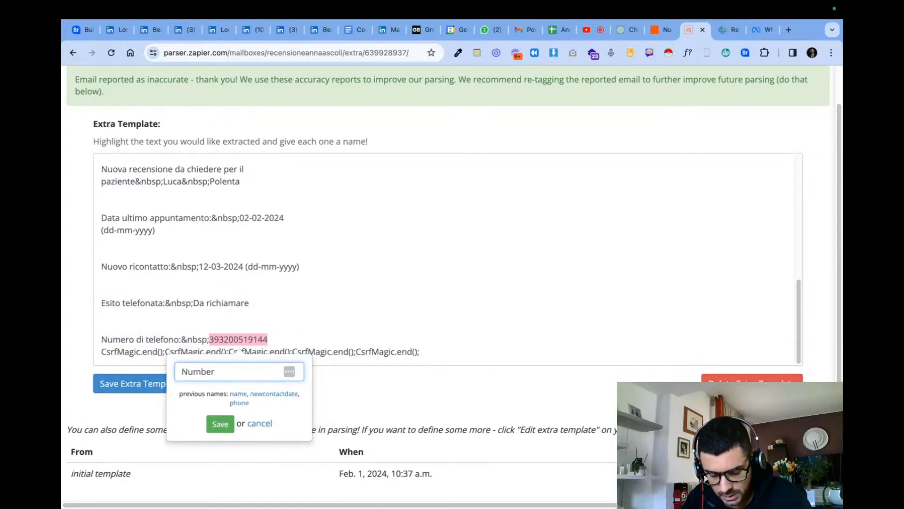
key(Return)
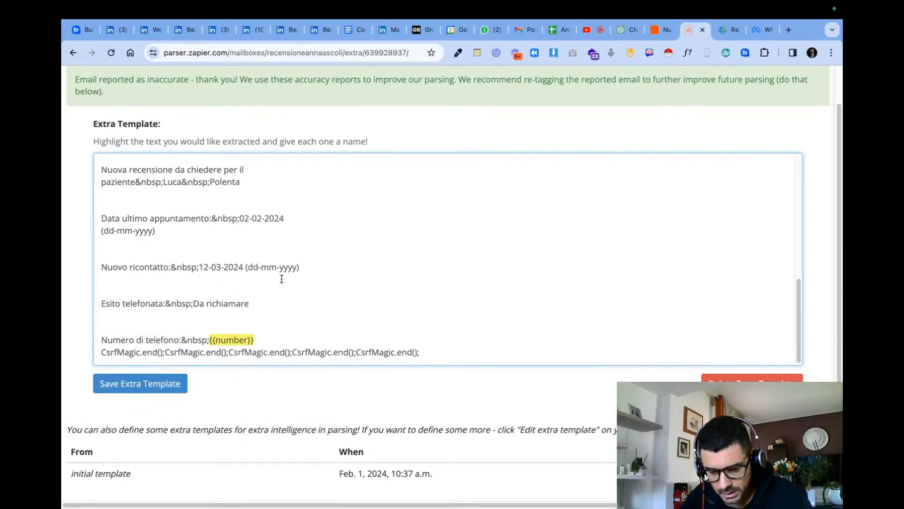
scroll(280, 281, up, 8)
scroll(301, 131, up, 2)
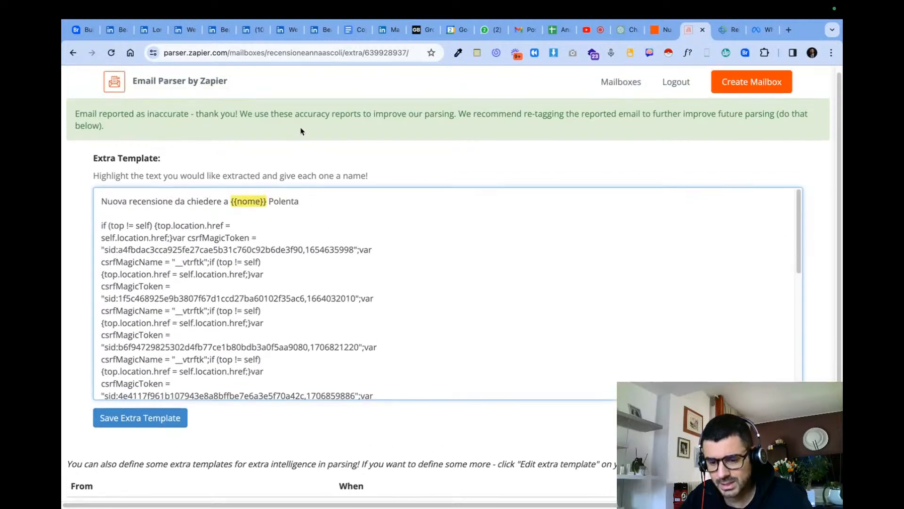
scroll(193, 354, down, 8)
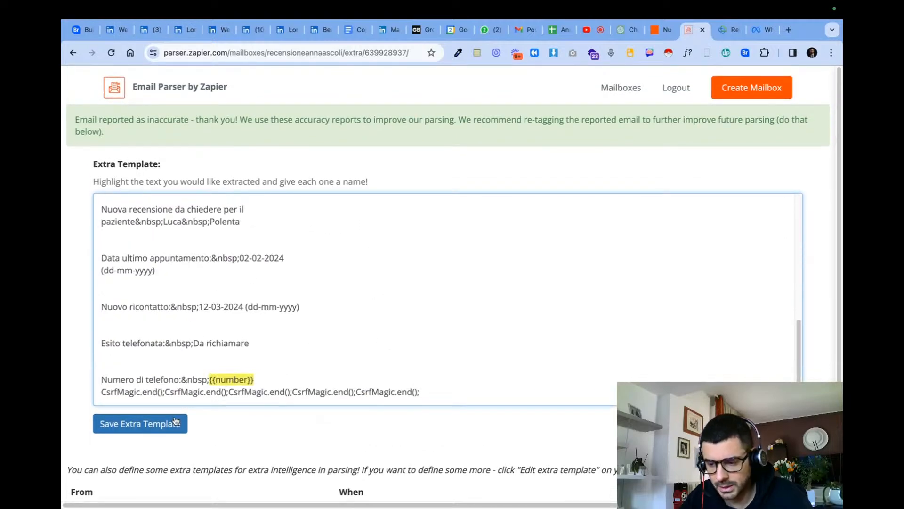
- Switch to the Anna Automations spreadsheet and examine the "New contact / appointment" column in the Richiesta Recensione sheet
click(556, 29)
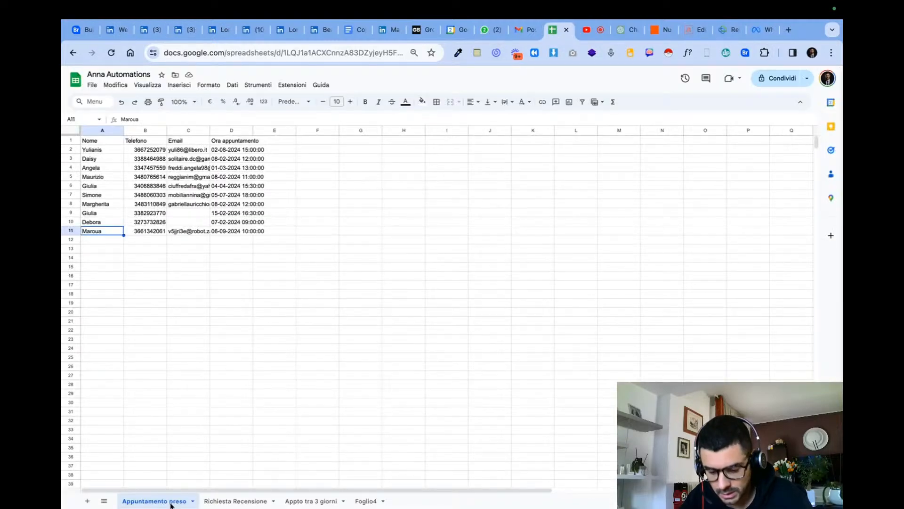
click(225, 501)
mouse_move(189, 152)
mouse_down()
mouse_move(198, 214)
mouse_move(202, 153)
mouse_move(203, 217)
mouse_move(201, 160)
mouse_up()
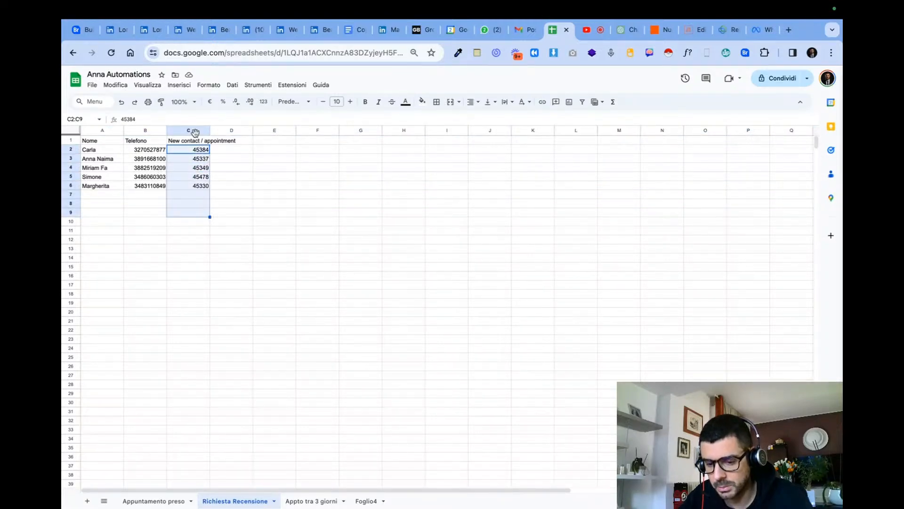
click(195, 131)
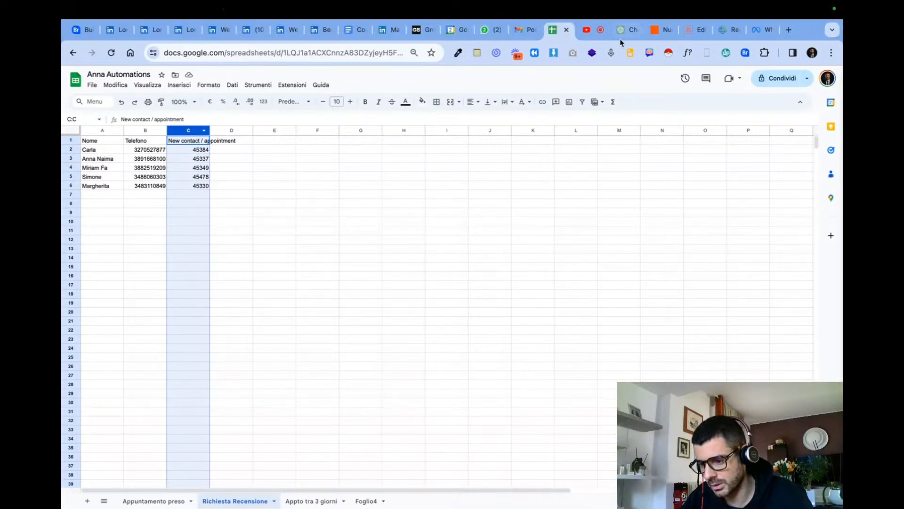
click(177, 159)
click(182, 186)
click(188, 195)
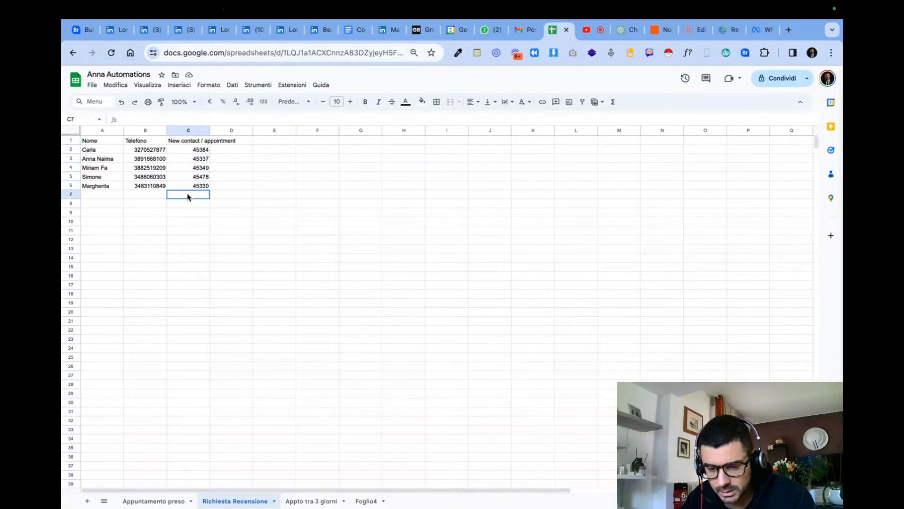
- Switch back to Email Parser and save the review mailbox's extra template
click(662, 39)
click(704, 28)
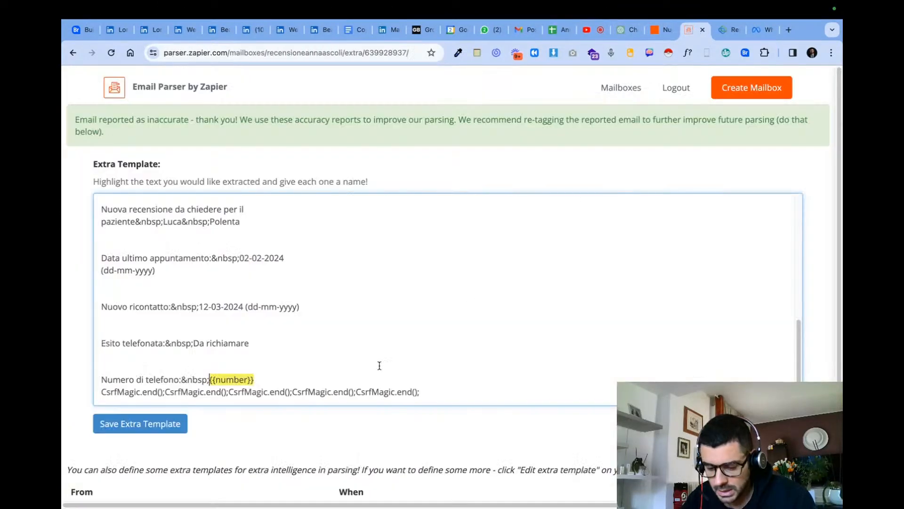
click(127, 420)
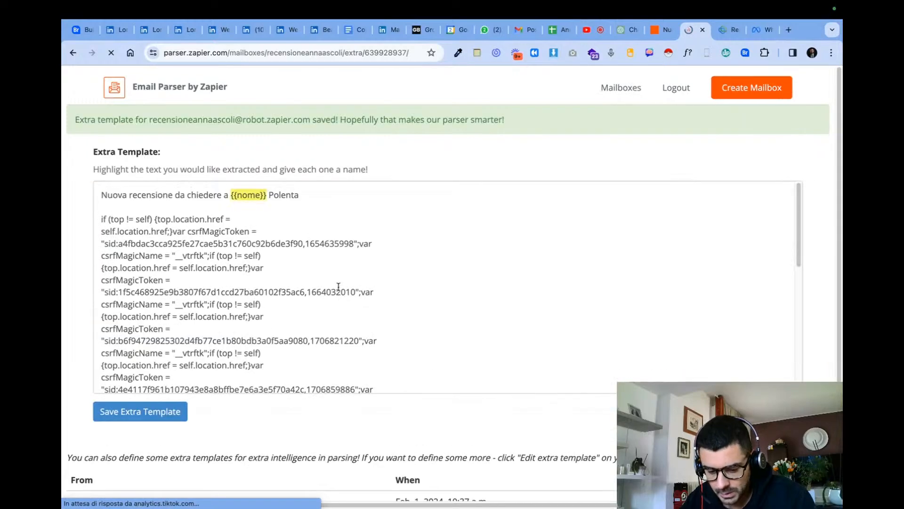
click(170, 417)
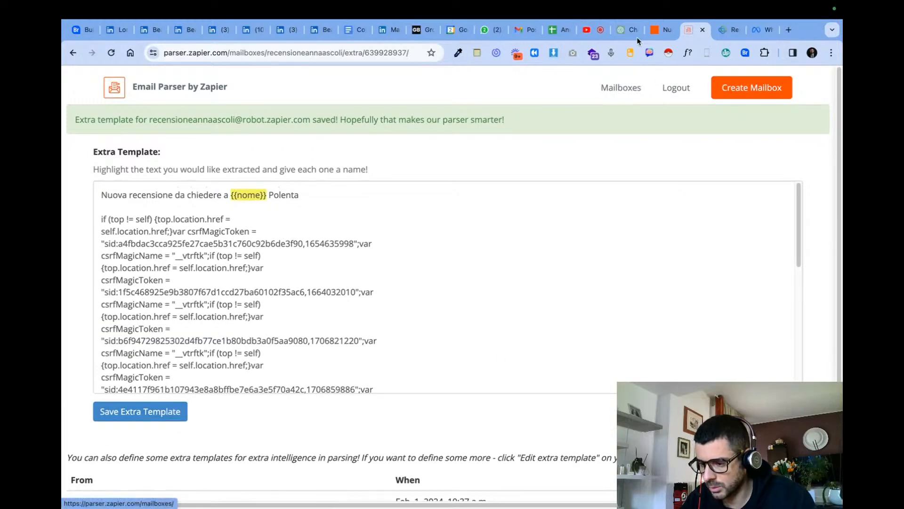
- Switch to the Nuovo Appto Anna Zap in Zapier and view its details
click(654, 31)
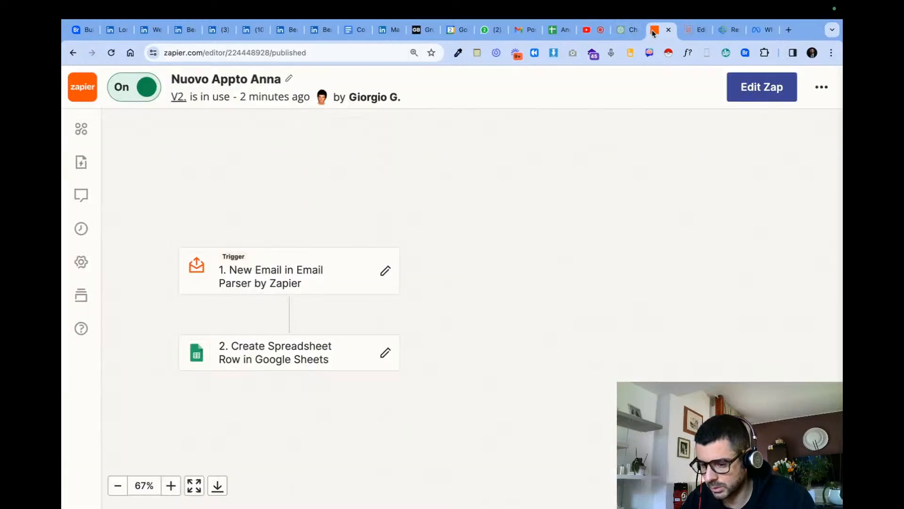
click(82, 161)
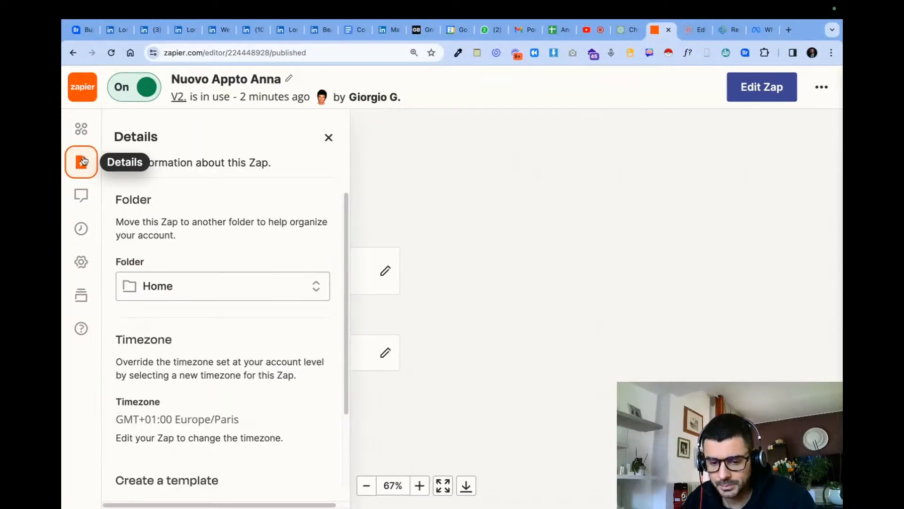
- Return to the review mailbox's extra template in Email Parser and delete it
click(692, 35)
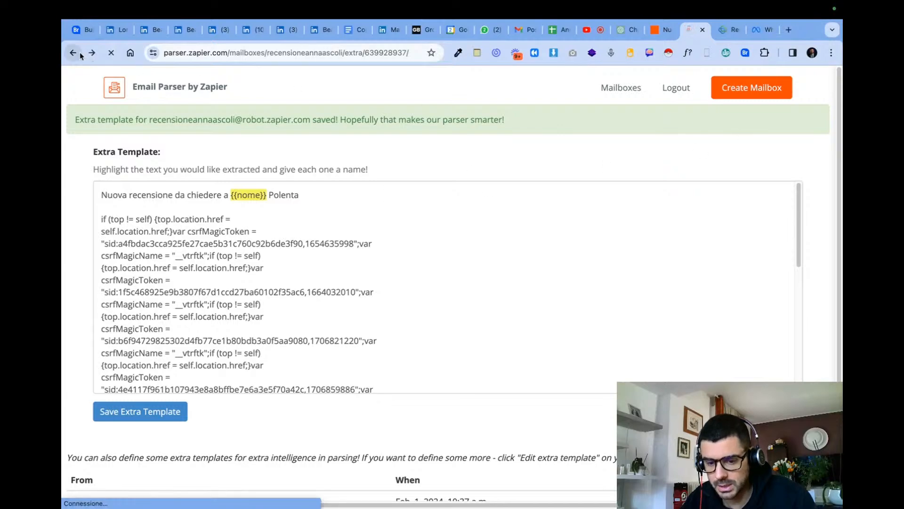
click(73, 52)
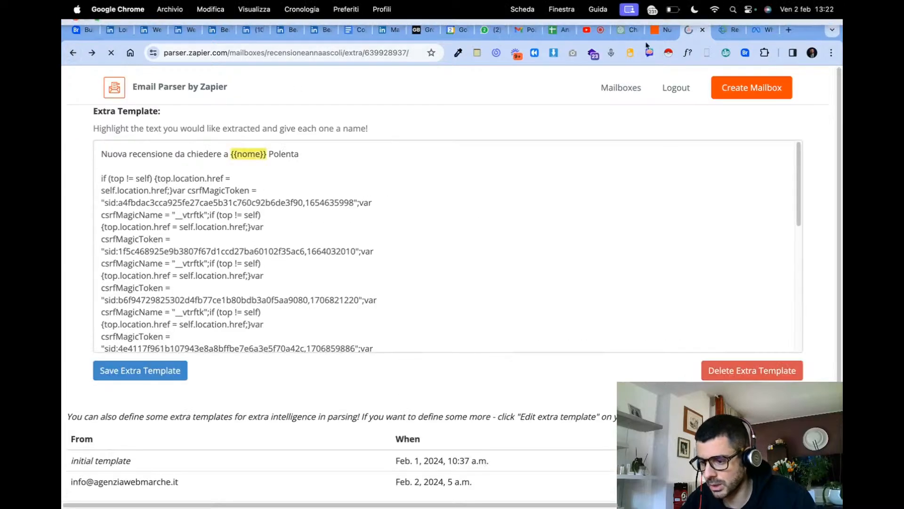
click(747, 364)
- Examine the review mailbox's initial template tags and its body source and parser engine options
scroll(297, 256, down, 3)
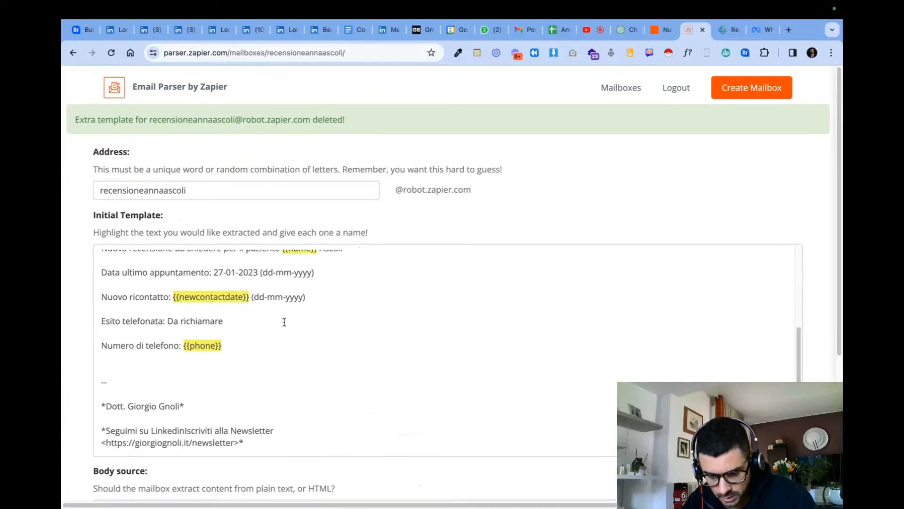
scroll(274, 354, down, 5)
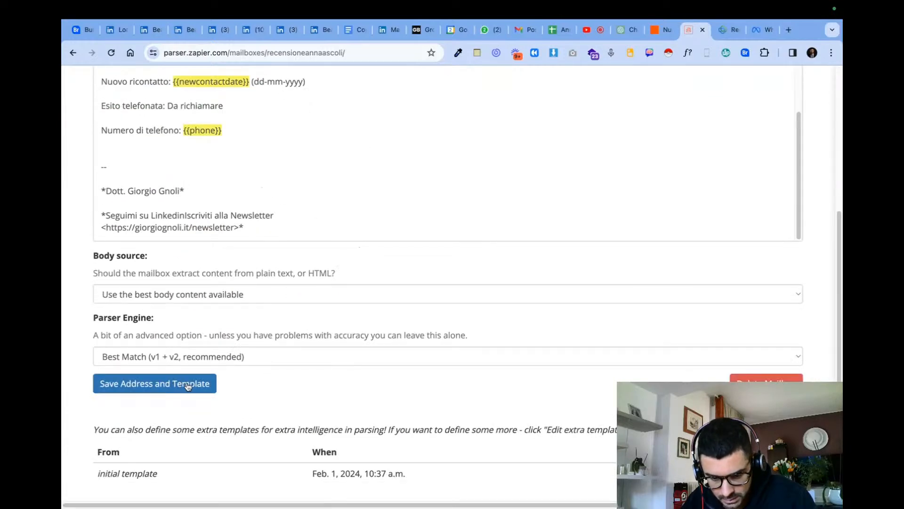
click(239, 355)
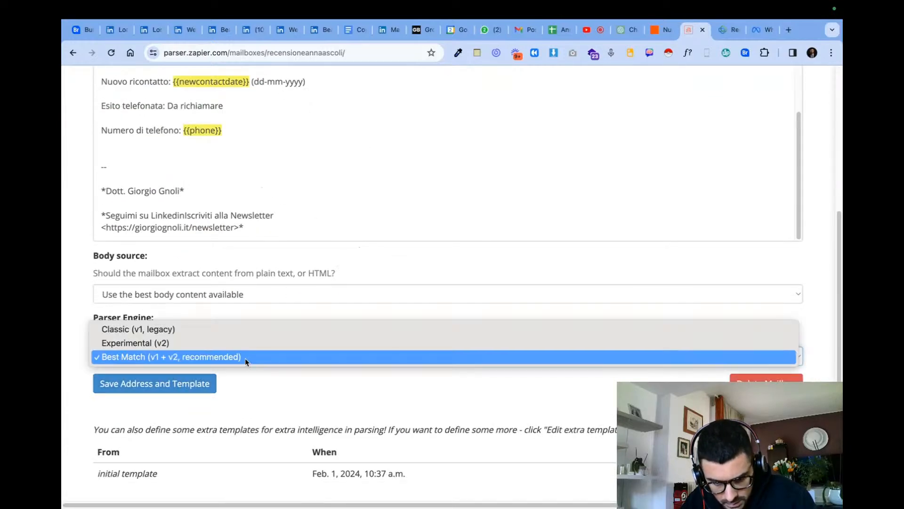
click(79, 309)
click(194, 293)
click(195, 293)
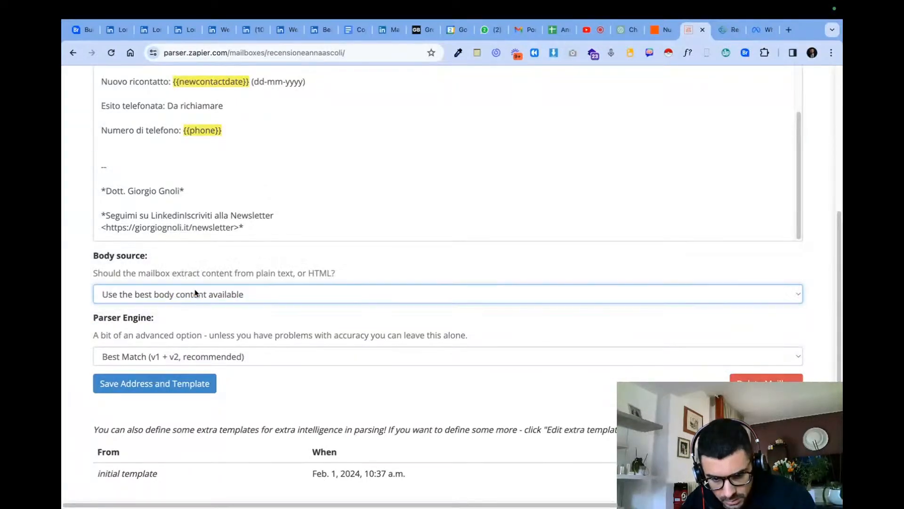
scroll(205, 329, up, 4)
scroll(205, 329, down, 3)
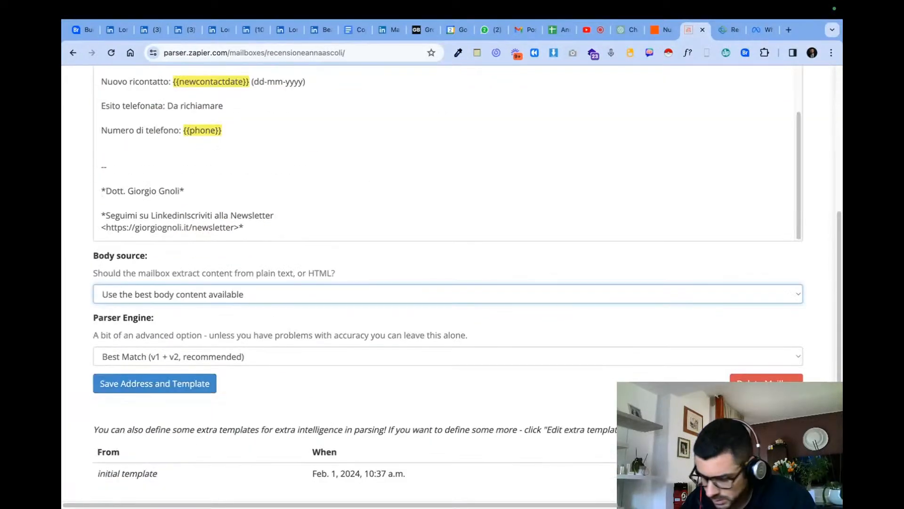
scroll(71, 346, up, 4)
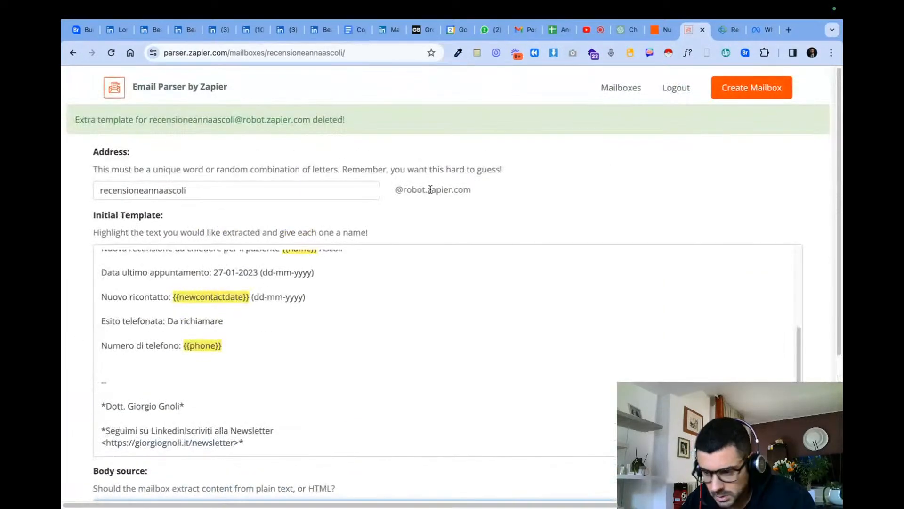
scroll(252, 210, down, 4)
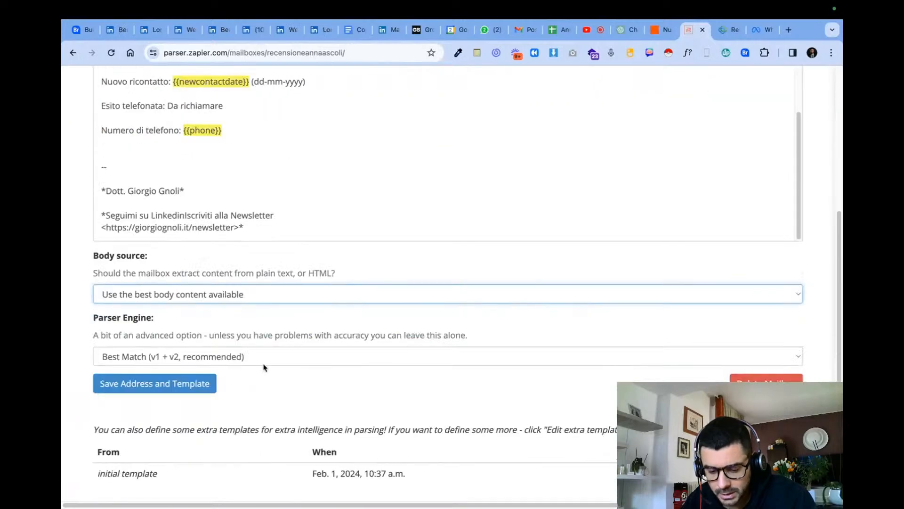
scroll(609, 219, up, 4)
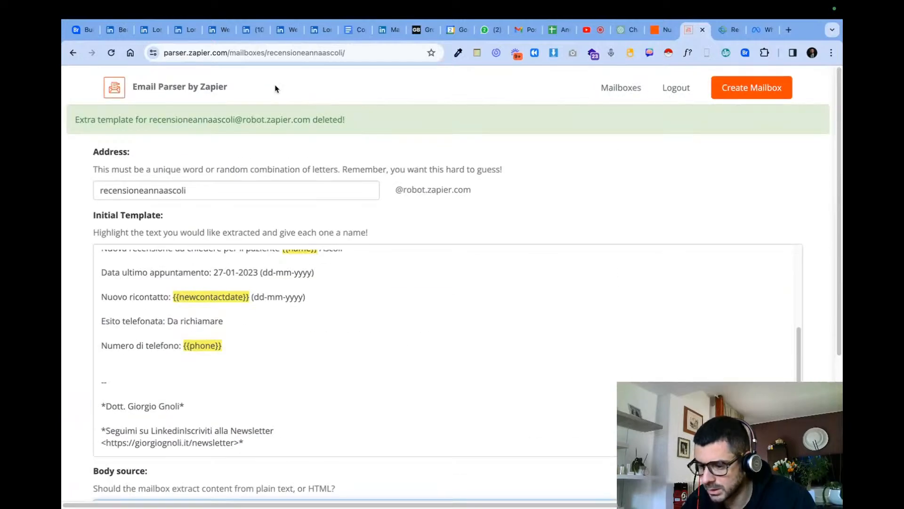
- Open the review-request mailbox's e-mail history and permanently delete the e-mail dated 02 Feb 2024 05:00:07
click(614, 90)
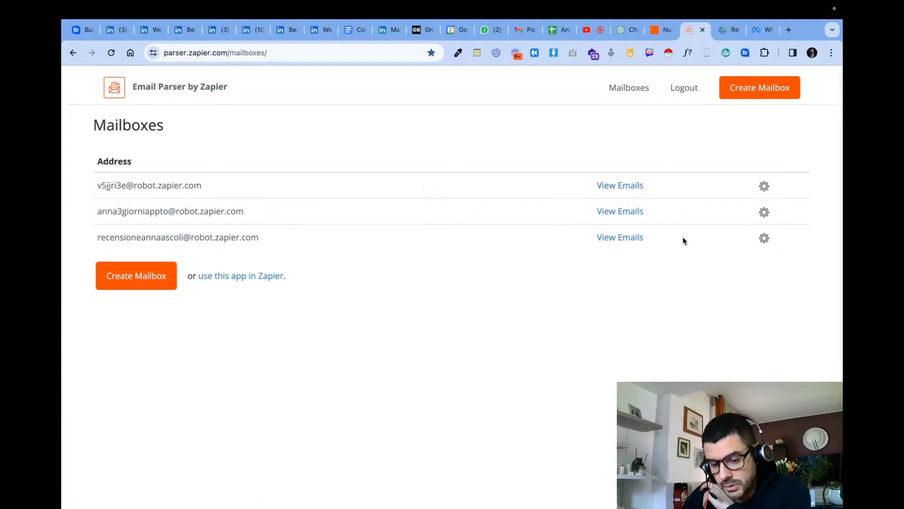
click(631, 242)
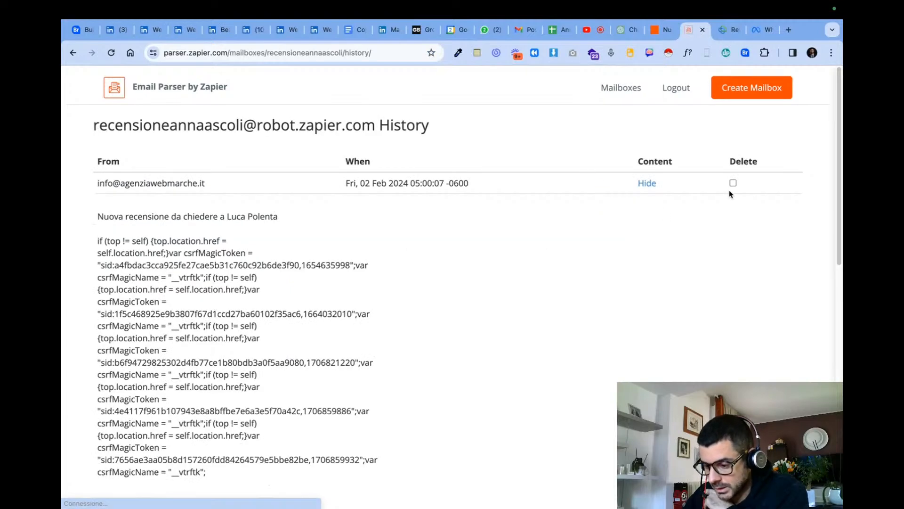
scroll(742, 208, down, 10)
click(746, 409)
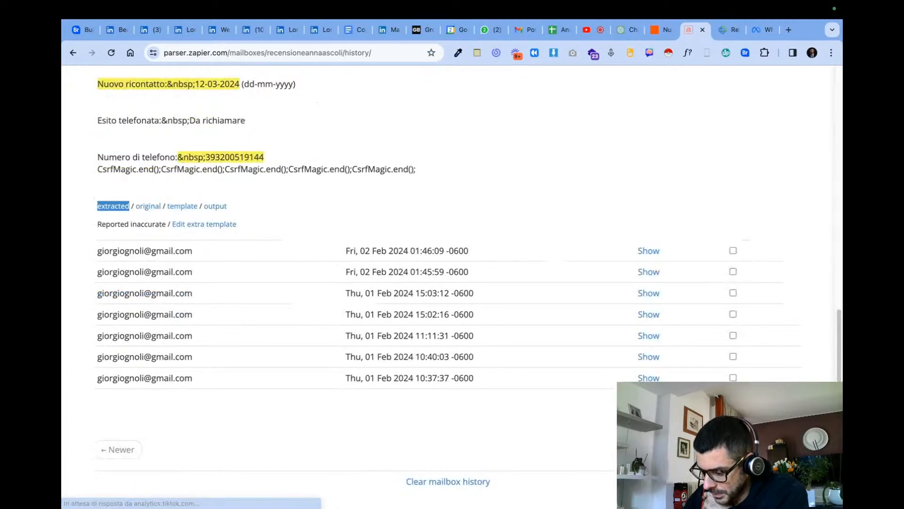
click(759, 254)
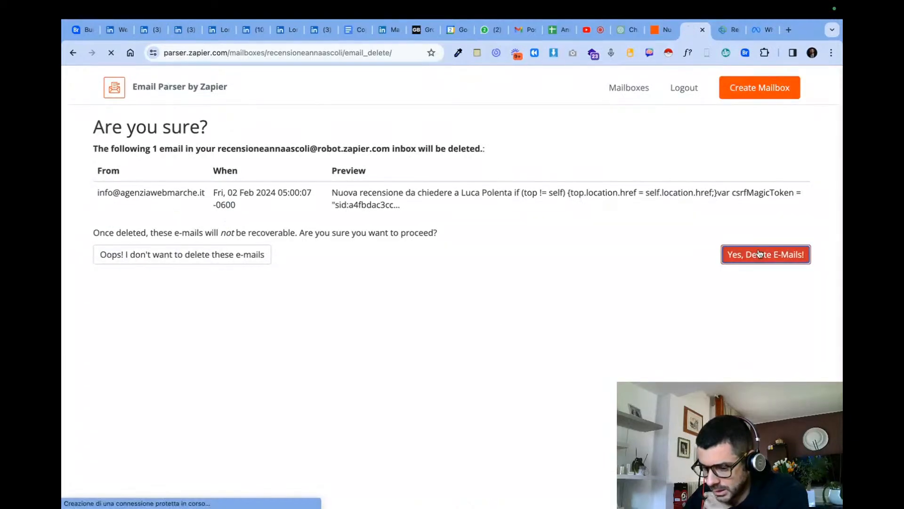
- Examine the extracted fields of the newest remaining e-mail in the review mailbox's history
scroll(743, 295, down, 7)
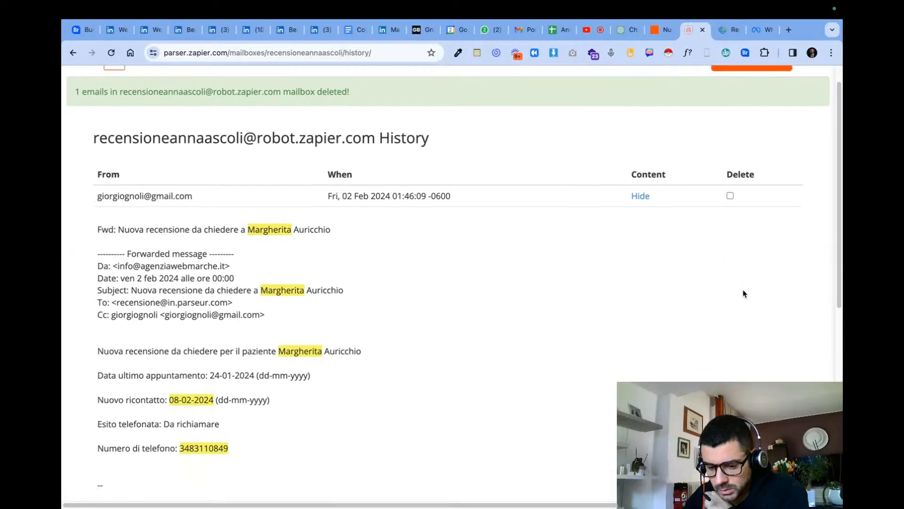
scroll(212, 158, up, 3)
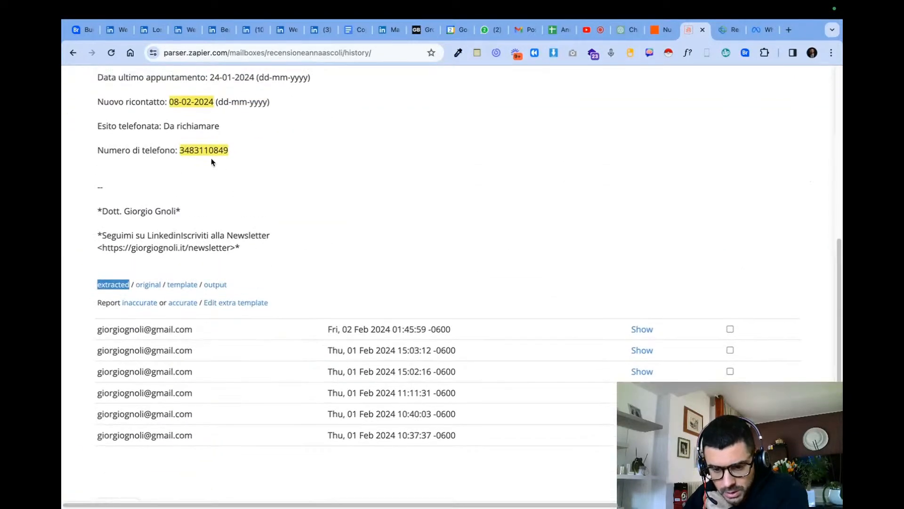
scroll(297, 194, up, 4)
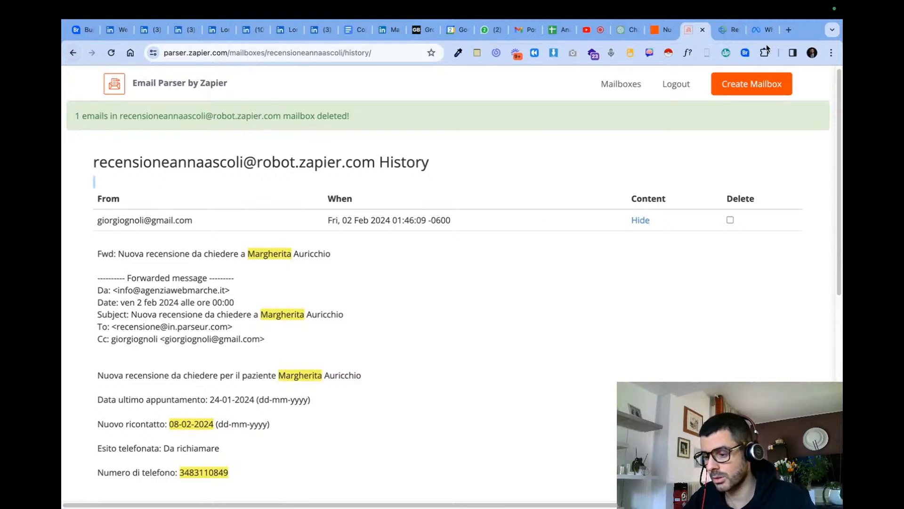
- Switch to the vtiger CRM and open the workflow list from the CRM settings
click(720, 36)
scroll(609, 176, up, 2)
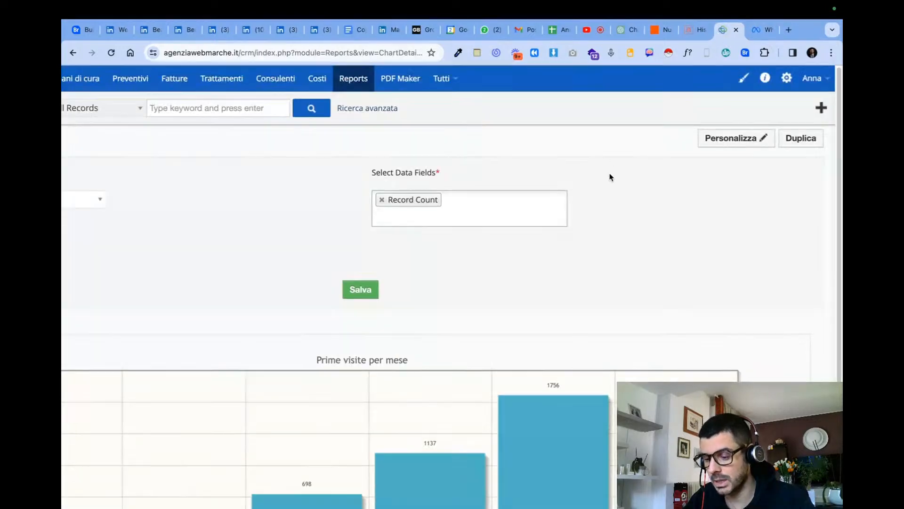
click(442, 79)
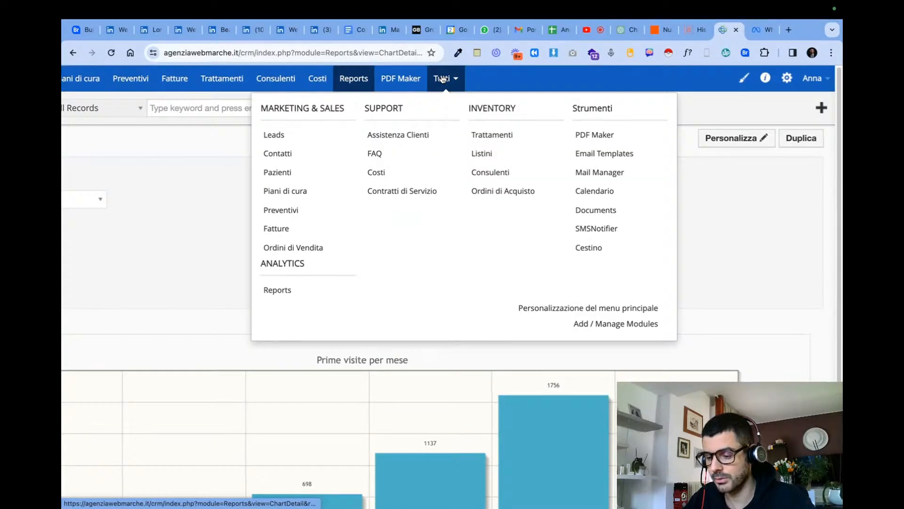
click(788, 80)
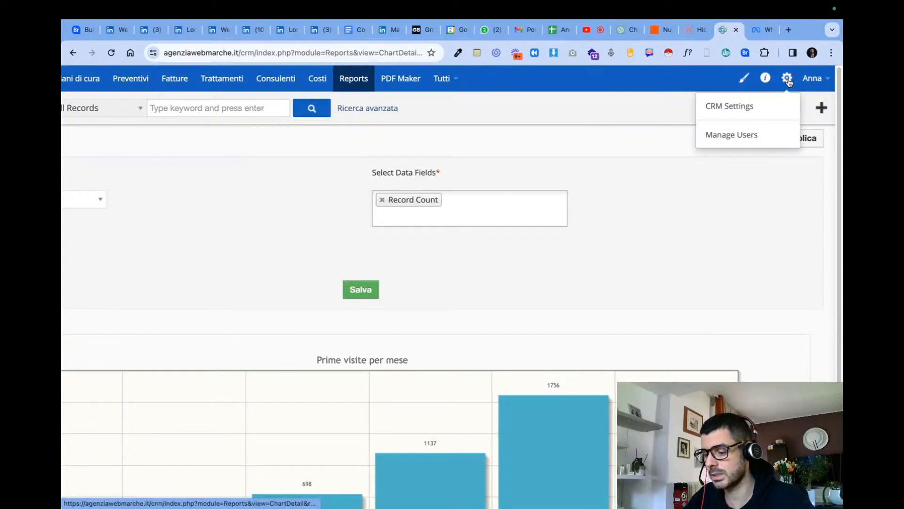
click(764, 105)
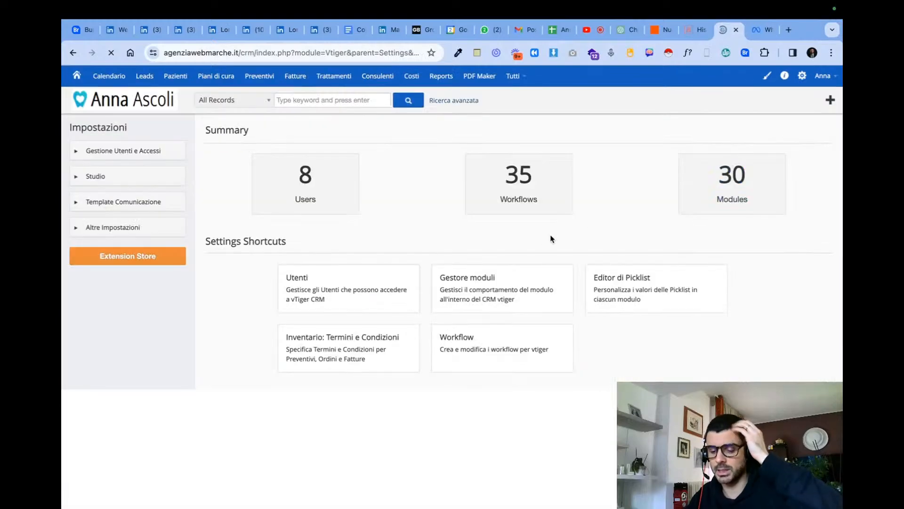
click(541, 184)
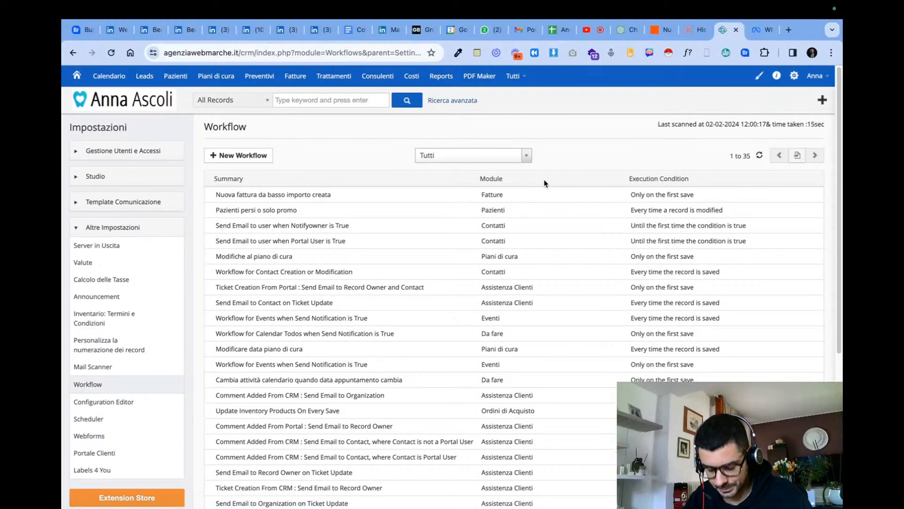
- Find the Richiesta recensione workflow in the list and open it for editing
key(ctrl+f)
text(recen)
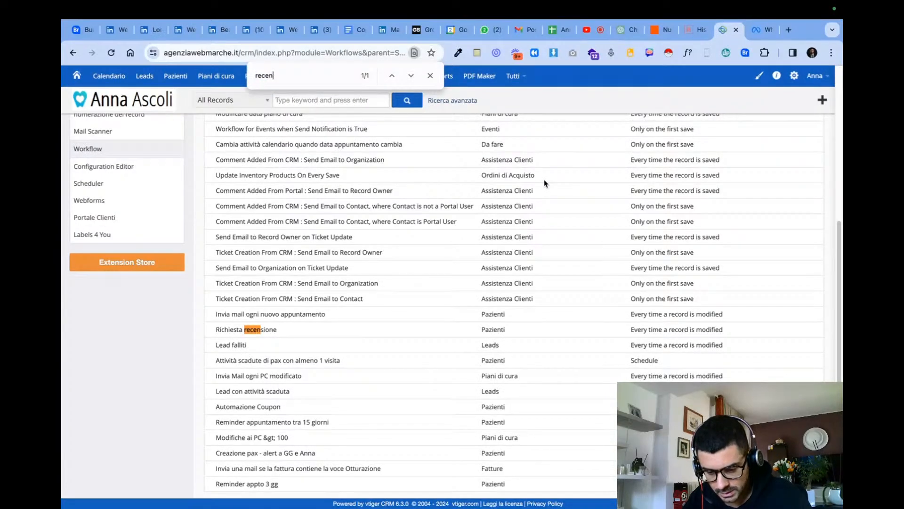
click(434, 329)
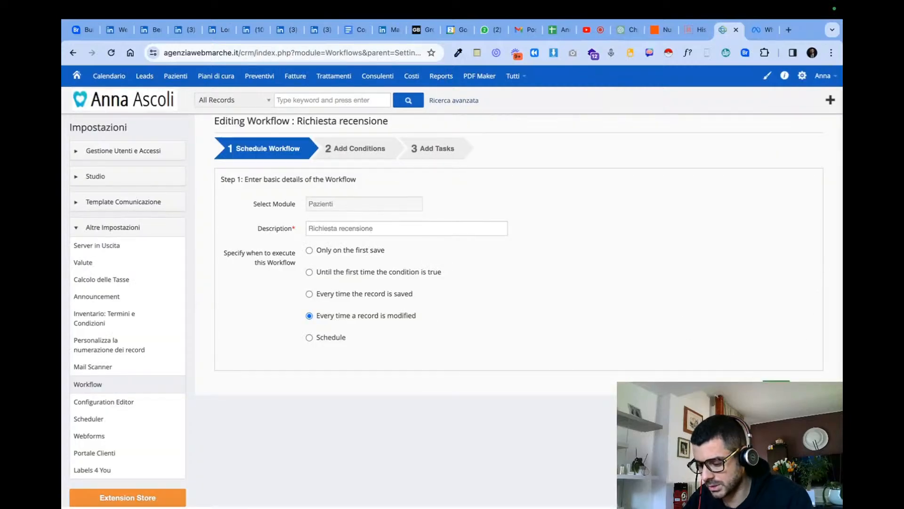
- Keep the workflow's schedule and conditions as set and open its Invia Mail recensione task
click(776, 388)
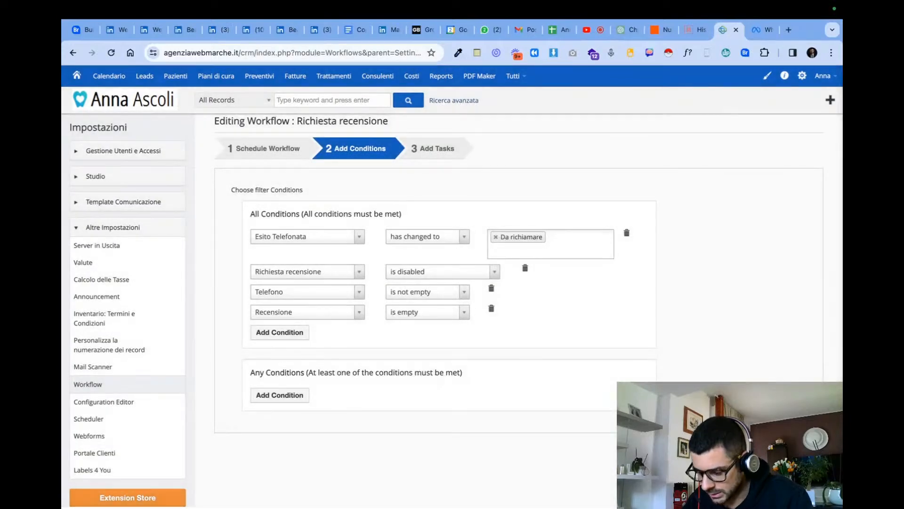
click(776, 449)
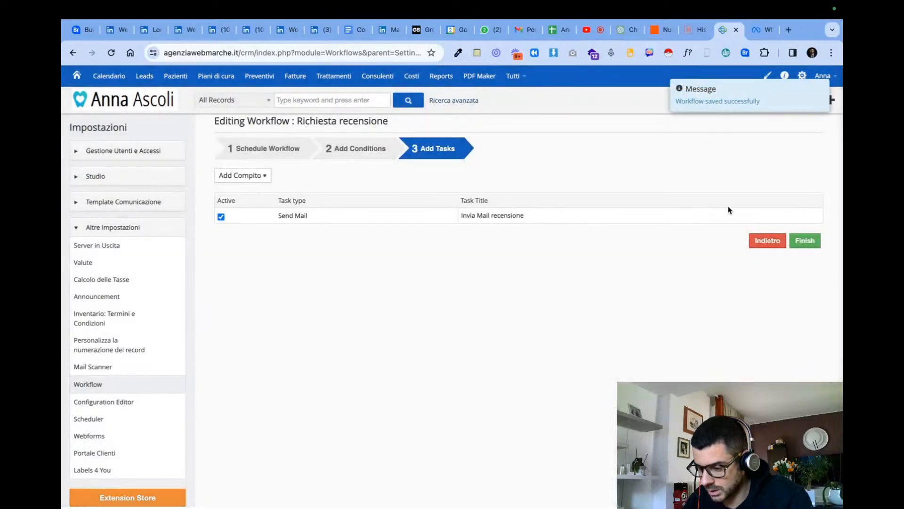
click(803, 216)
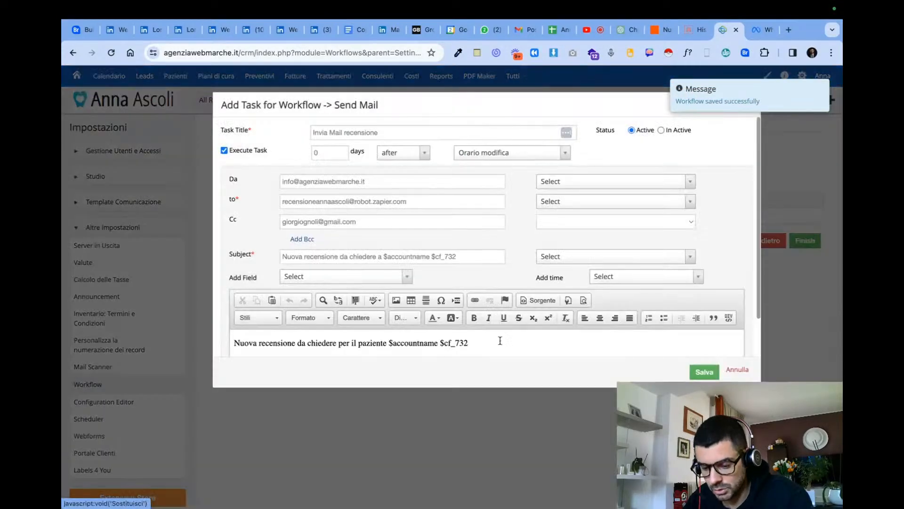
- Check the $phone field in the review e-mail's body and save the Send Mail task
scroll(531, 311, down, 3)
drag(337, 289, 280, 289)
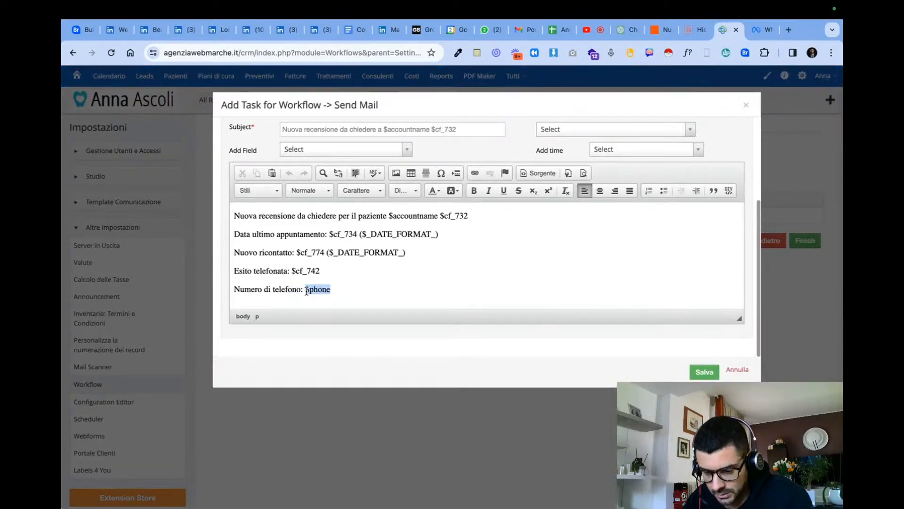
click(705, 371)
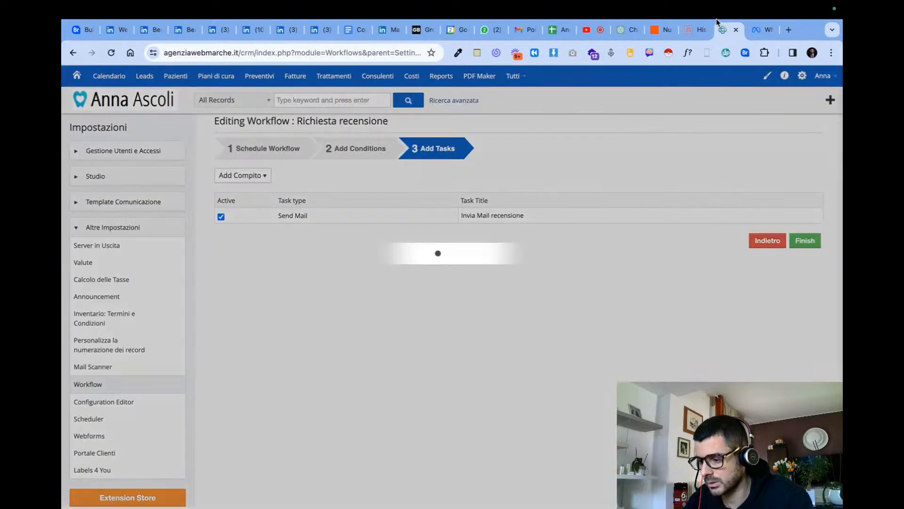
- Switch to the YouTube Studio livestream and stop sharing the screen
click(703, 30)
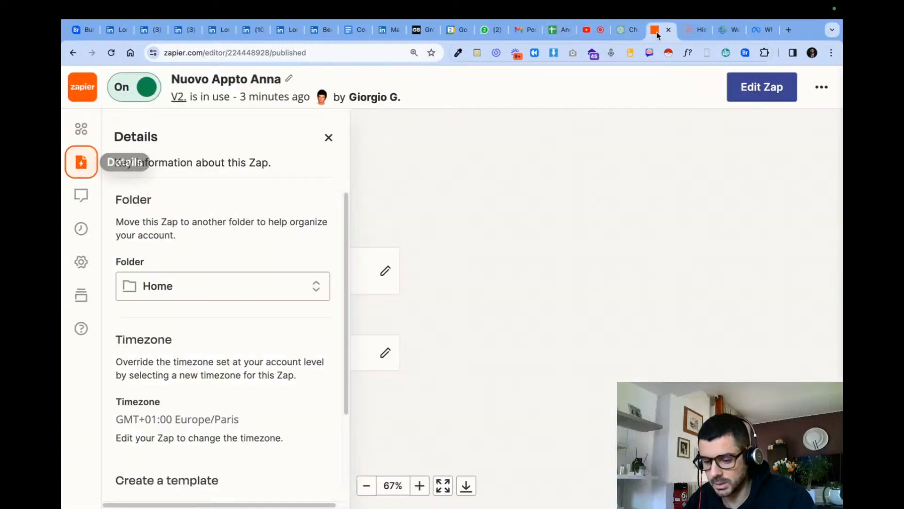
click(657, 32)
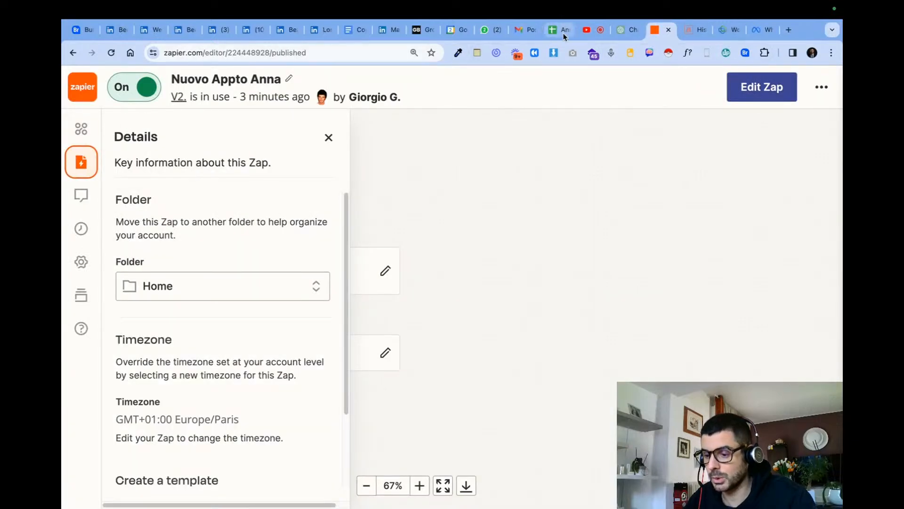
click(587, 31)
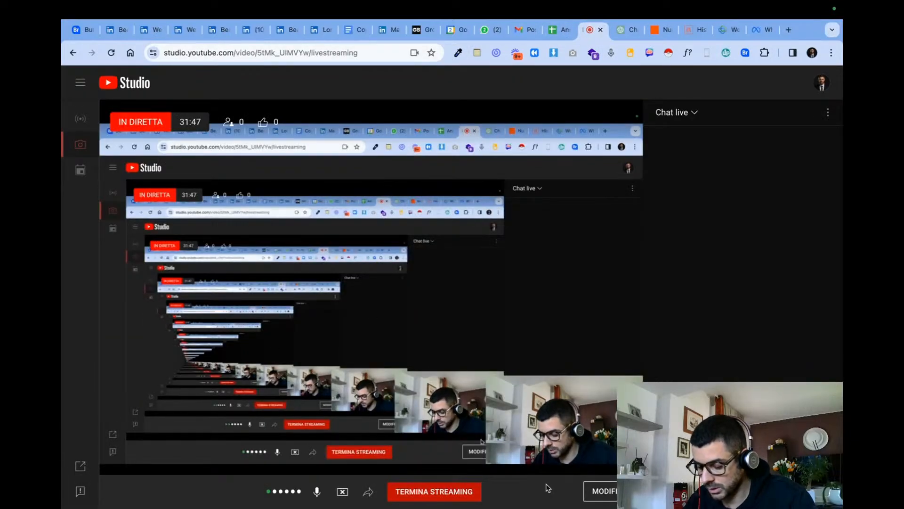
click(345, 492)
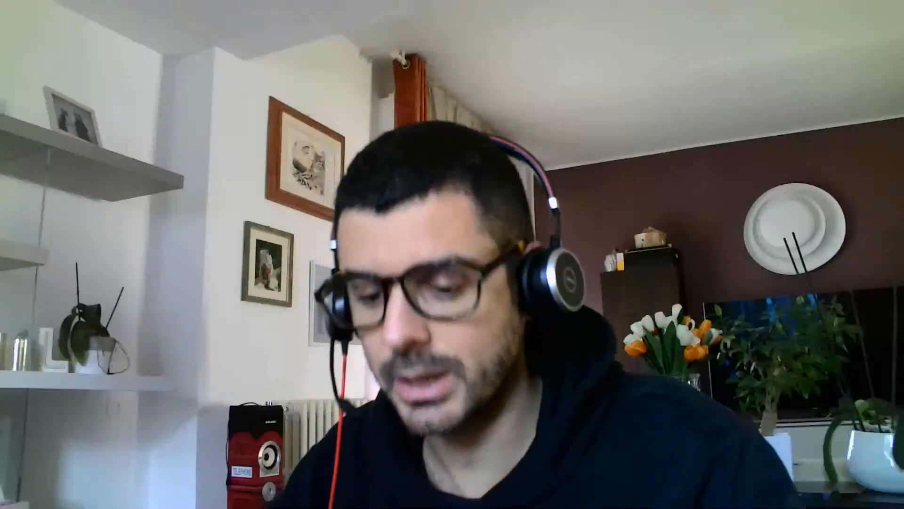